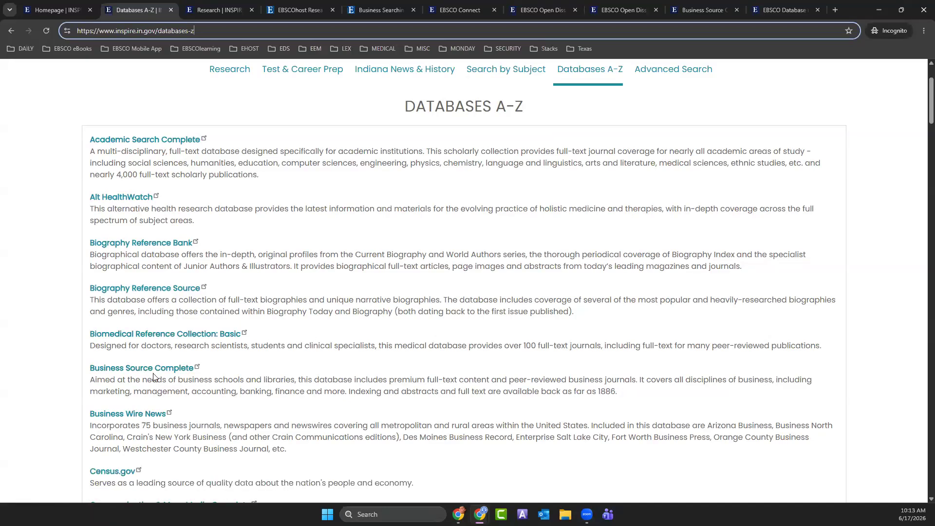
Look through the Databases A-Z list and the descriptions of the available databases
scroll(154, 371, "down", 3)
scroll(154, 371, "down", 2)
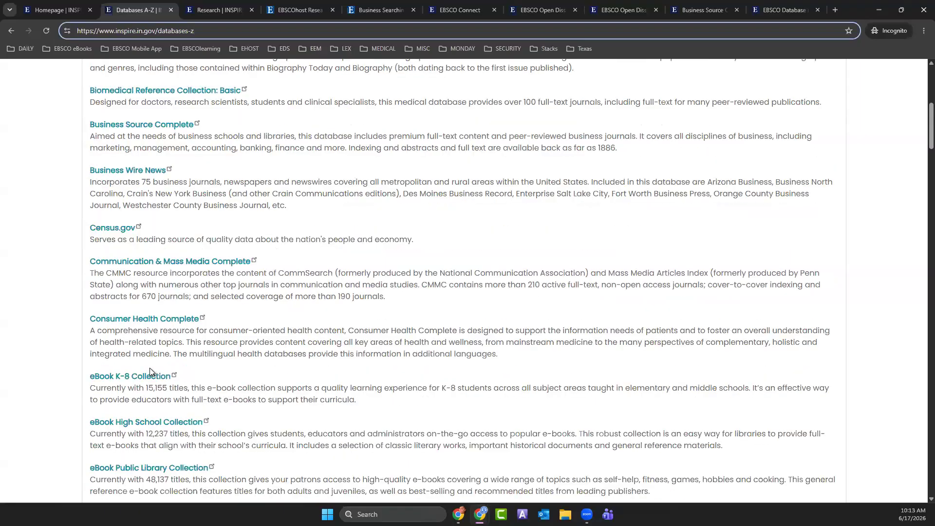
scroll(142, 369, "down", 4)
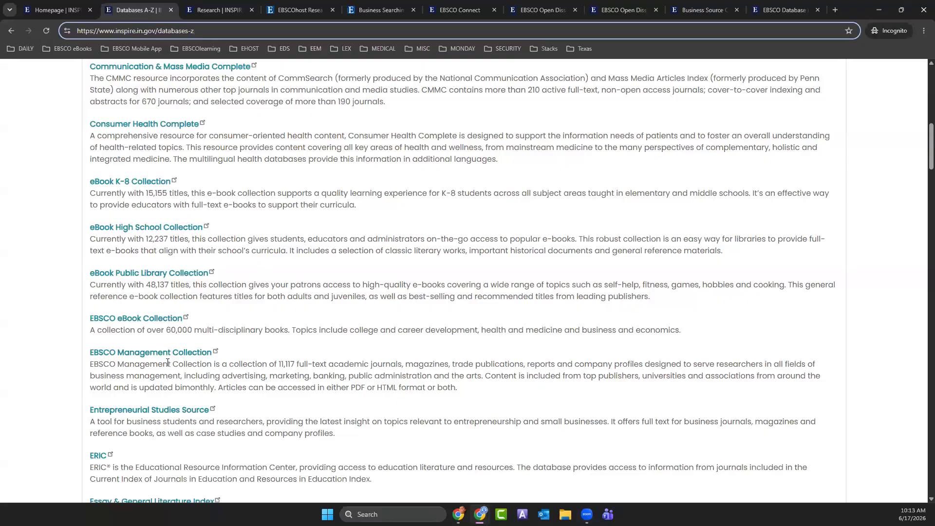
scroll(168, 363, "down", 17)
scroll(165, 365, "down", 15)
scroll(164, 358, "down", 12)
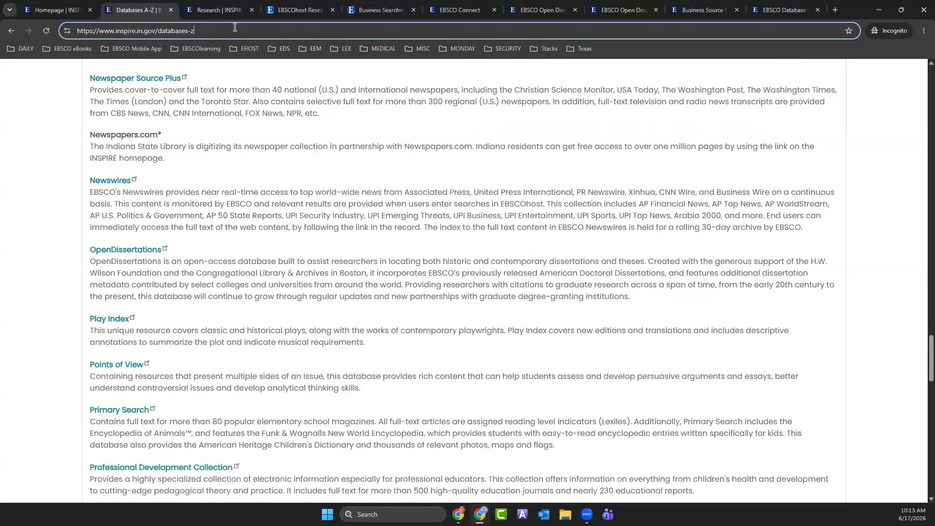
Open the database selection on the EBSCOhost search page and look through the full list of databases
left_click(288, 9)
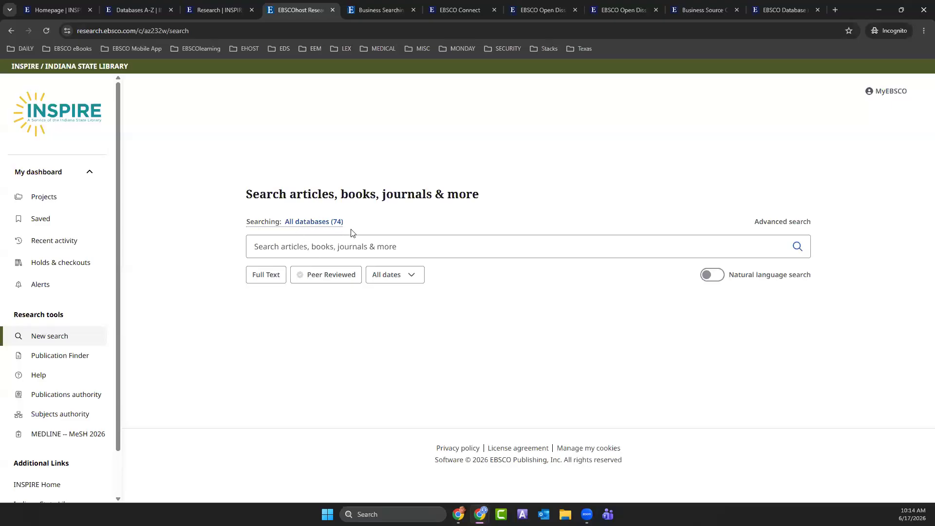
left_click(310, 224)
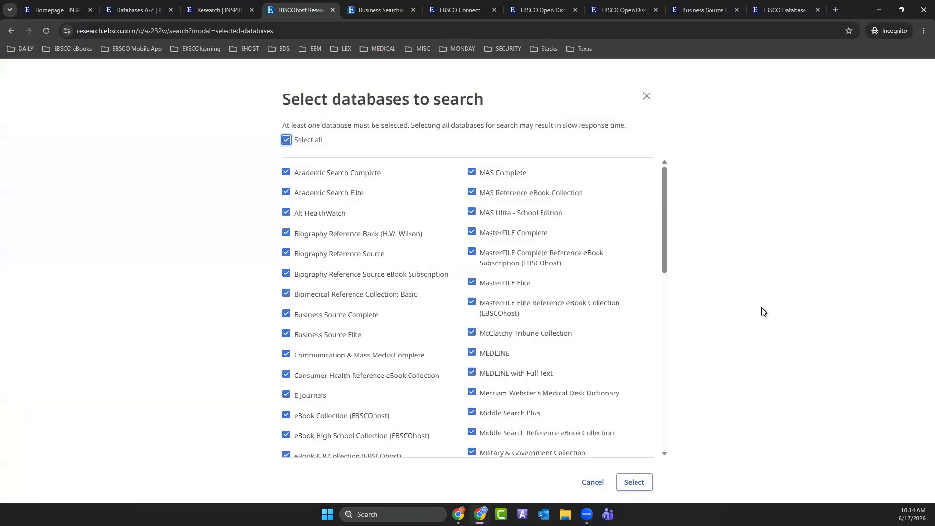
scroll(486, 285, "down", 10)
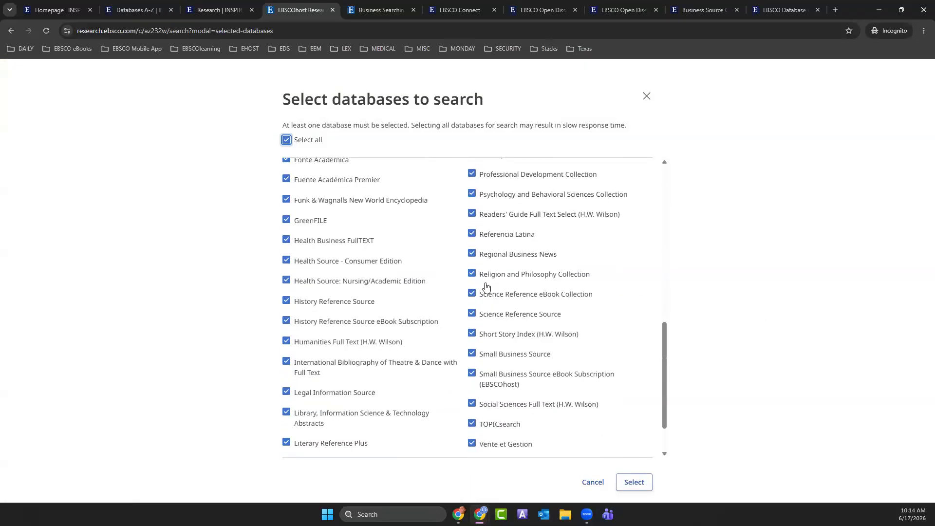
scroll(485, 287, "up", 8)
scroll(485, 286, "up", 2)
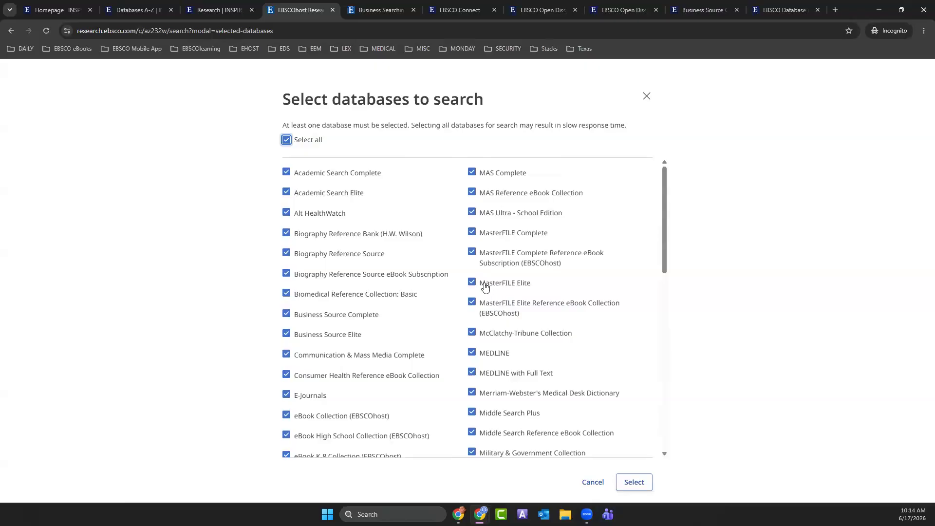
Deselect all databases and limit the search to Business Source Complete, EBSCO Management Collection and OpenDissertations
left_click(288, 142)
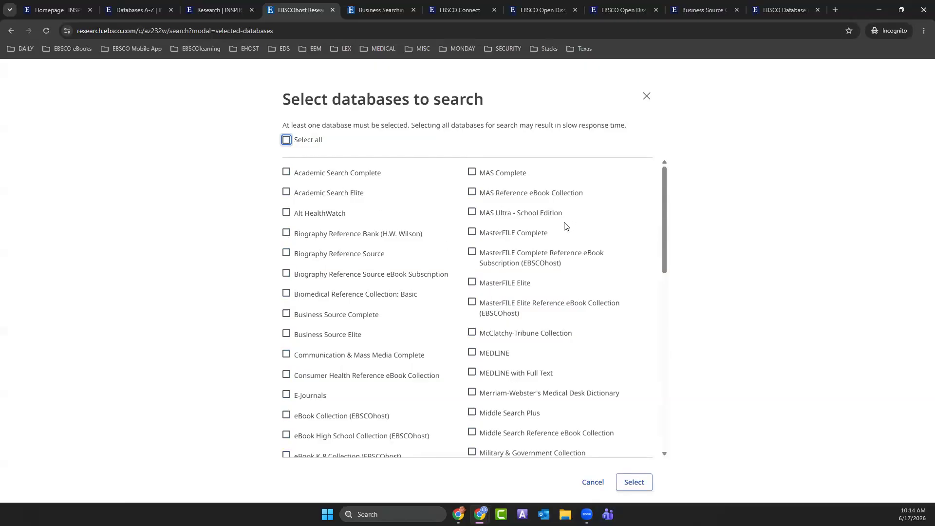
left_click(286, 314)
scroll(466, 327, "down", 3)
scroll(462, 330, "down", 3)
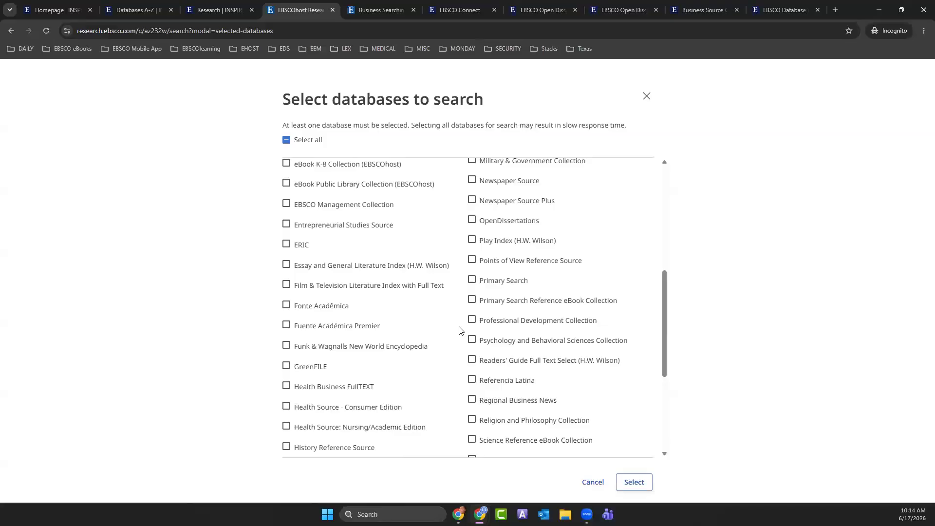
scroll(461, 331, "up", 4)
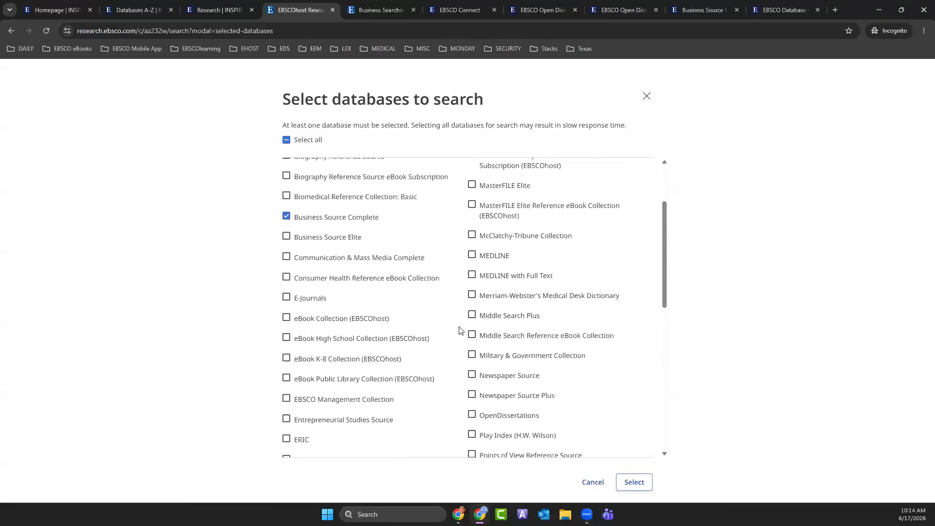
scroll(459, 331, "down", 7)
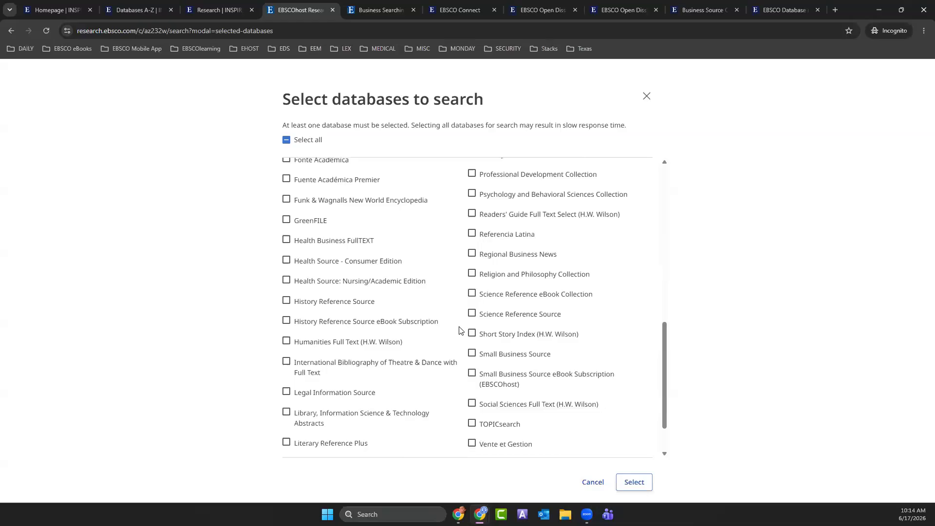
scroll(460, 331, "up", 5)
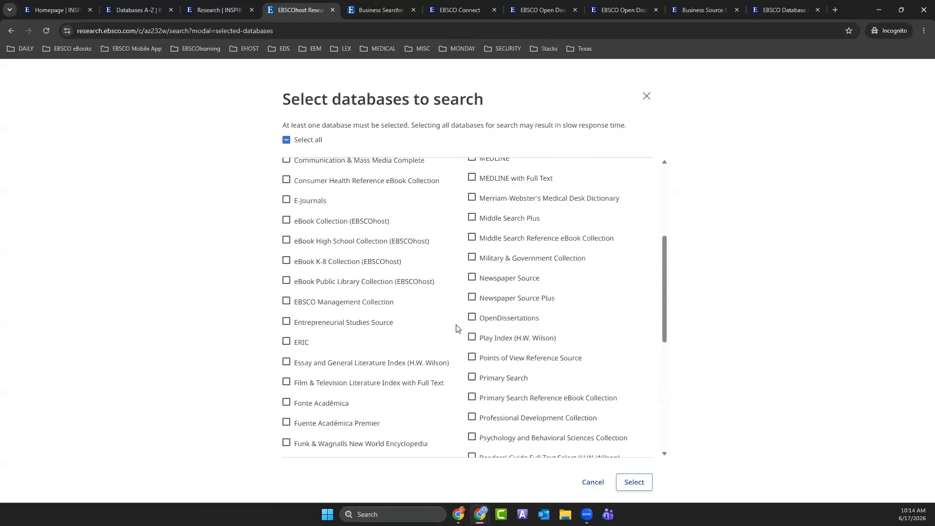
scroll(456, 329, "up", 2)
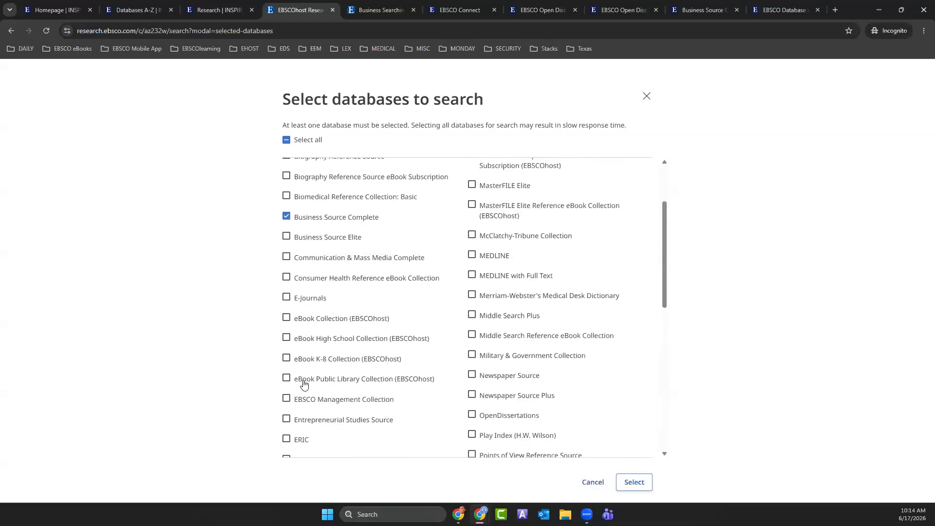
left_click(288, 398)
left_click(471, 415)
left_click(633, 482)
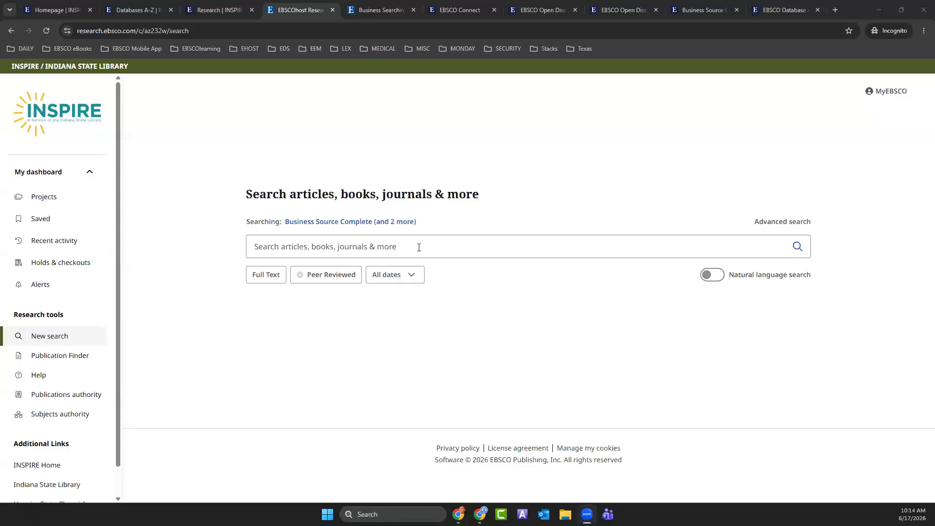
Review the databases chosen for the search and the available publication date options without changing either
left_click(356, 222)
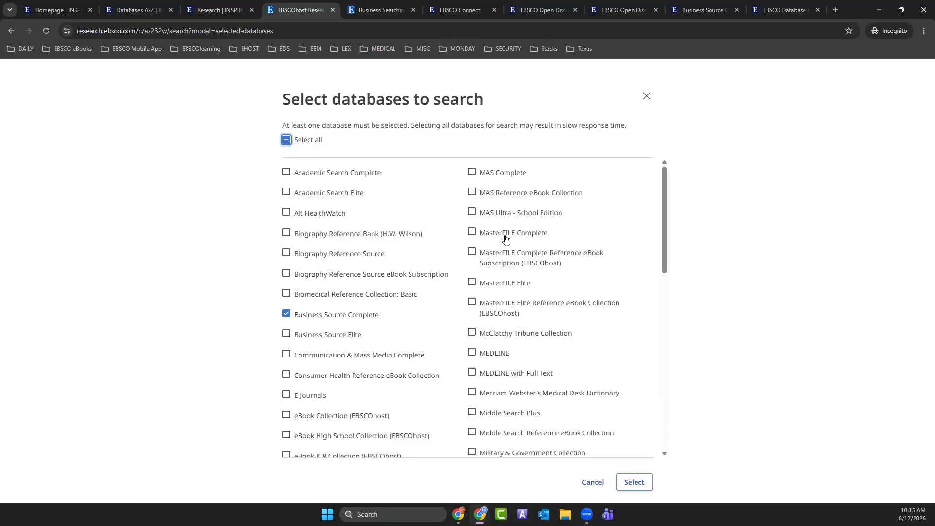
scroll(505, 239, "down", 3)
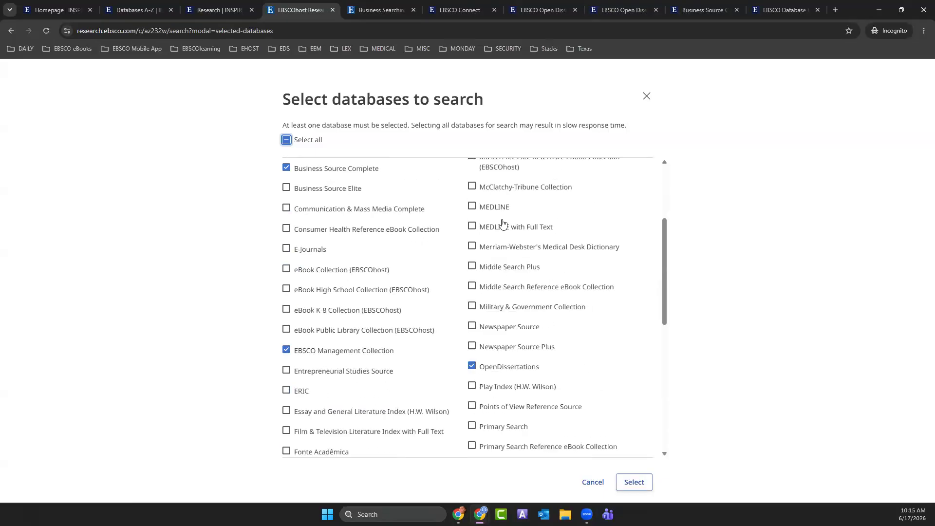
scroll(509, 367, "down", 1)
scroll(509, 366, "up", 2)
scroll(509, 366, "down", 4)
scroll(509, 365, "down", 3)
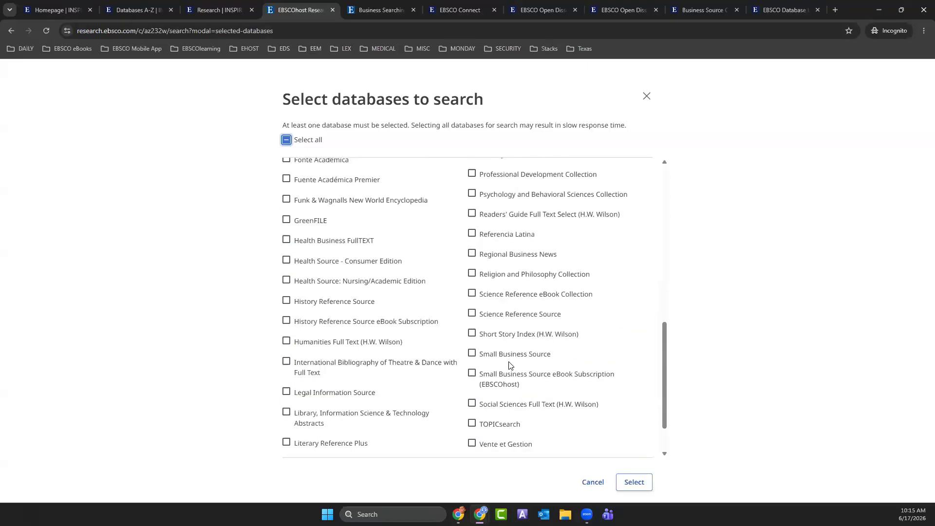
left_click(639, 490)
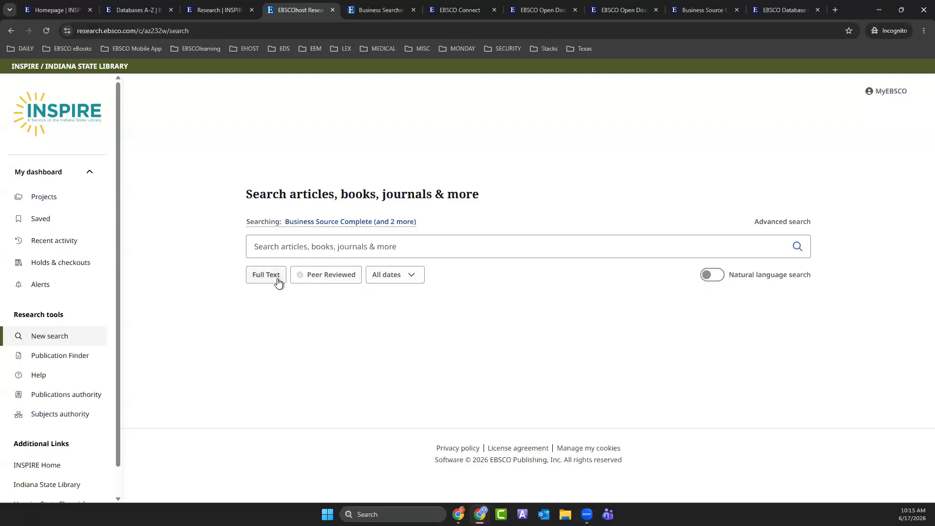
left_click(409, 276)
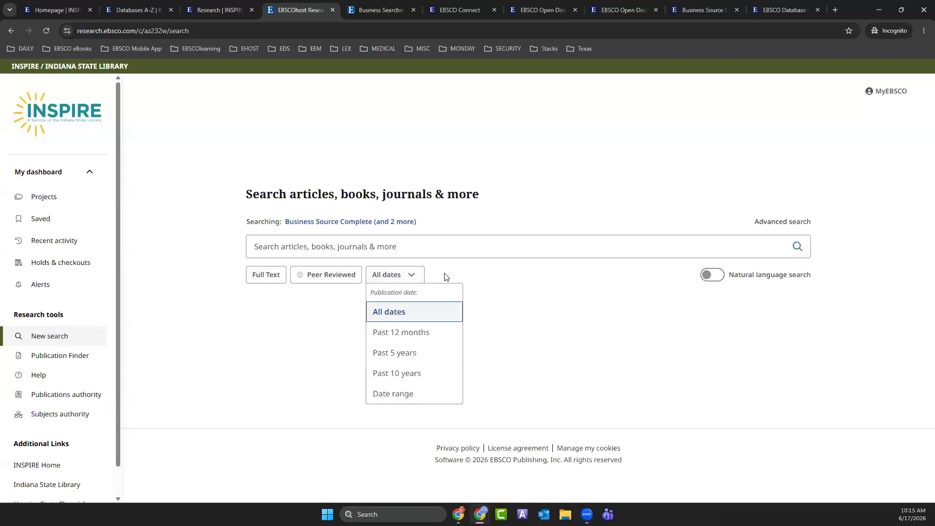
left_click(489, 283)
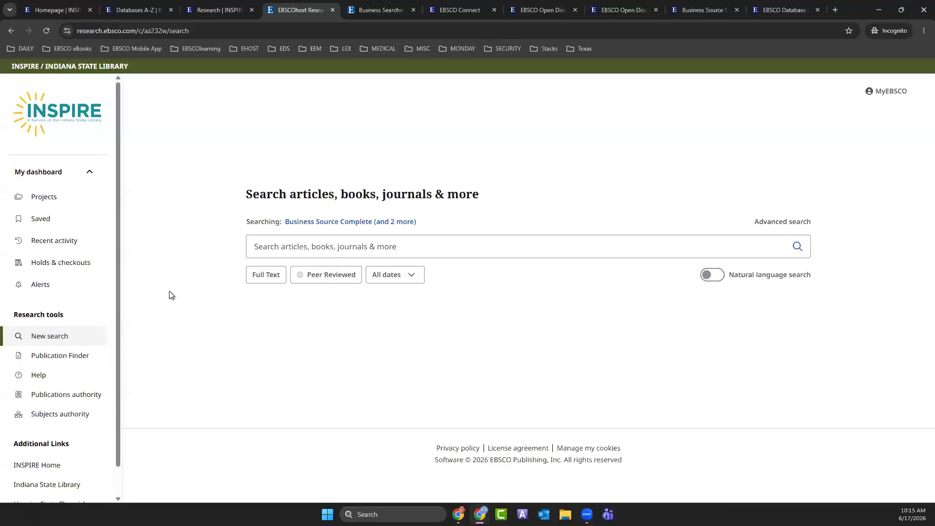
left_click(288, 248)
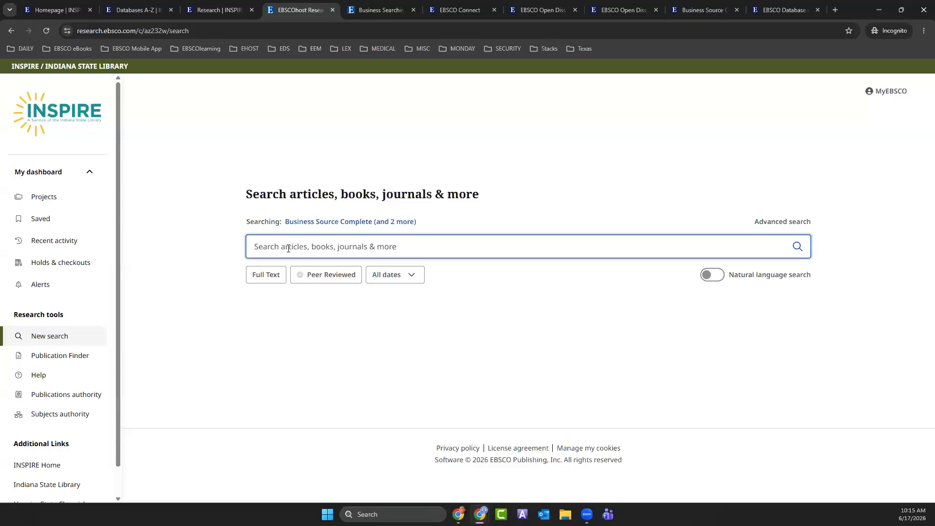
type("stra")
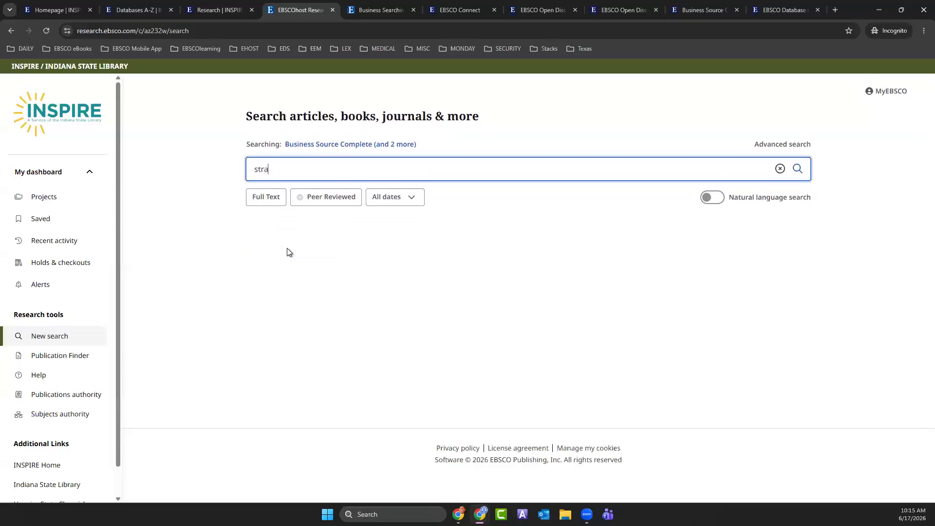
double_click(272, 172)
key("BackSpace")
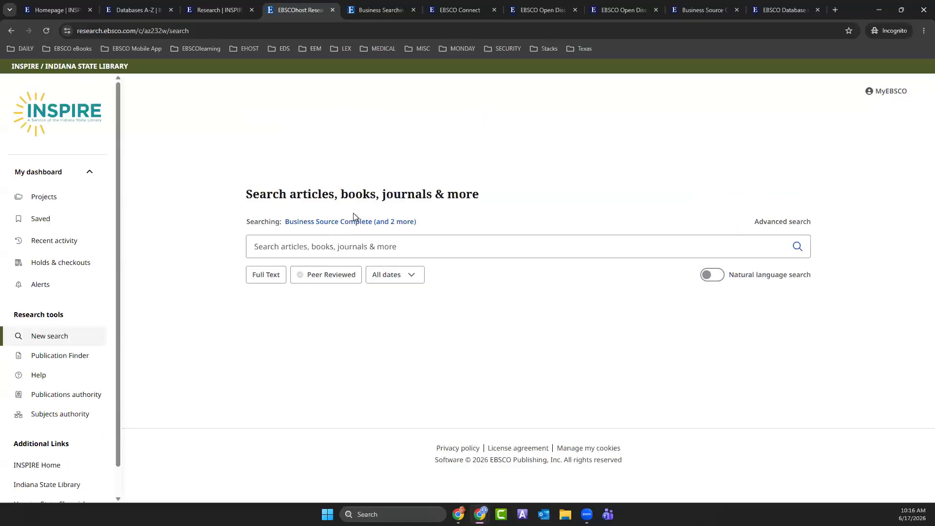
Search the selected databases for "strategic planning", limited to full-text items
left_click(286, 255)
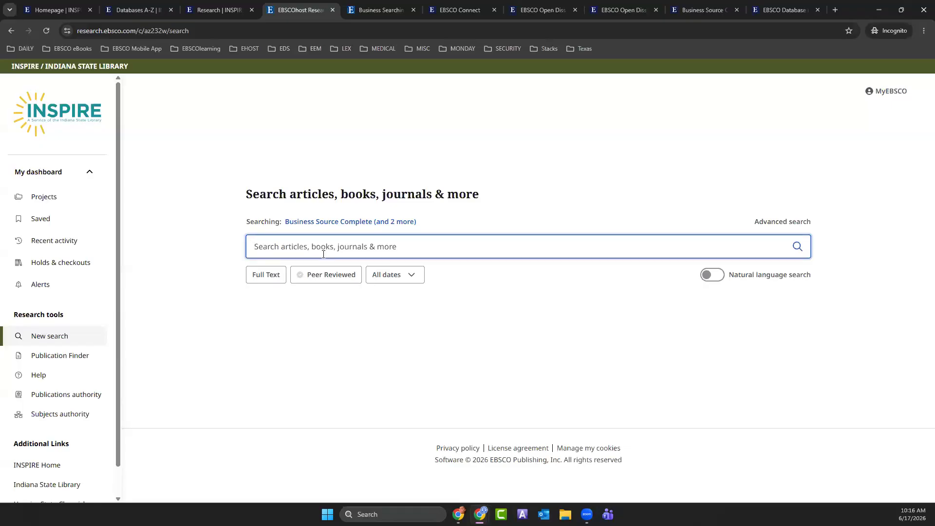
type("sta")
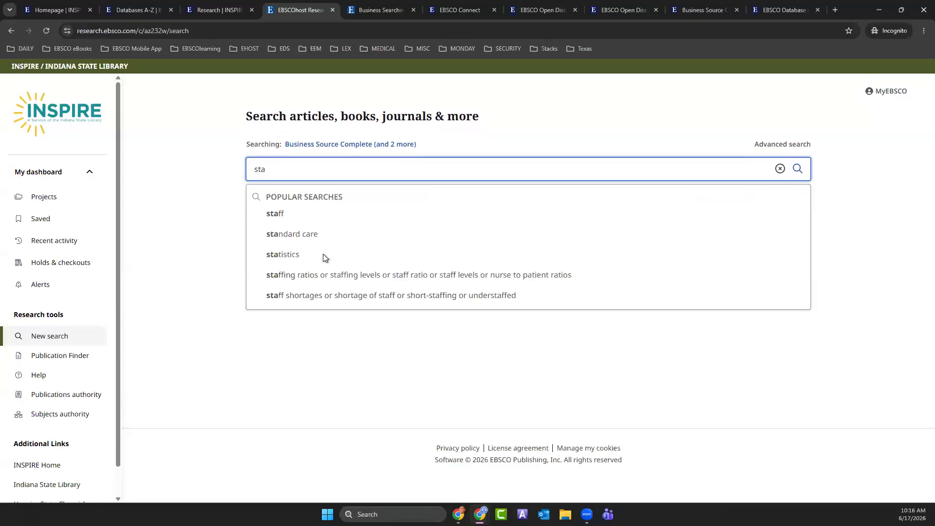
key("BackSpace")
type("rategi")
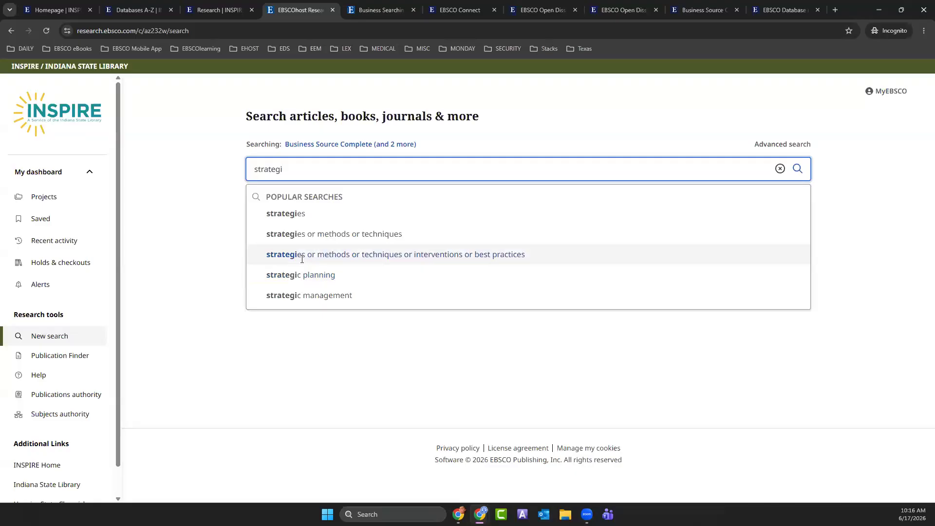
type("c")
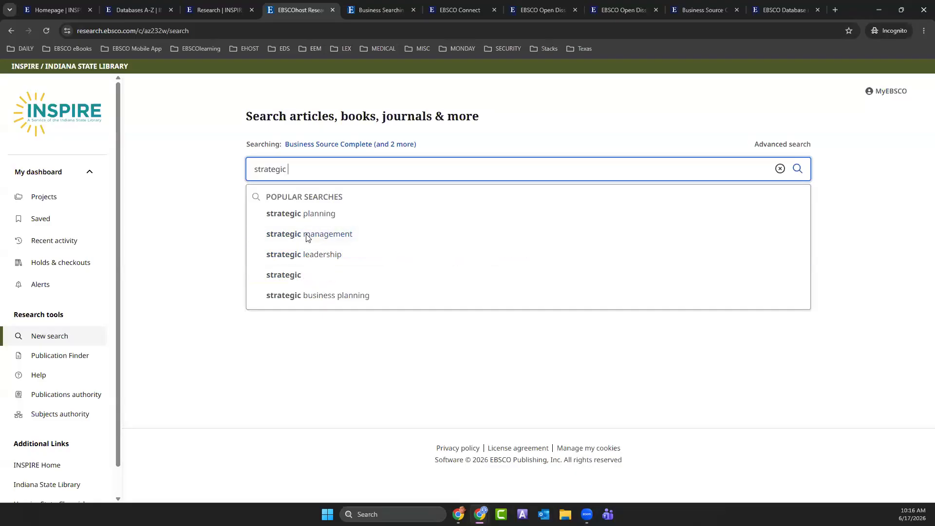
type(" planning")
left_click(215, 175)
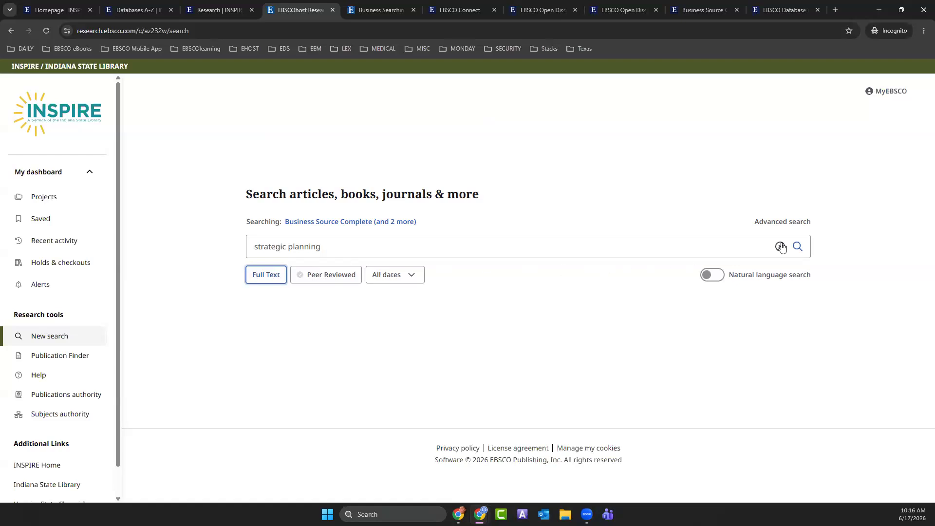
left_click(798, 247)
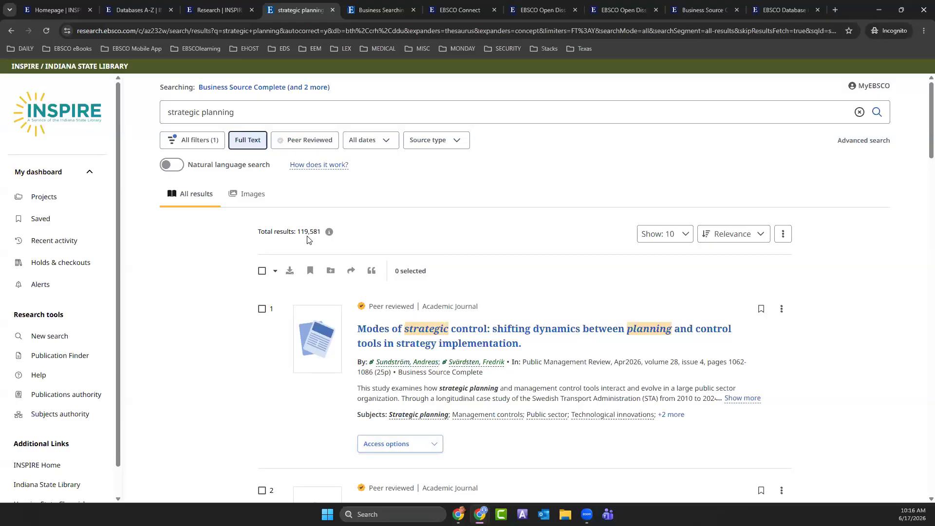
Look over the first search results and the source type options for narrowing them, without applying any
scroll(484, 350, "down", 4)
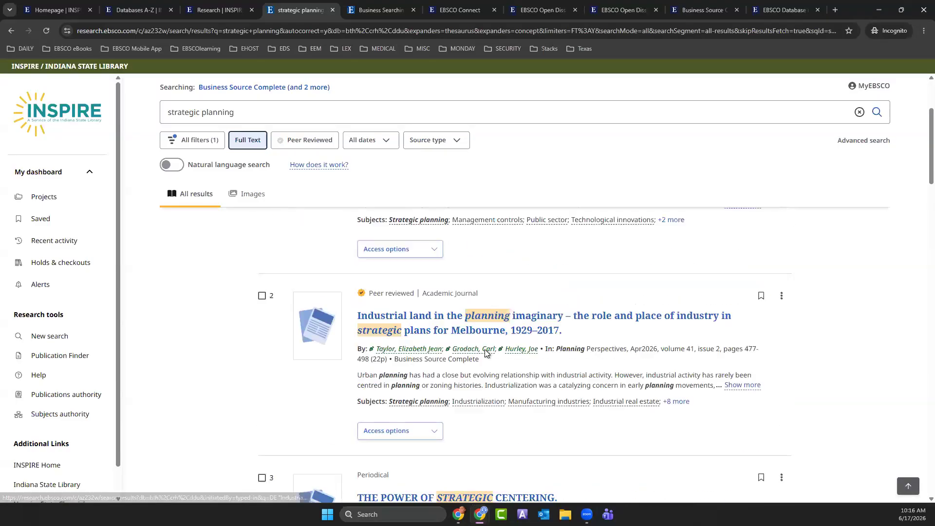
scroll(486, 352, "up", 4)
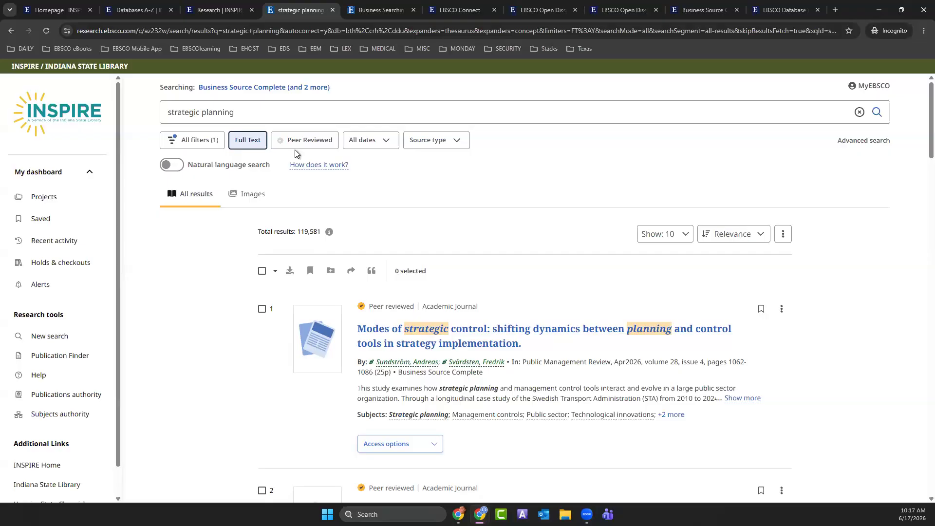
left_click(458, 143)
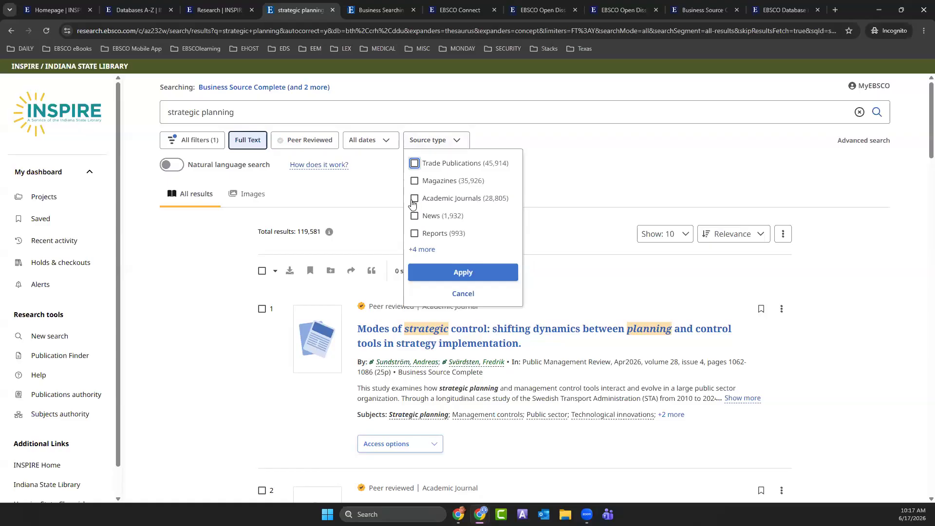
left_click(538, 142)
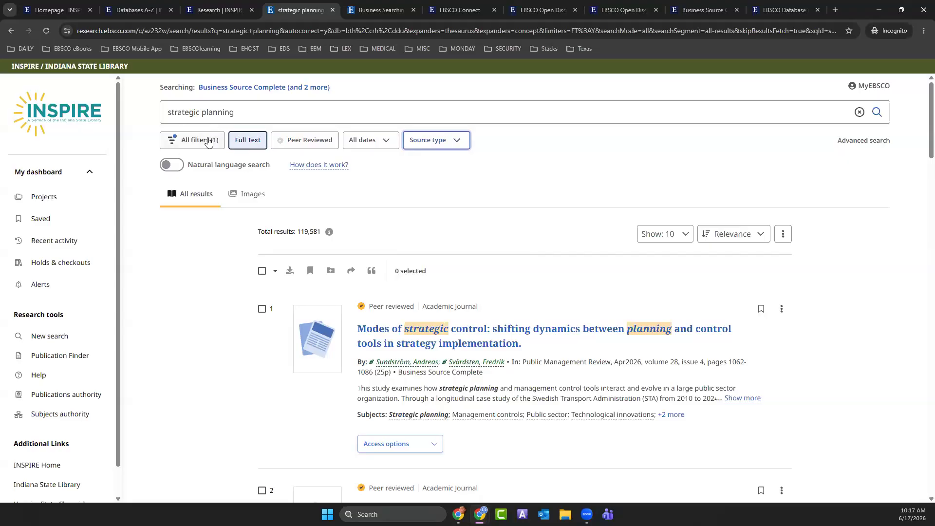
Review all available result filters, including the publication title list, and close them without applying any
left_click(198, 142)
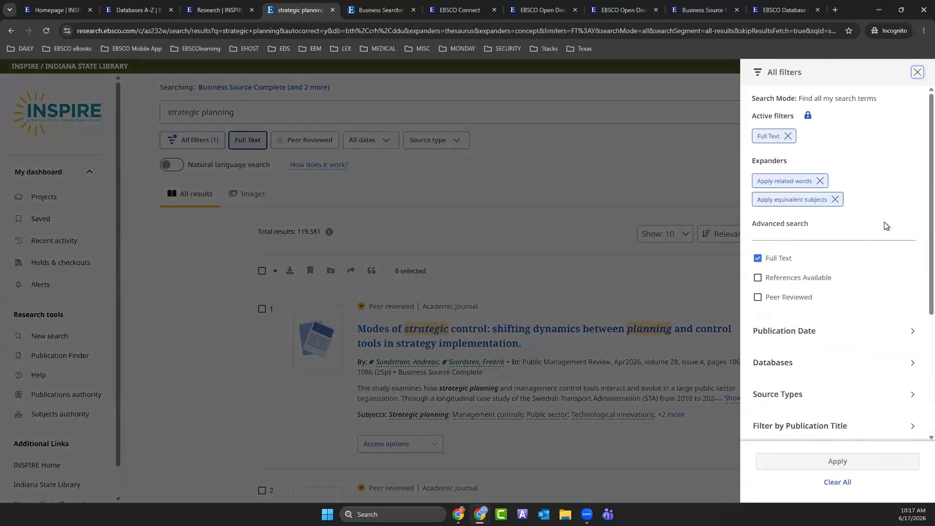
scroll(882, 365, "down", 4)
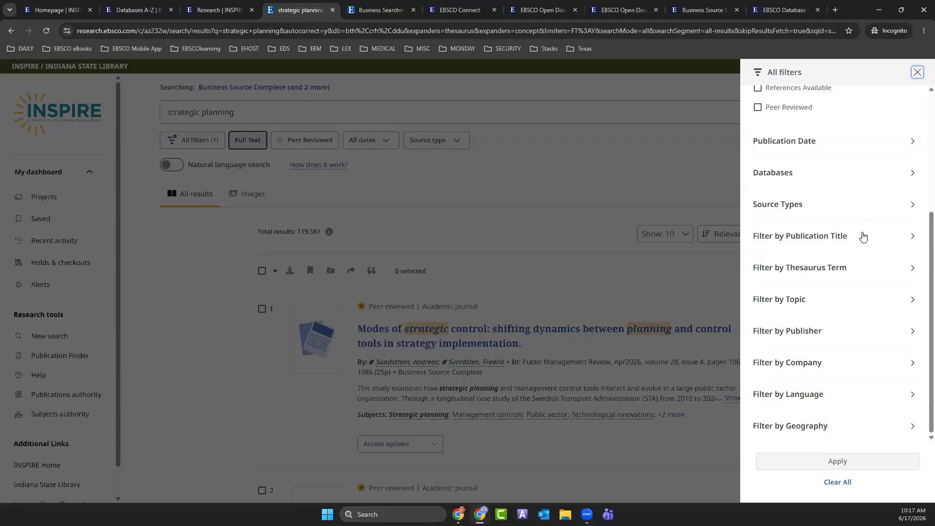
left_click(901, 239)
scroll(812, 334, "down", 2)
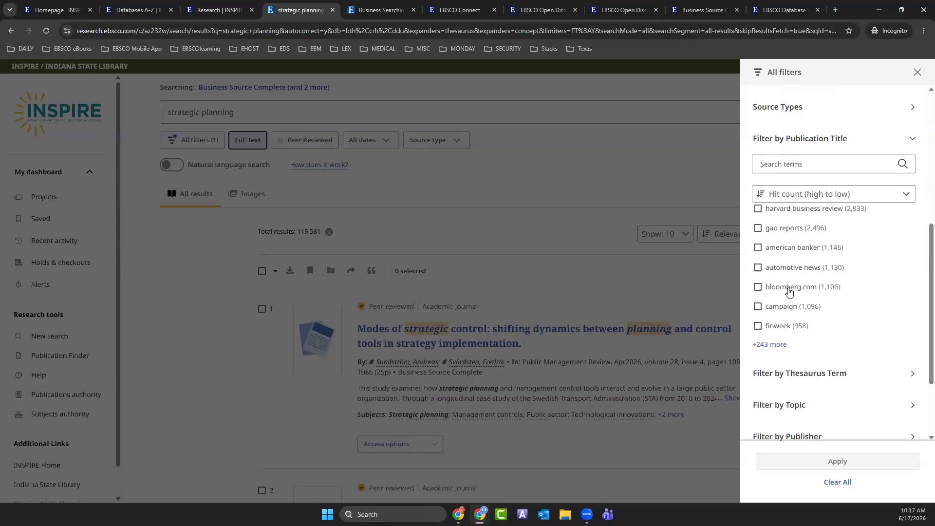
scroll(857, 289, "down", 2)
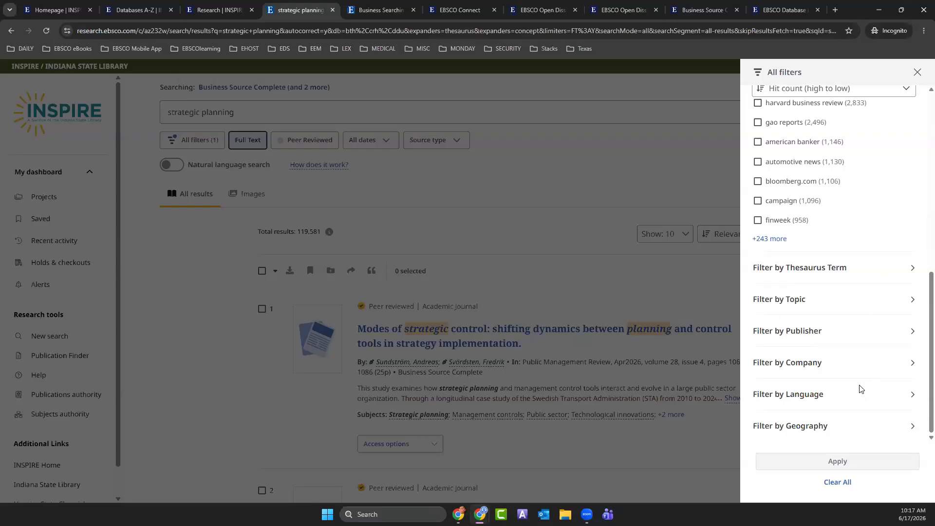
scroll(864, 385, "up", 6)
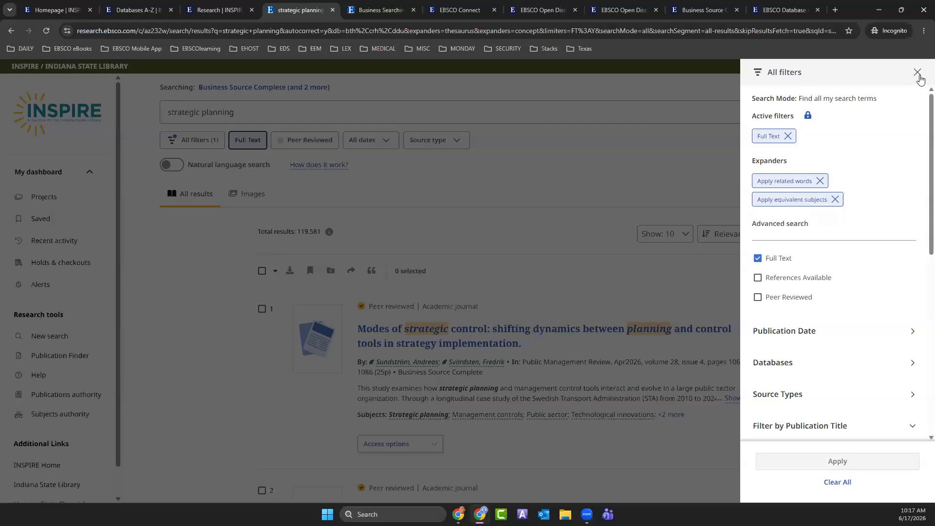
left_click(918, 72)
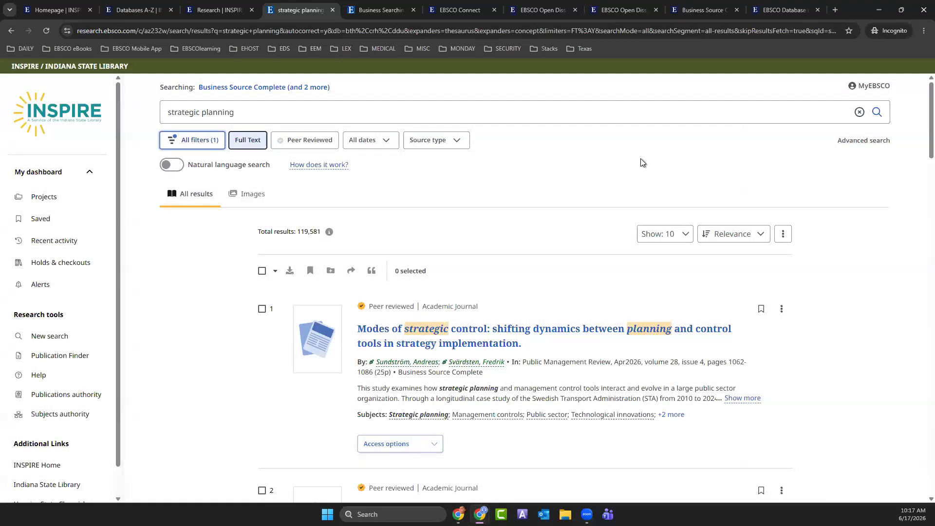
In the advanced search, combine "strategic planning" with a second term, "artificial intelligence in business", using the AND operator
left_click(863, 141)
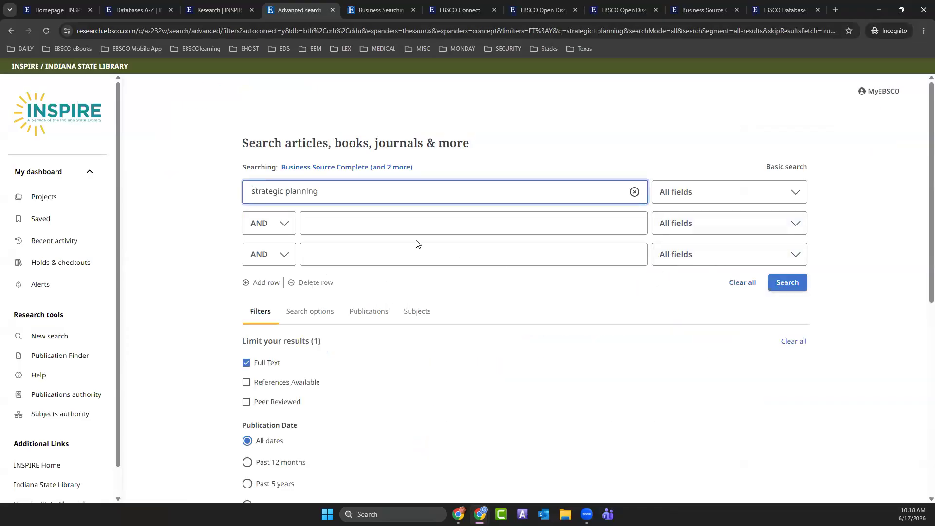
left_click(332, 224)
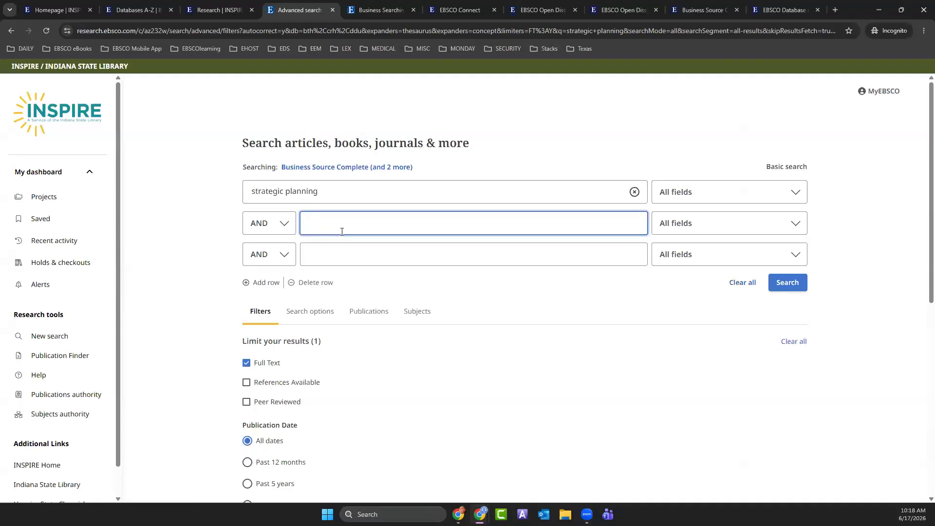
type("artifi")
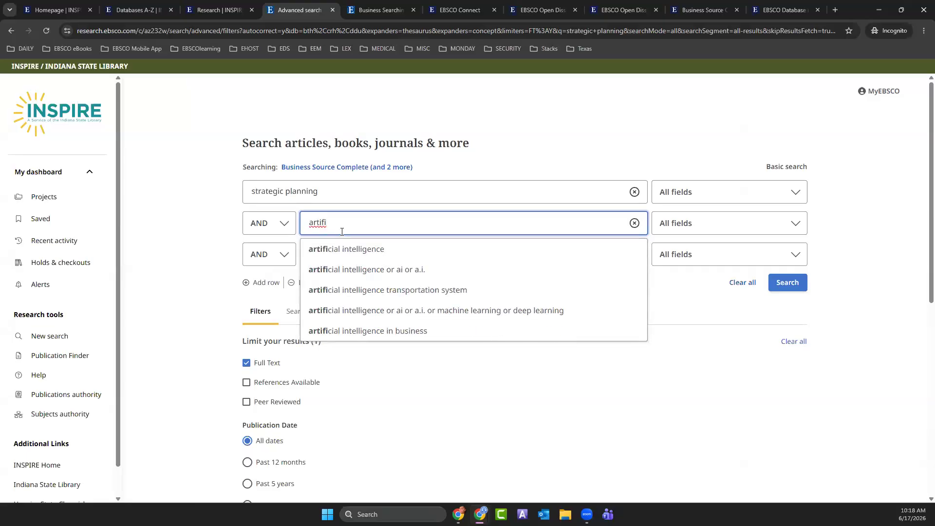
left_click(373, 334)
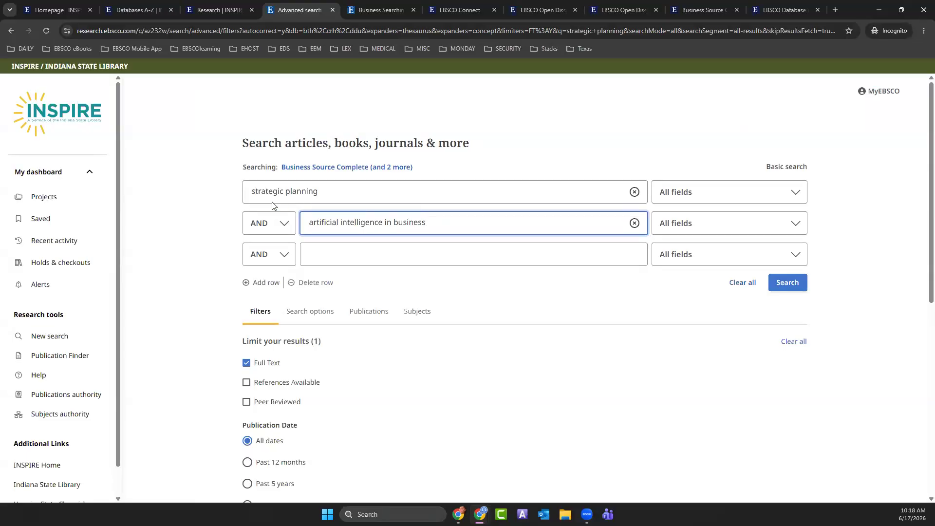
left_click(286, 228)
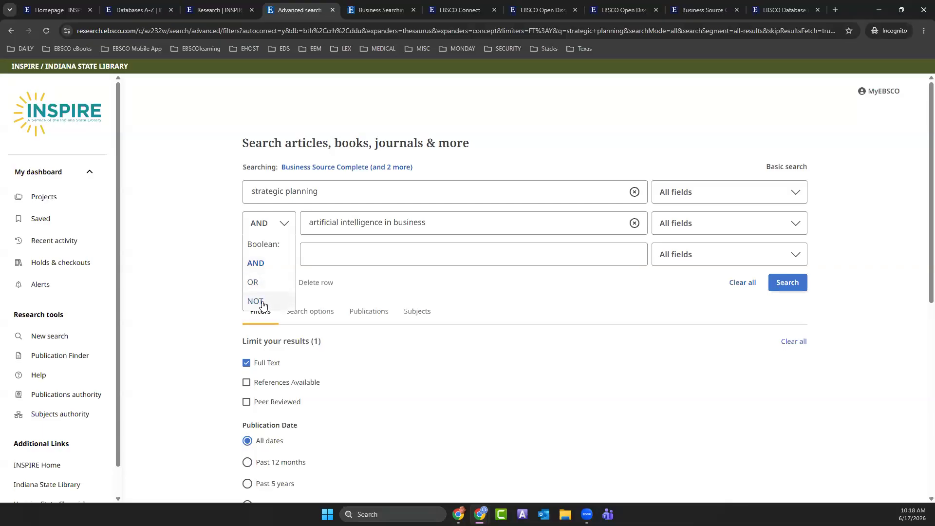
left_click(257, 263)
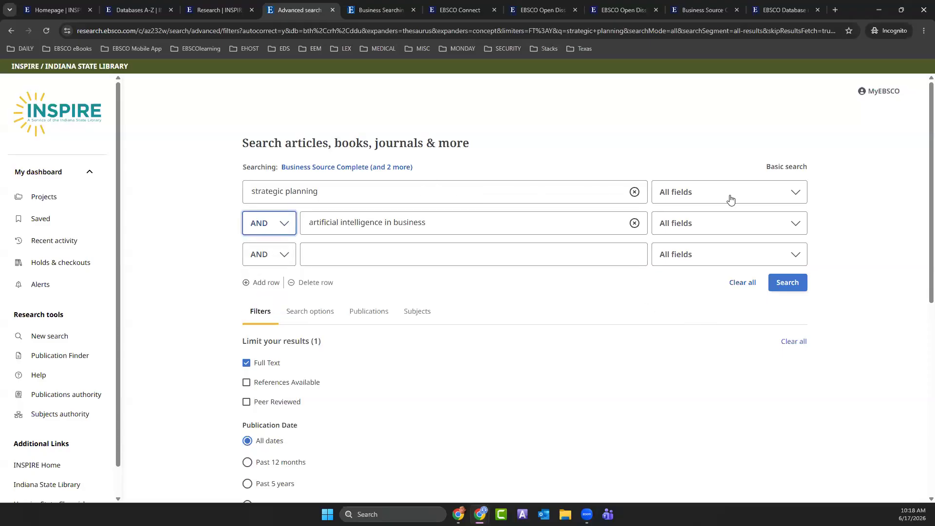
Restrict the "strategic planning" term to the Subject Terms - SU field
left_click(795, 193)
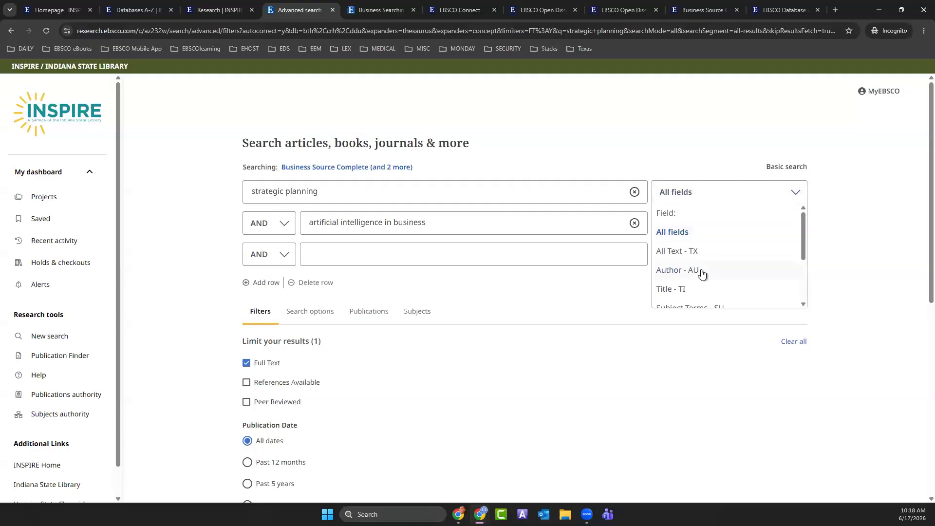
scroll(703, 273, "down", 2)
left_click(711, 223)
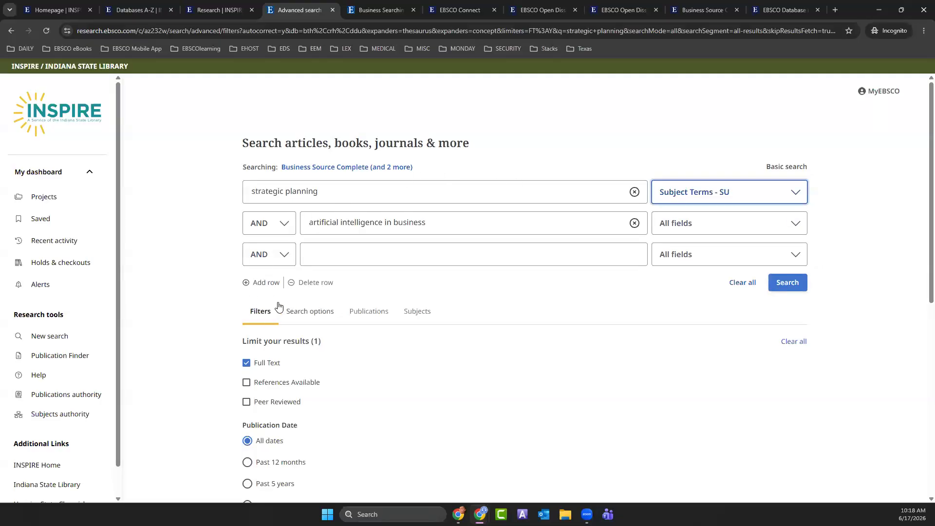
Examine the advanced search limiters, including the ones specific to Business Source Complete, without setting any
scroll(448, 313, "down", 3)
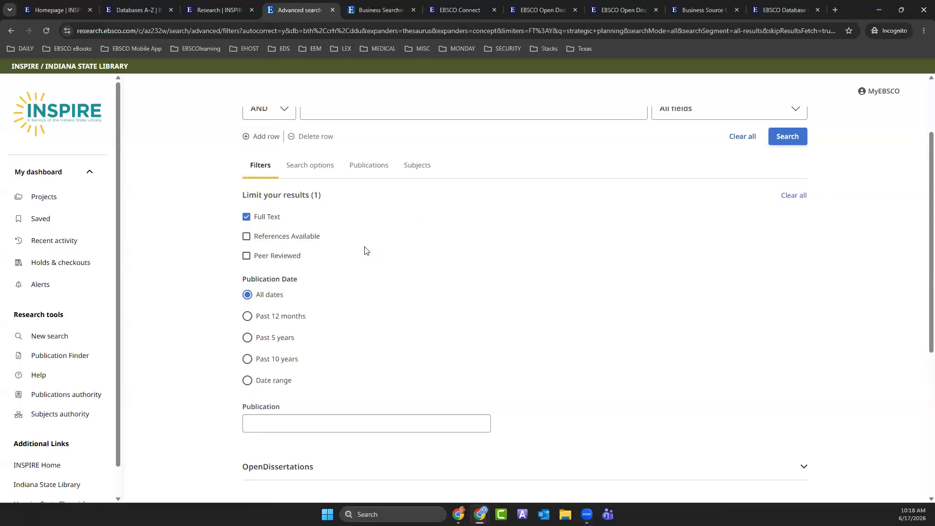
scroll(367, 250, "up", 3)
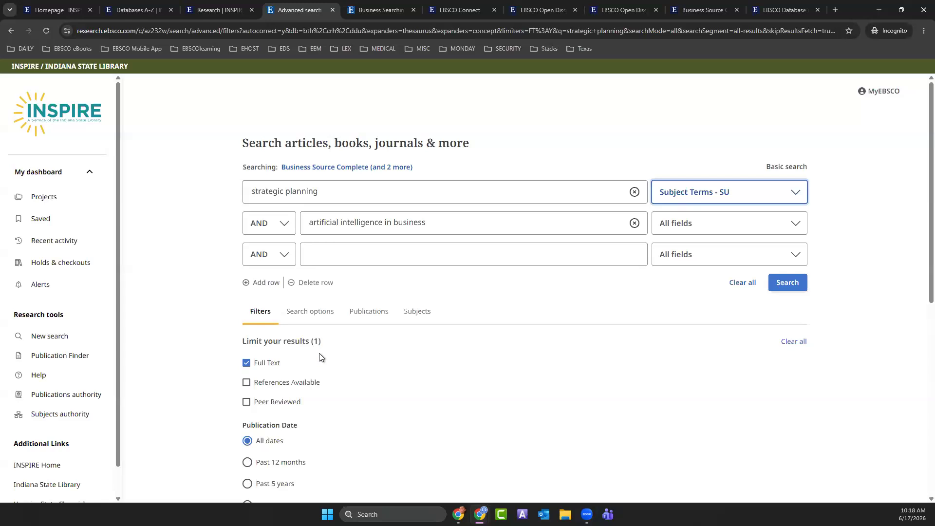
scroll(320, 357, "down", 7)
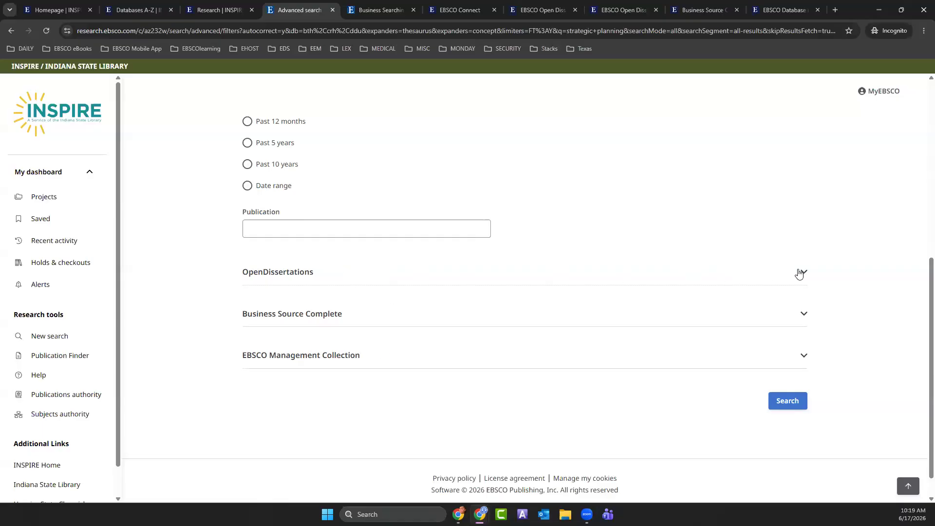
left_click(804, 312)
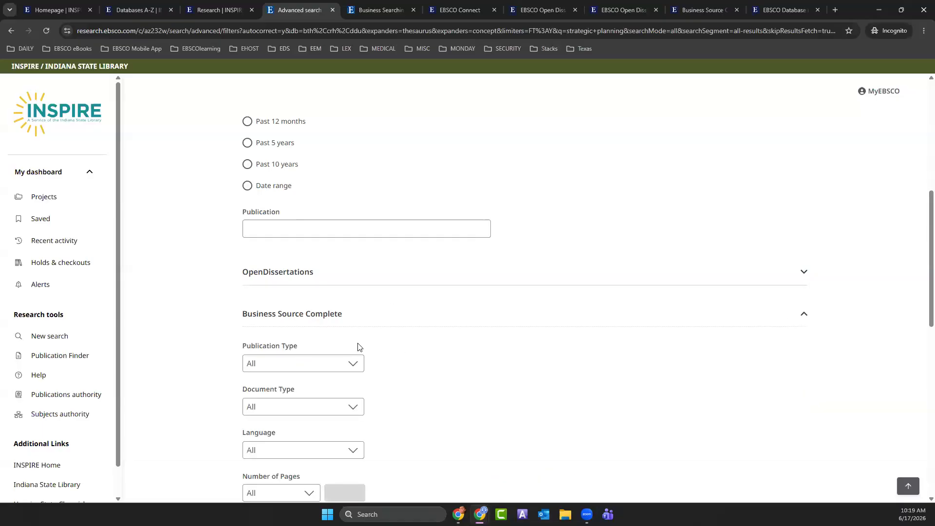
scroll(358, 345, "down", 3)
scroll(362, 340, "down", 2)
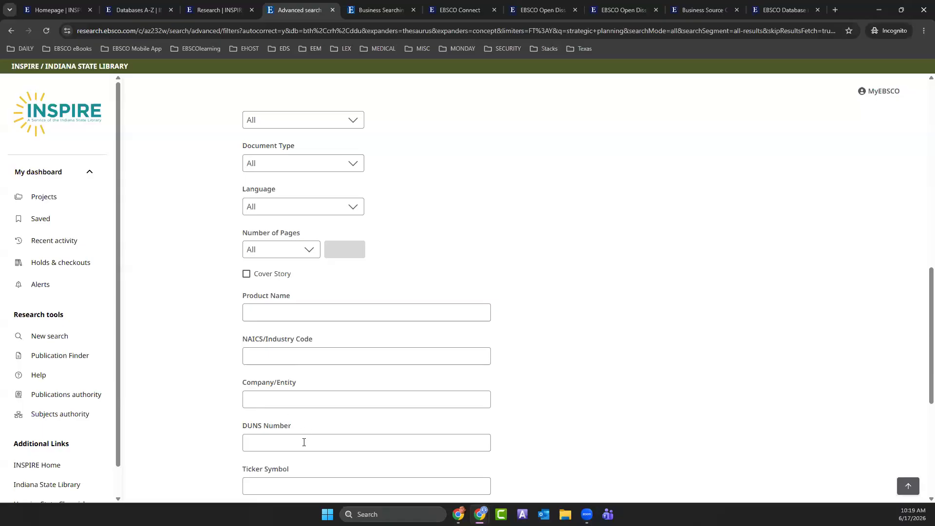
scroll(341, 345, "up", 3)
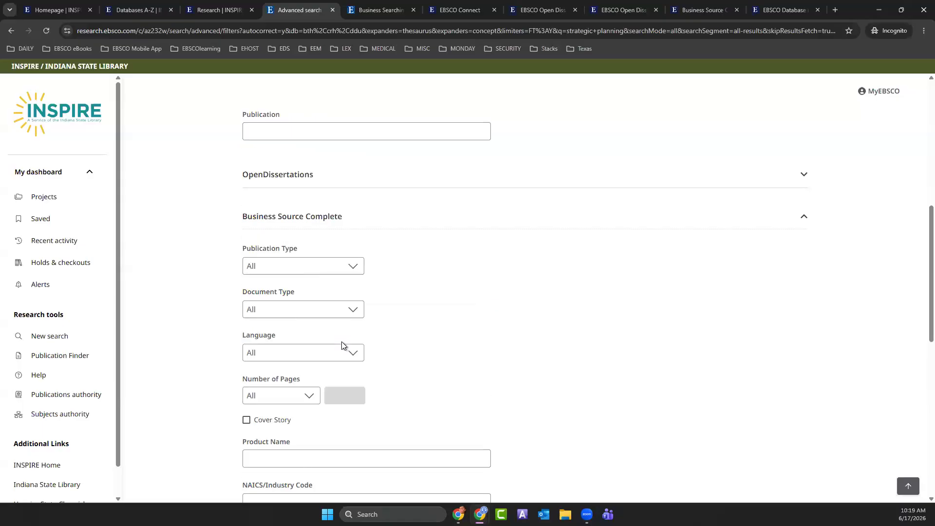
scroll(341, 345, "up", 1)
left_click(803, 269)
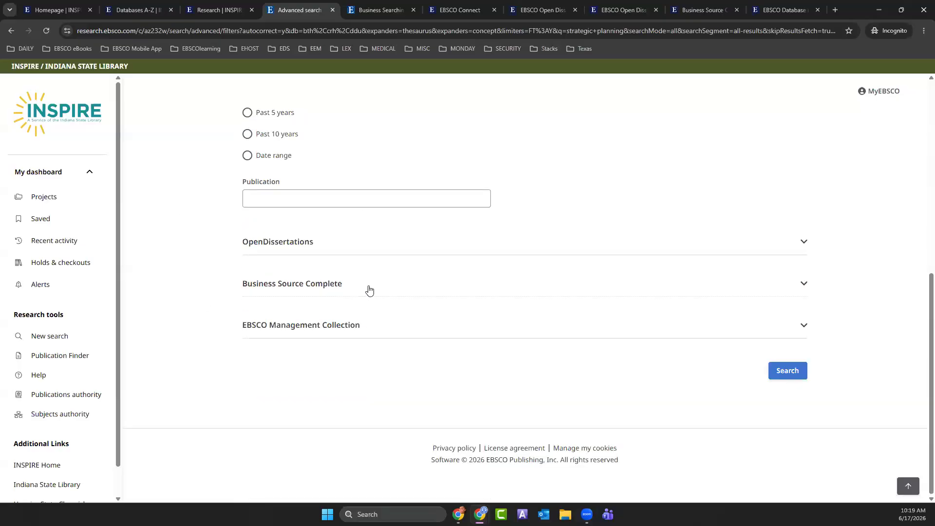
scroll(367, 285, "up", 6)
scroll(367, 287, "up", 1)
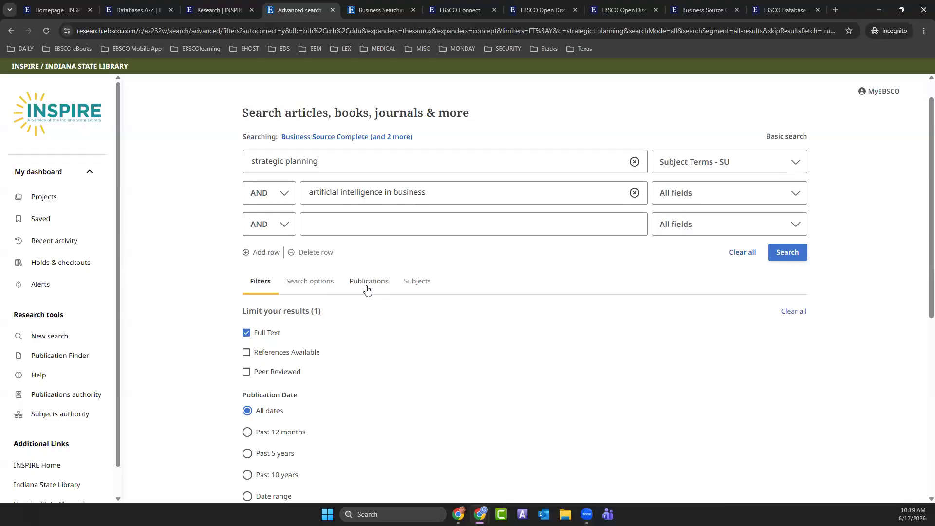
Check the available search modes and expanders without changing them, and run the advanced search
left_click(297, 281)
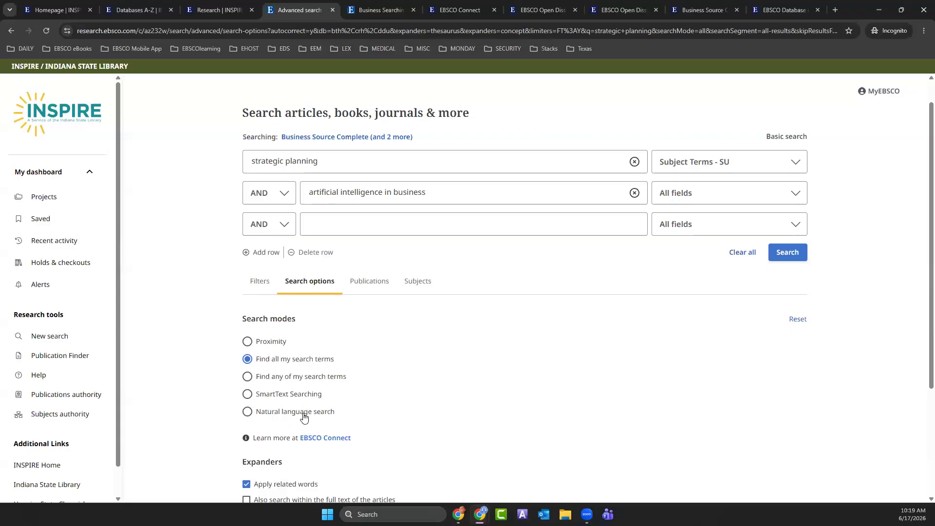
scroll(355, 411, "down", 2)
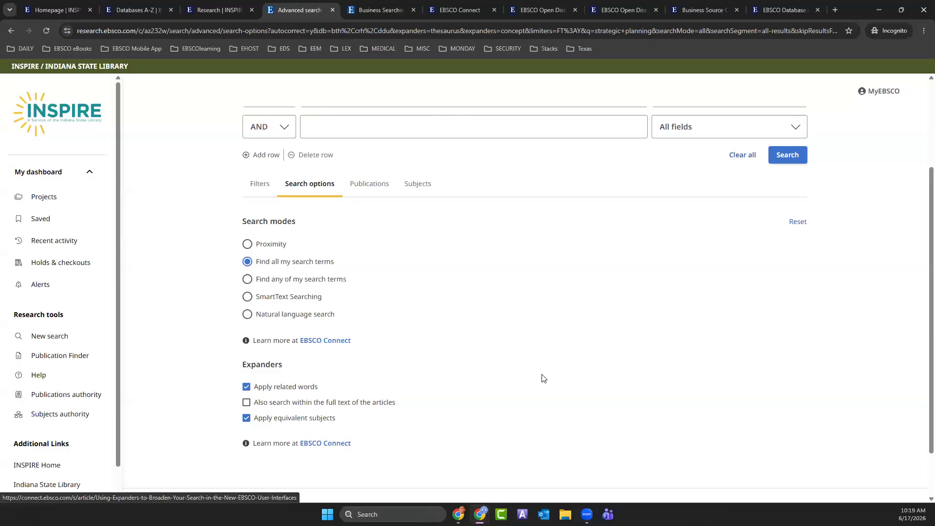
scroll(542, 379, "up", 3)
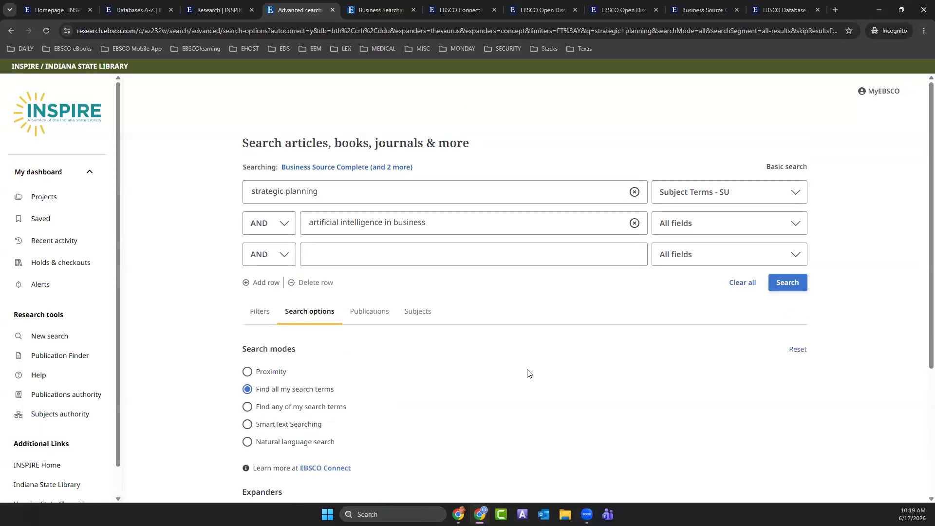
left_click(794, 291)
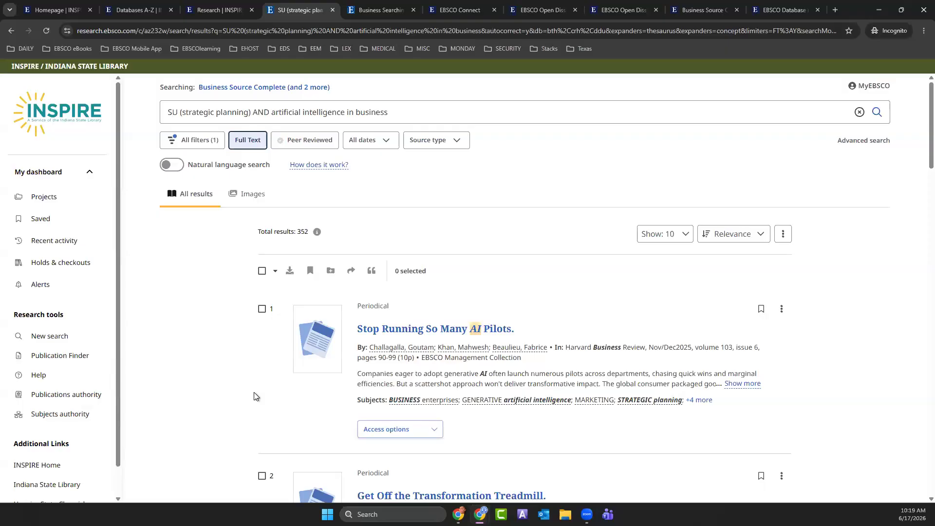
Check the total number of results and look over the first few entries in the list
left_click(308, 231)
double_click(308, 232)
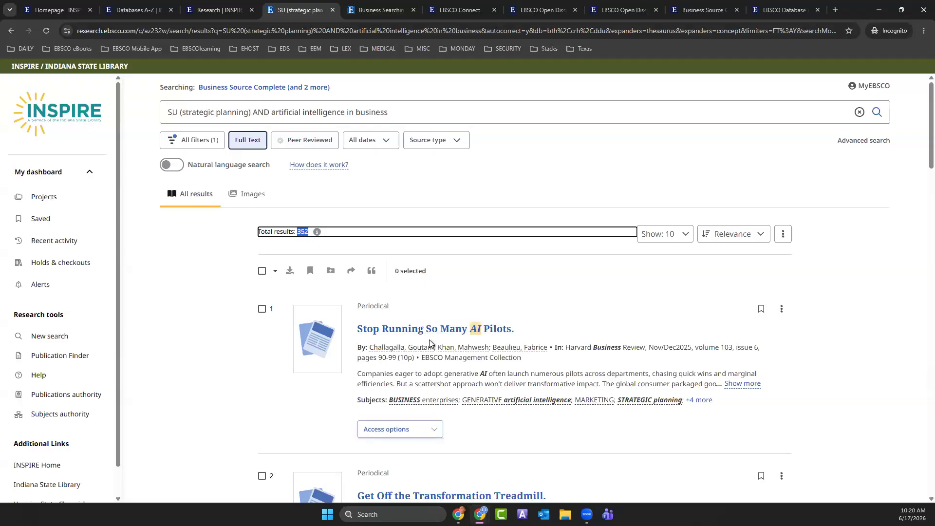
scroll(429, 340, "down", 3)
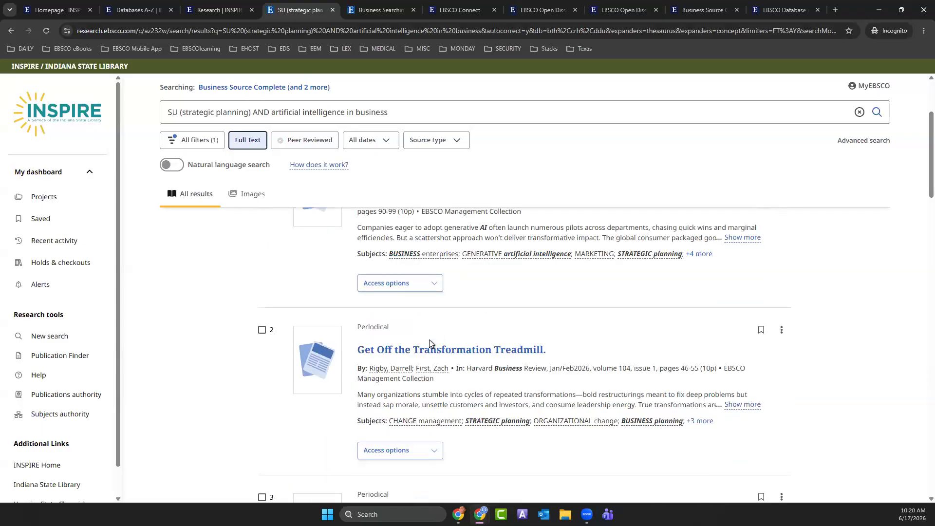
scroll(383, 310, "up", 3)
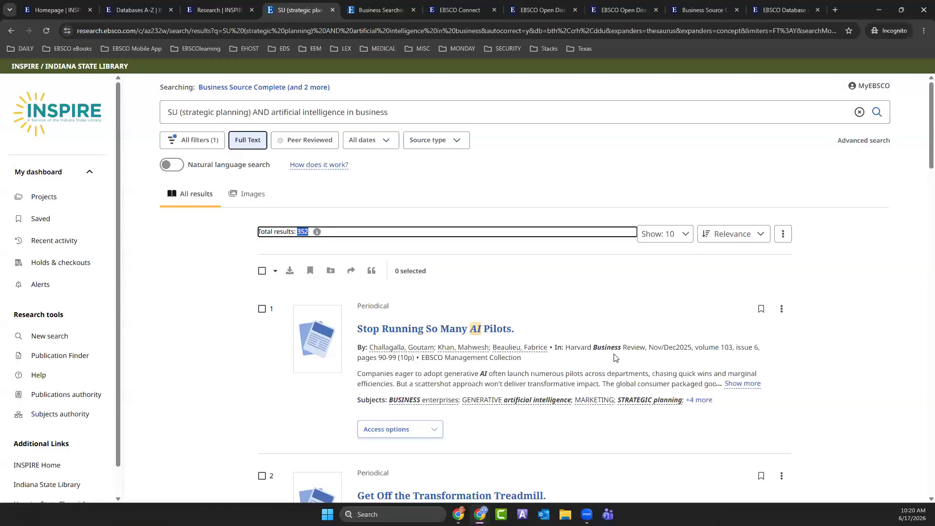
Expand the abstract of "Stop Running So Many AI Pilots." and view the article's access options without opening one
scroll(594, 361, "down", 2)
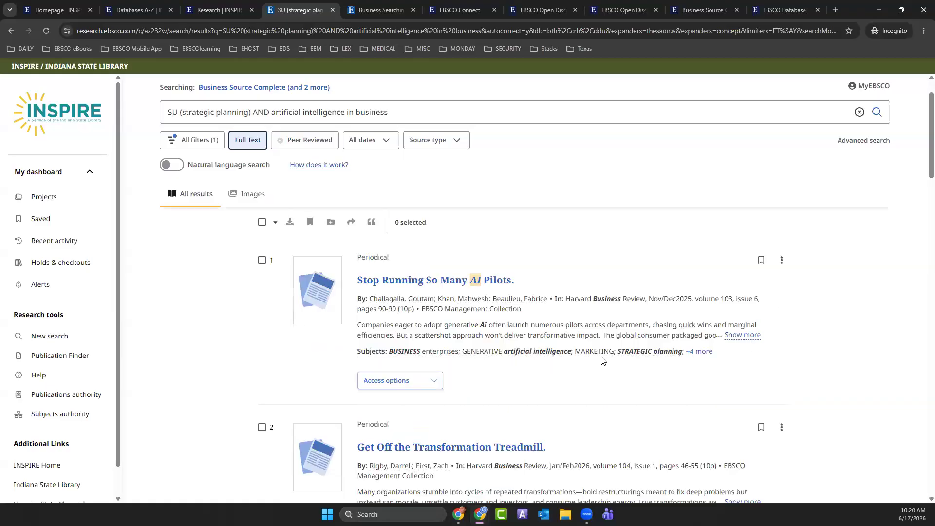
left_click(744, 287)
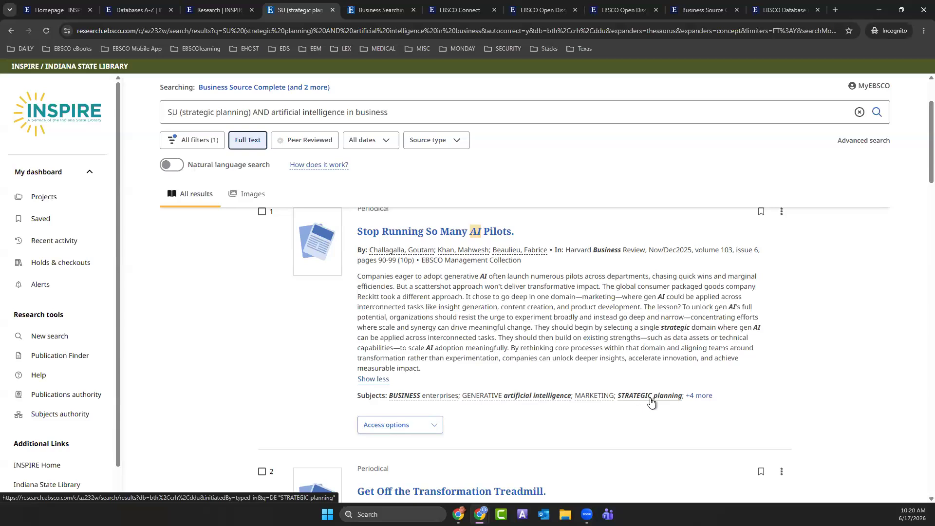
scroll(440, 409, "down", 2)
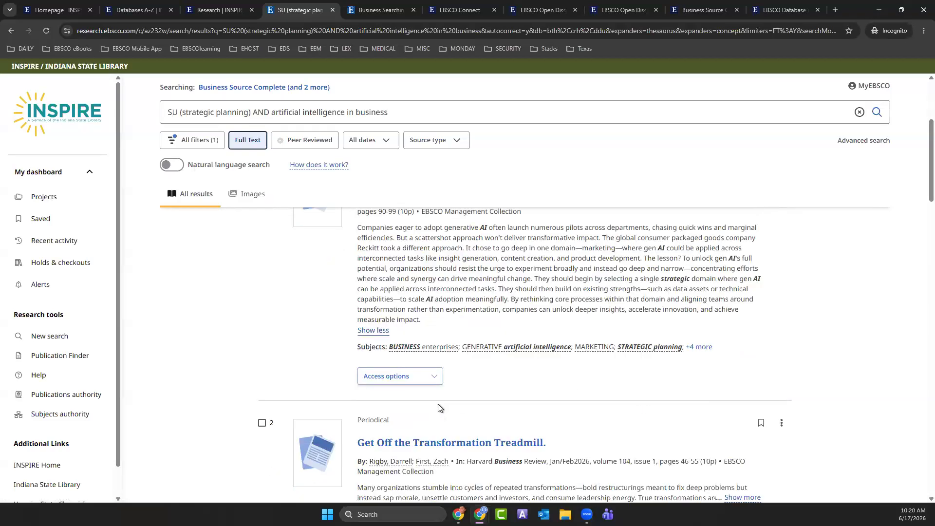
left_click(434, 333)
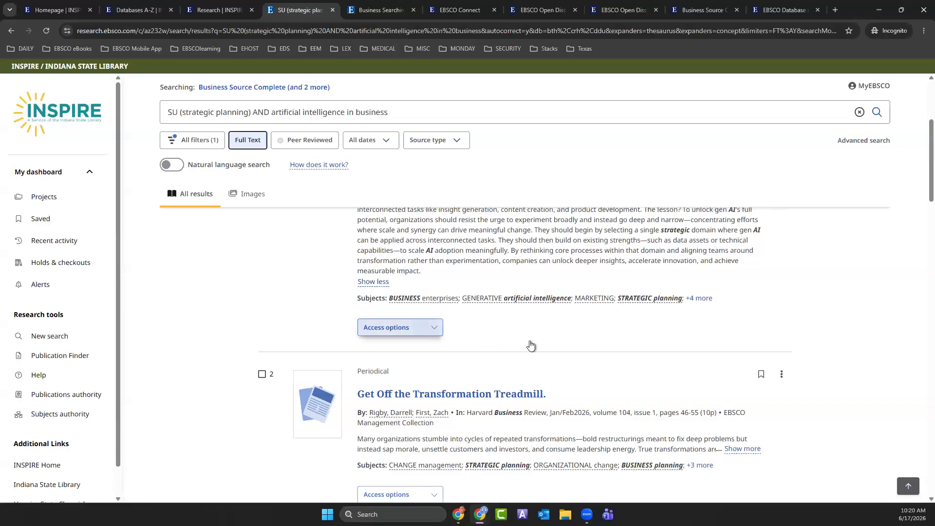
scroll(554, 345, "up", 2)
scroll(554, 345, "down", 1)
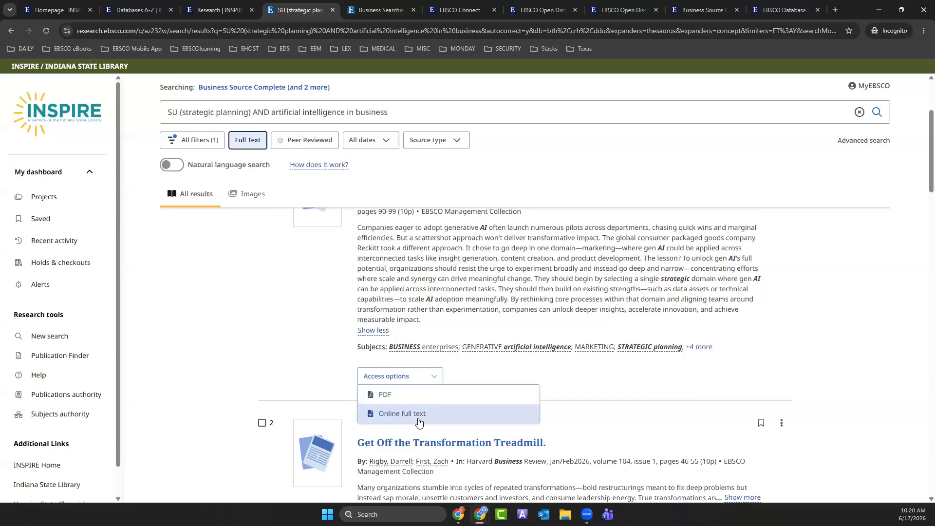
scroll(561, 372, "up", 3)
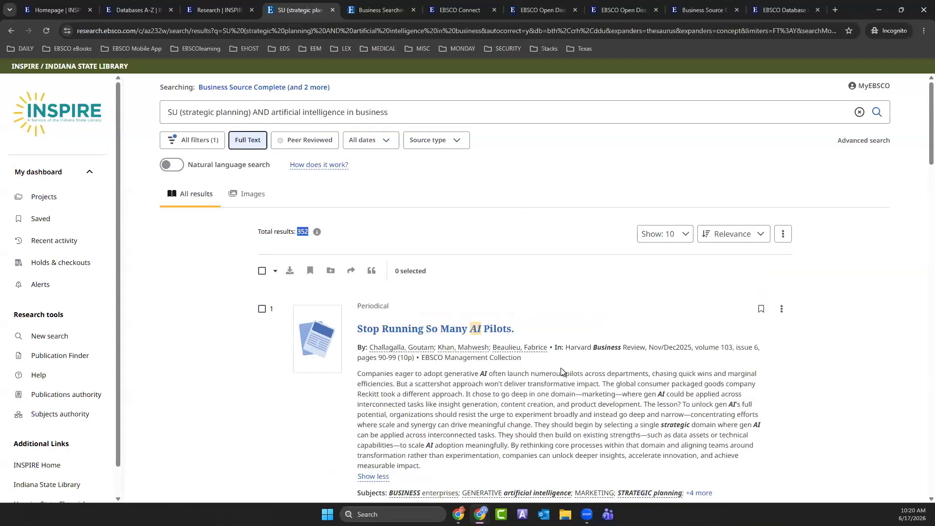
Save the article "Stop Running So Many AI Pilots." and check the MyEBSCO account sign-in state
left_click(577, 311)
left_click(760, 315)
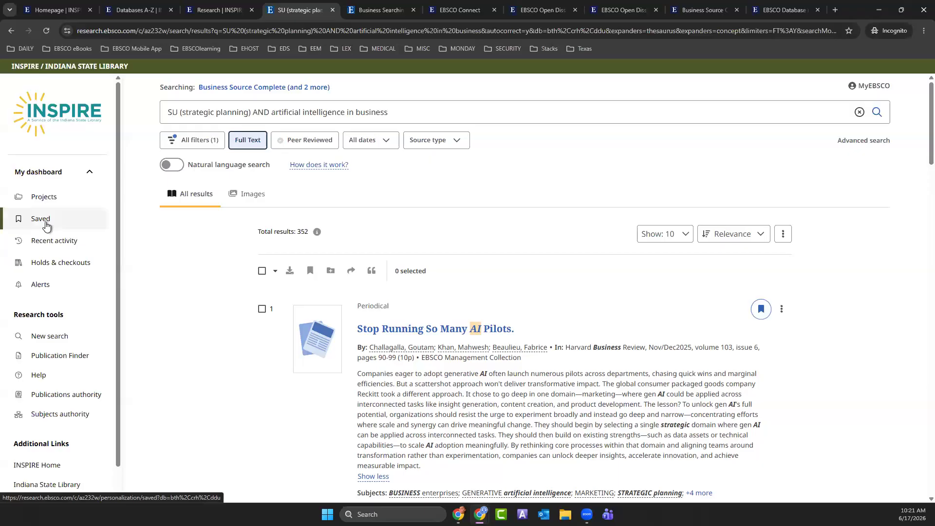
left_click(864, 88)
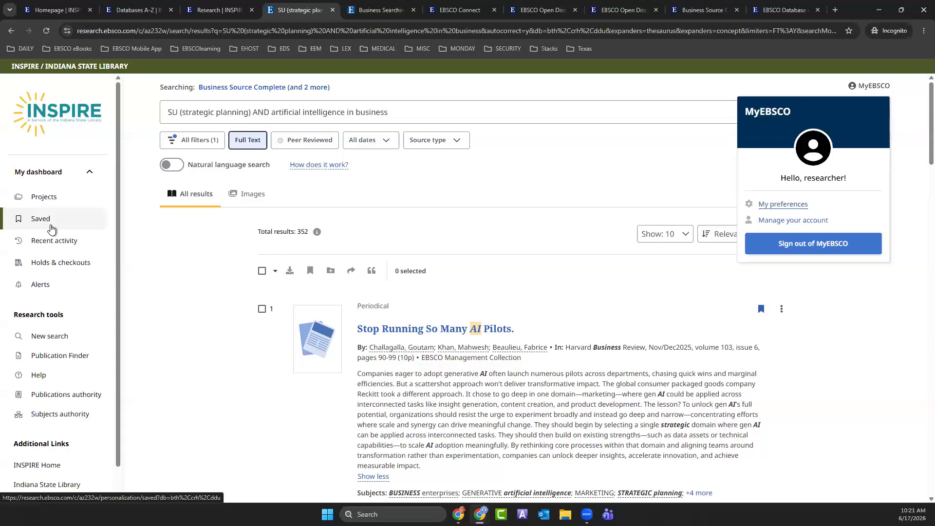
left_click(190, 256)
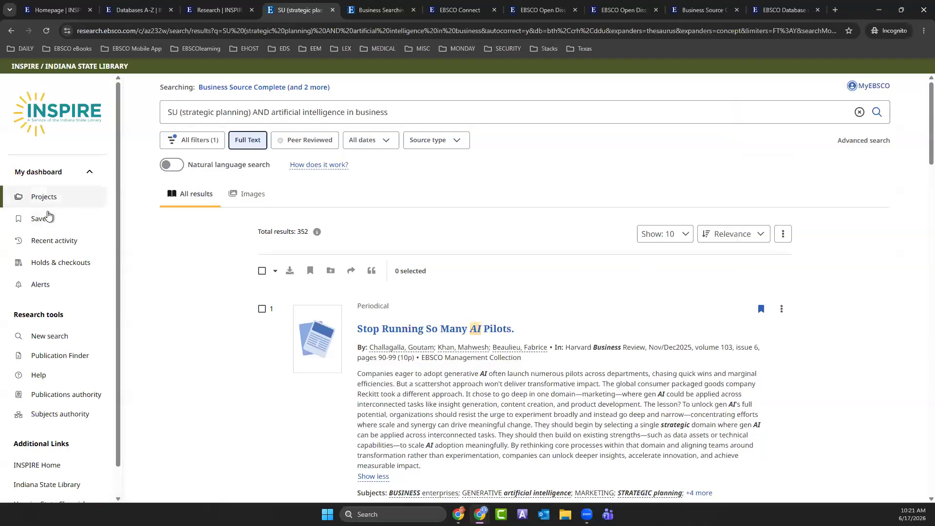
View the additional actions offered for "Stop Running So Many AI Pilots." without choosing one
left_click(45, 218)
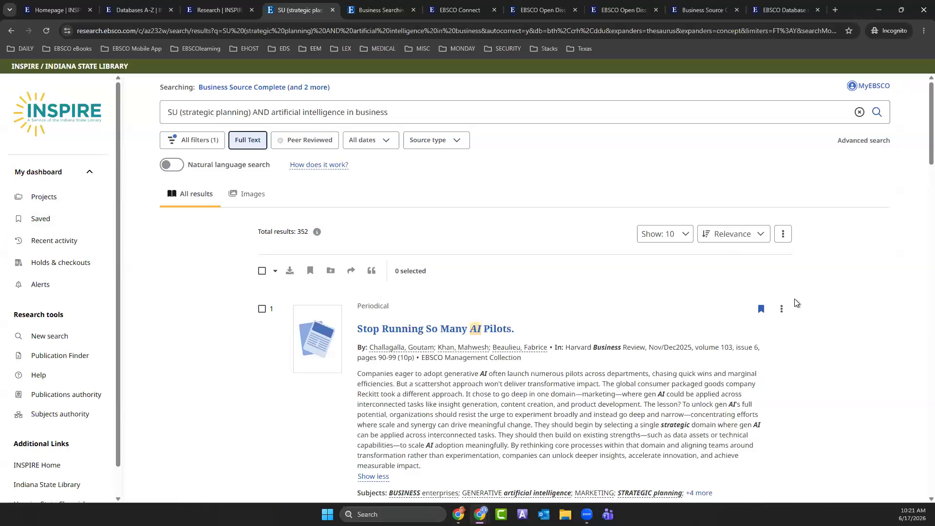
left_click(783, 310)
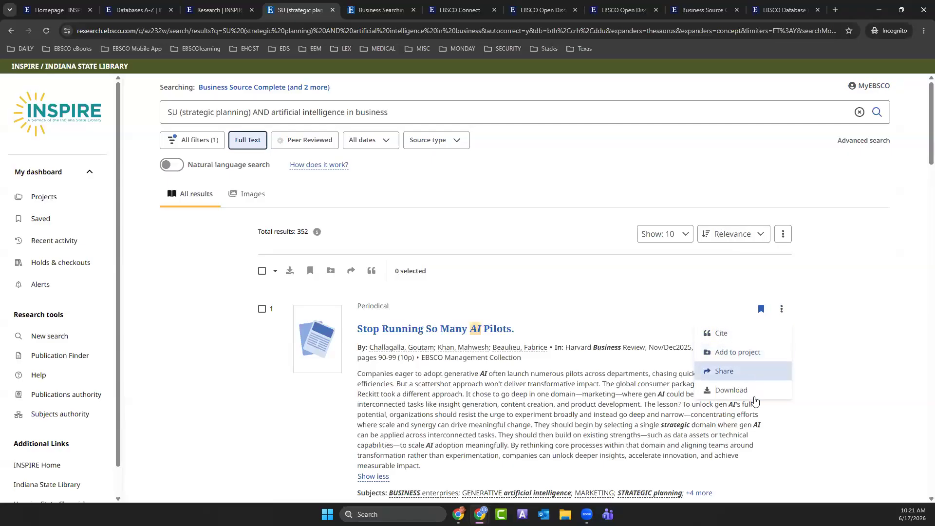
left_click(654, 298)
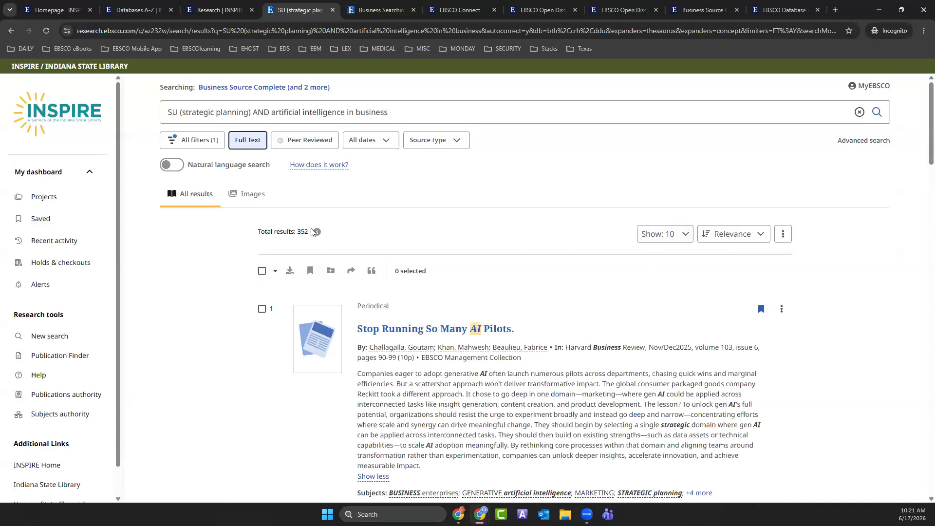
Show 50 results per page, select all the records listed and save them together
left_click(683, 240)
left_click(663, 309)
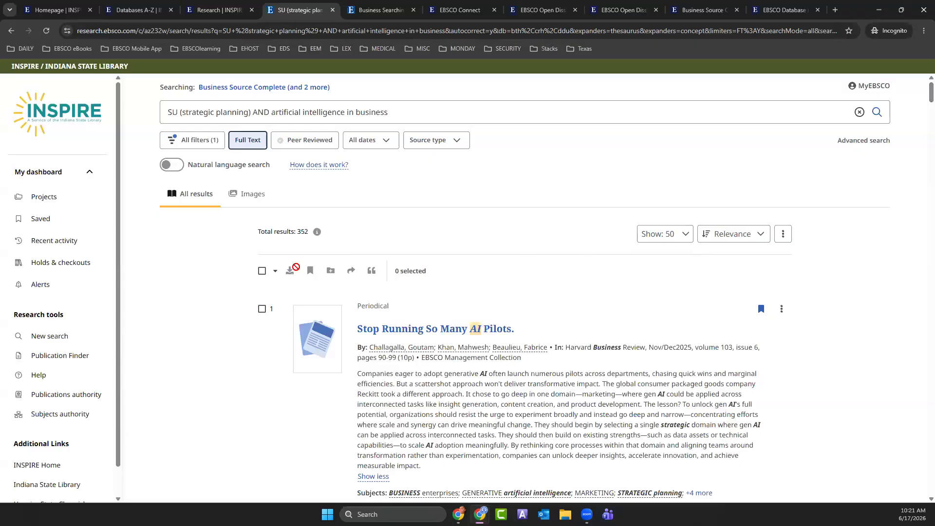
left_click(262, 272)
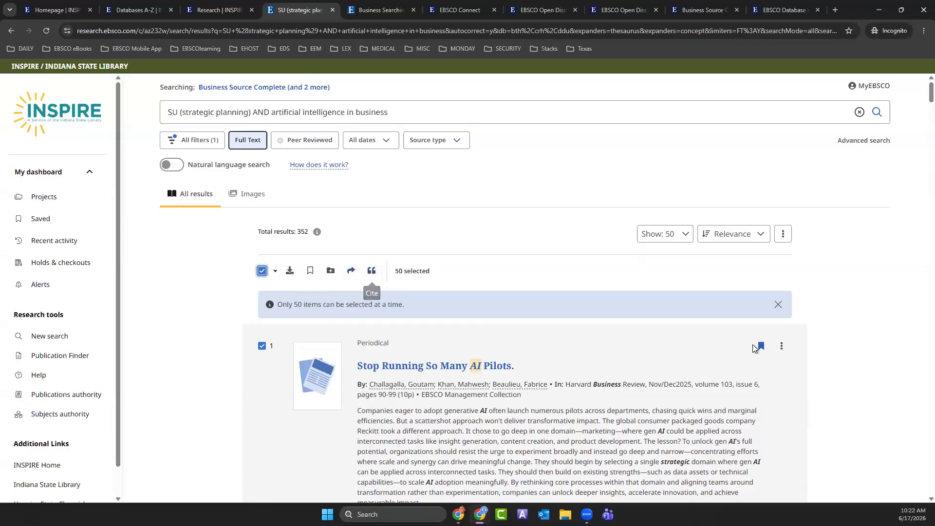
scroll(756, 352, "down", 5)
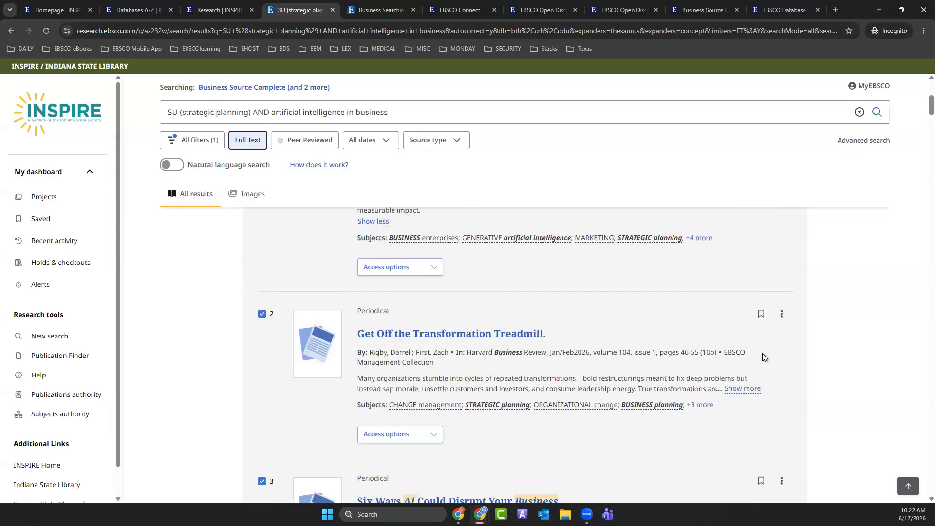
scroll(762, 353, "down", 1)
scroll(472, 312, "down", 5)
scroll(472, 306, "up", 11)
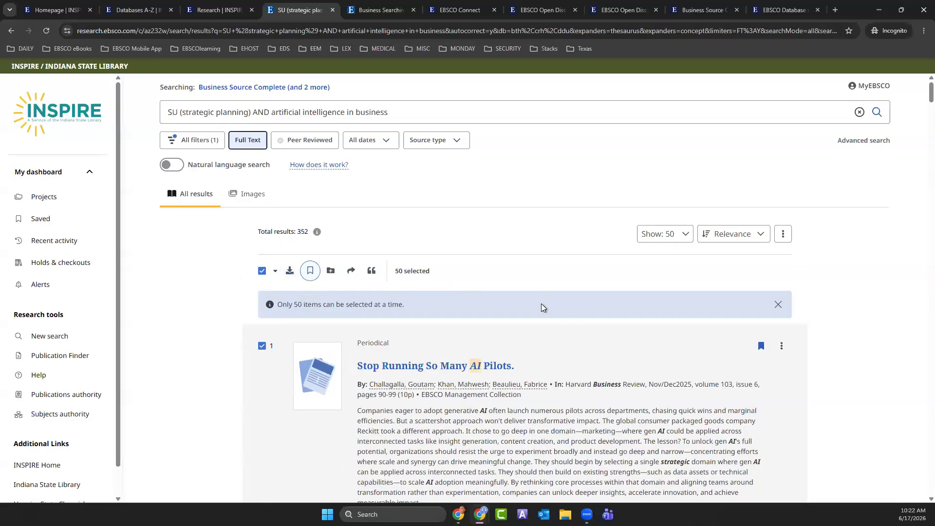
left_click(310, 271)
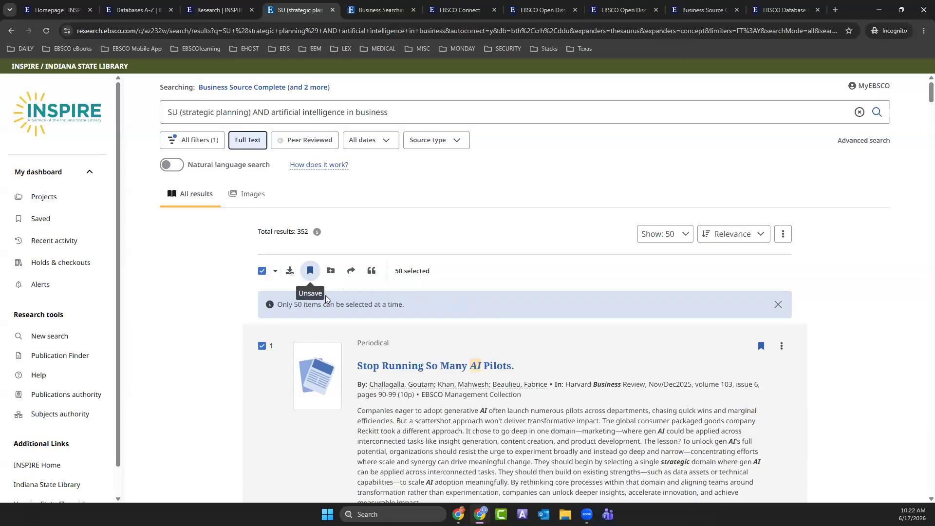
Check the number of records in the saved list and return to the search results
left_click(39, 218)
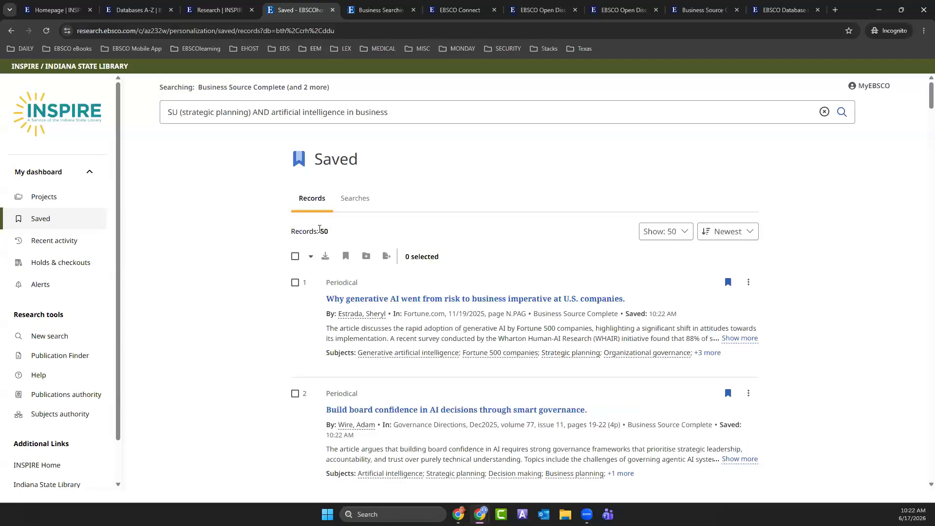
left_click_drag(341, 236, 282, 232)
left_click(11, 30)
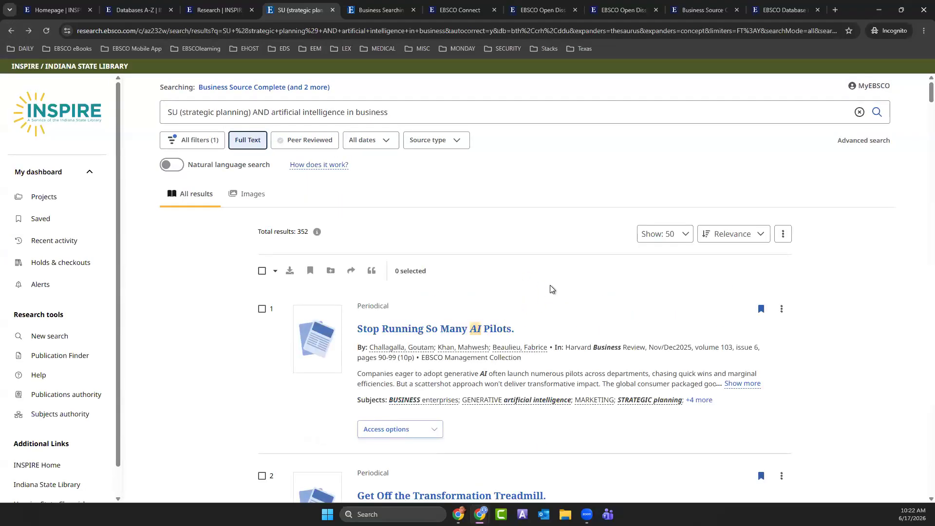
Open the online full text of "Stop Running So Many AI Pilots.", dismiss the external-links notice and skim the article
scroll(547, 295, "down", 2)
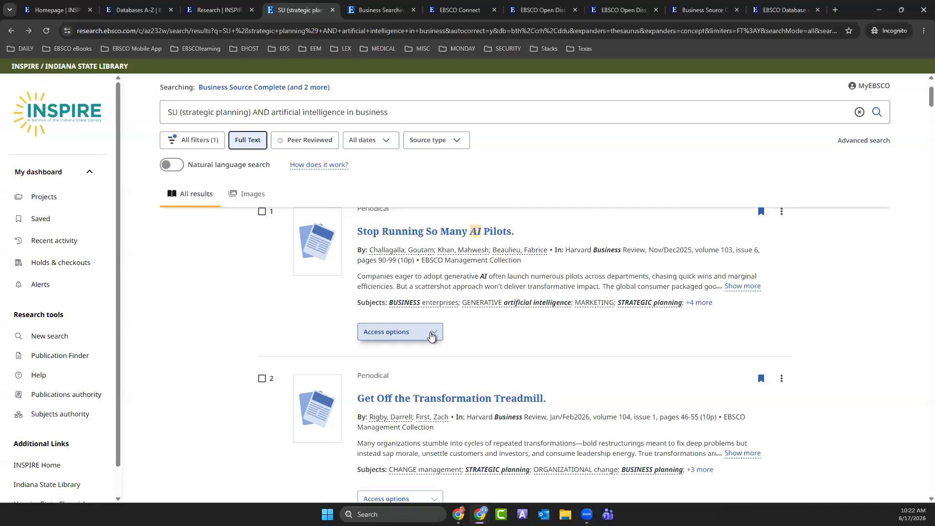
left_click(435, 338)
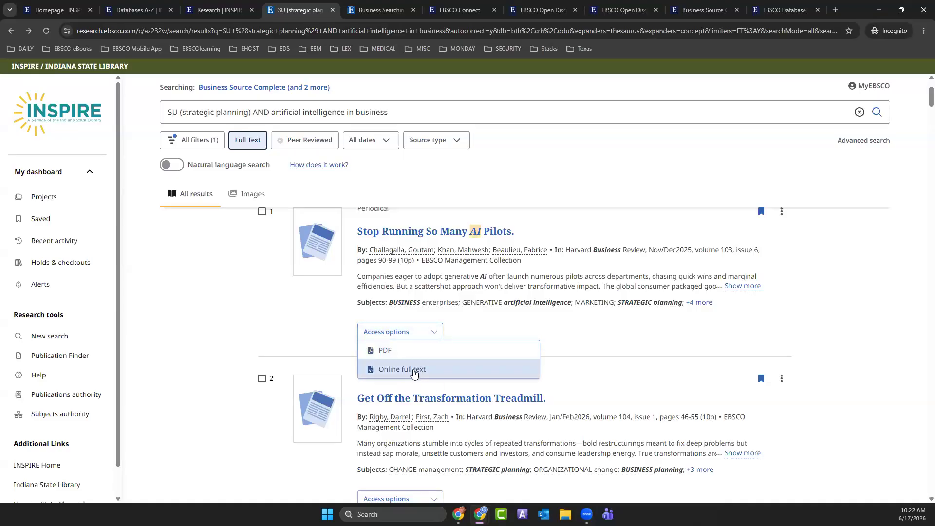
left_click(413, 373)
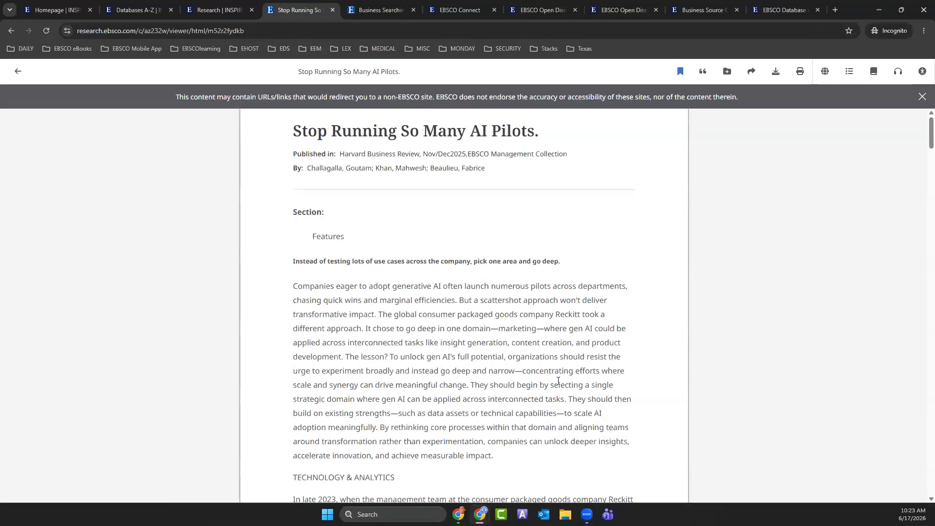
left_click(922, 96)
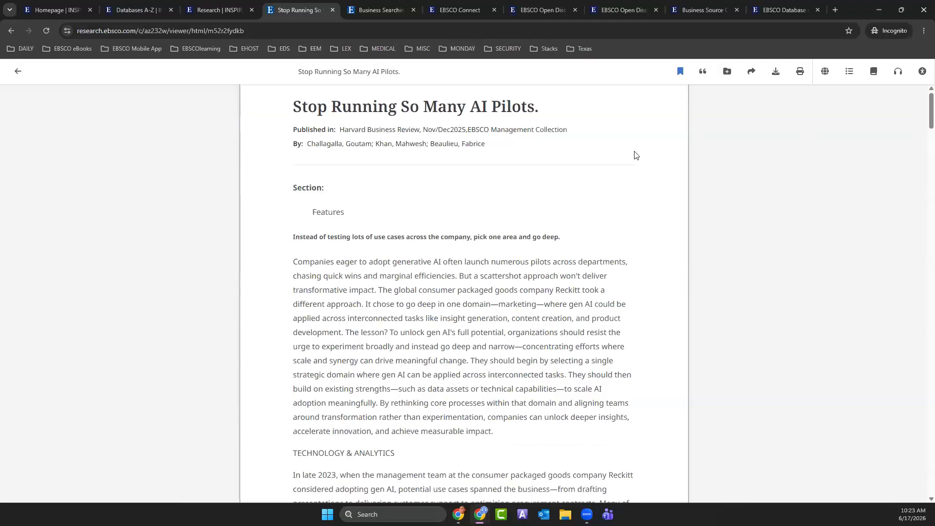
scroll(485, 175, "down", 15)
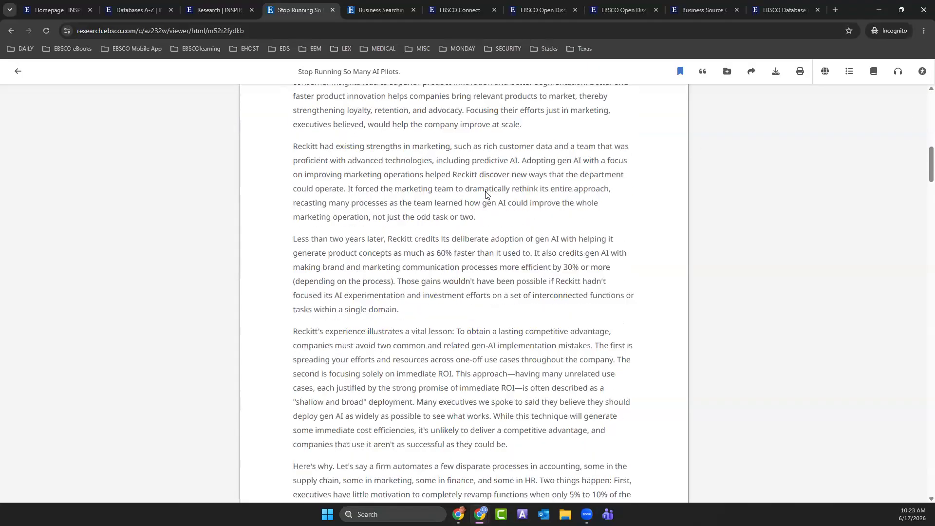
scroll(485, 195, "up", 15)
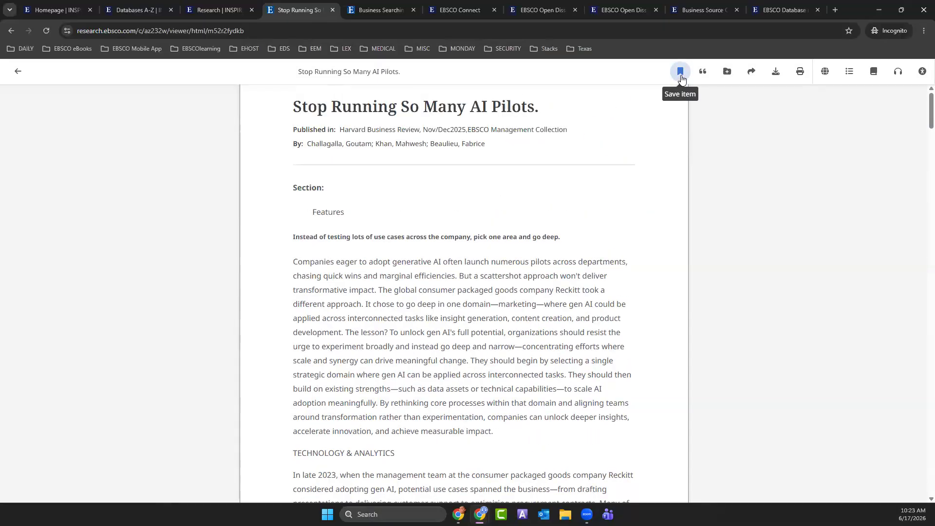
View the article's citation in MLA 9th Edition style and its citation export options, without copying or exporting
left_click(705, 72)
left_click(599, 320)
scroll(534, 373, "down", 3)
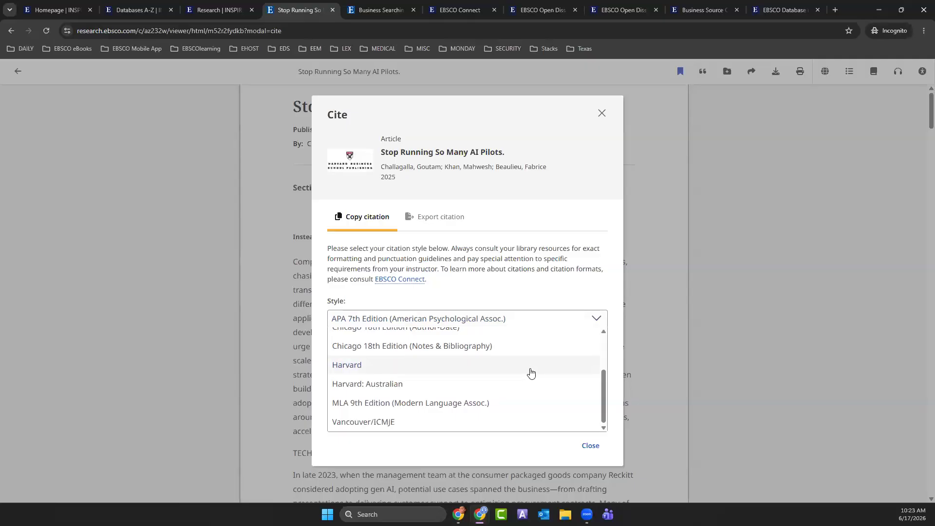
left_click(573, 404)
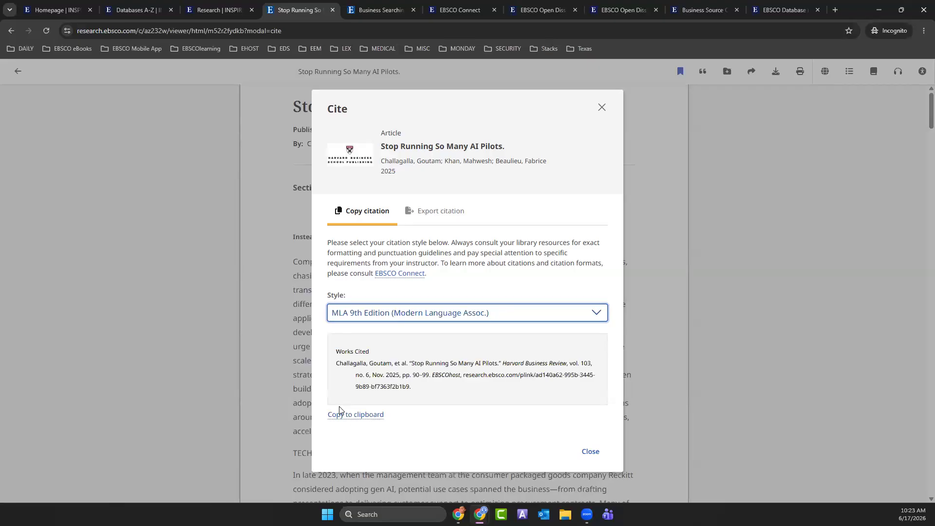
left_click(460, 214)
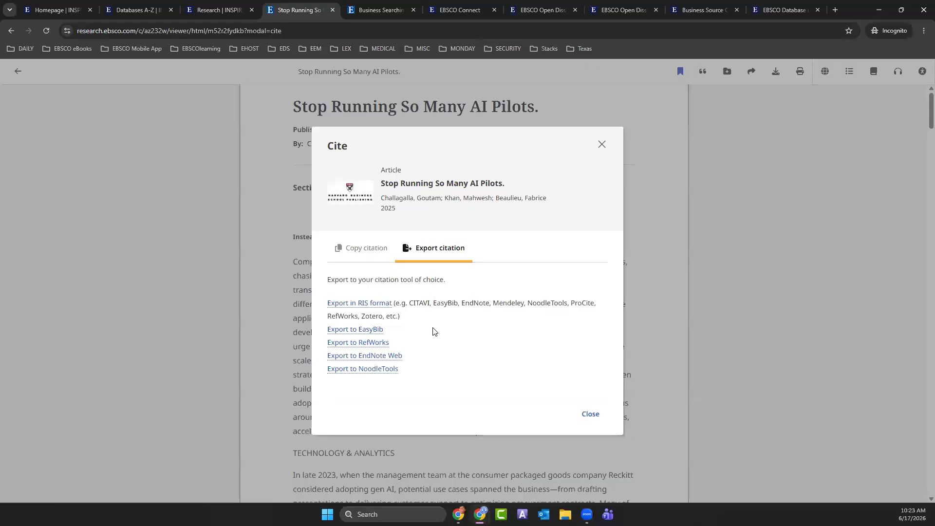
left_click(602, 145)
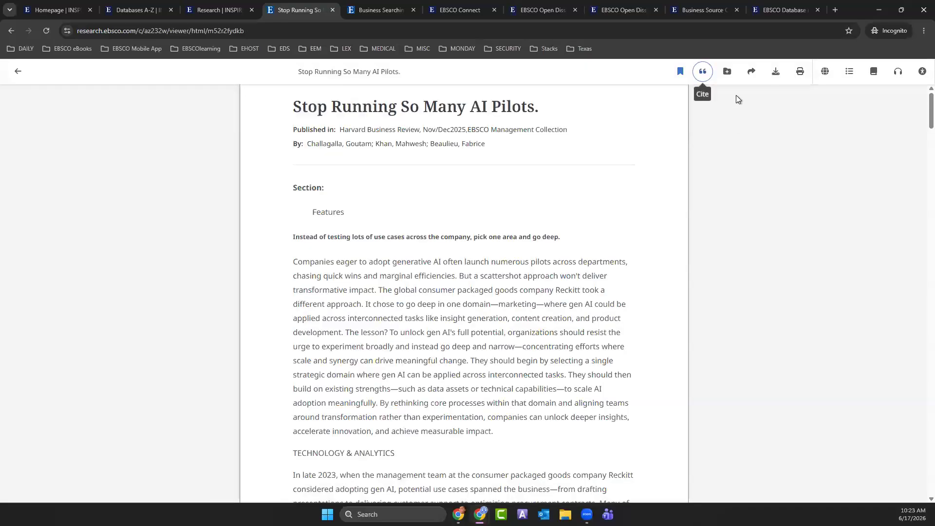
Check which projects the article can be added to without adding it to one
left_click(729, 75)
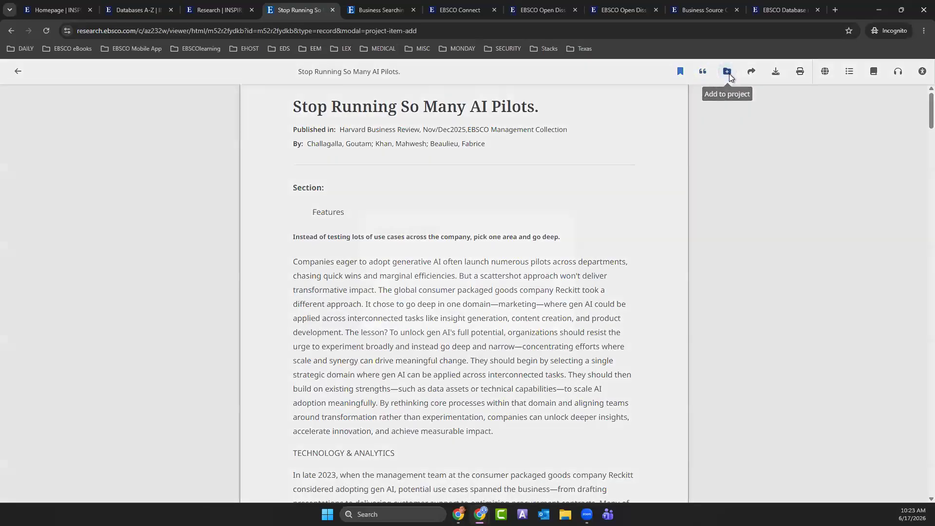
left_click(553, 285)
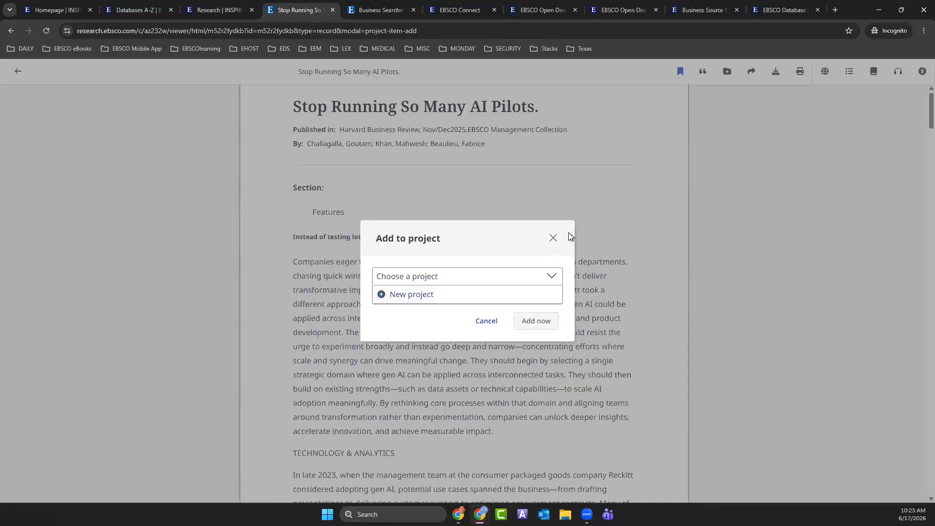
left_click(553, 237)
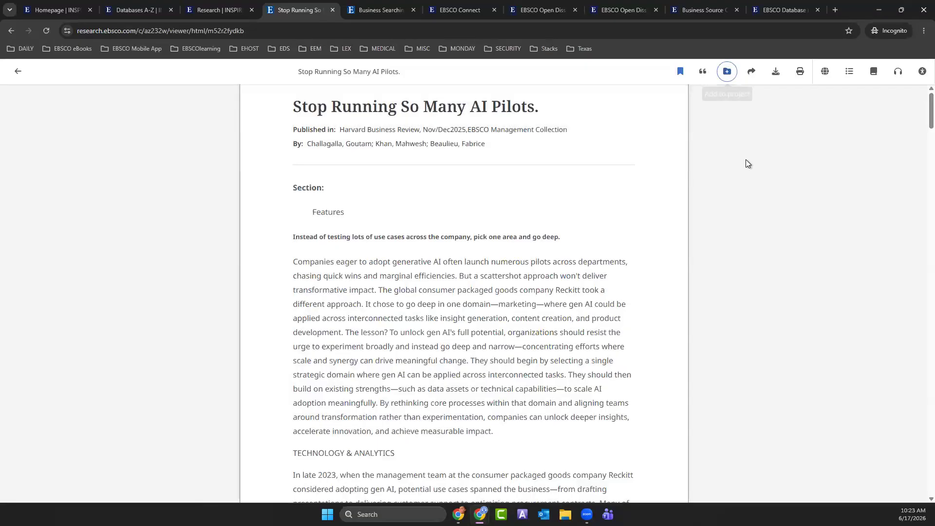
View the article's sharing options and email form without sharing or sending anything
left_click(751, 72)
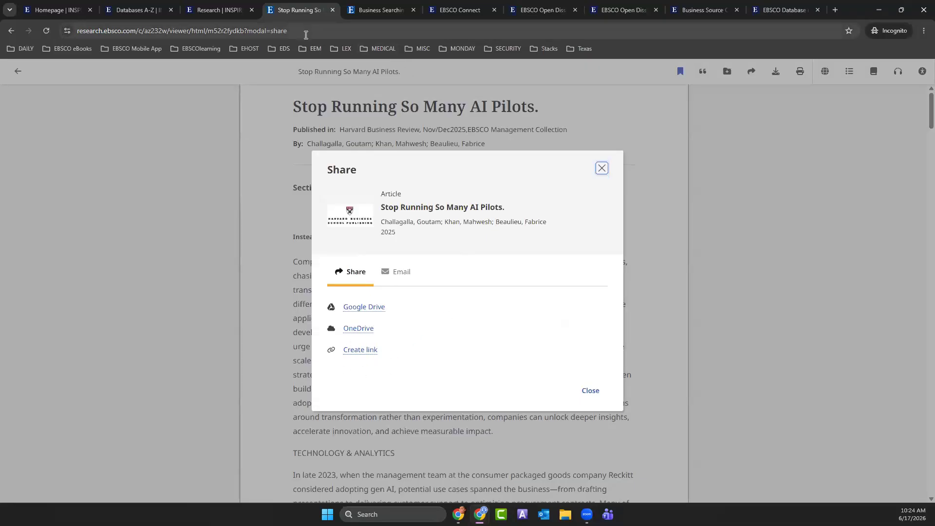
left_click(369, 34)
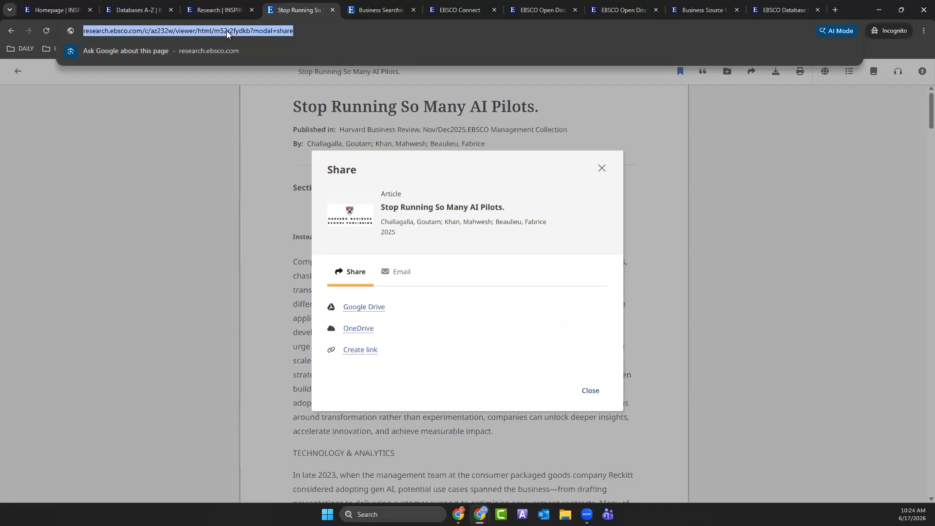
left_click(402, 271)
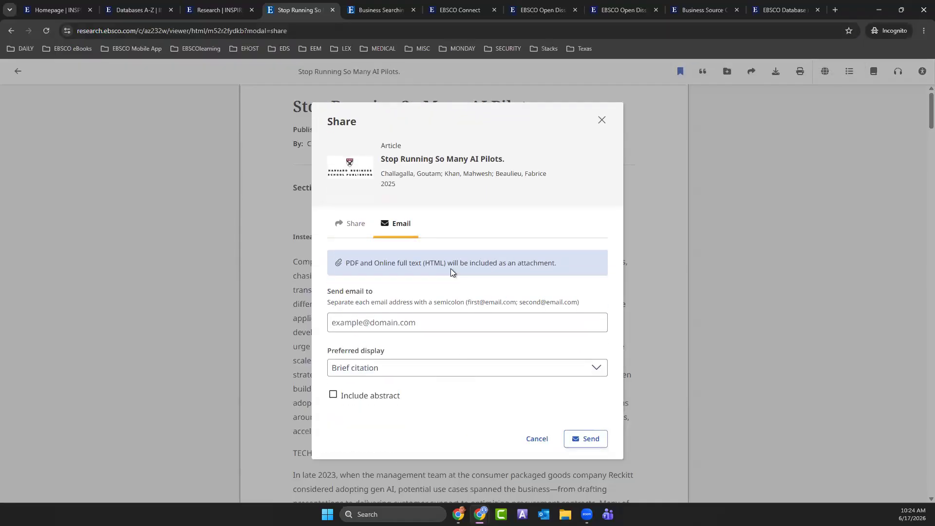
left_click(602, 120)
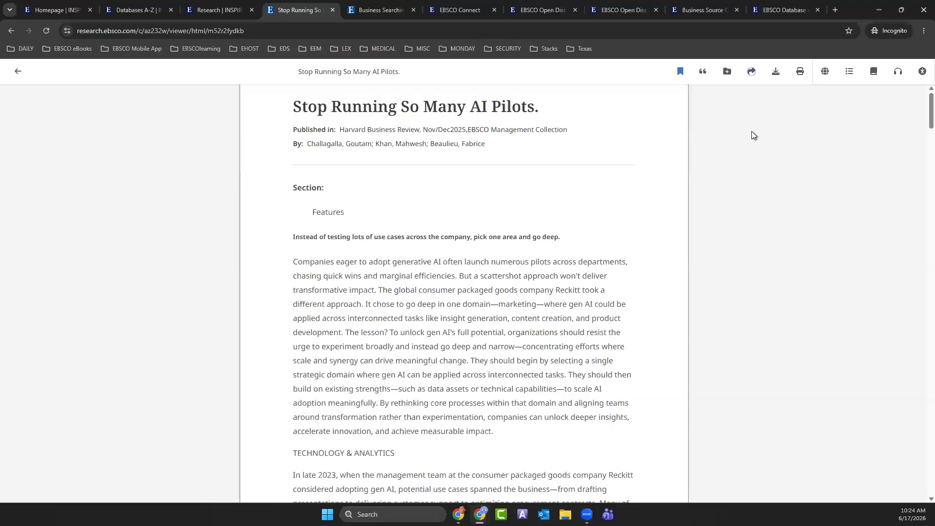
View the download formats for the article's full text and metadata without downloading
left_click(777, 73)
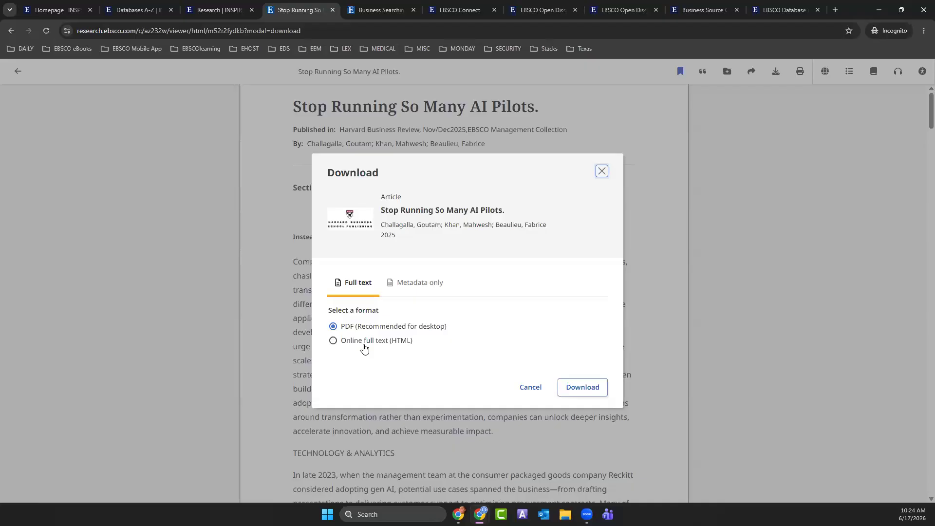
left_click(417, 283)
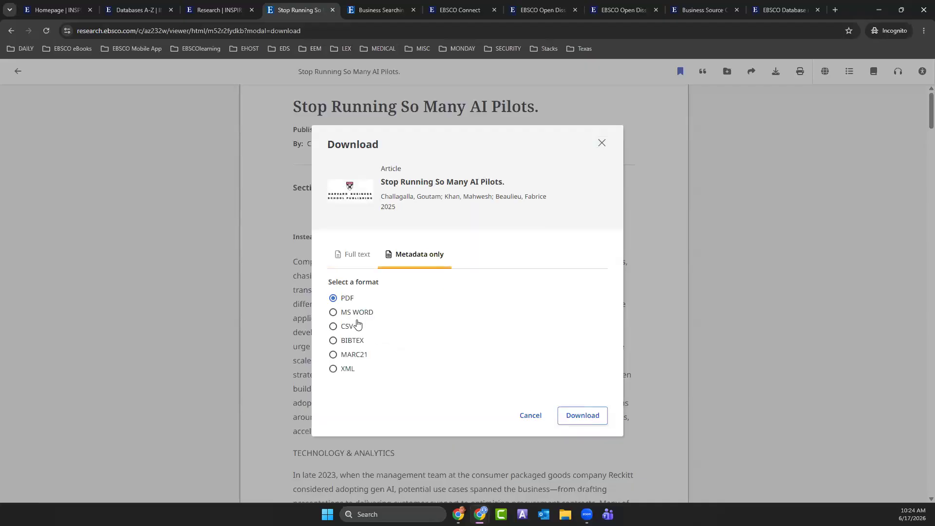
left_click(604, 142)
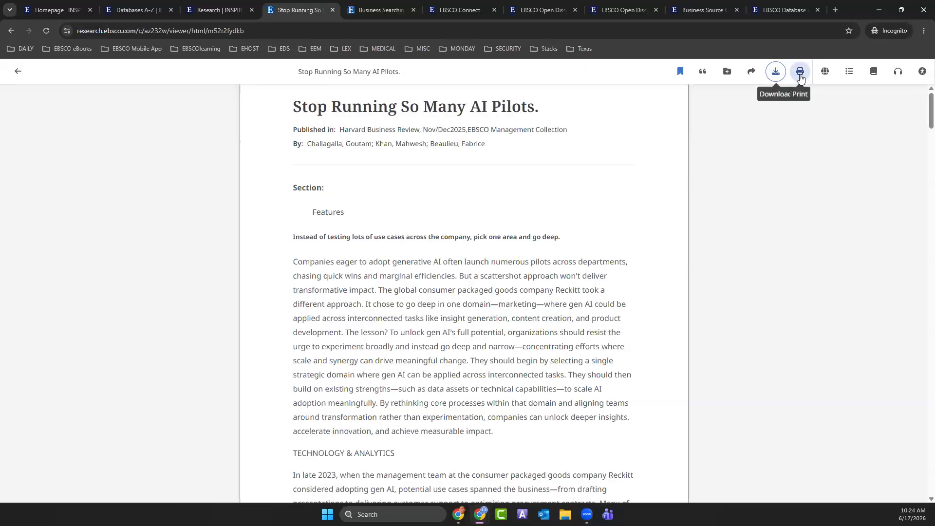
Translate the article into Français (Canada), restore its original language and close the translation options
left_click(825, 72)
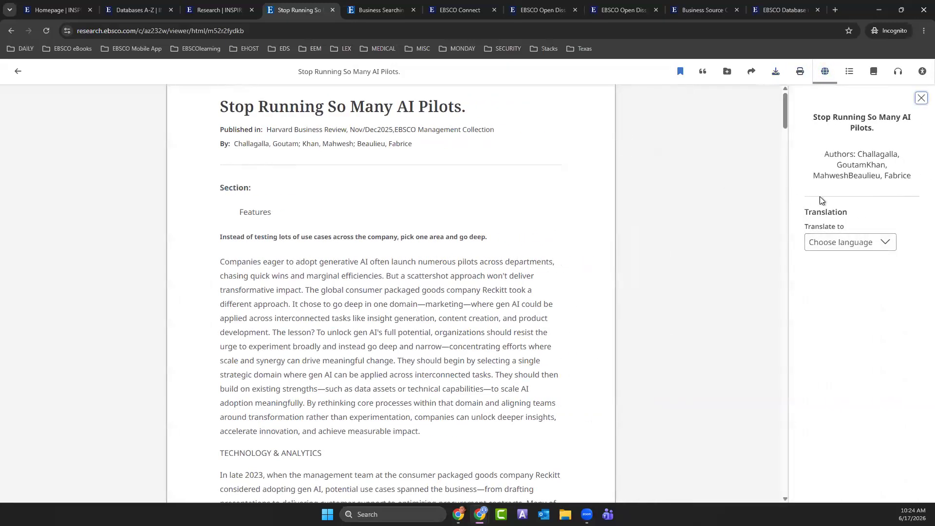
left_click(884, 243)
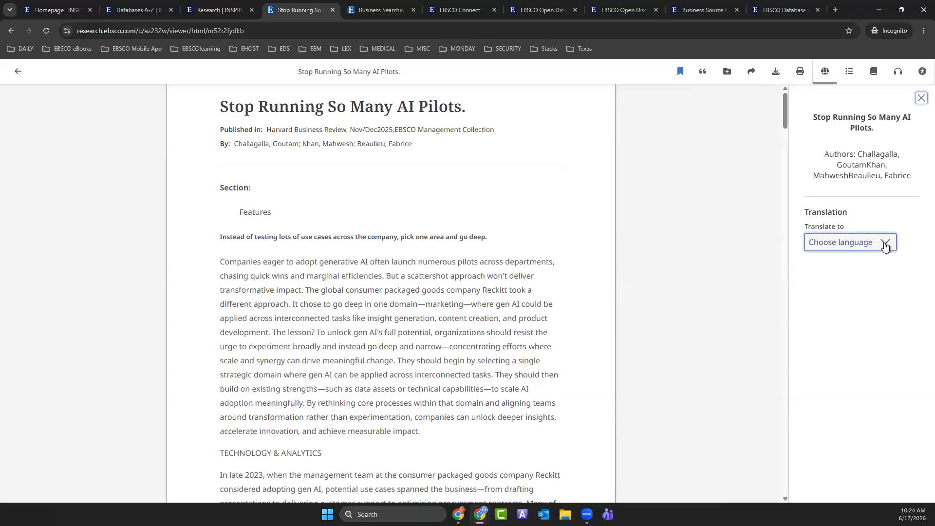
left_click(885, 244)
mouse_move(893, 264)
left_mouse_down()
mouse_move(902, 347)
mouse_move(900, 275)
left_mouse_up()
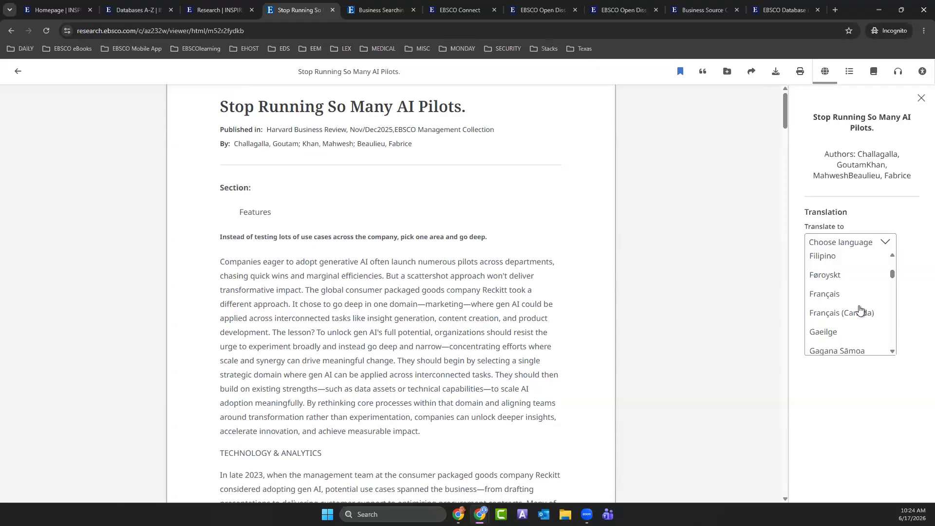
left_click(818, 314)
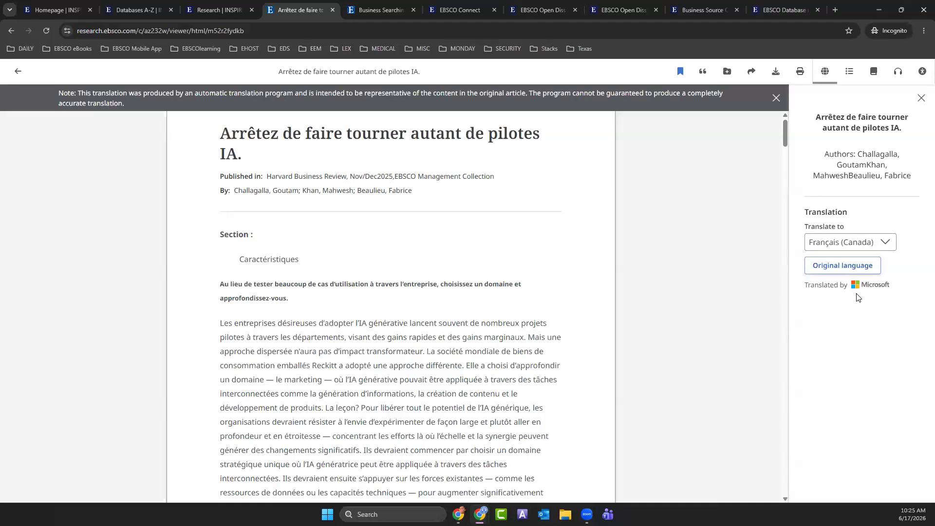
left_click(848, 265)
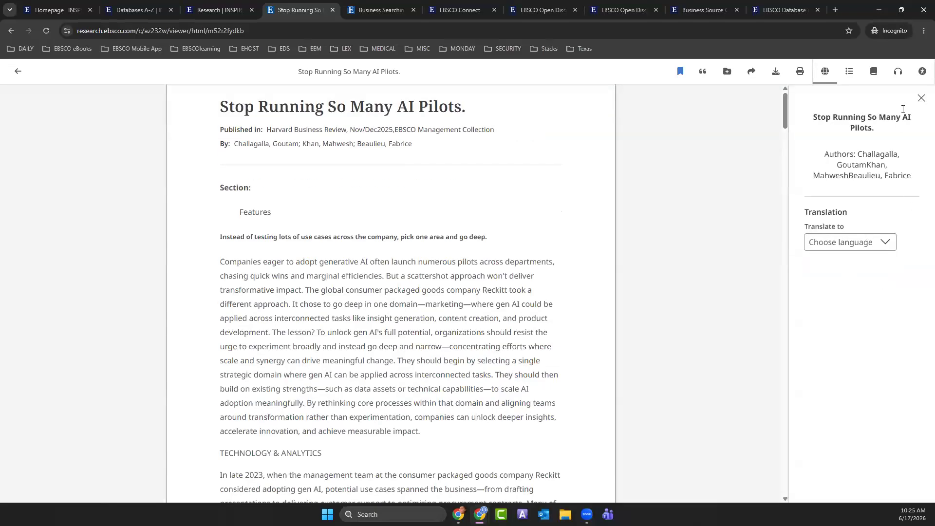
left_click(922, 98)
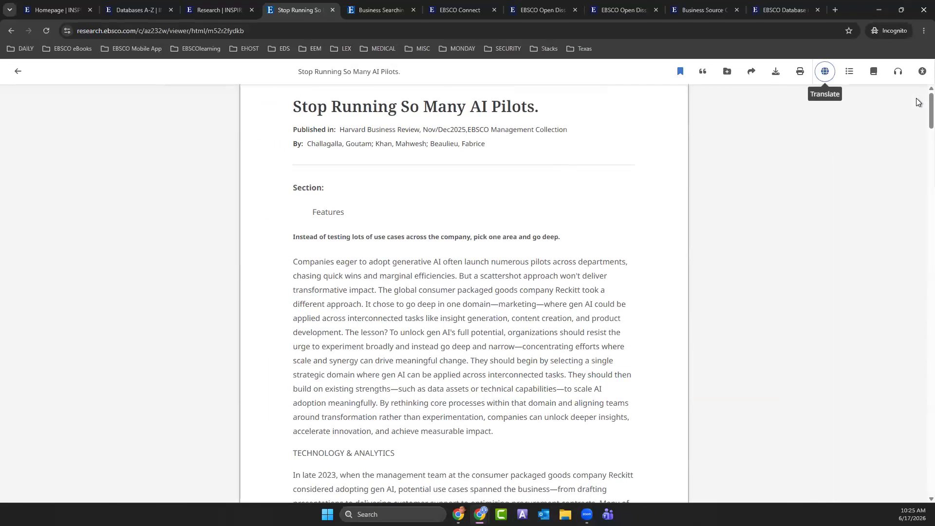
View the article's table of contents and the list of other articles in the same publication issue
left_click(850, 72)
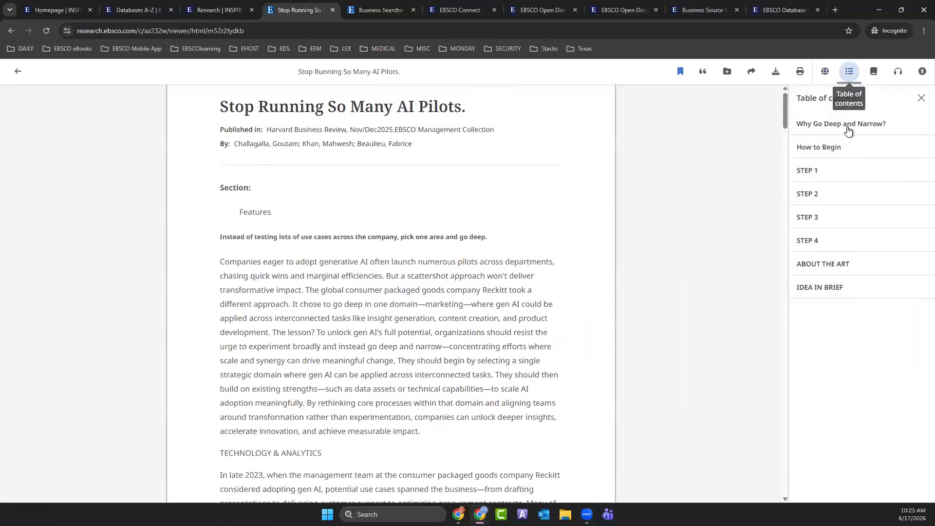
left_click(873, 76)
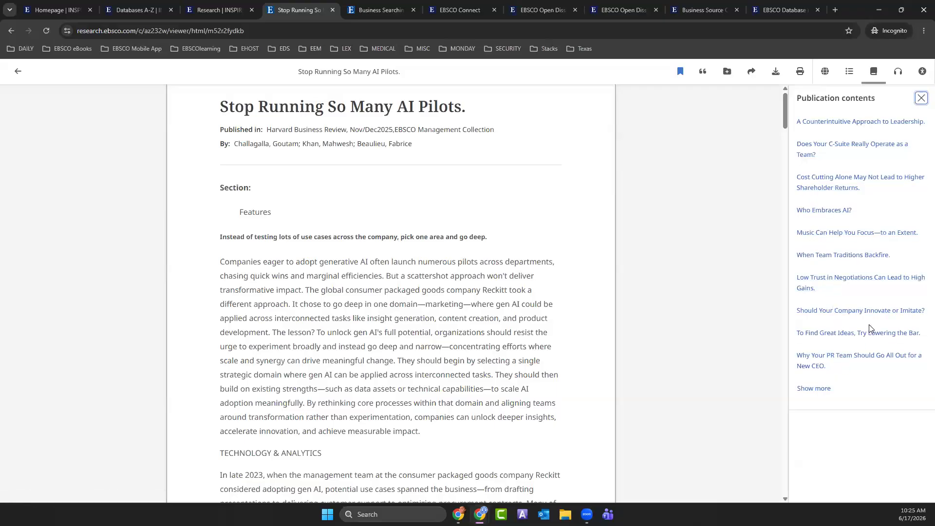
left_click(921, 99)
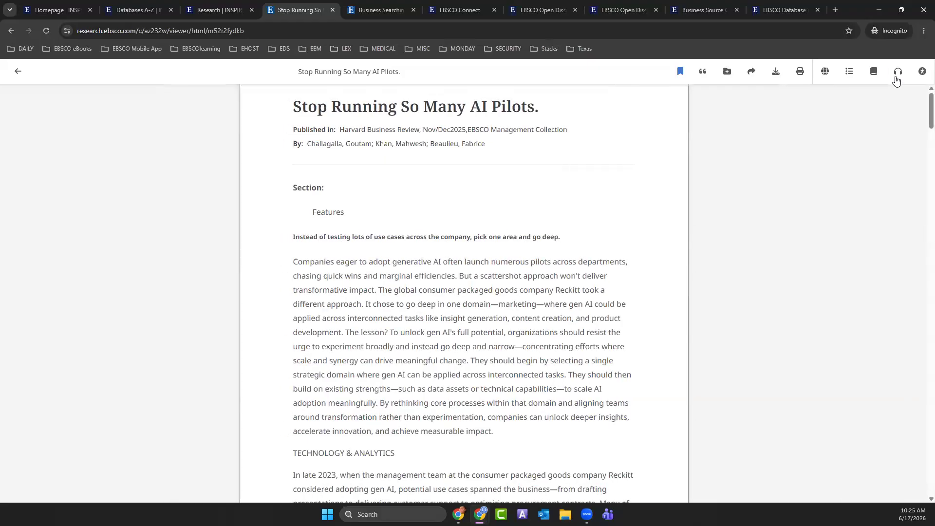
Review the article's listening options, including the mp3 download, and briefly play the read-aloud audio before pausing and closing it
left_click(898, 78)
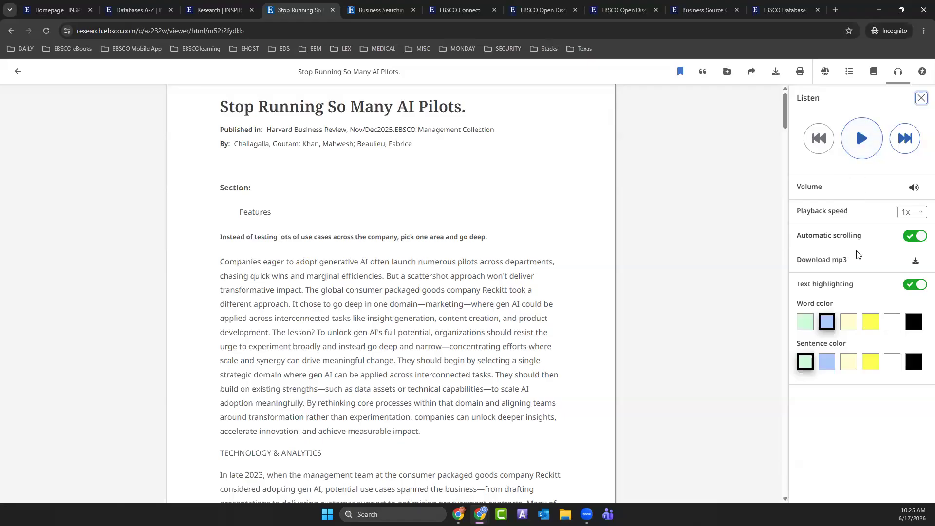
left_click_drag(849, 262, 797, 261)
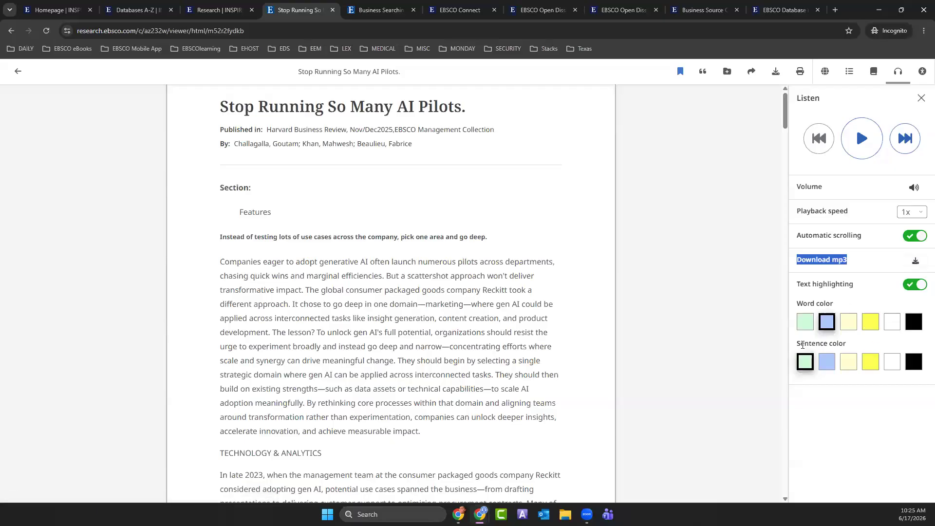
left_click(860, 141)
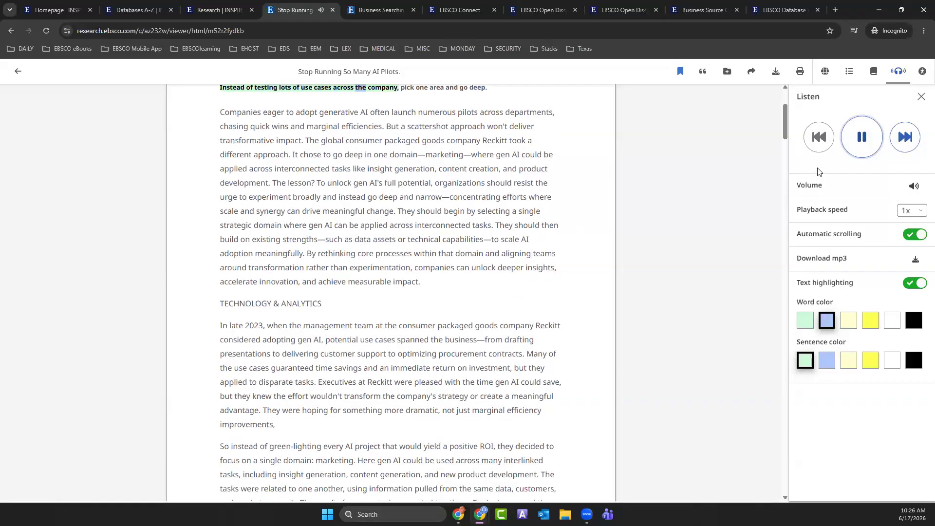
left_click(861, 140)
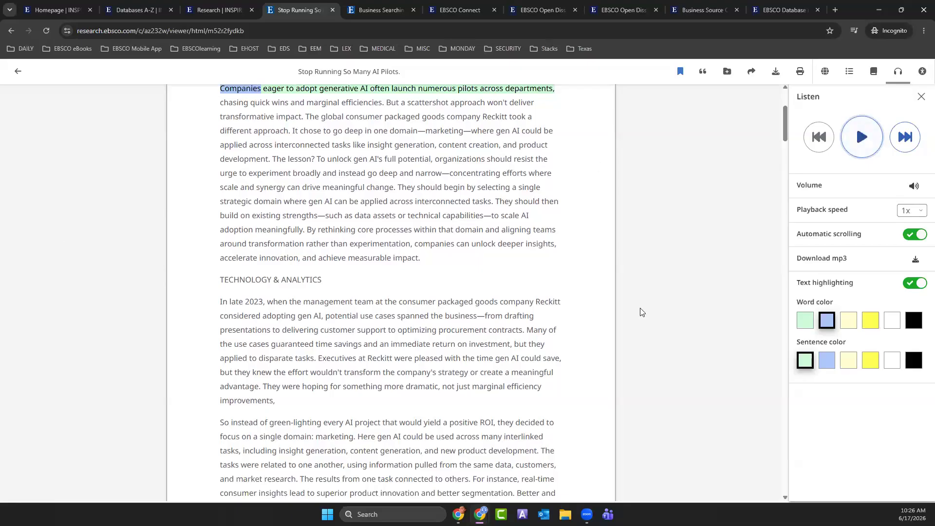
left_click(920, 97)
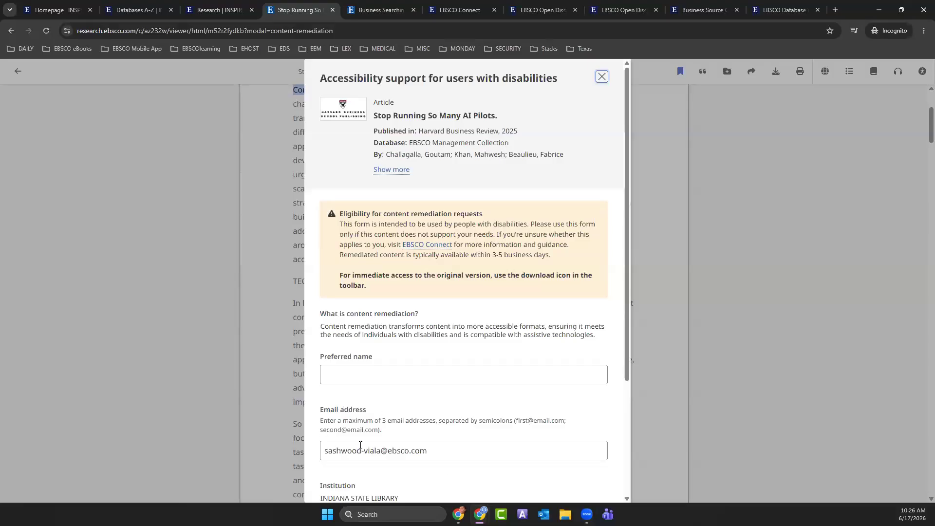
Review the accessibility support form's name, email and format fields and its remediation turnaround notice, and close it without submitting
scroll(504, 429, "down", 2)
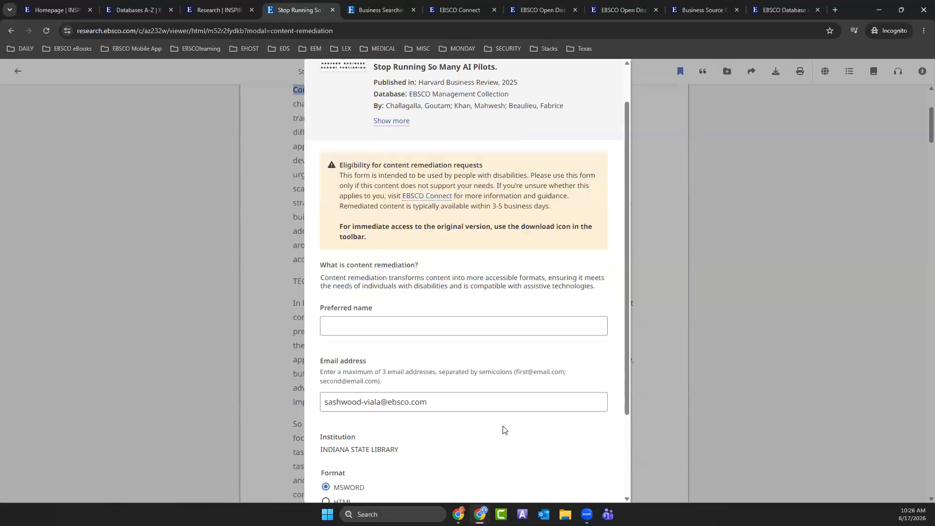
scroll(504, 430, "down", 1)
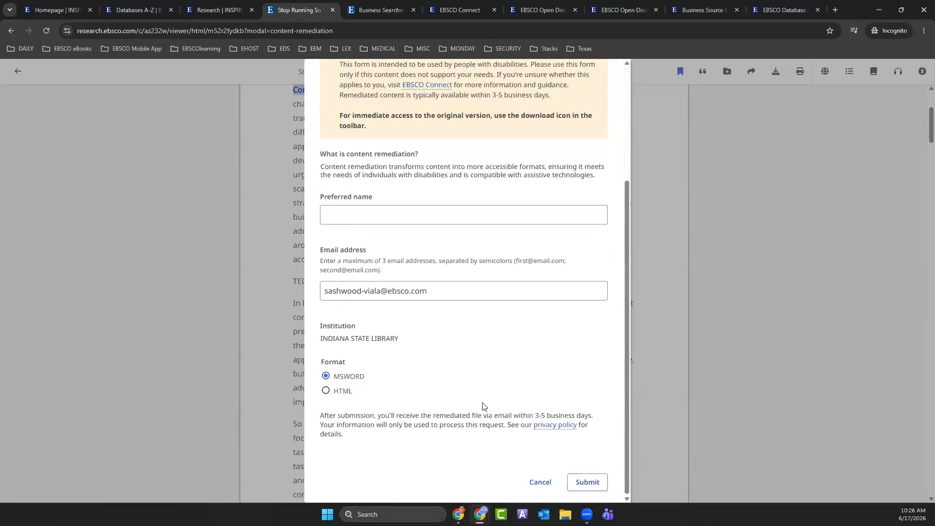
scroll(482, 406, "up", 3)
left_click_drag(560, 256, 335, 258)
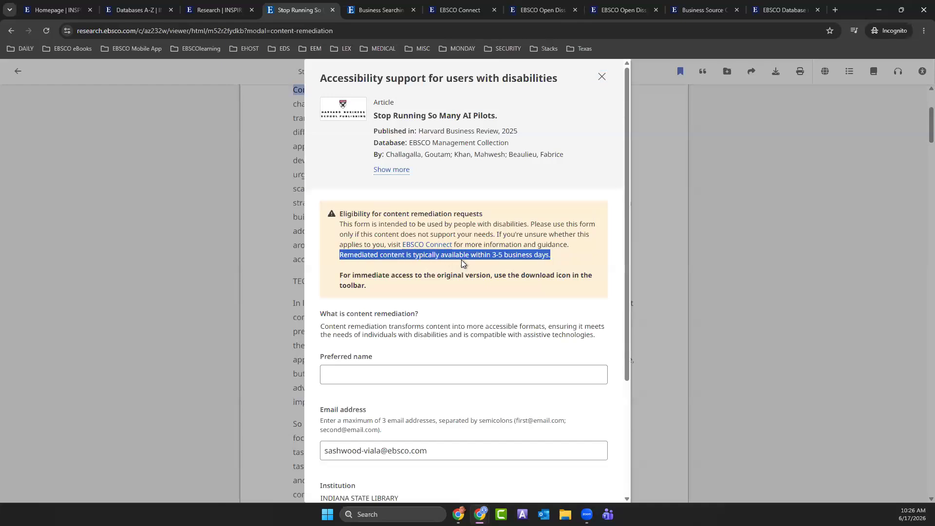
left_click(604, 79)
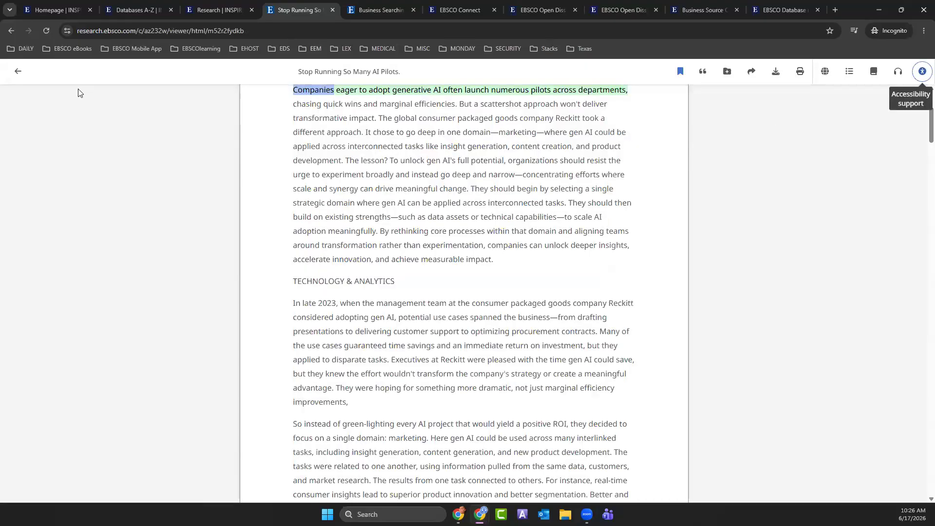
Open the PDF version of "Stop Running So Many AI Pilots." from the search results and look through its first three pages
left_click(18, 71)
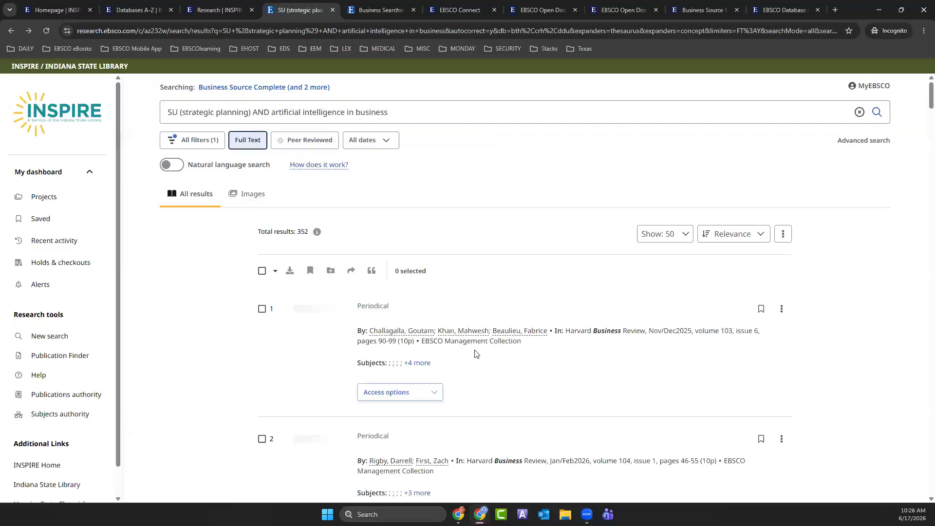
left_click(435, 433)
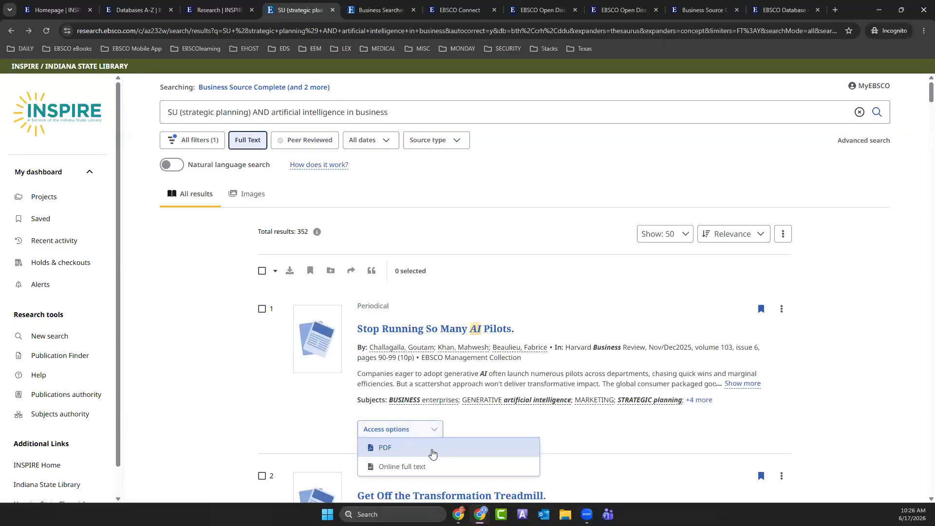
left_click(432, 450)
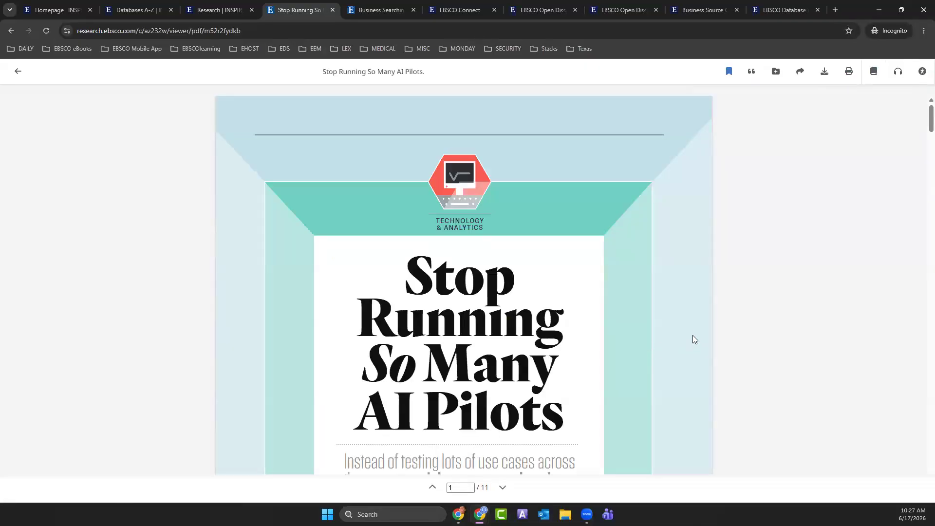
scroll(756, 329, "down", 5)
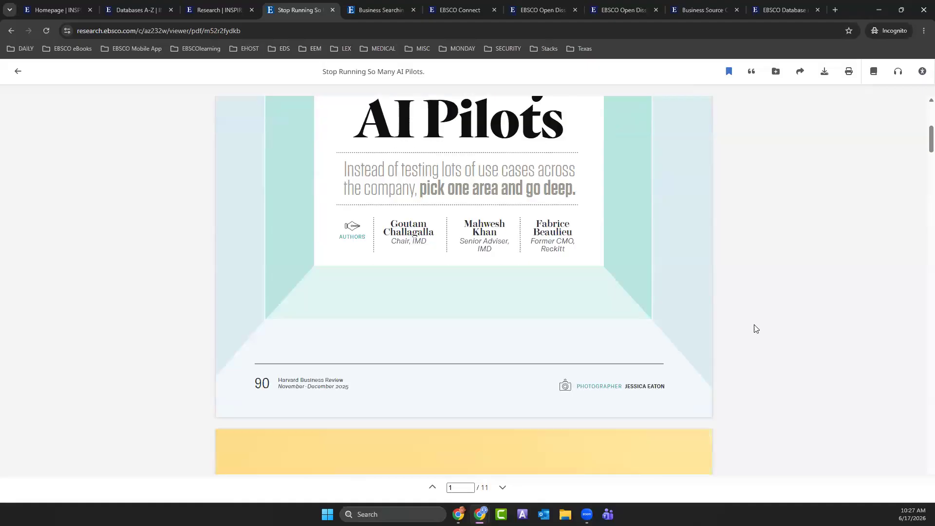
scroll(756, 328, "down", 6)
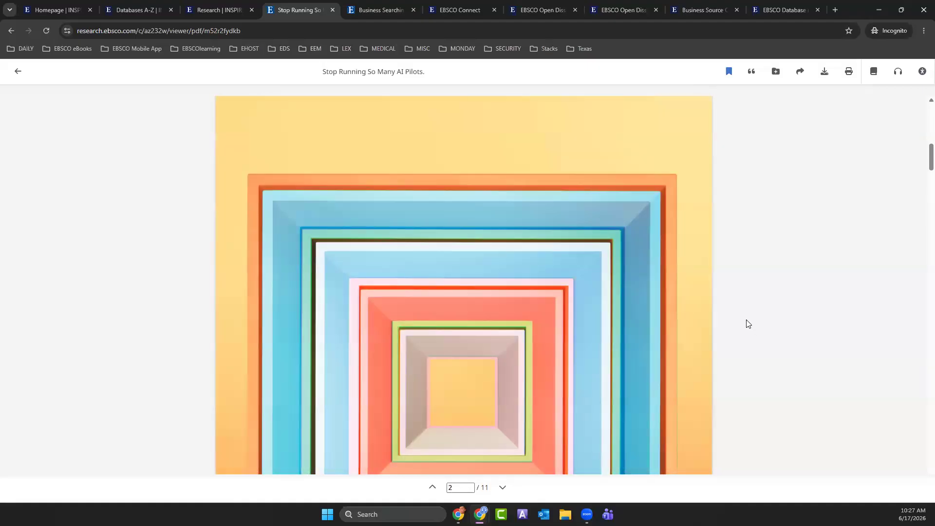
scroll(749, 324, "down", 8)
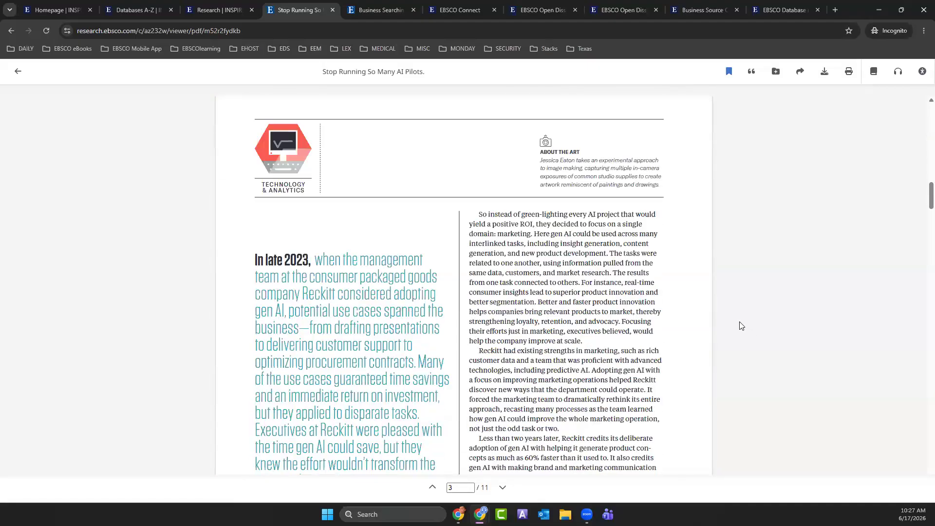
scroll(741, 325, "down", 2)
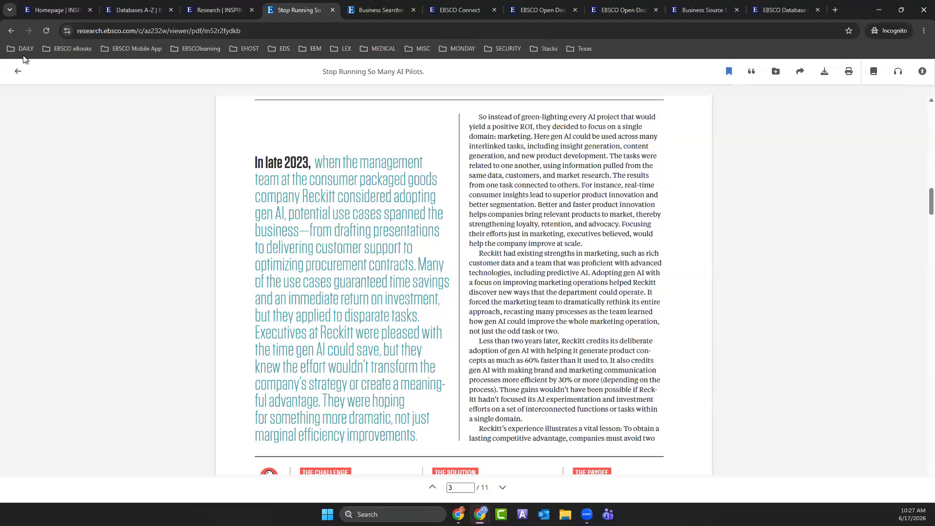
Leave the PDF, start a new search and clear every database in the list of databases to search
left_click(17, 71)
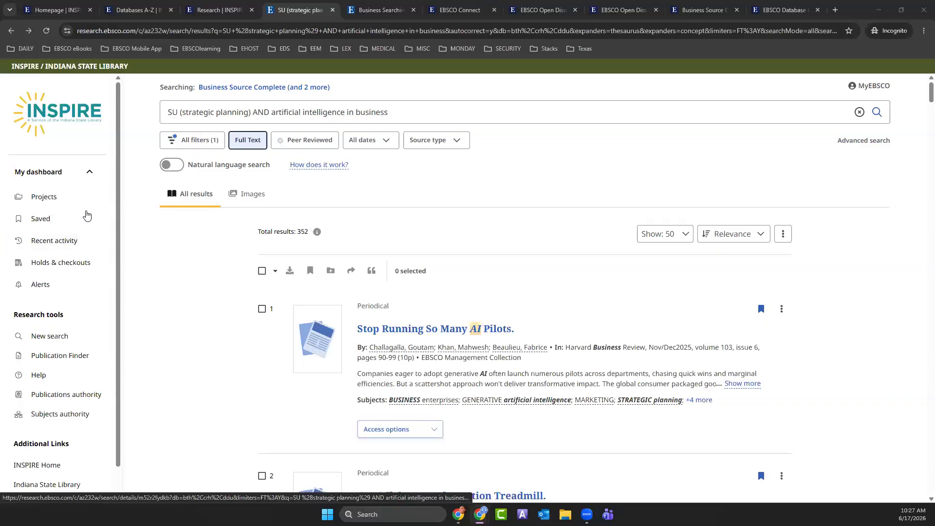
left_click(54, 340)
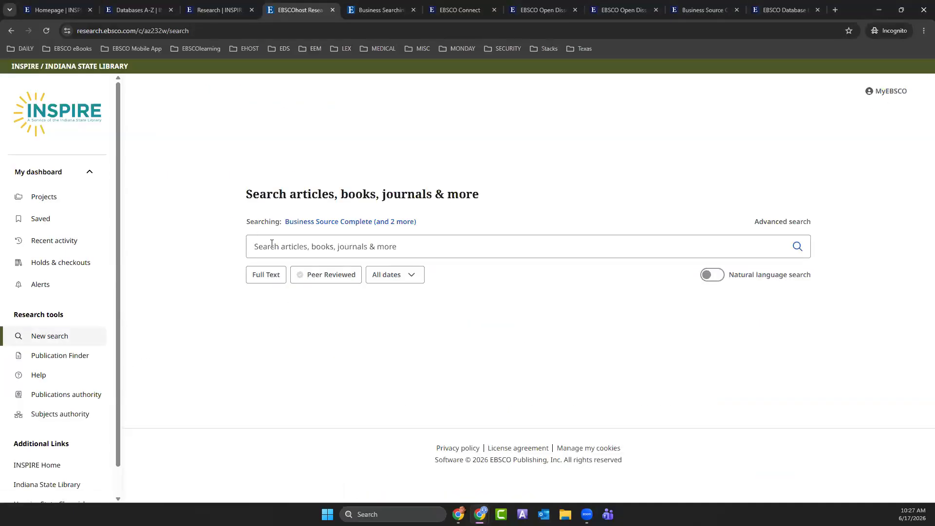
left_click(330, 223)
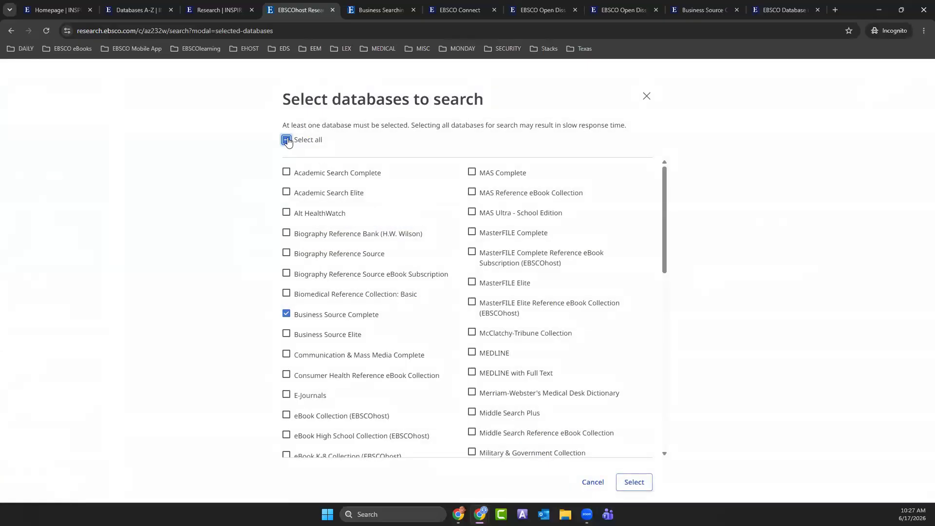
left_click(287, 140)
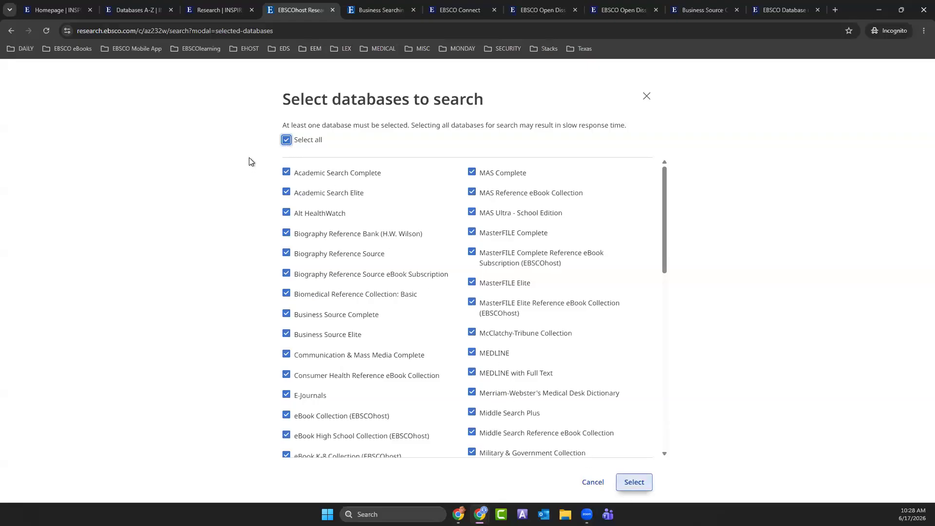
left_click(286, 141)
Set the databases to Academic Search Complete, Business Source Complete and MEDLINE, and turn on natural language search
left_click(286, 172)
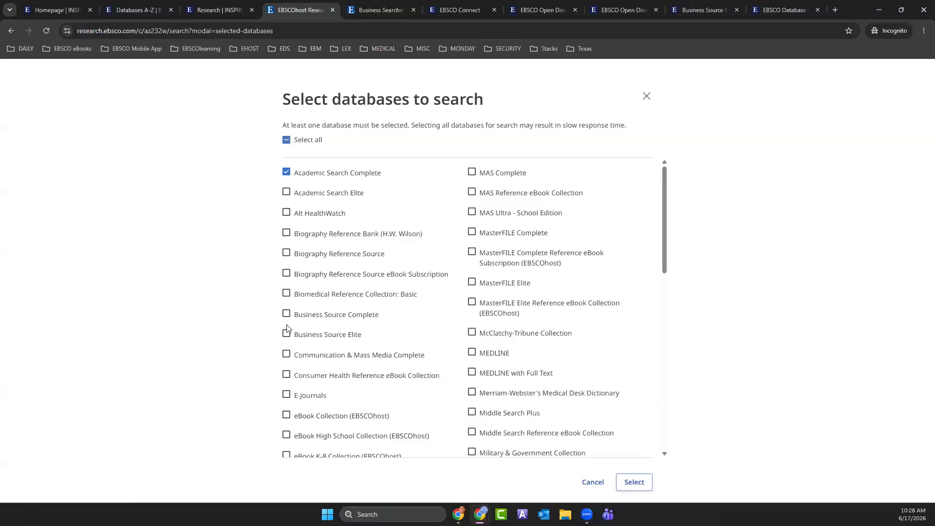
left_click(350, 318)
scroll(369, 306, "down", 2)
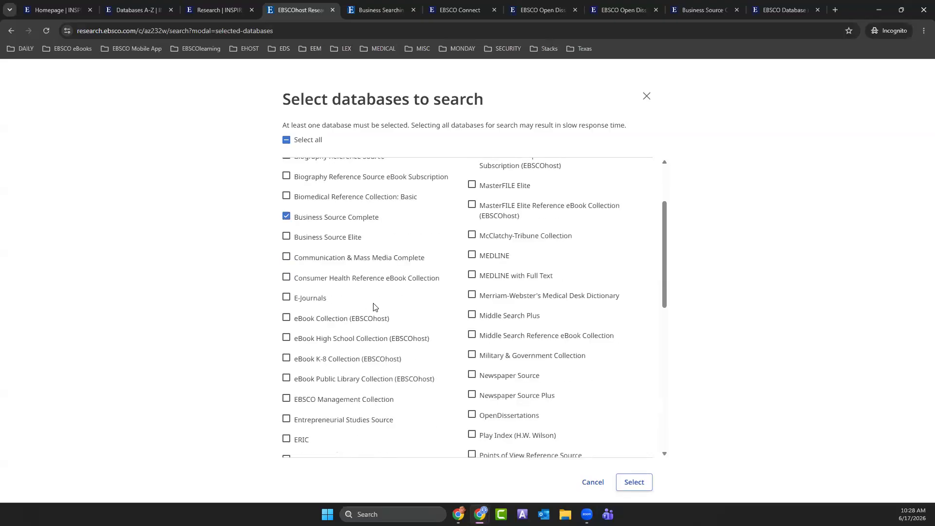
left_click(473, 256)
scroll(349, 328, "down", 1)
scroll(351, 328, "up", 3)
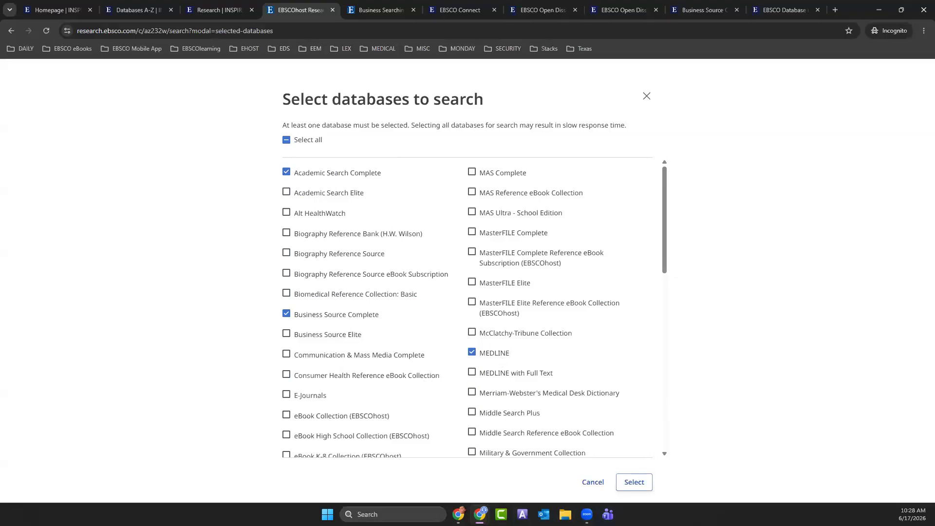
left_click(646, 483)
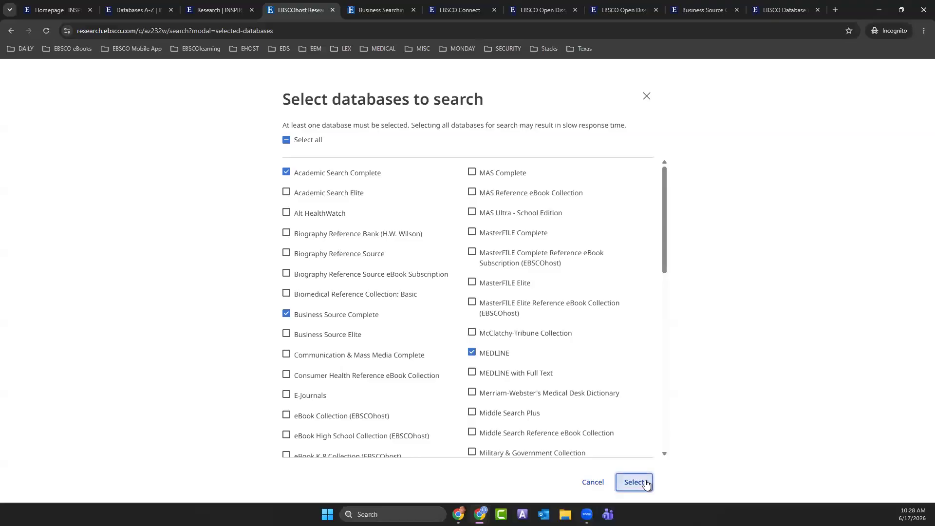
left_click(640, 484)
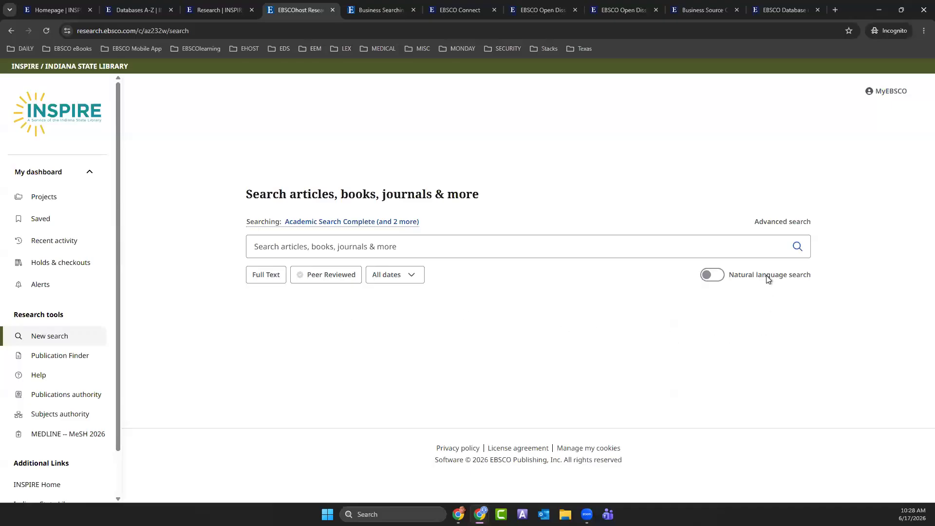
left_click(714, 279)
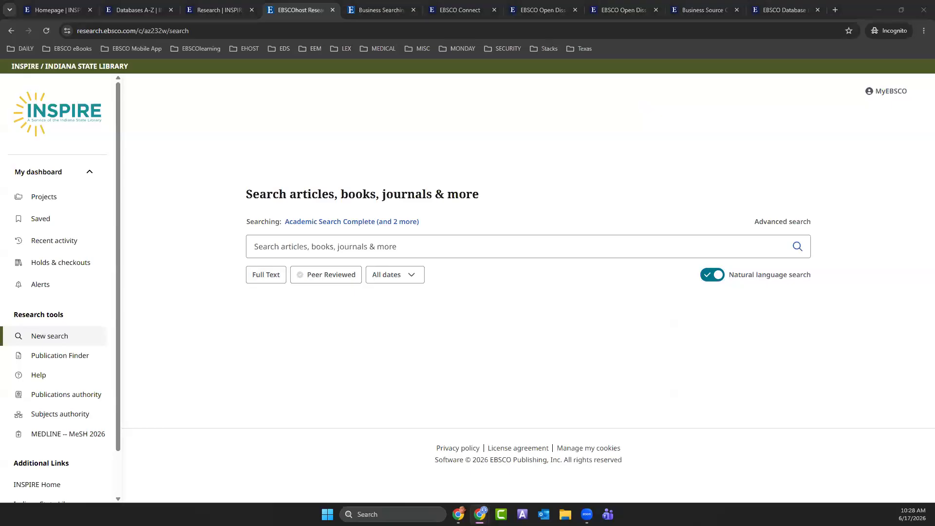
Run a full-text natural language search for "What are the mental health implications of social media?"
left_click(263, 246)
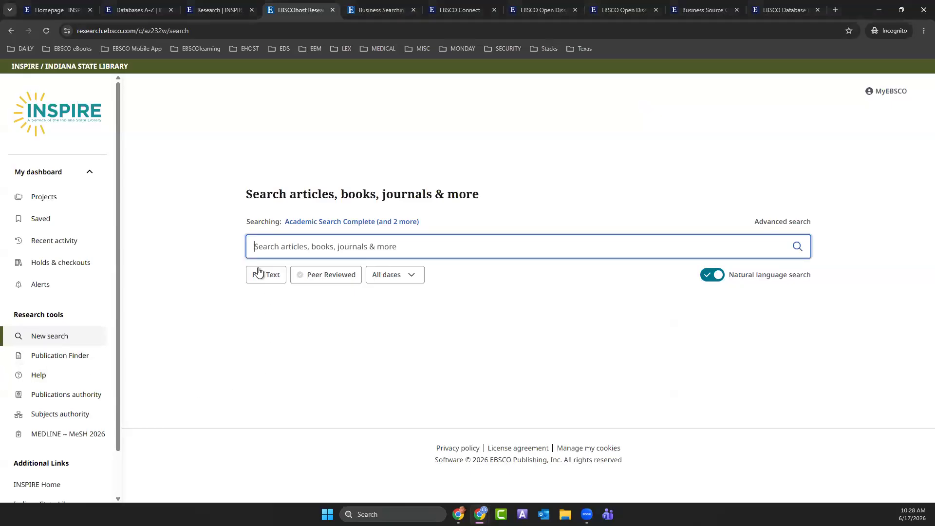
type("What are the mental health implications of social media?")
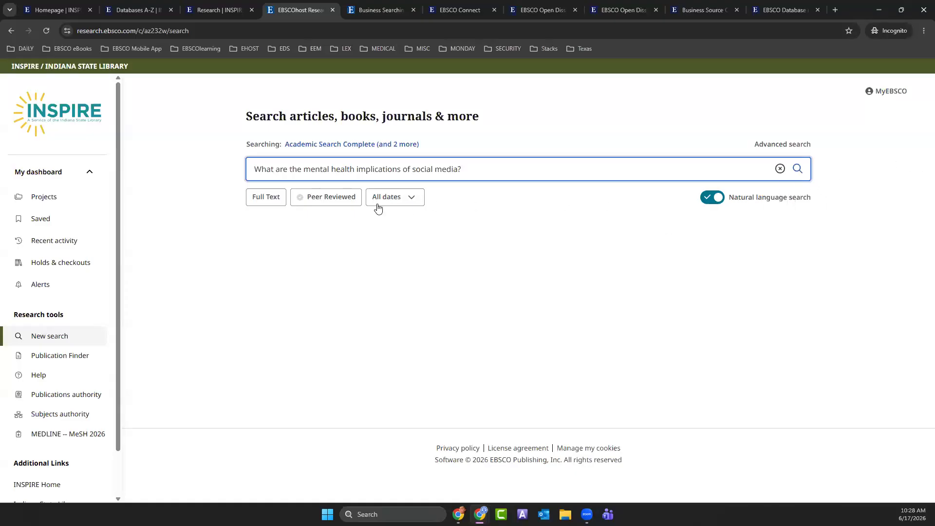
left_click(270, 200)
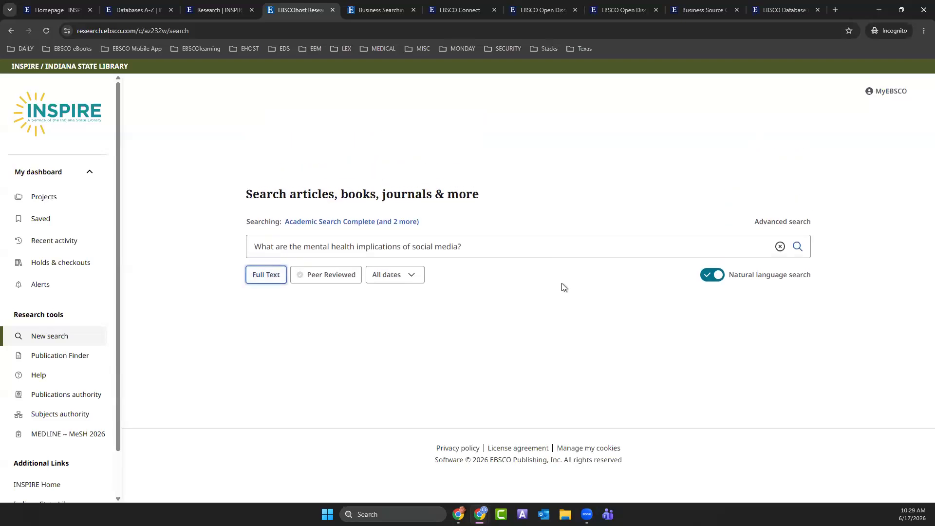
left_click(797, 248)
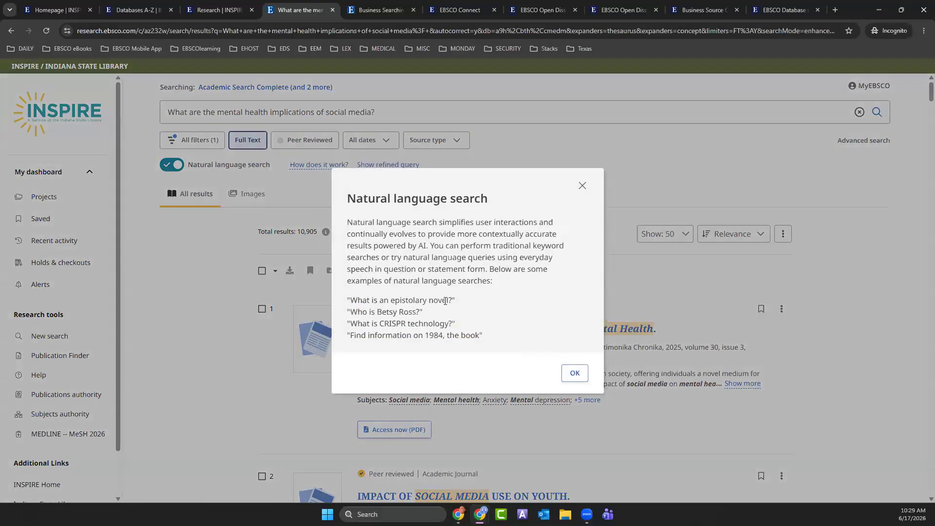
Close the natural language search explanation, review the refined query for the question, and look through the first search results
left_click(583, 187)
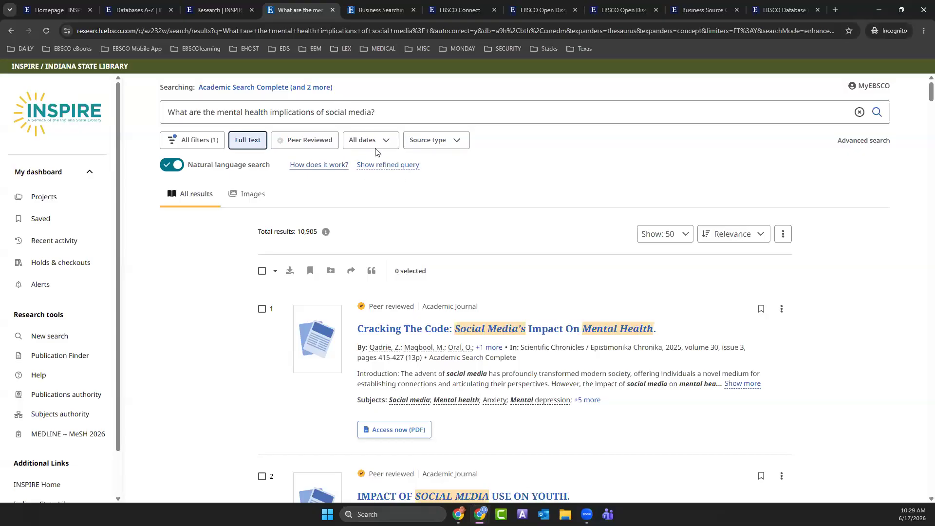
left_click(381, 165)
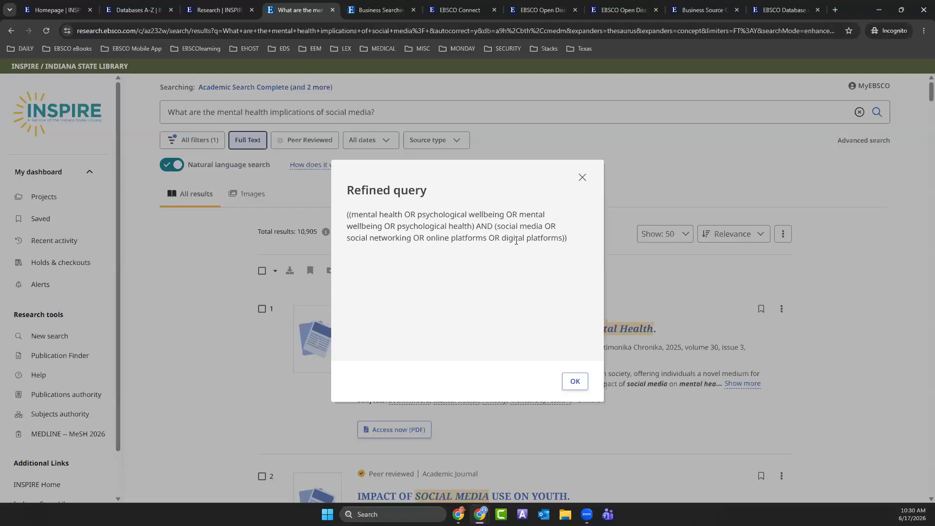
left_click(575, 382)
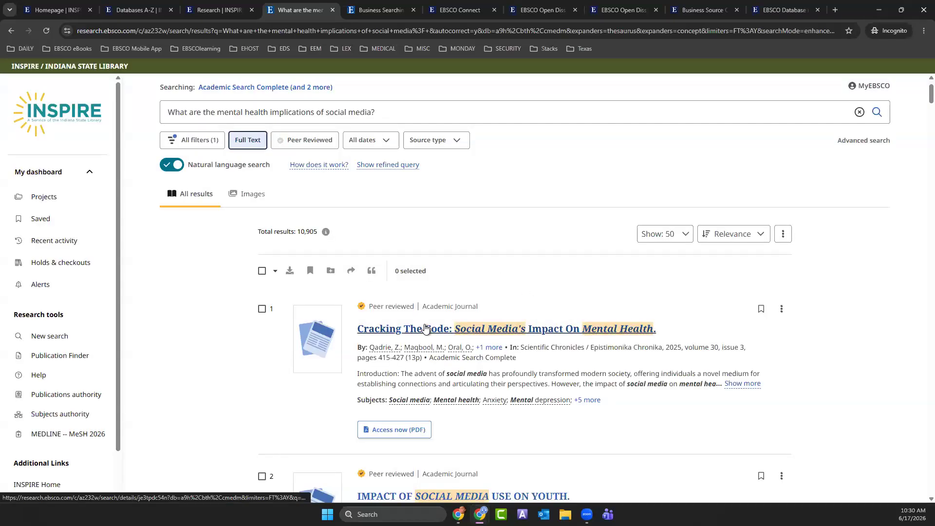
scroll(427, 331, "down", 2)
scroll(427, 331, "down", 3)
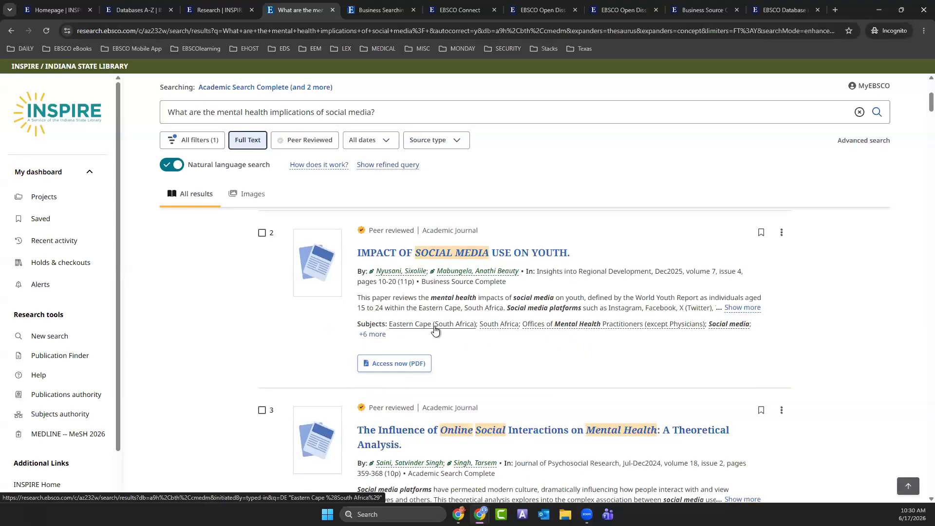
scroll(435, 327, "up", 2)
scroll(438, 326, "up", 3)
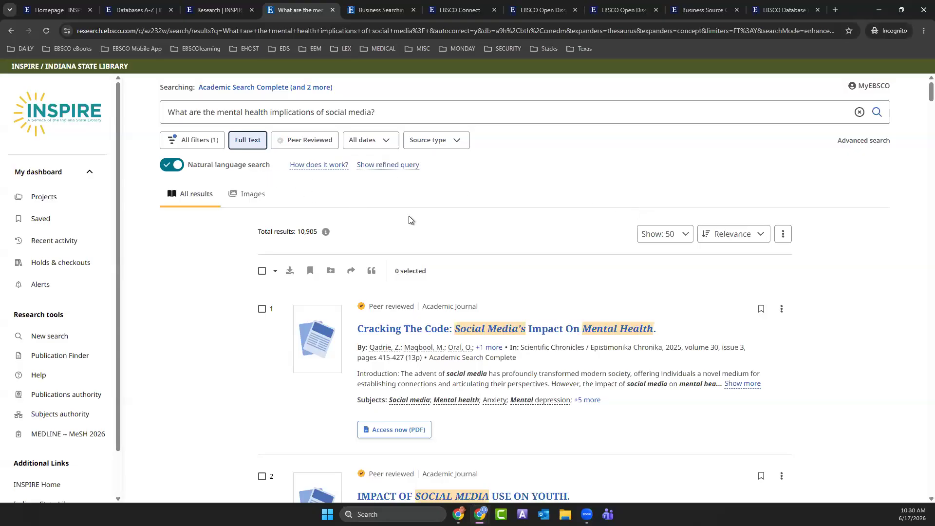
Switch to advanced search and examine the search modes and expanders among the search options
left_click(872, 142)
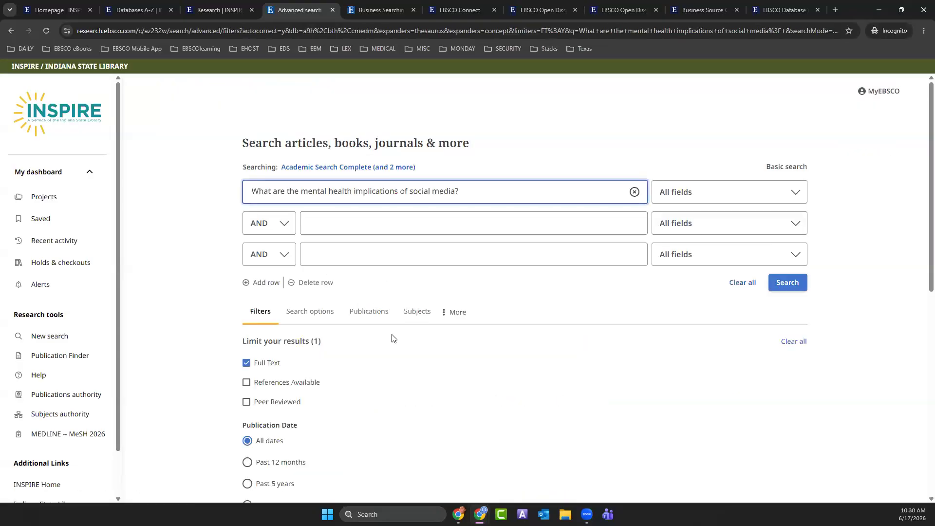
left_click(312, 311)
scroll(293, 359, "down", 2)
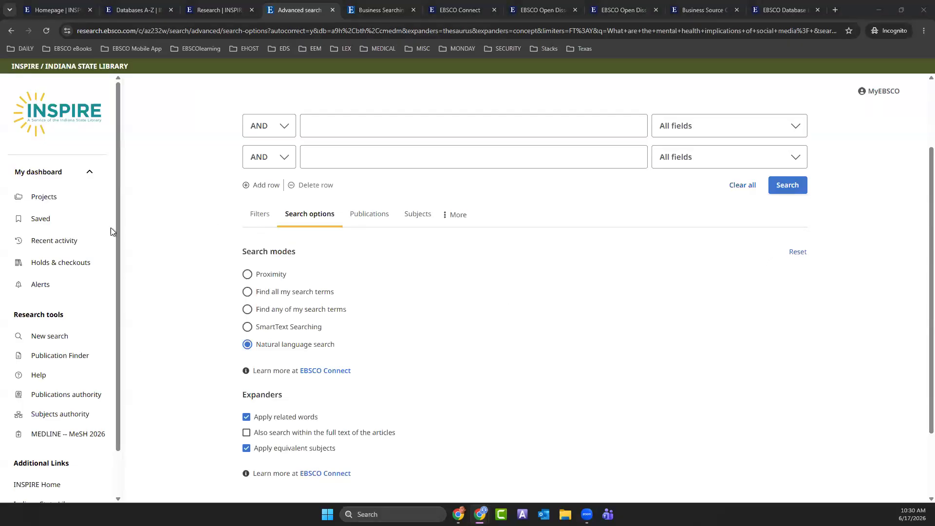
Start a new search and set the databases to Business Source Complete, EBSCO Management Collection and OpenDissertations
left_click(42, 337)
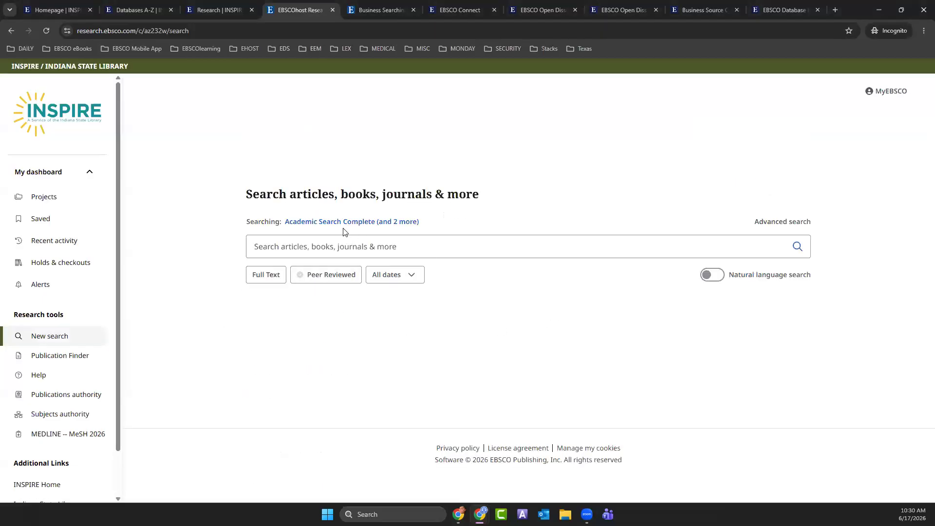
left_click(345, 223)
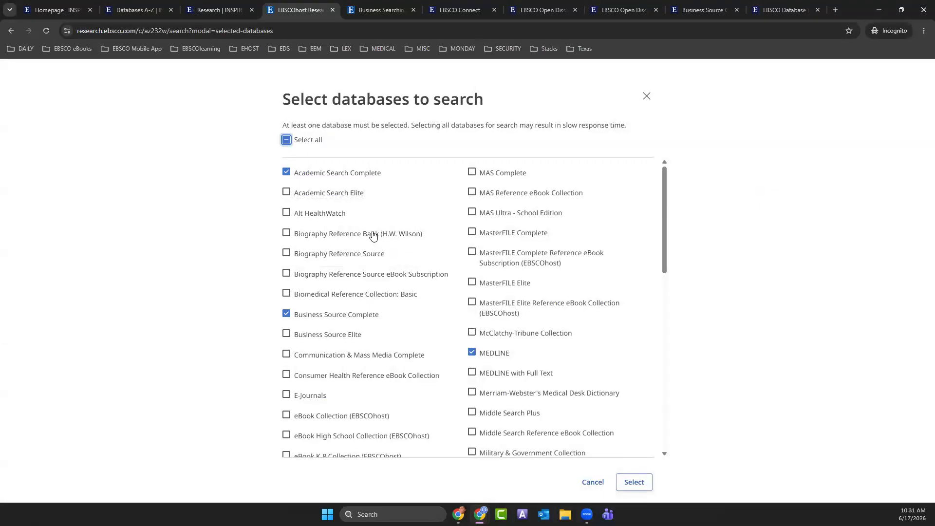
left_click(472, 353)
left_click(472, 353)
left_click(287, 173)
scroll(380, 312, "down", 3)
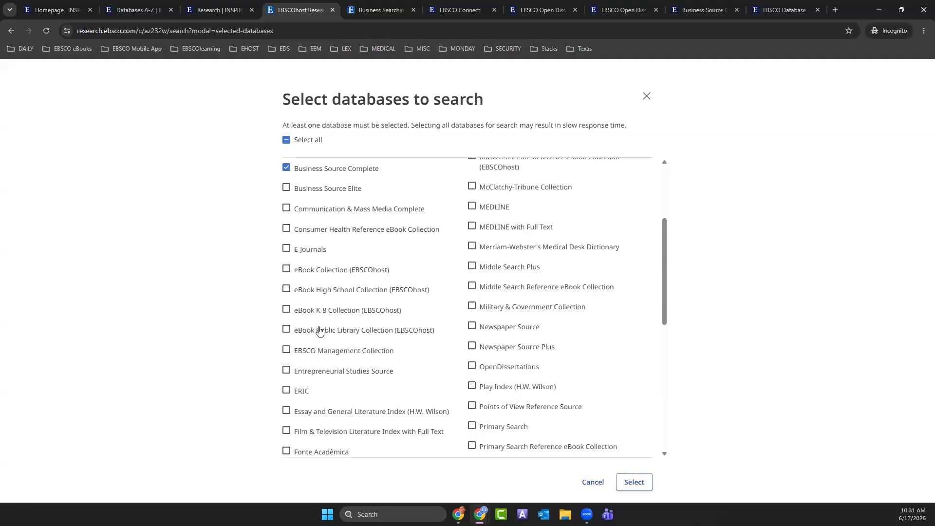
left_click(286, 350)
left_click(472, 368)
left_click(630, 487)
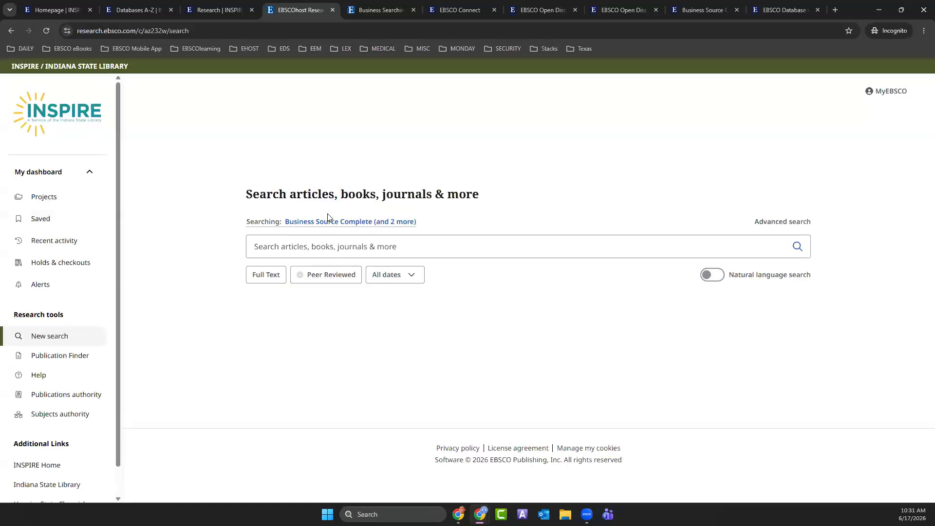
Remove Business Source Complete and EBSCO Management Collection from the selected databases, leaving only OpenDissertations
left_click(331, 223)
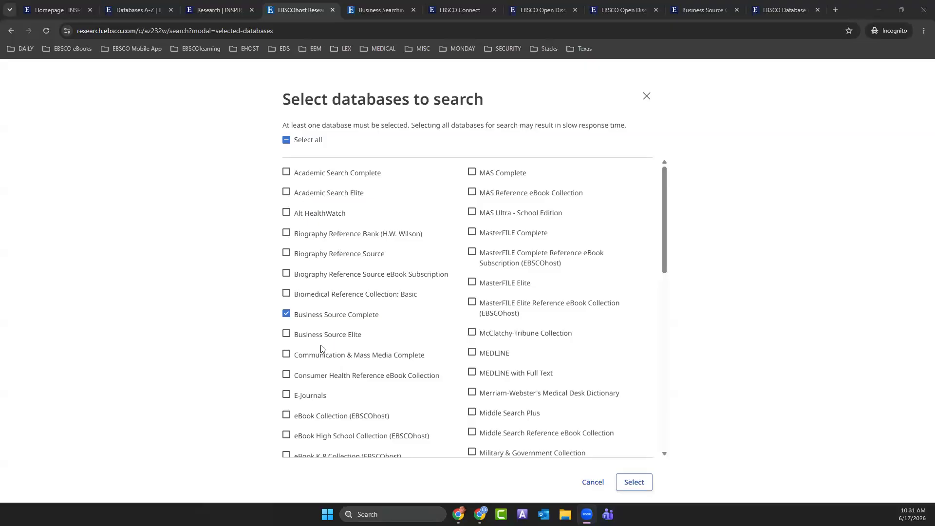
left_click(286, 315)
scroll(501, 373, "down", 3)
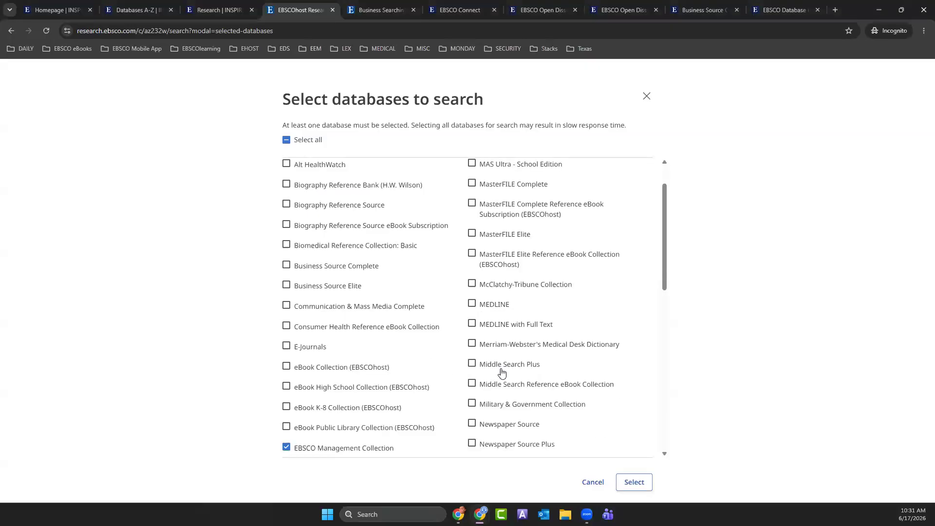
left_click(287, 350)
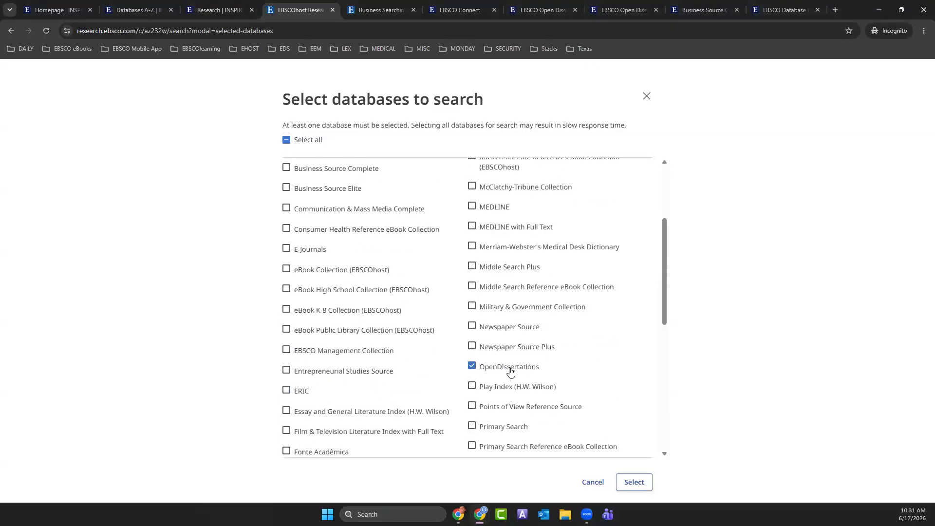
left_click(634, 481)
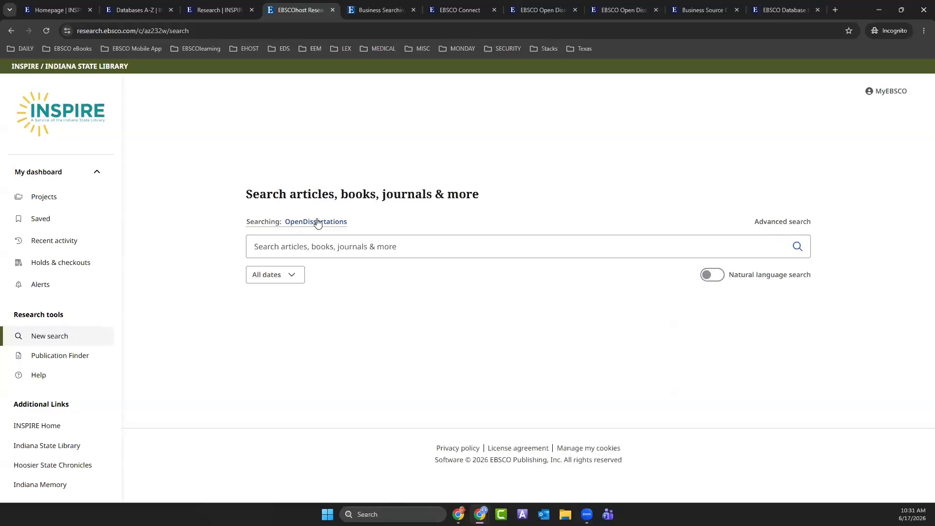
Open the advanced search for OpenDissertations and examine its publication date, university and language filters
left_click(802, 224)
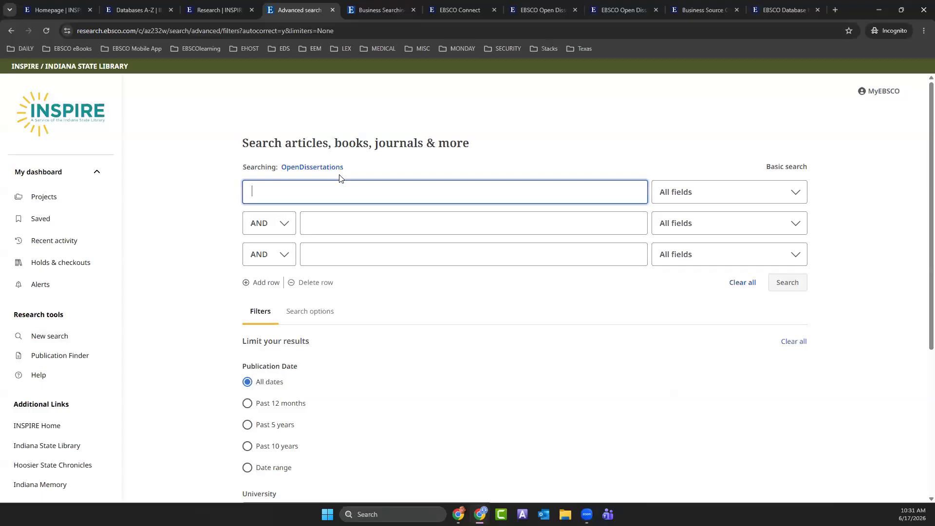
scroll(382, 341, "down", 2)
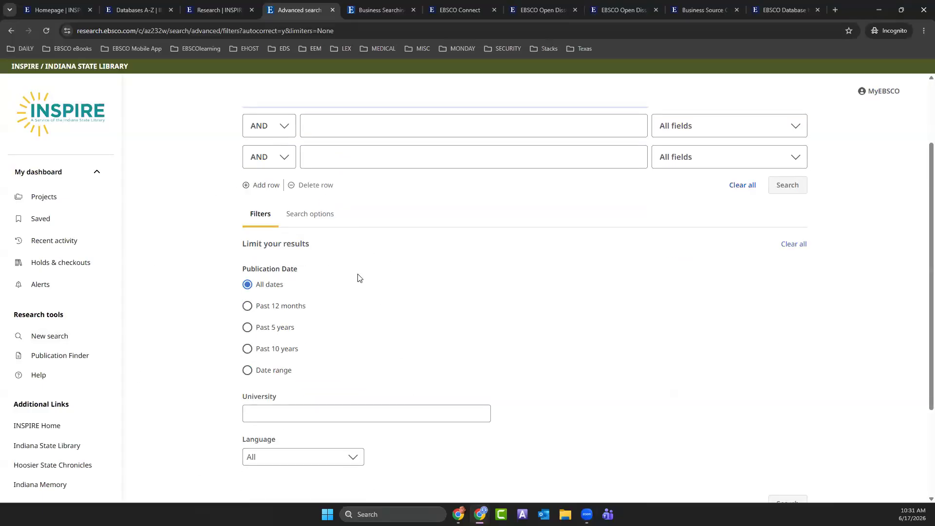
scroll(360, 278, "up", 2)
scroll(335, 420, "down", 2)
scroll(347, 417, "up", 1)
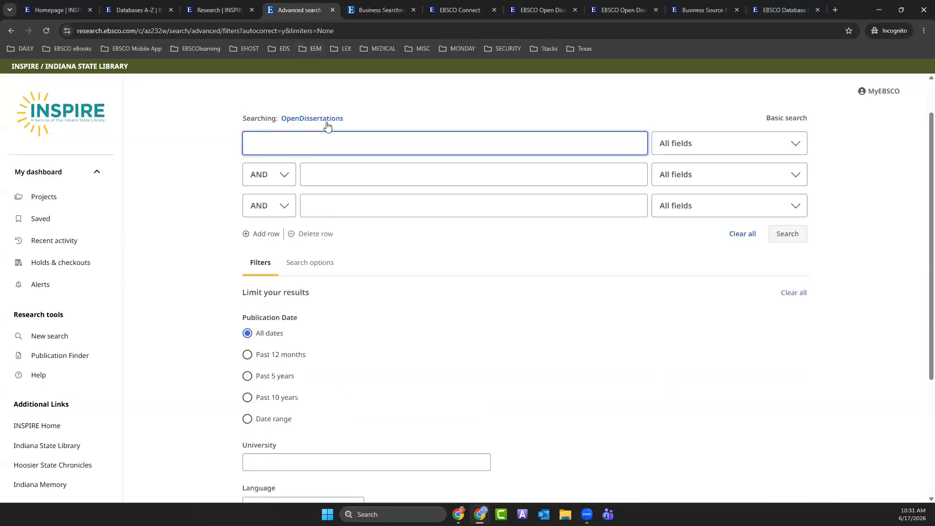
scroll(351, 345, "down", 3)
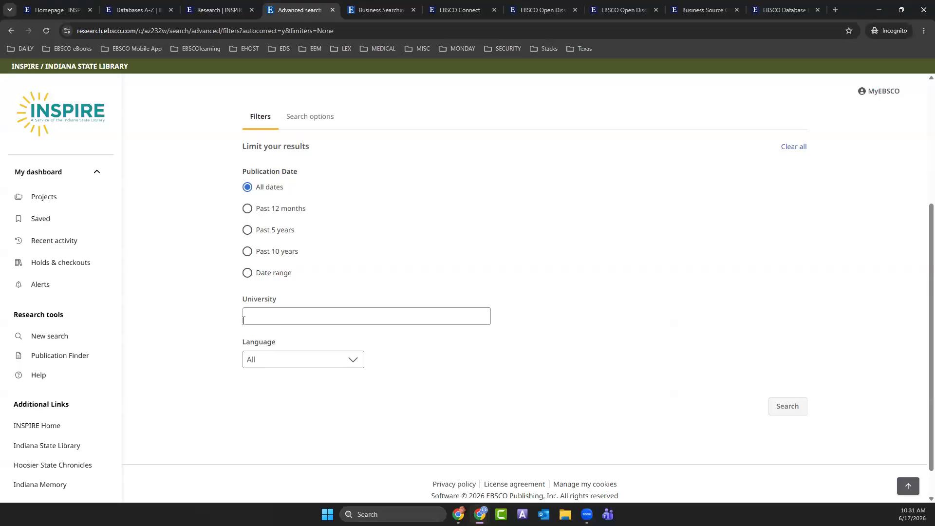
left_click(352, 361)
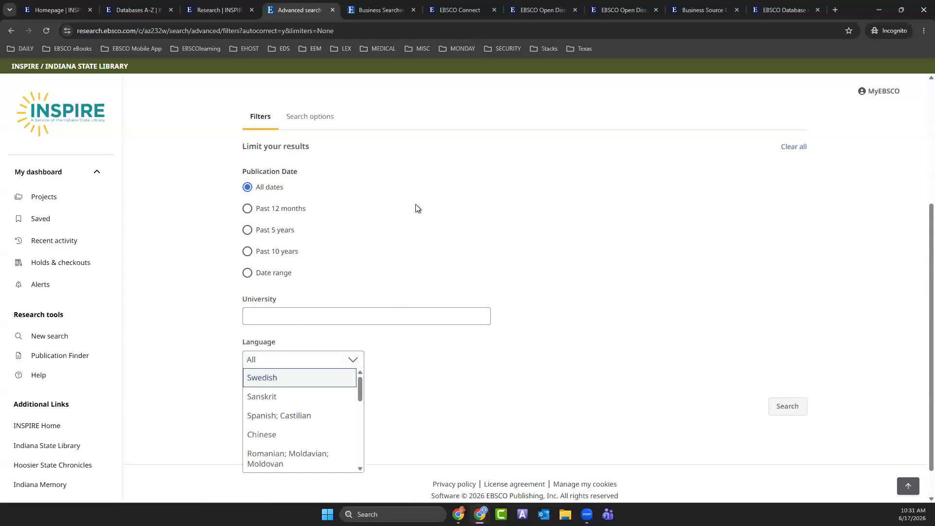
left_click(384, 175)
scroll(395, 217, "up", 4)
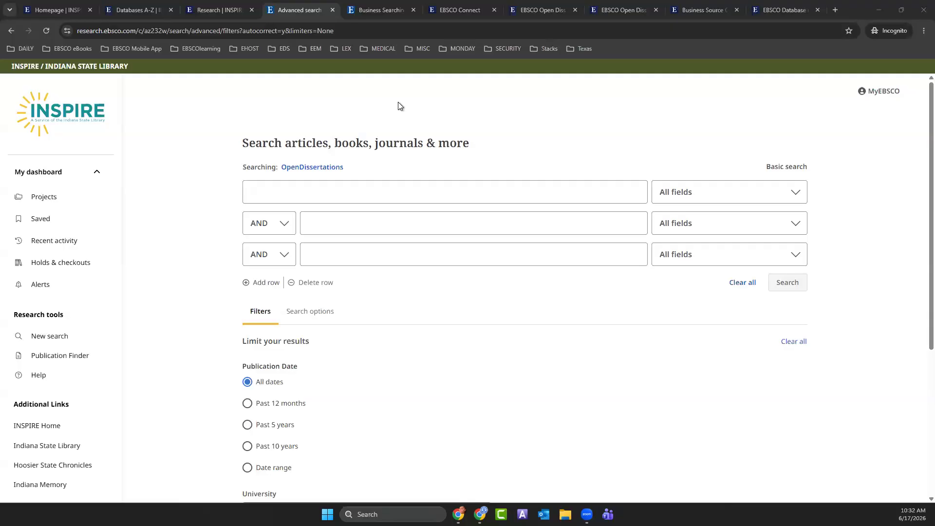
Search by title for "Relationships of Reform: Frances MacGregor Ingram, Immigrants, and Progressivism in Louisville, Kentucky, 1900-1940" and look through the results
left_click(291, 195)
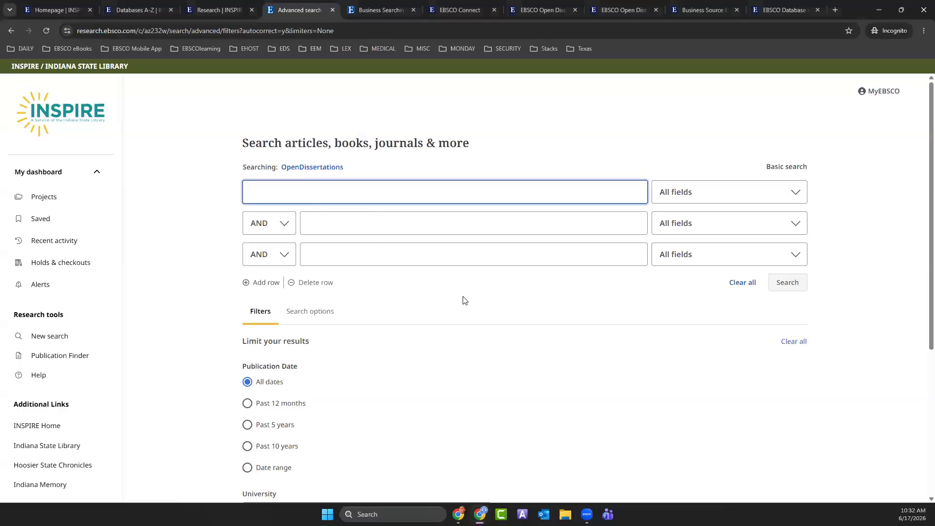
type("Relationships of Reform: Frances MacGregor Ingram, Immigrants, and Progressivism in Louisville, Kentucky, 1900-1940")
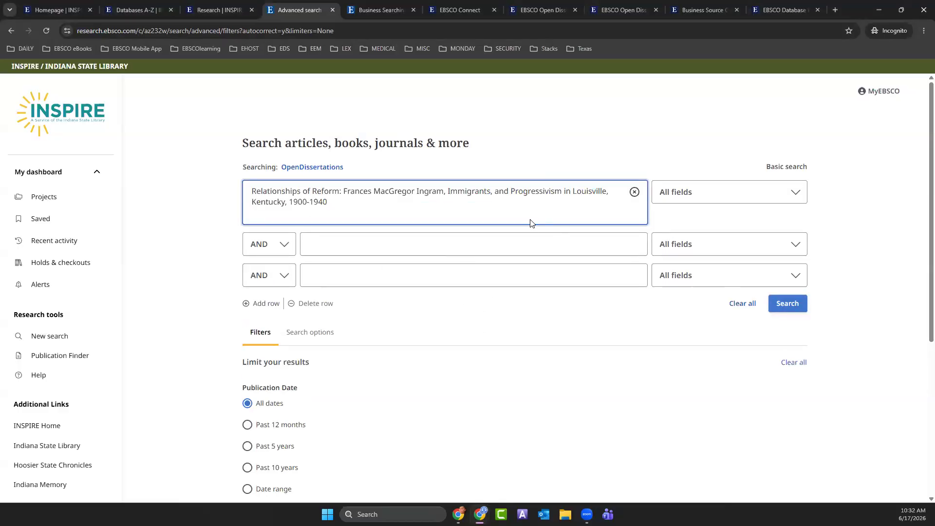
key("BackSpace")
left_click(795, 198)
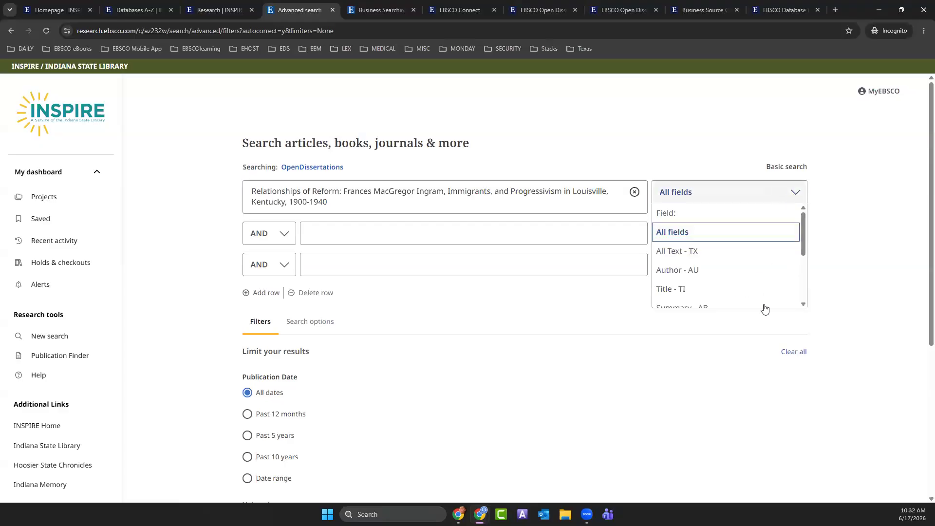
left_click(735, 291)
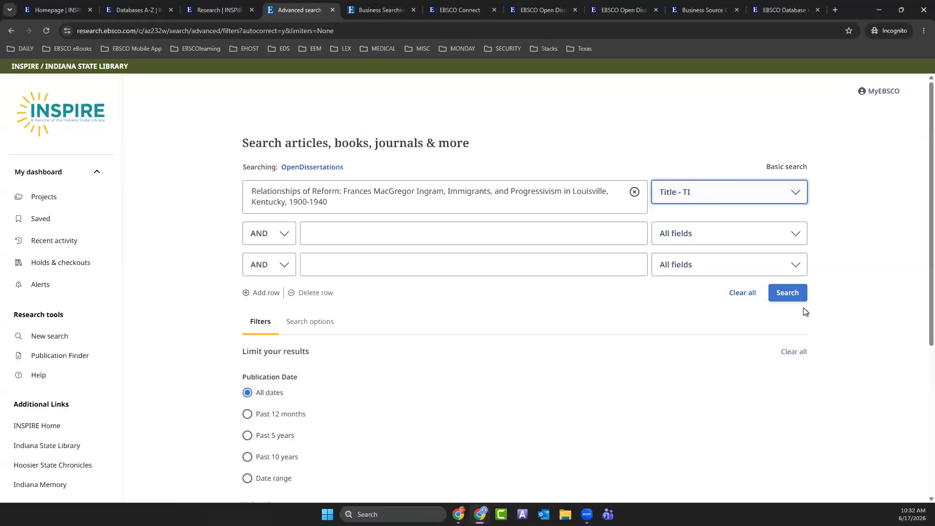
left_click(792, 295)
left_click(796, 299)
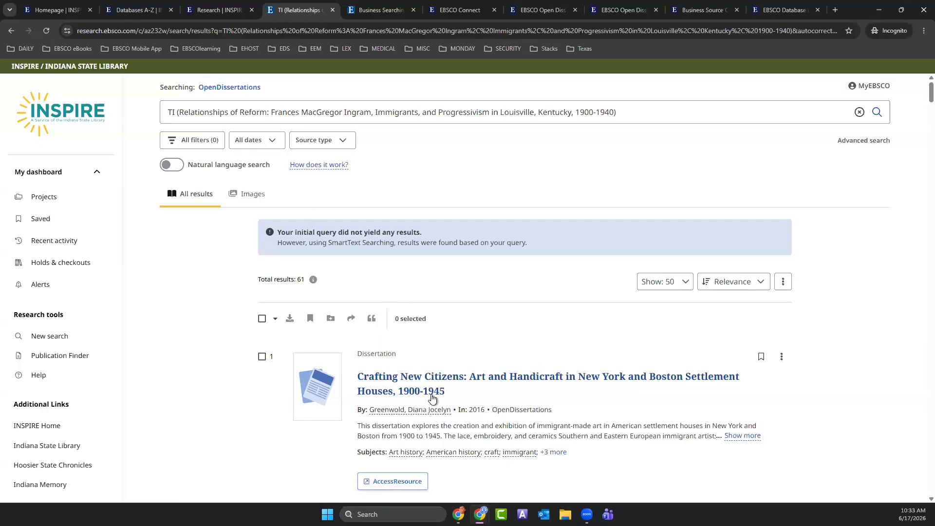
scroll(453, 394, "down", 2)
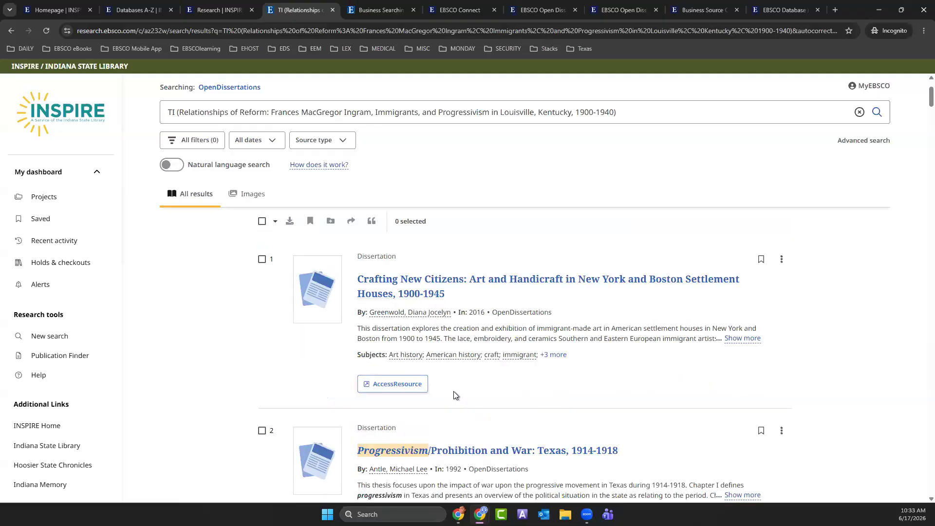
scroll(454, 391, "up", 2)
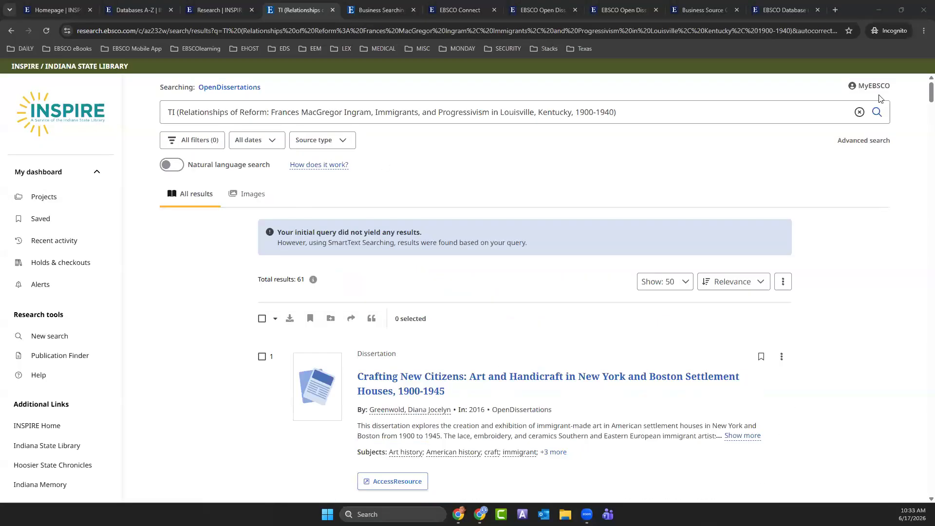
Return to the advanced search and limit the results to the university "purdue"
left_click(864, 140)
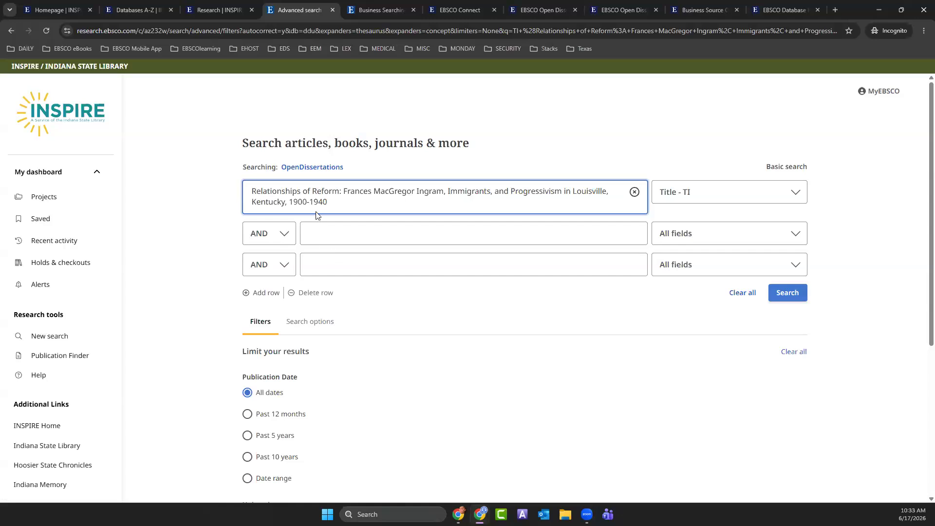
scroll(286, 388, "down", 3)
left_click(287, 375)
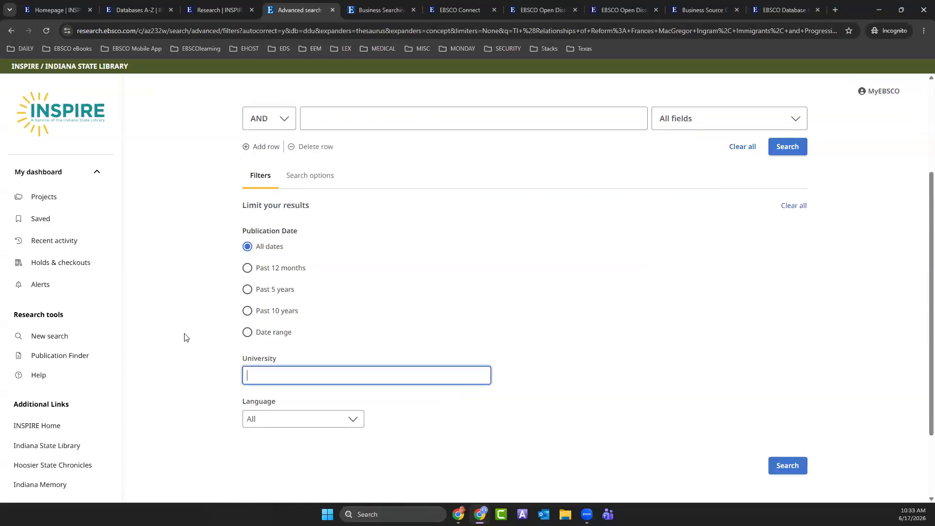
type("purdue")
key("Return")
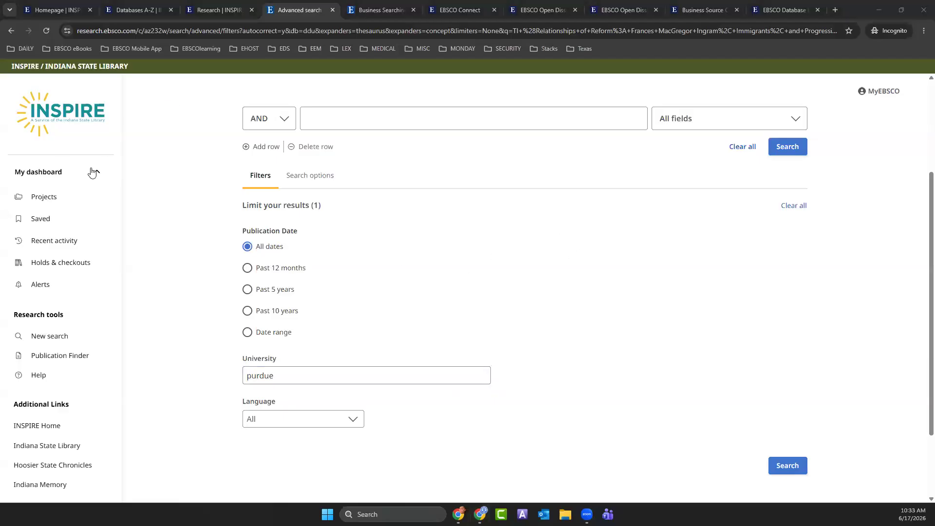
Add the author's full name as a second search term and limit that row to the Author - AU field
scroll(377, 160, "up", 2)
scroll(377, 160, "up", 1)
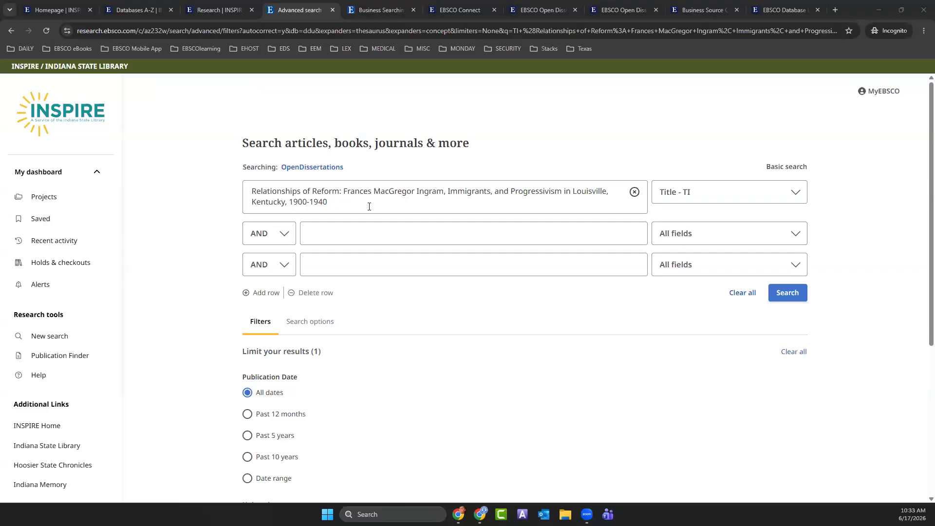
left_click(328, 230)
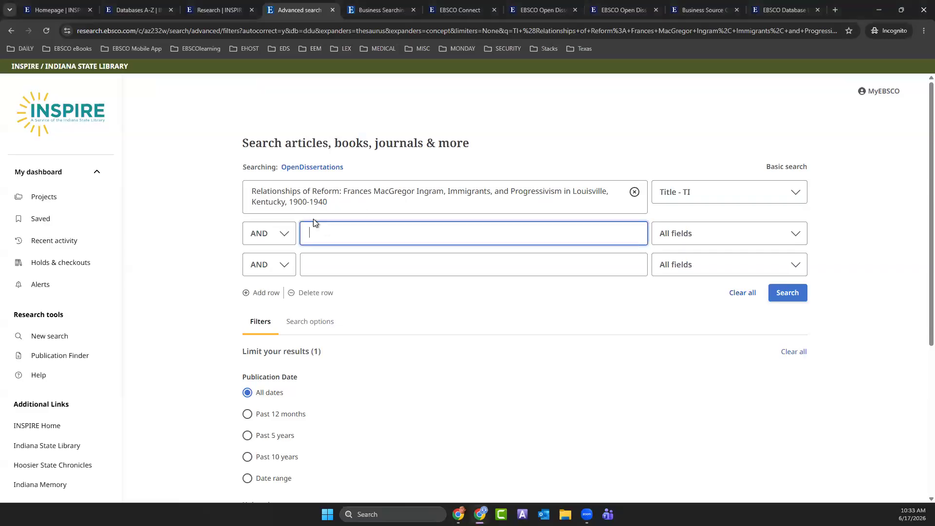
type("laur")
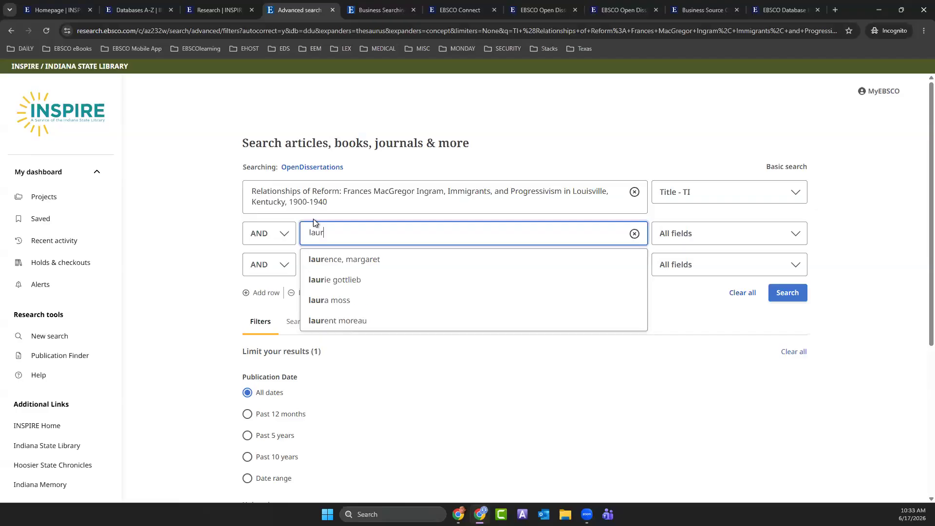
type(" b")
key("BackSpace")
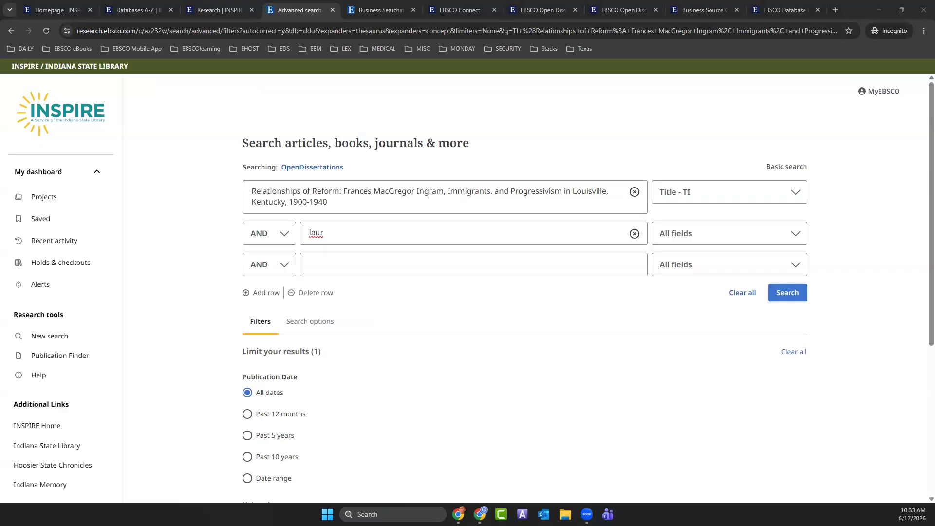
left_click(339, 229)
key("ctrl+a")
type("Bergstrom, Laura")
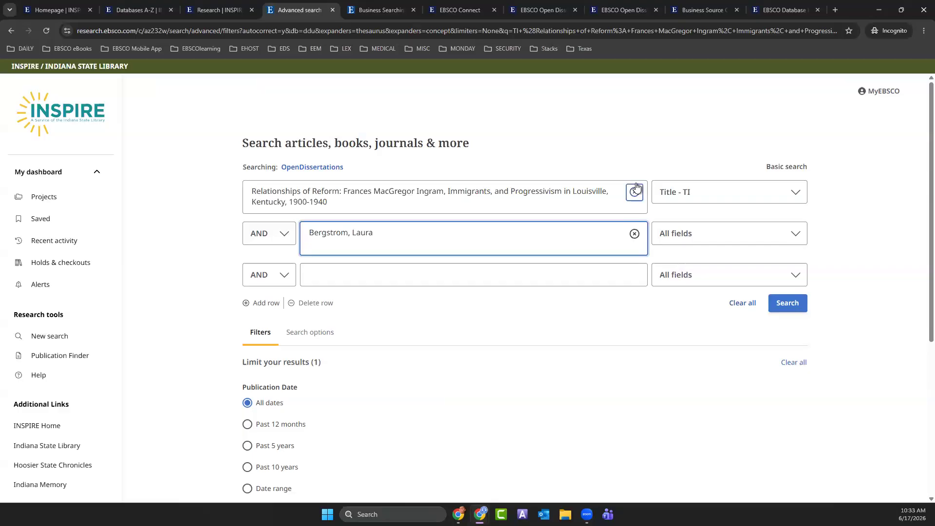
key("BackSpace")
left_click(803, 241)
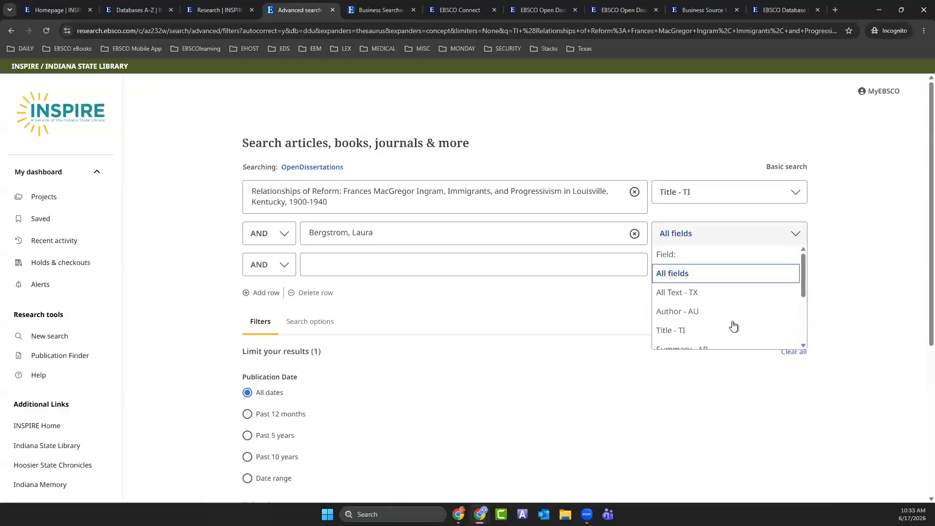
left_click(730, 310)
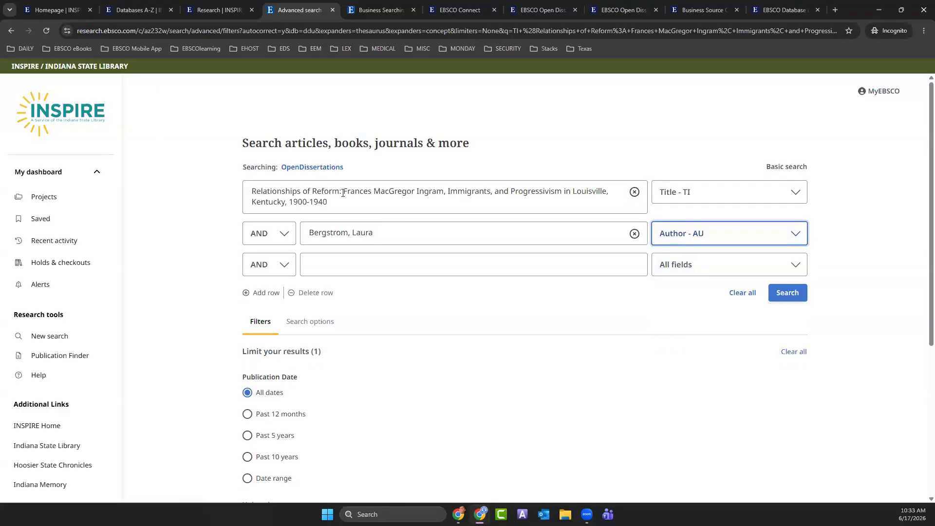
Shorten the title term to "Relationships of Reform", run the search, and clear all filters from the results
left_click_drag(358, 202, 344, 191)
key("BackSpace")
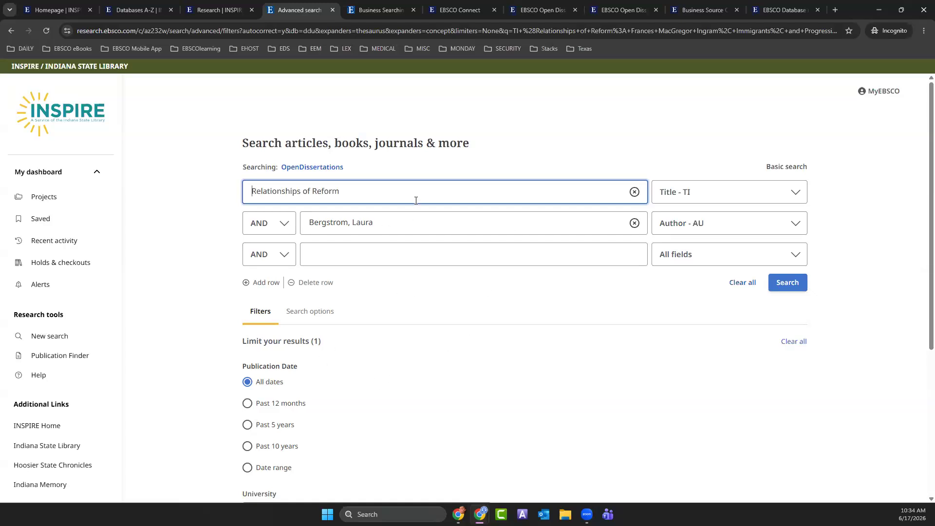
scroll(448, 347, "down", 3)
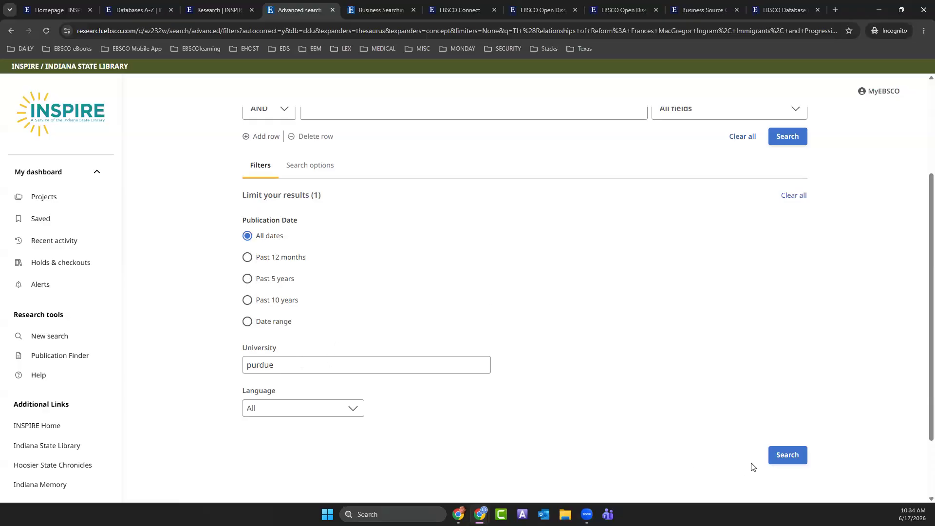
left_click(789, 453)
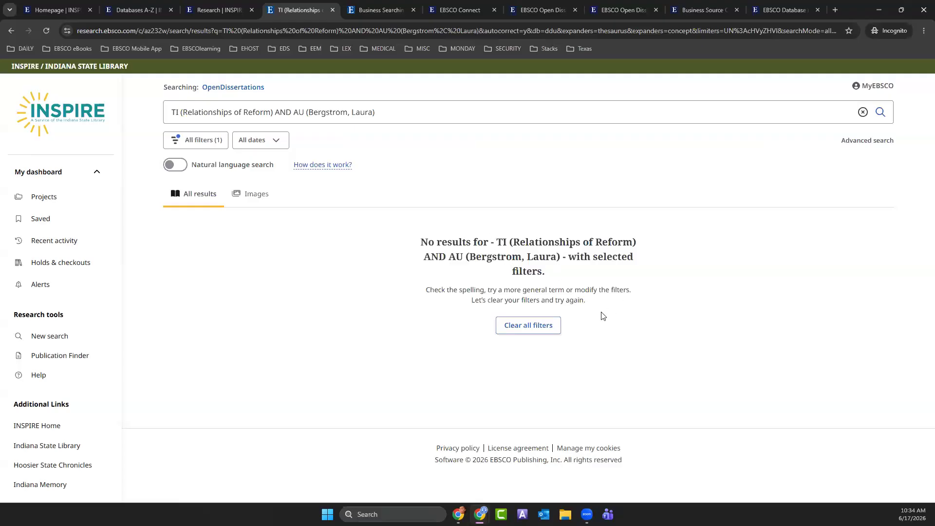
left_click(531, 325)
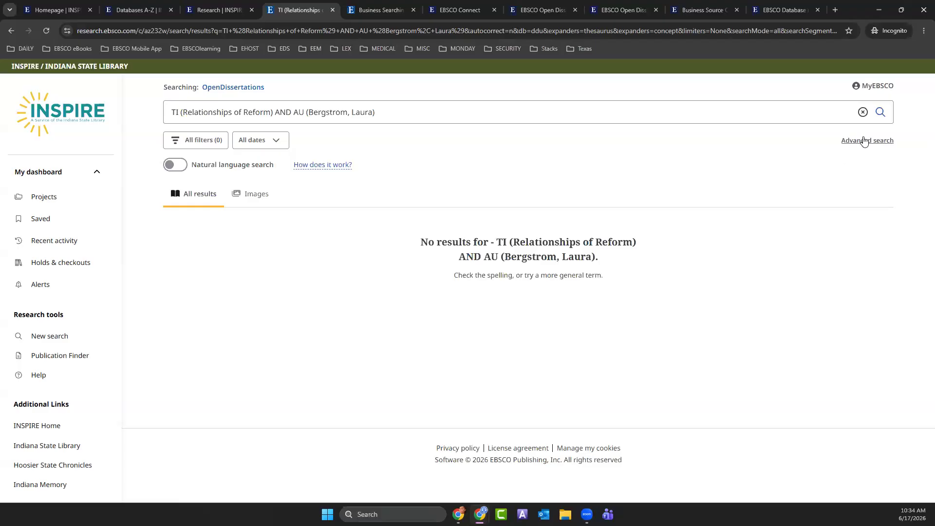
Reopen the advanced search from the results and enter "purdue" as the university filter again
left_click_drag(375, 112, 78, 122)
key("BackSpace")
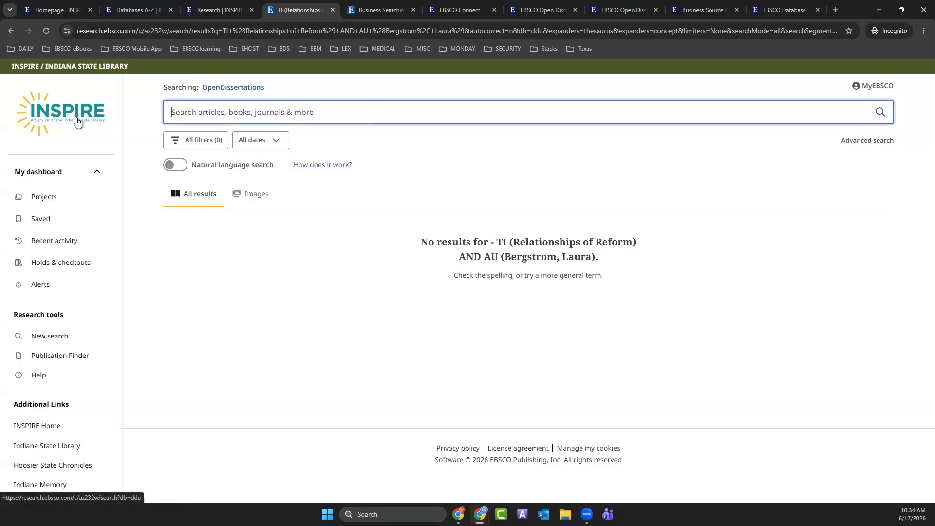
left_click(868, 140)
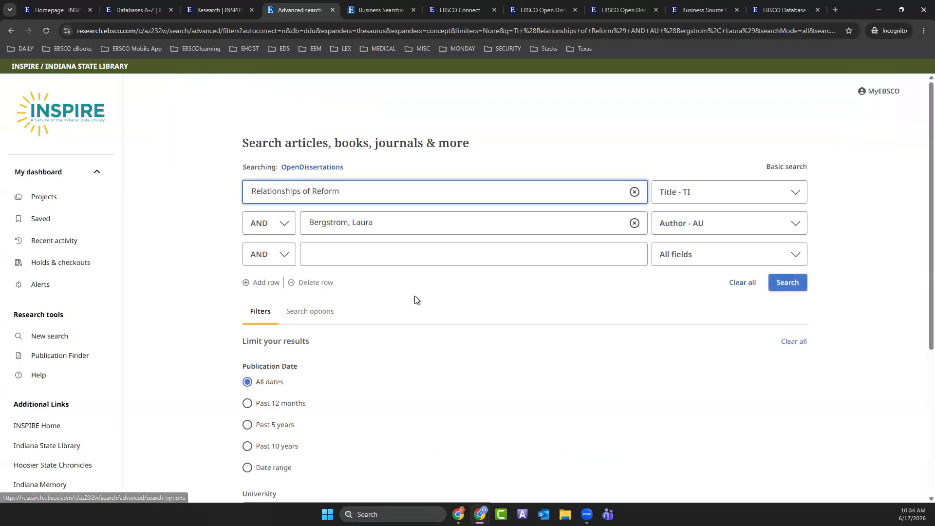
scroll(397, 297, "down", 4)
left_click(307, 325)
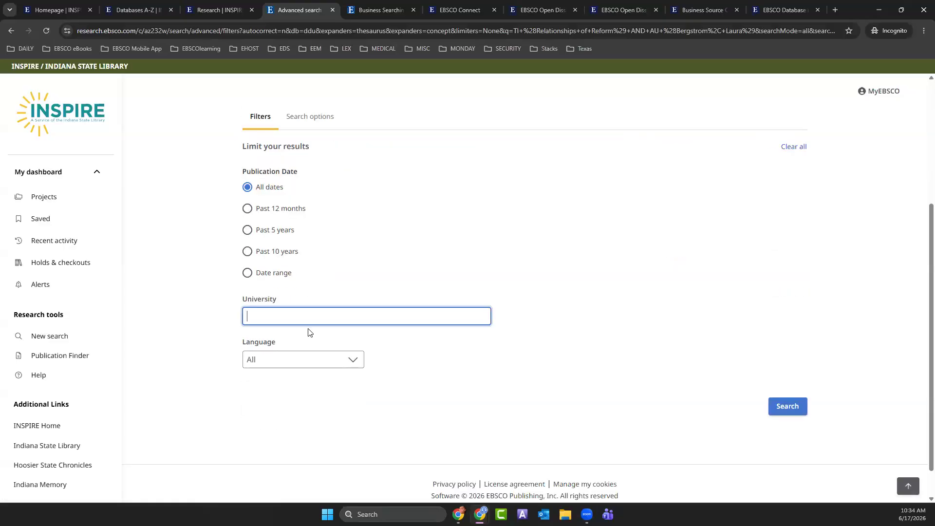
type("purdue")
scroll(465, 261, "up", 4)
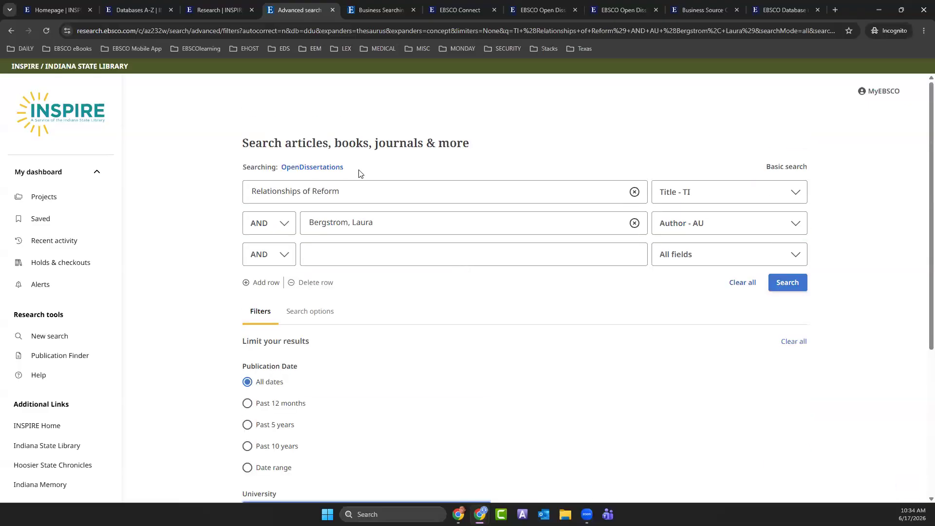
Clear the title and author terms and enter only the author's surname in the first search row
left_click_drag(356, 189, 200, 188)
key("BackSpace")
left_click_drag(385, 226, 278, 230)
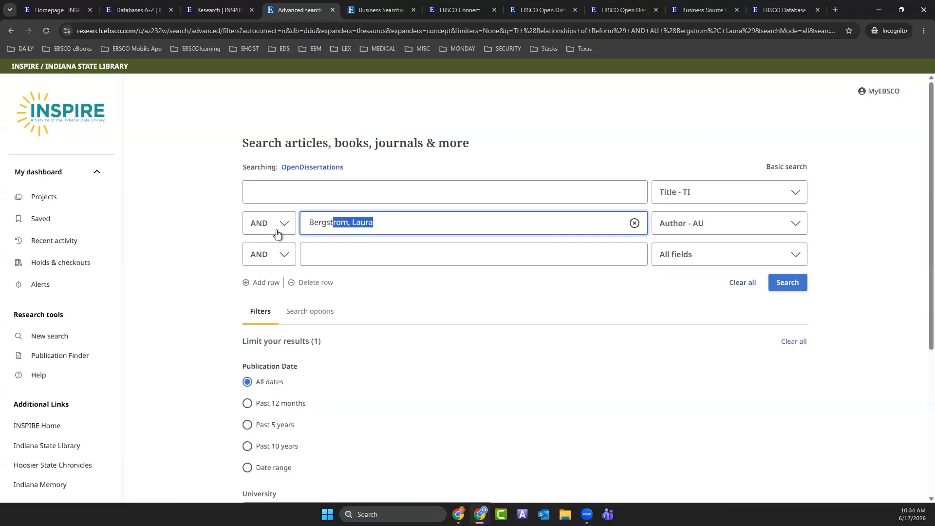
key("BackSpace")
left_click(262, 195)
type("bergrs")
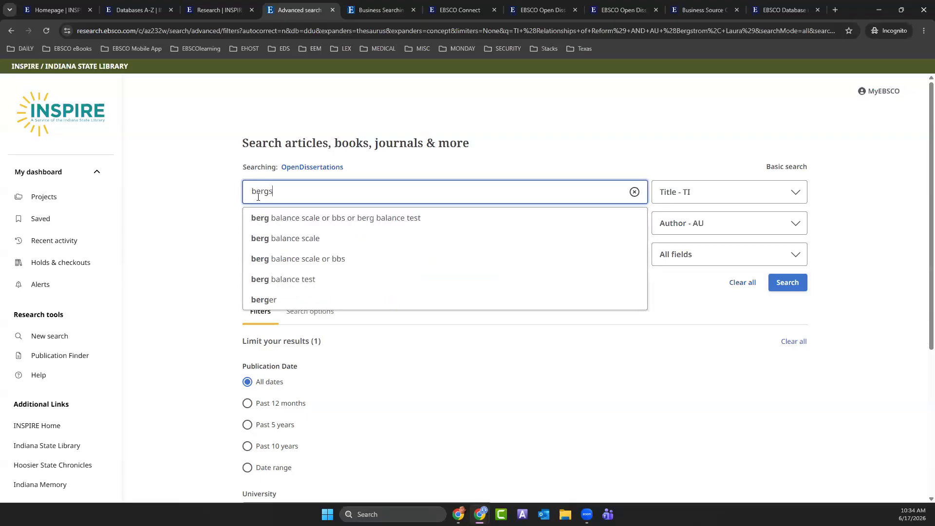
type("trom")
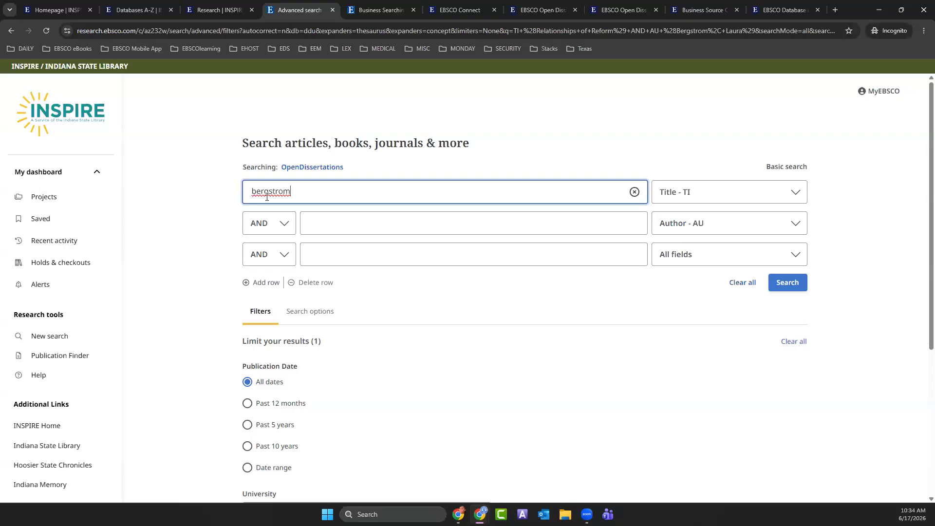
Set the first two search rows to All fields and run the surname search with the "purdue" university filter
left_click(795, 192)
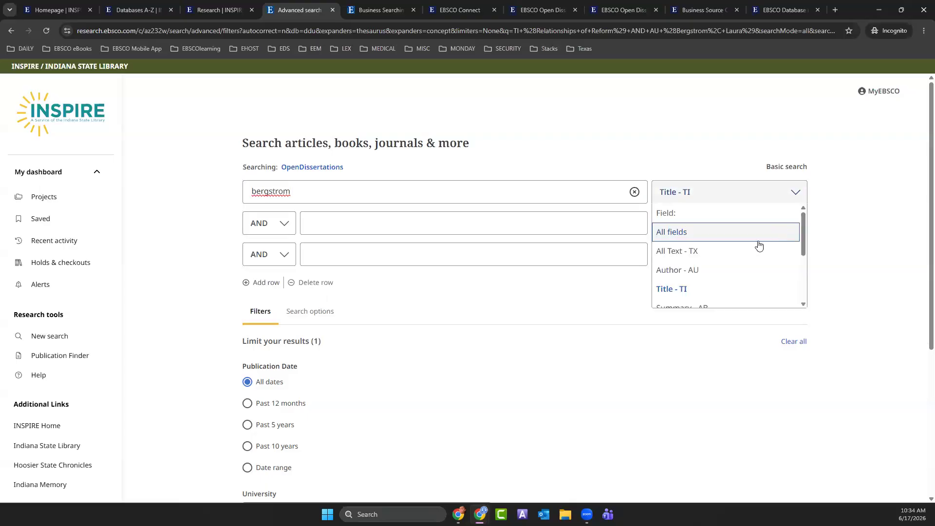
left_click(700, 232)
left_click(794, 225)
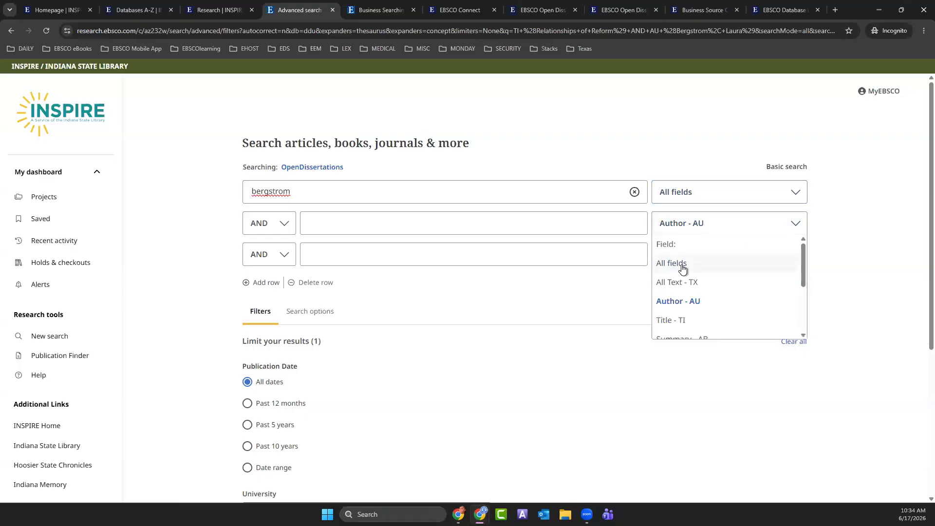
left_click(656, 269)
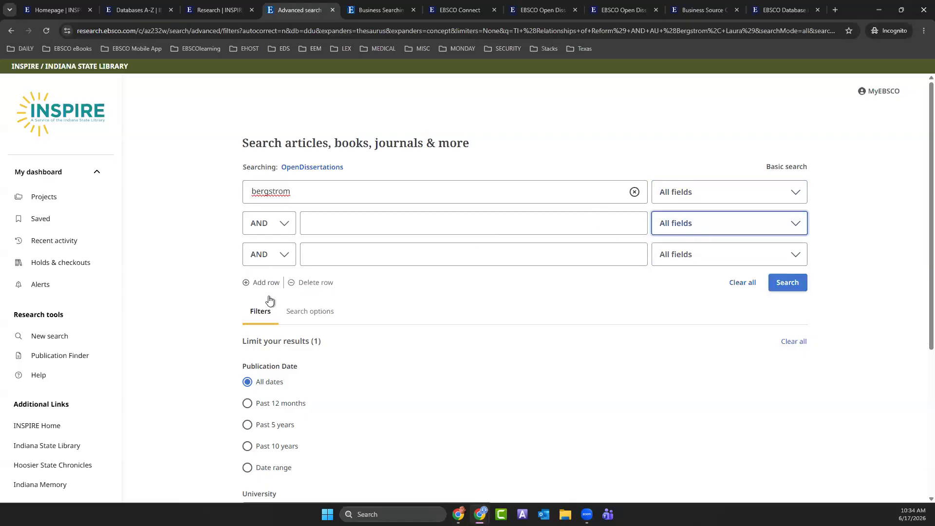
scroll(269, 302, "down", 2)
scroll(271, 305, "down", 2)
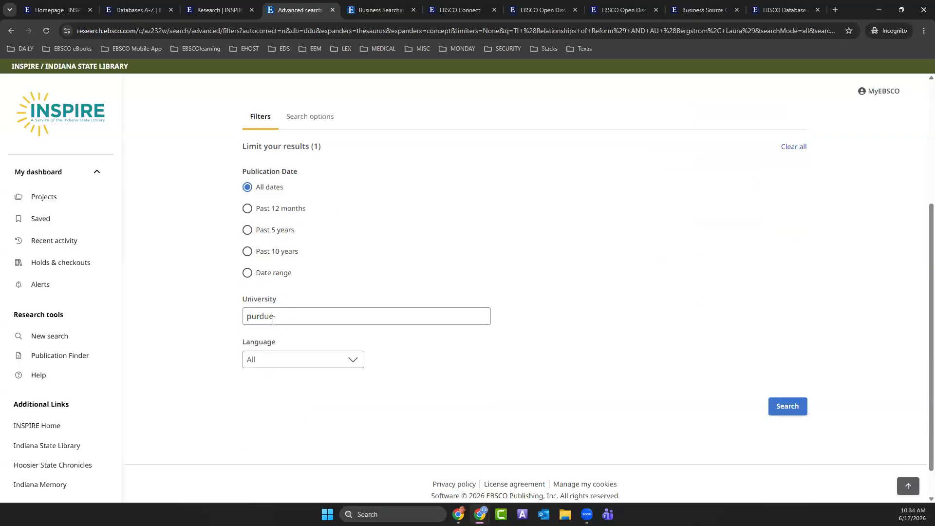
left_click(785, 408)
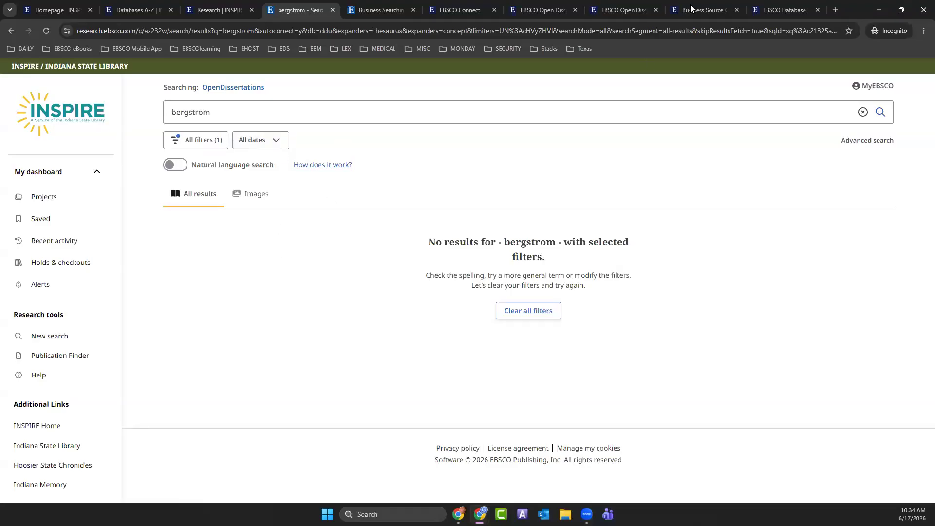
Search the opendissertations.org site for the author's full name and close the results page
left_click(628, 13)
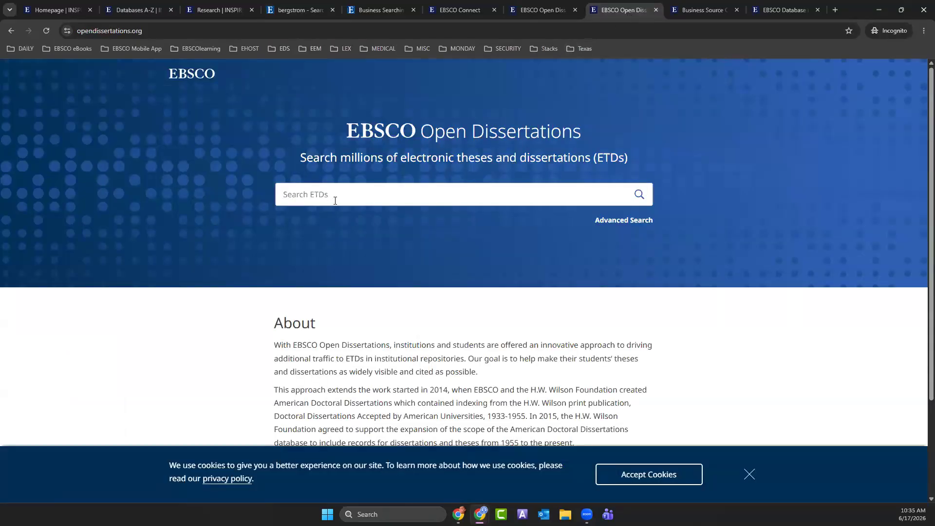
left_click(315, 197)
type("laura berg")
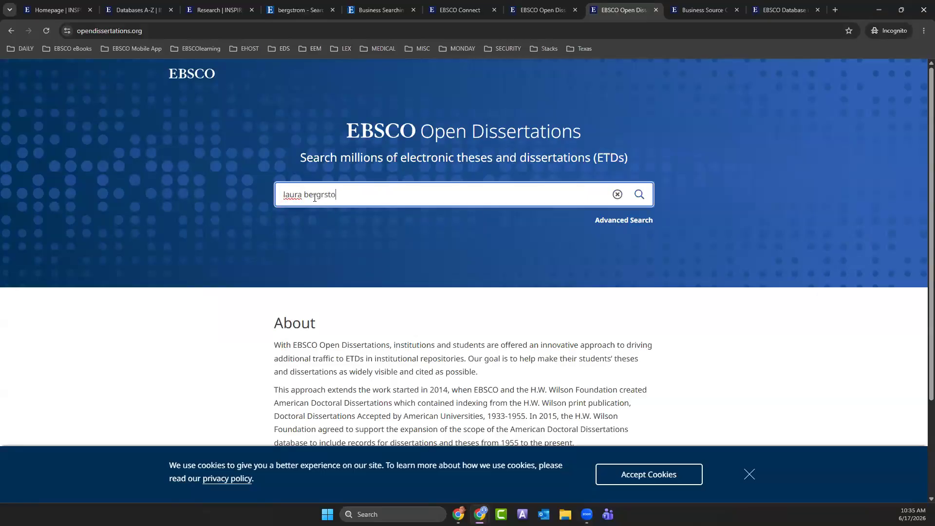
type("rstrp")
type("m")
key("Return")
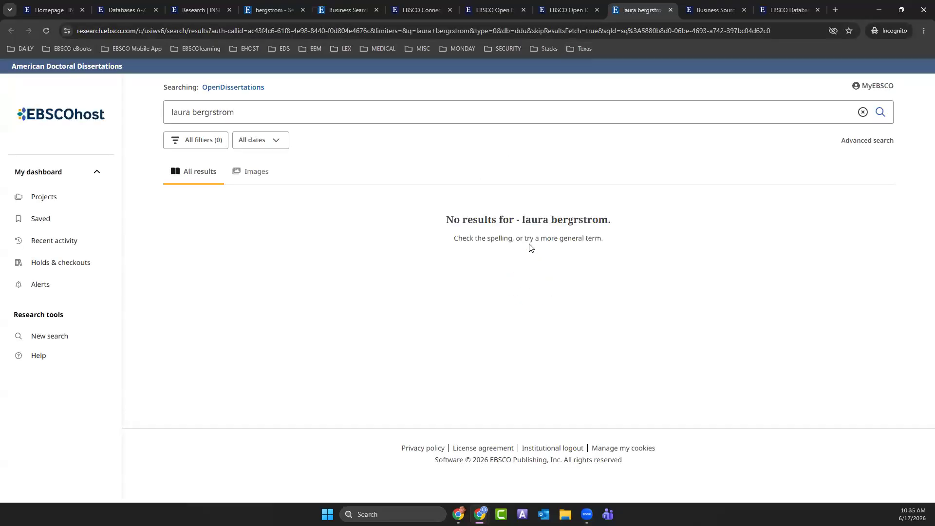
left_click(671, 9)
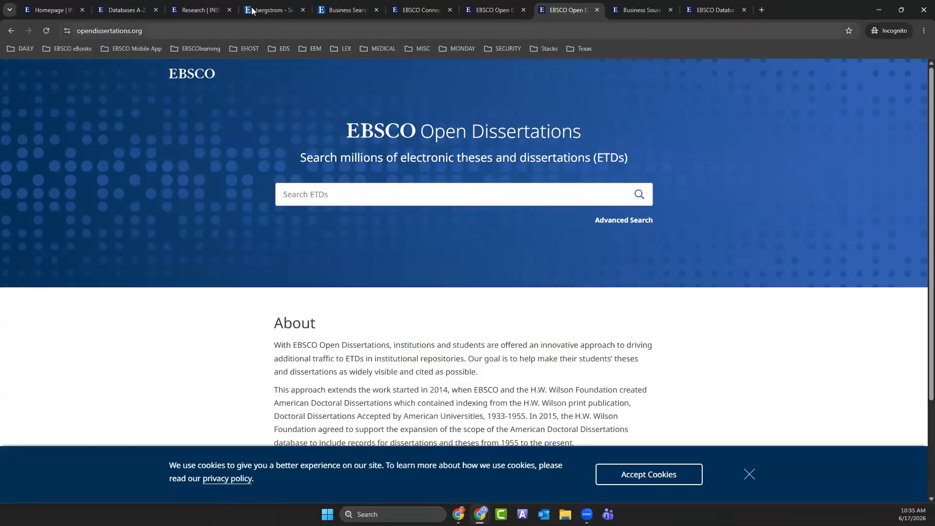
Switch back to the INSPIRE results, clear all filters, and start a new advanced search in OpenDissertations
left_click(271, 9)
left_click(502, 317)
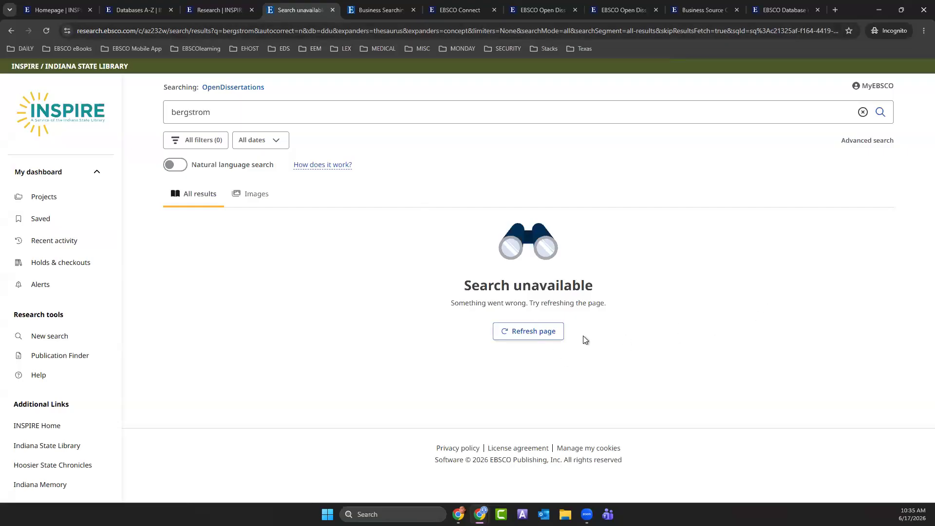
left_click(112, 340)
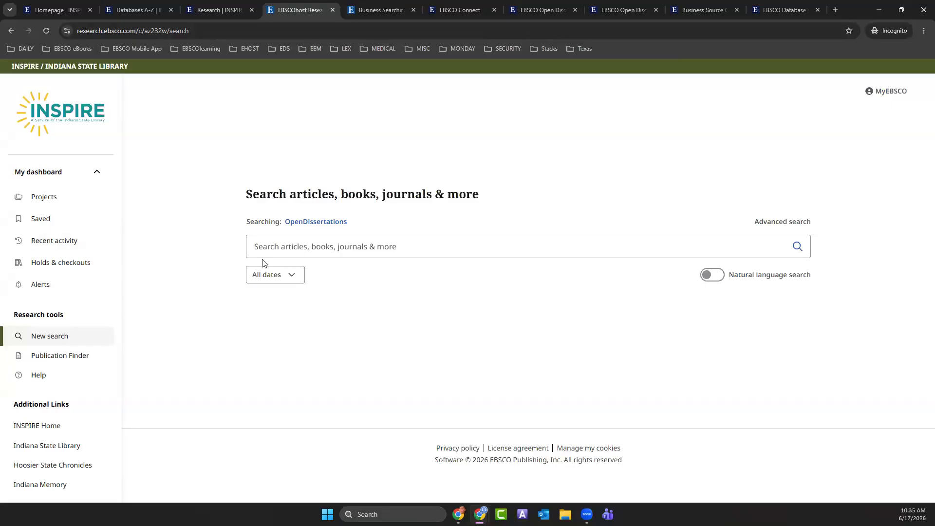
left_click(799, 248)
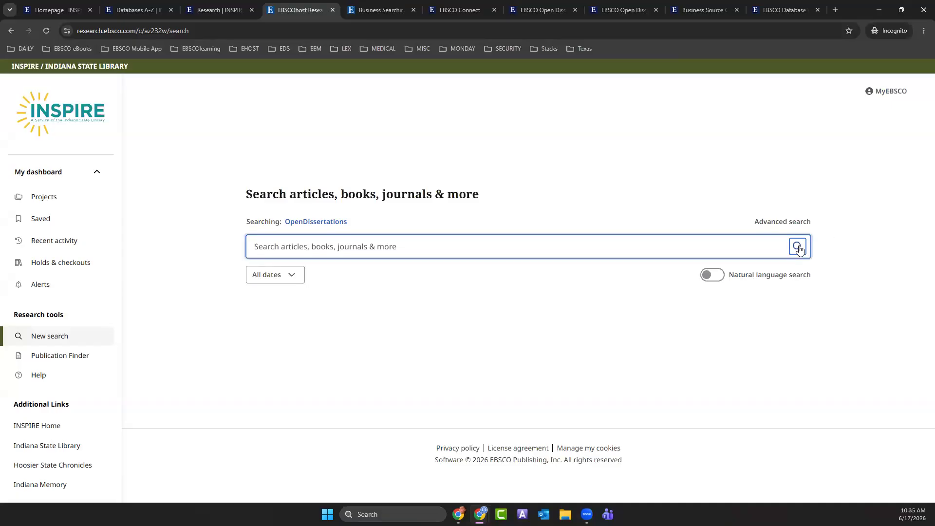
left_click(779, 222)
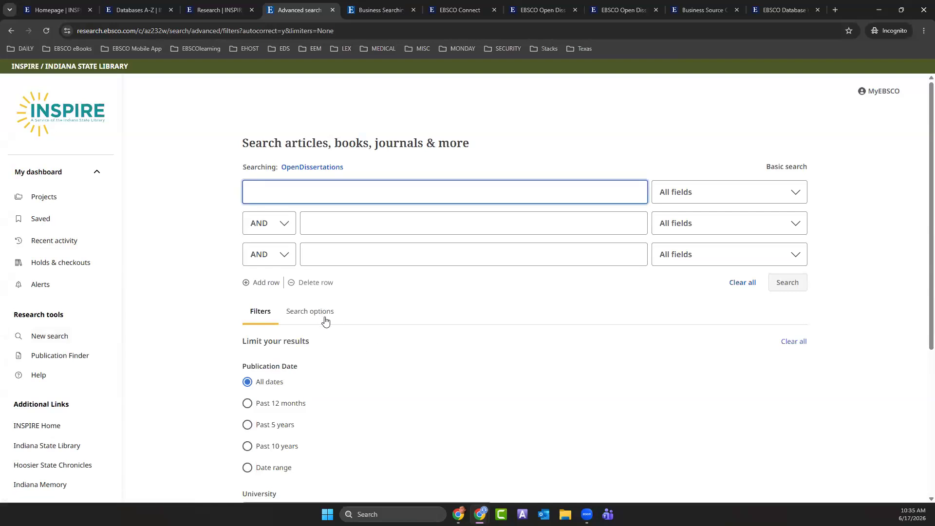
Enter the author's surname in the first row of the OpenDissertations advanced search
scroll(380, 353, "down", 3)
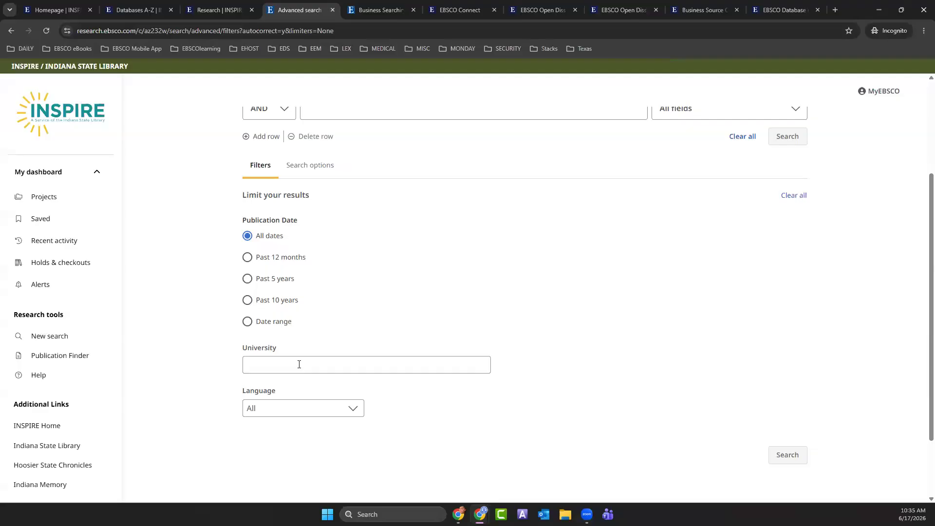
scroll(299, 364, "up", 3)
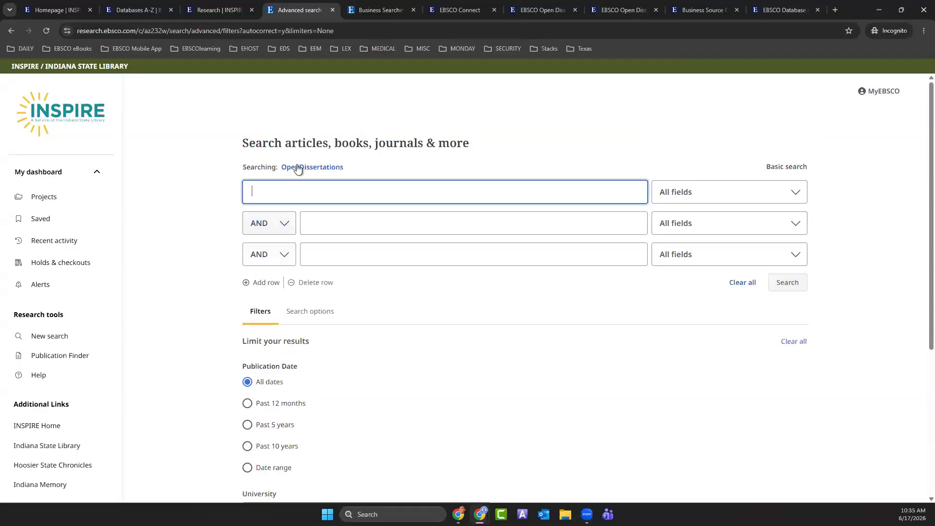
type("ber")
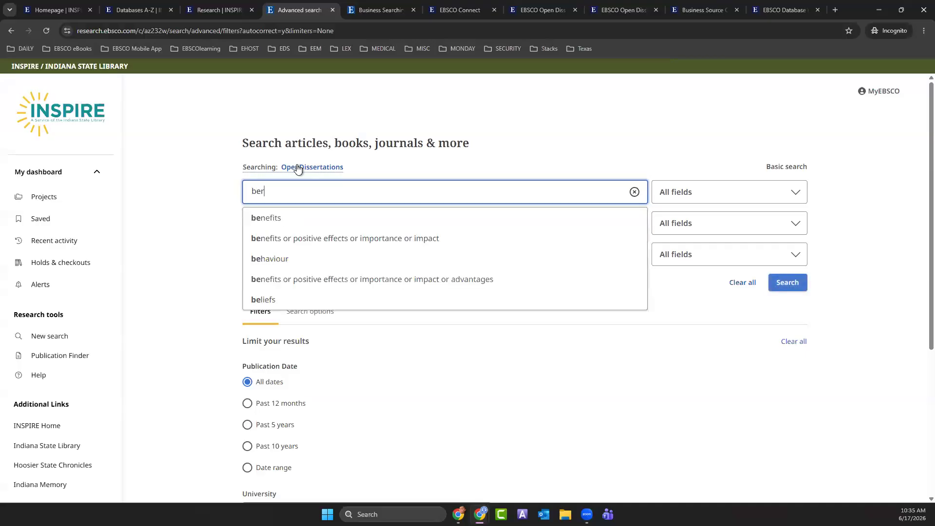
type("gstrom")
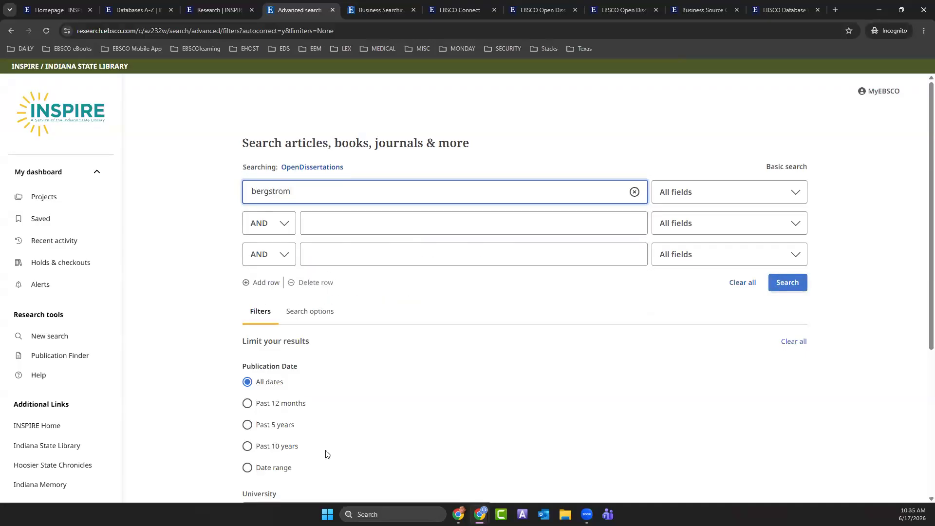
Limit the publication date to a custom range from 01/2022 to 06/2026
scroll(325, 451, "down", 1)
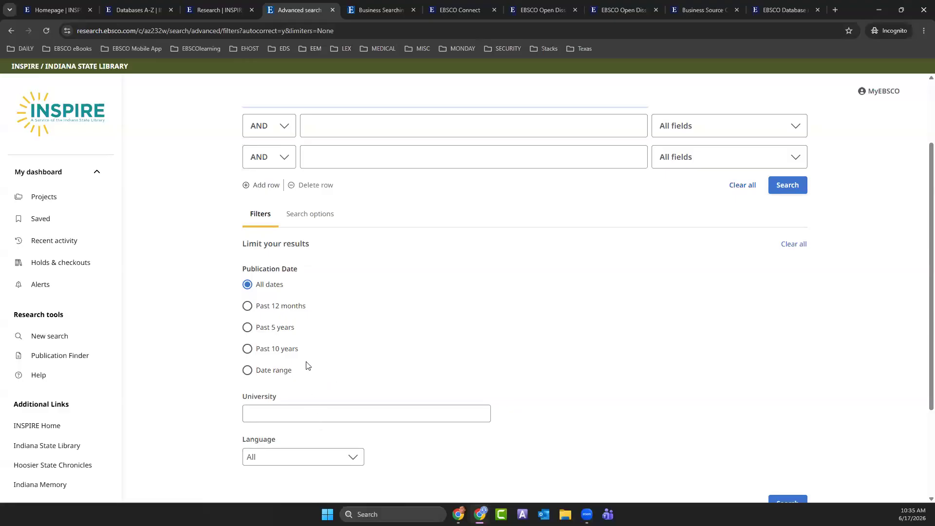
left_click(248, 370)
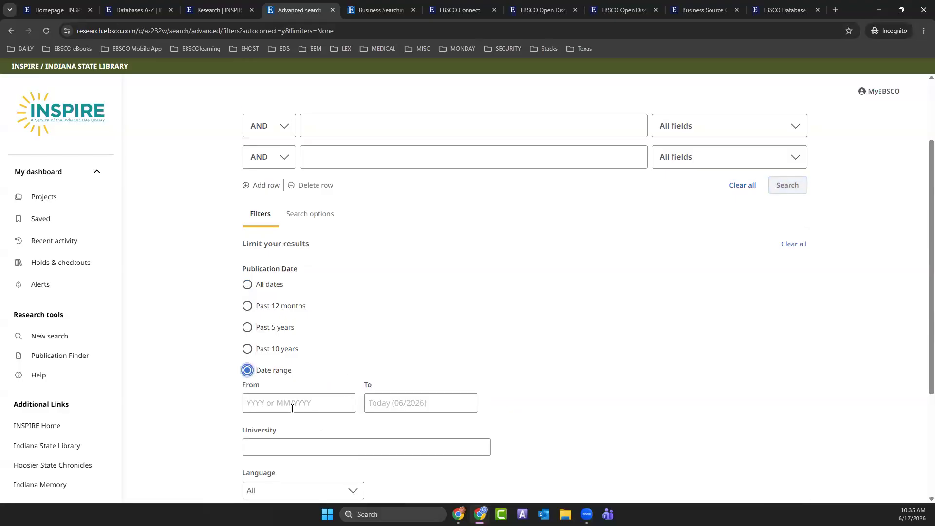
left_click(315, 404)
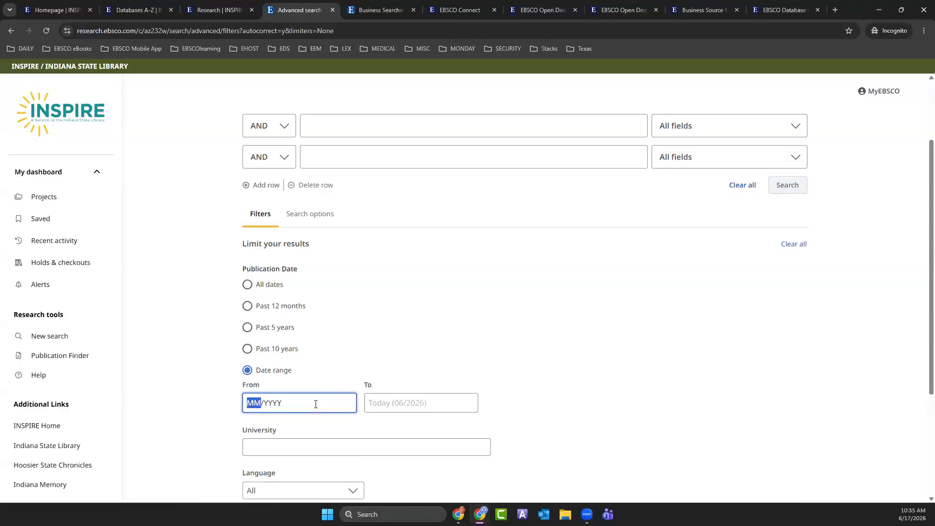
type("01/2022")
left_click(502, 331)
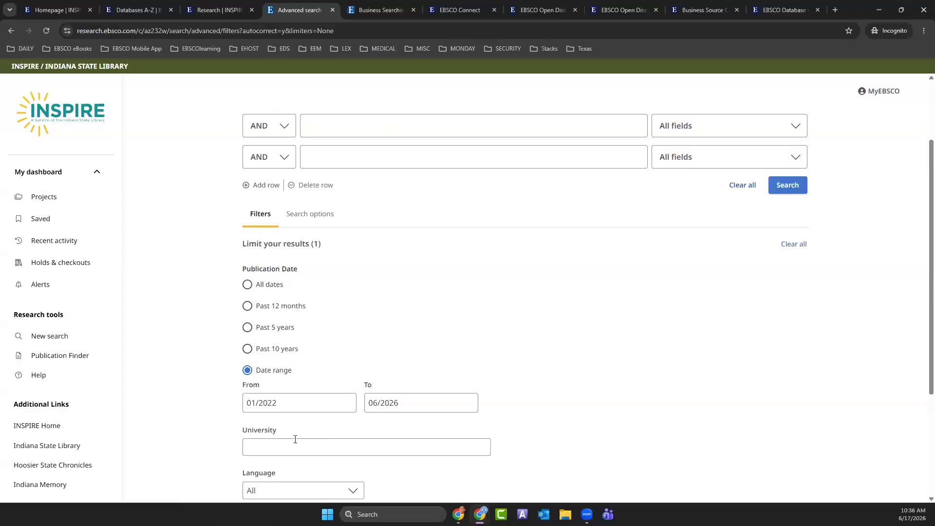
Set the university filter to "purdue" and run the OpenDissertations search
scroll(337, 363, "up", 2)
scroll(336, 363, "down", 4)
left_click(259, 347)
type("purdue")
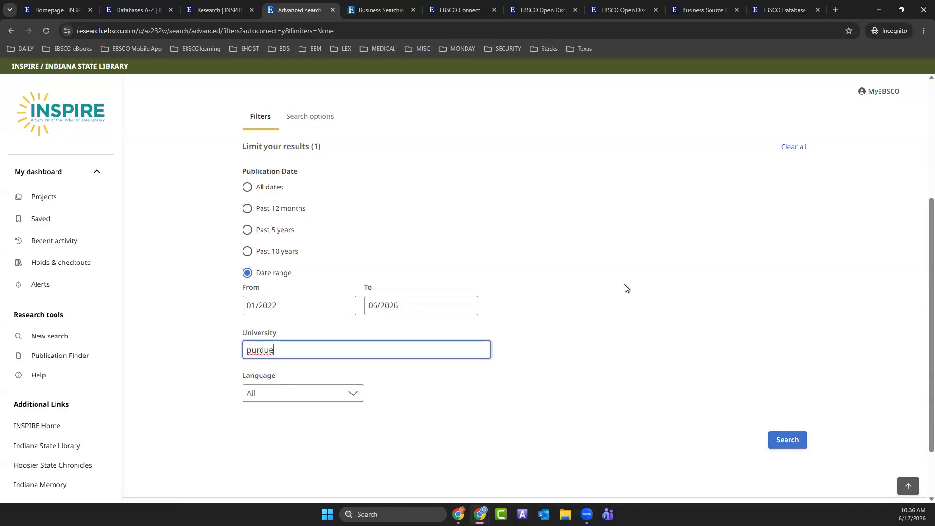
scroll(624, 285, "up", 2)
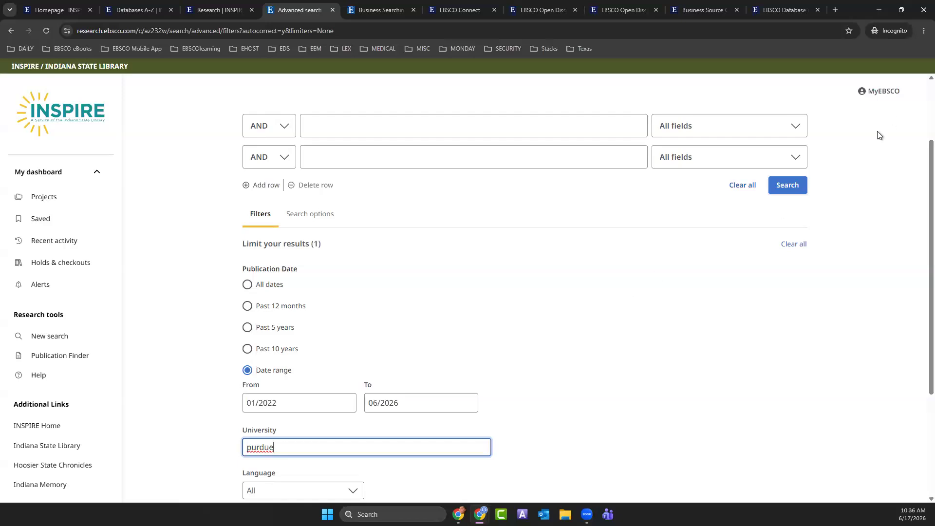
left_click(799, 190)
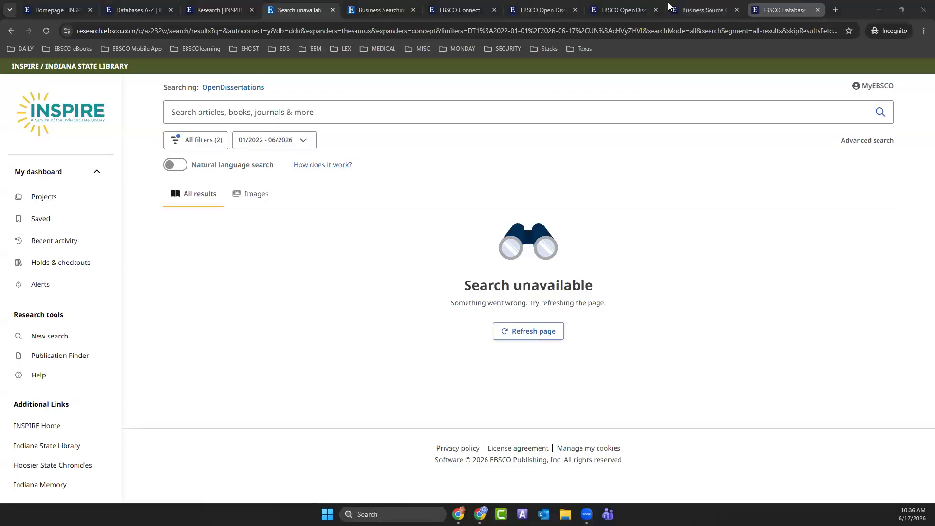
Review the About section on the opendissertations.org site and return to the INSPIRE search results page
left_click(632, 12)
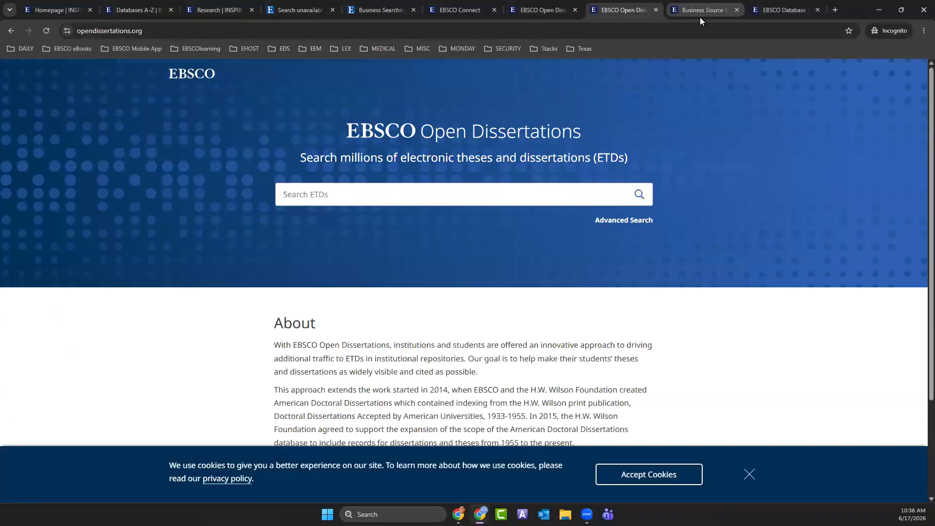
scroll(487, 343, "down", 3)
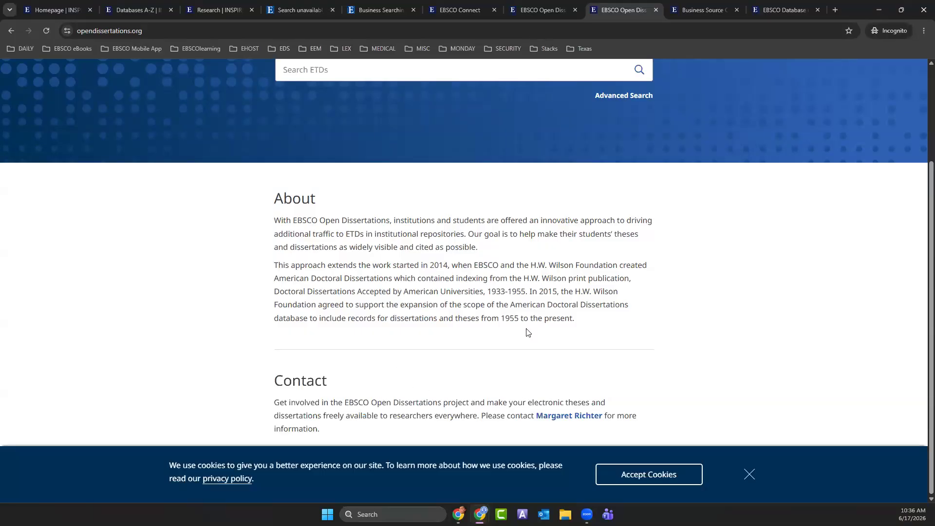
scroll(527, 333, "up", 1)
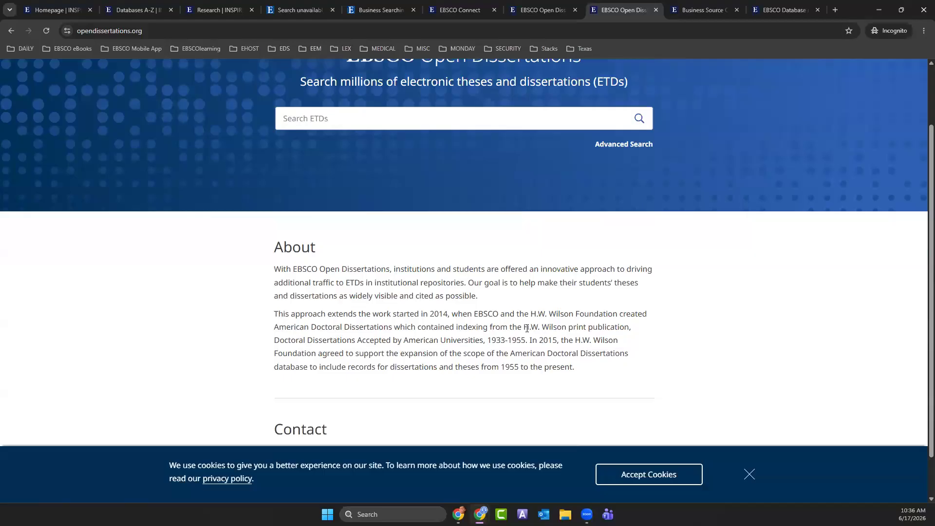
scroll(716, 282, "up", 2)
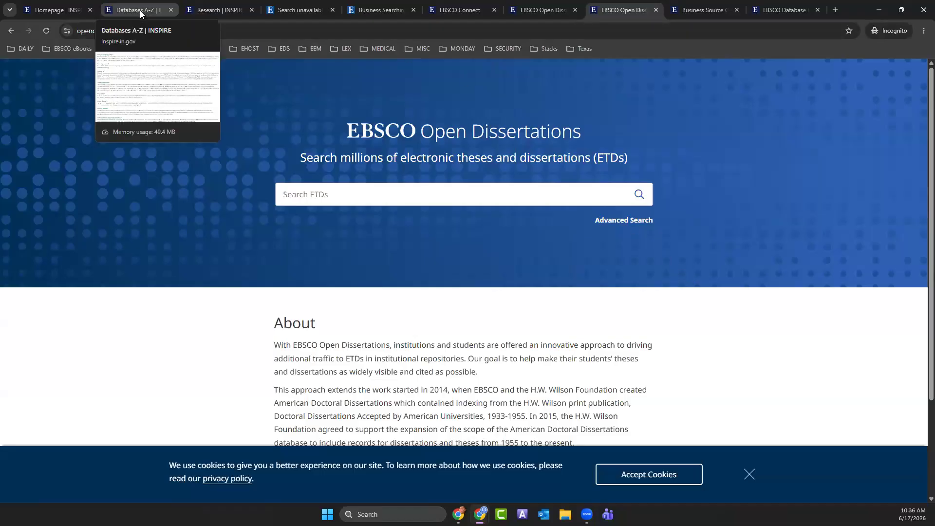
left_click(212, 14)
left_click(308, 9)
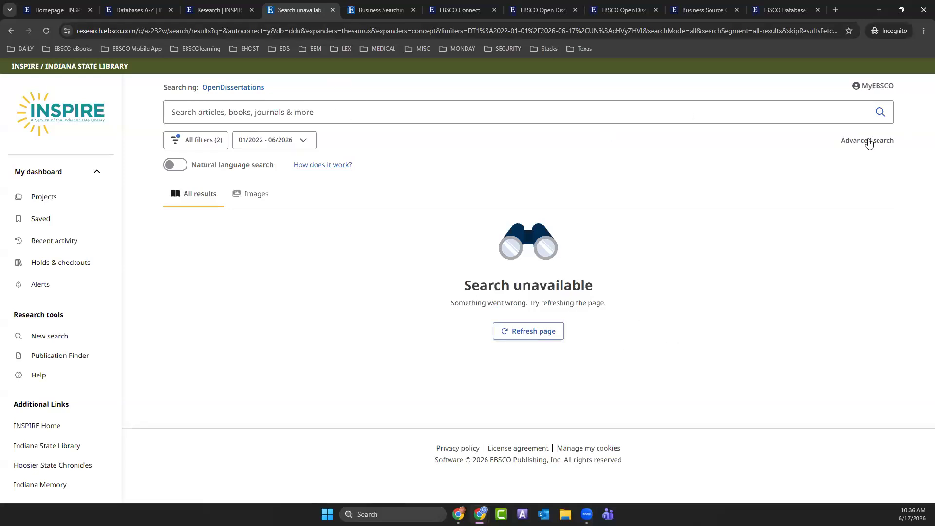
Start a new advanced search in OpenDissertations and limit the University to purdue
left_click(52, 336)
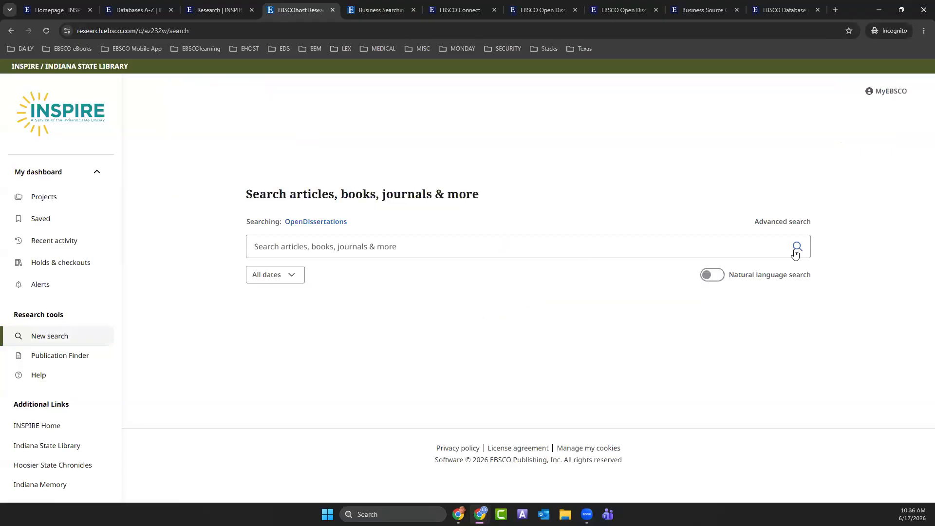
left_click(792, 222)
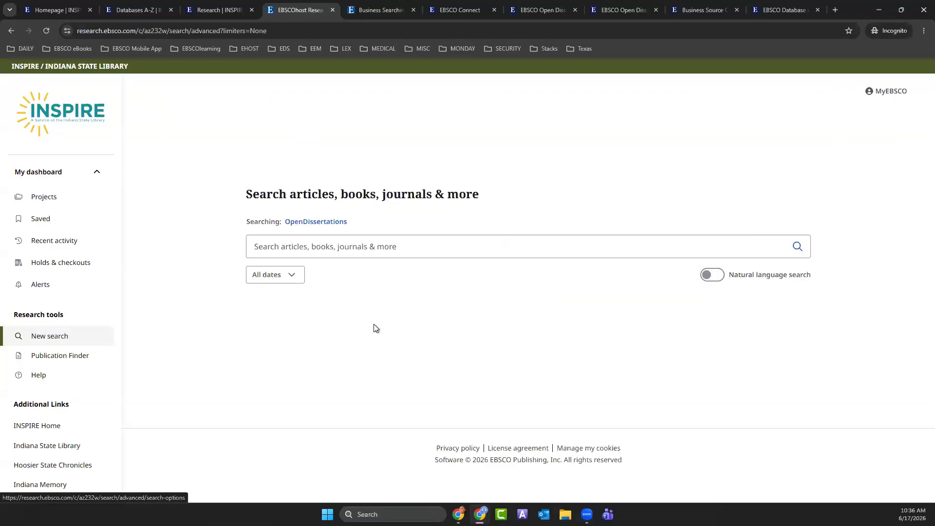
scroll(365, 292, "down", 5)
left_click(267, 267)
type("purdue")
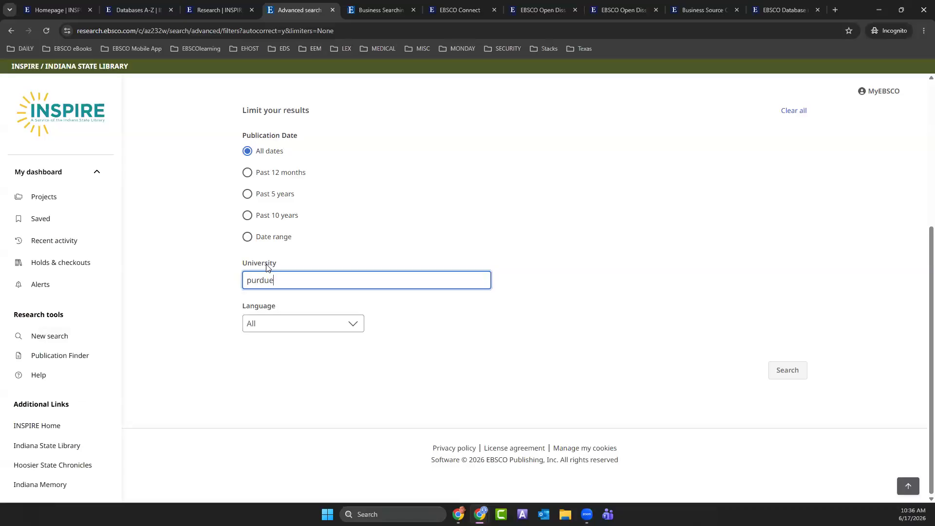
scroll(507, 200, "up", 4)
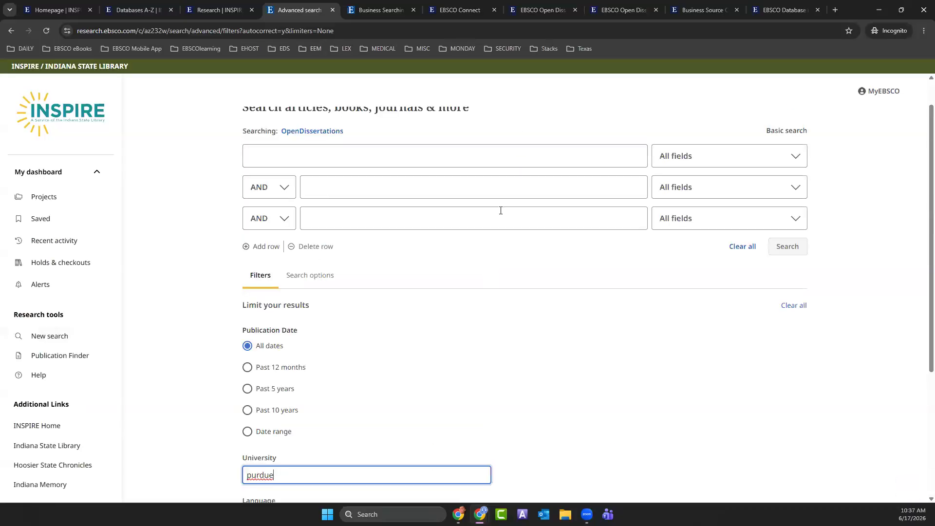
scroll(612, 292, "down", 3)
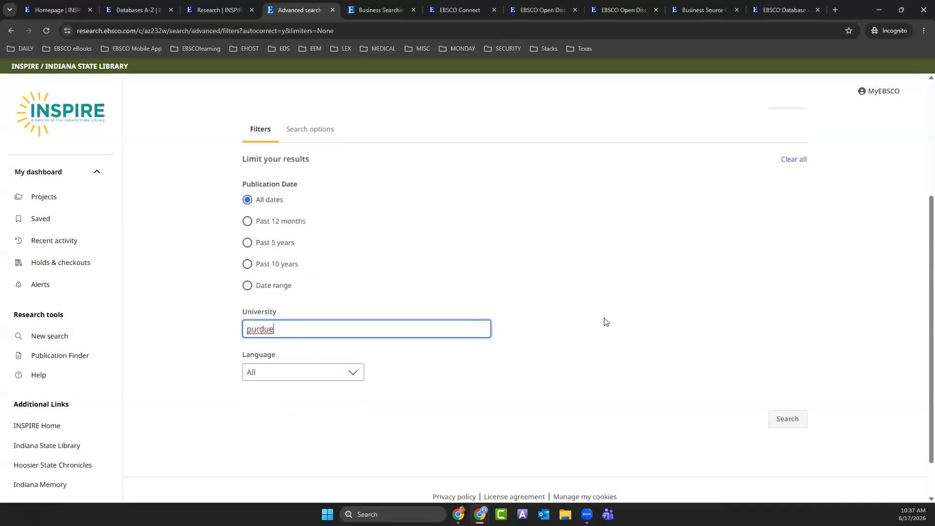
scroll(499, 277, "up", 4)
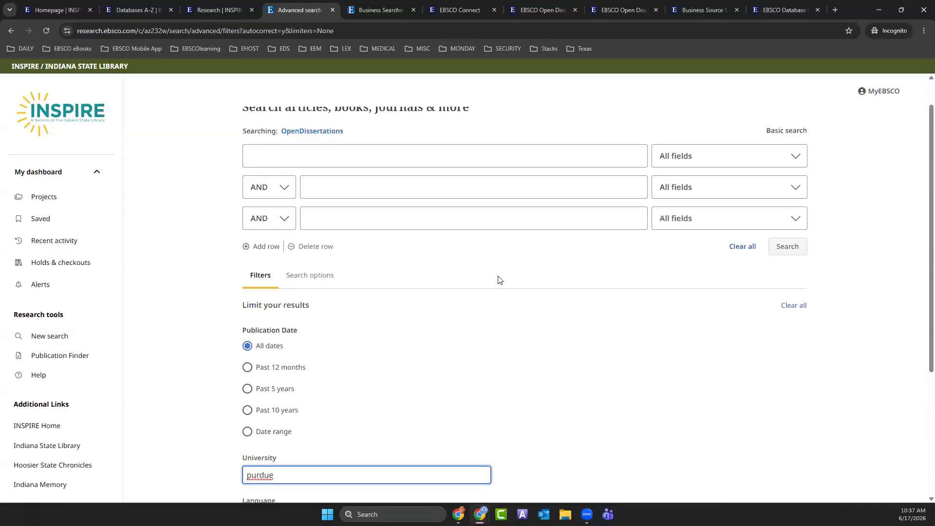
Try to search all fields for a surname with the University limit set to purdue
left_click(286, 194)
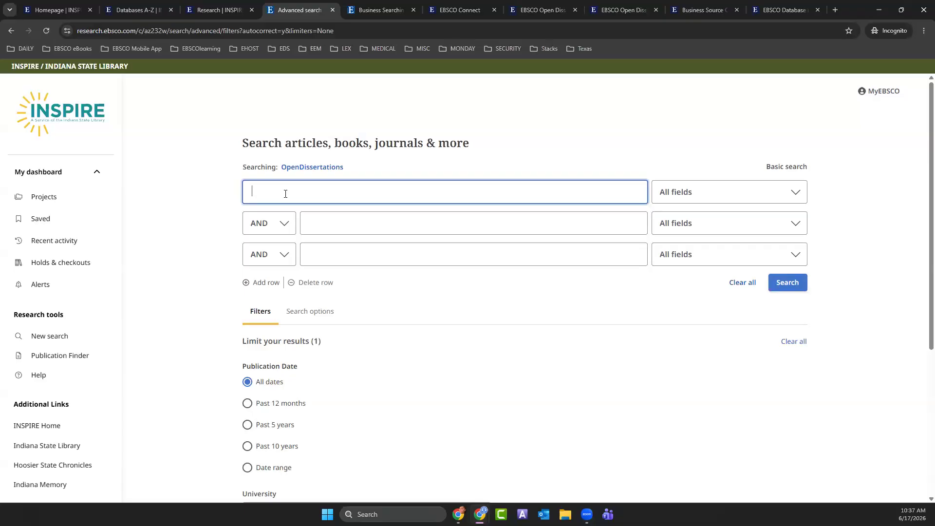
type("smith")
left_click(458, 393)
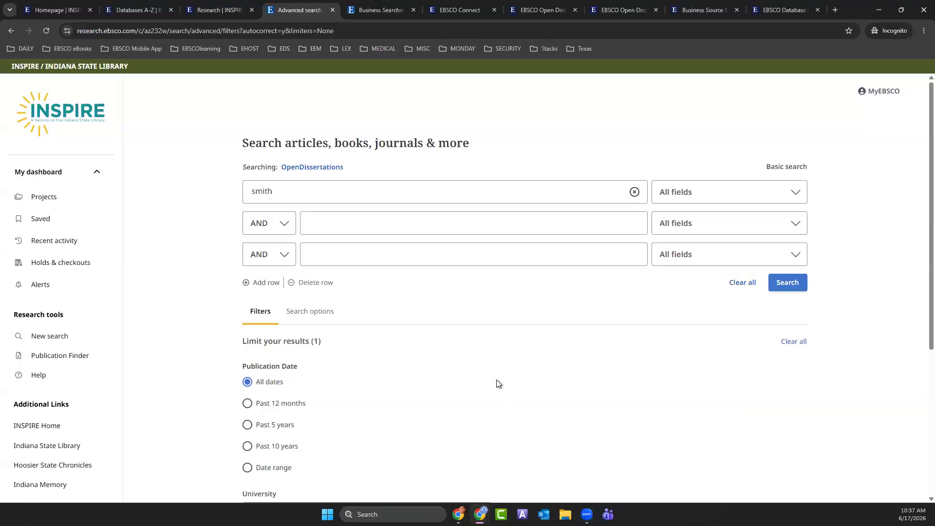
scroll(497, 384, "down", 4)
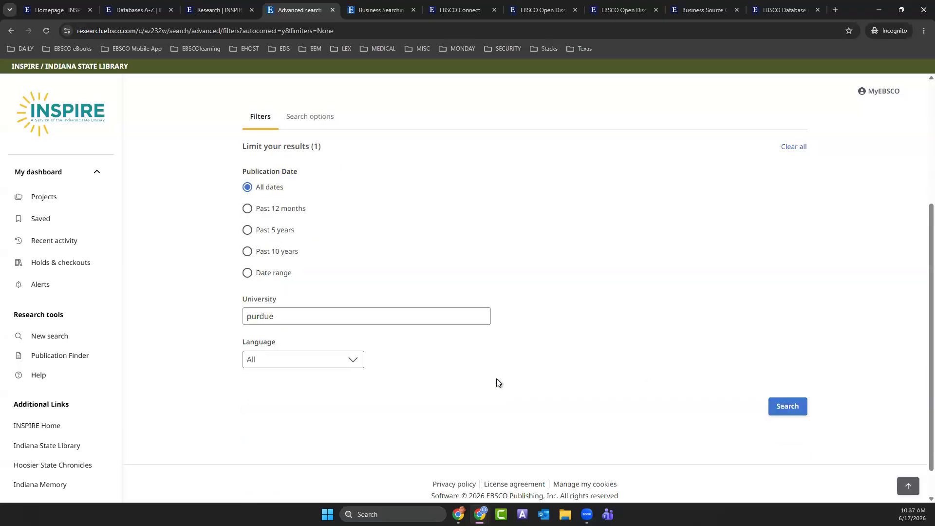
left_click(790, 406)
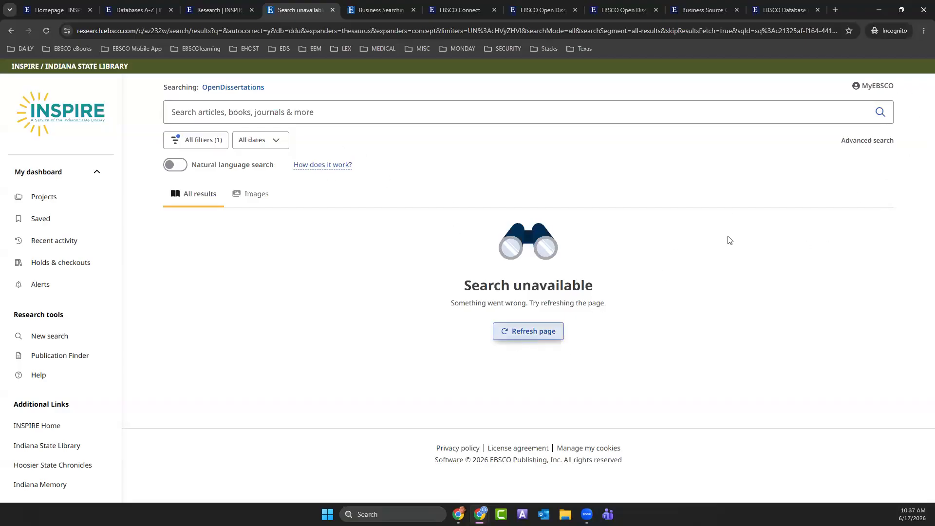
Return to advanced search, replace the first search term with immigrants, and try the search with the purdue limit
left_click(870, 142)
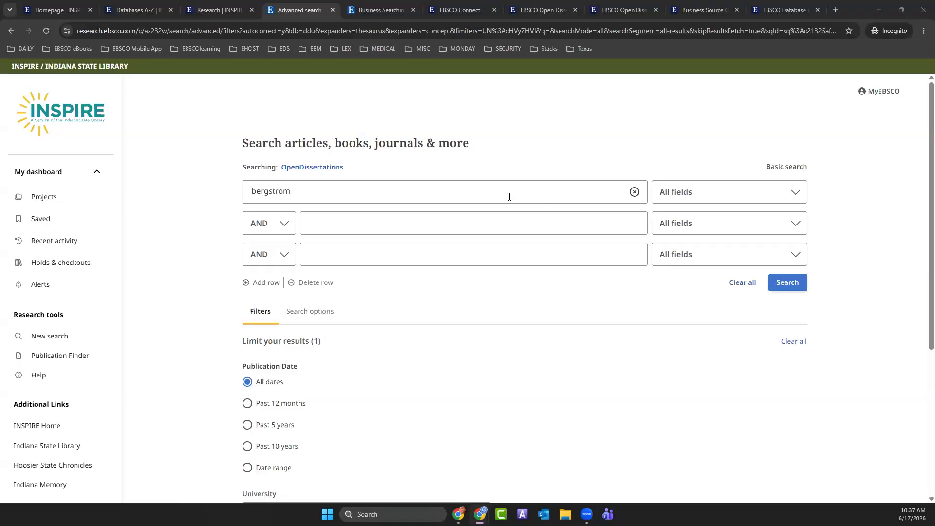
left_click(631, 197)
left_click(276, 196)
type("immigrants")
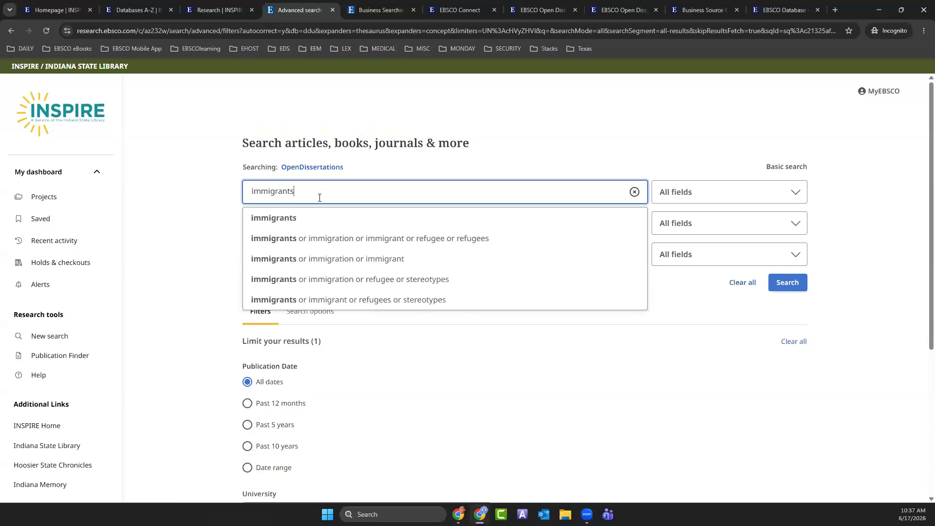
left_click(309, 218)
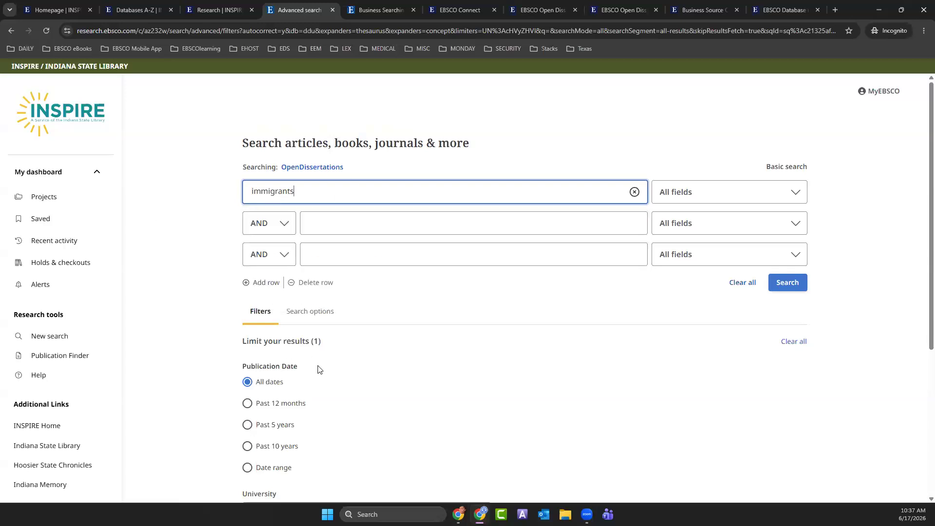
scroll(319, 371, "down", 4)
scroll(378, 237, "up", 1)
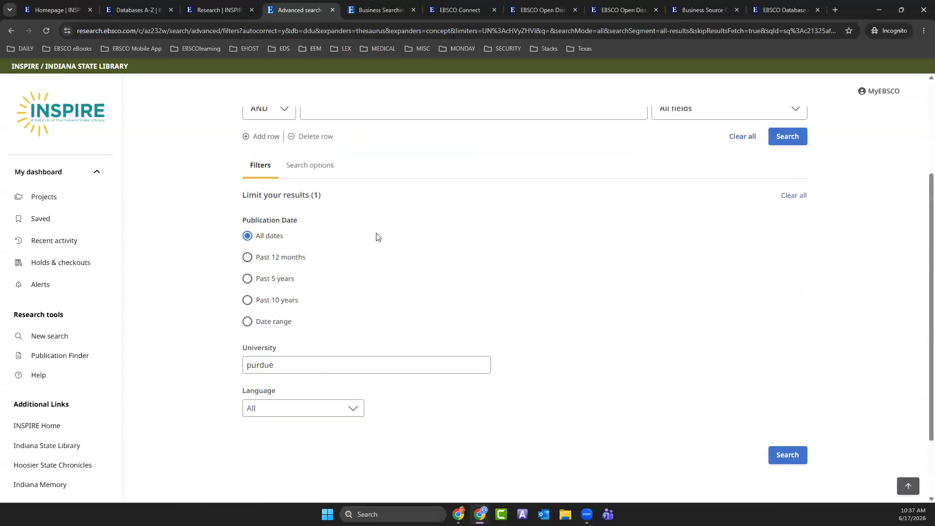
scroll(377, 237, "up", 2)
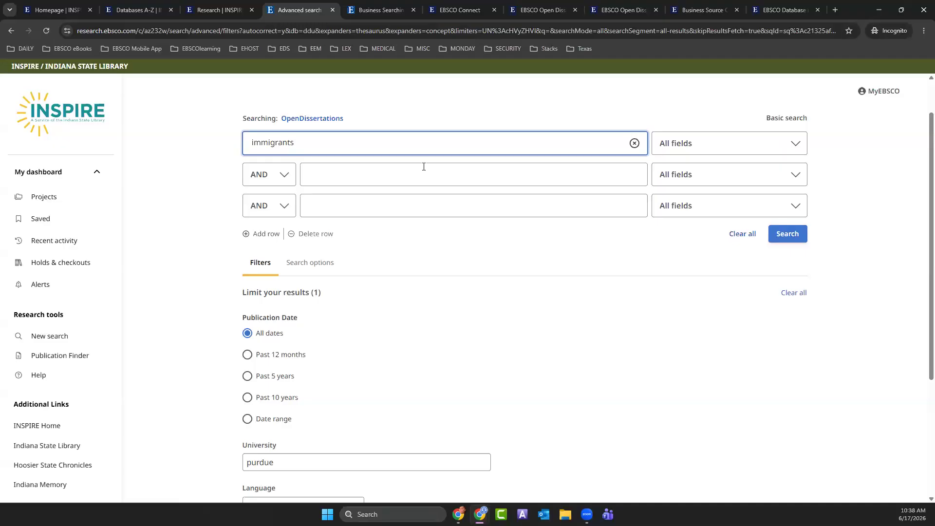
left_click(800, 242)
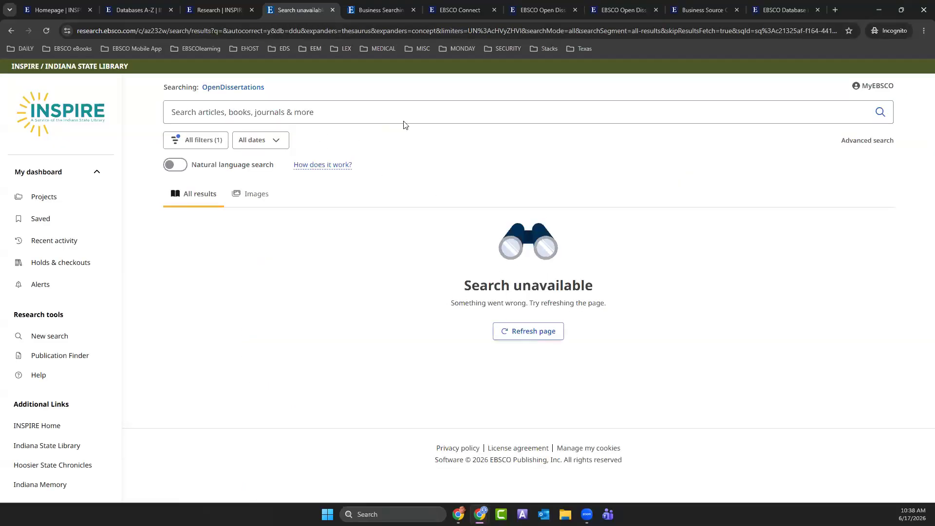
Return to advanced search and clear the first search term
left_click(865, 141)
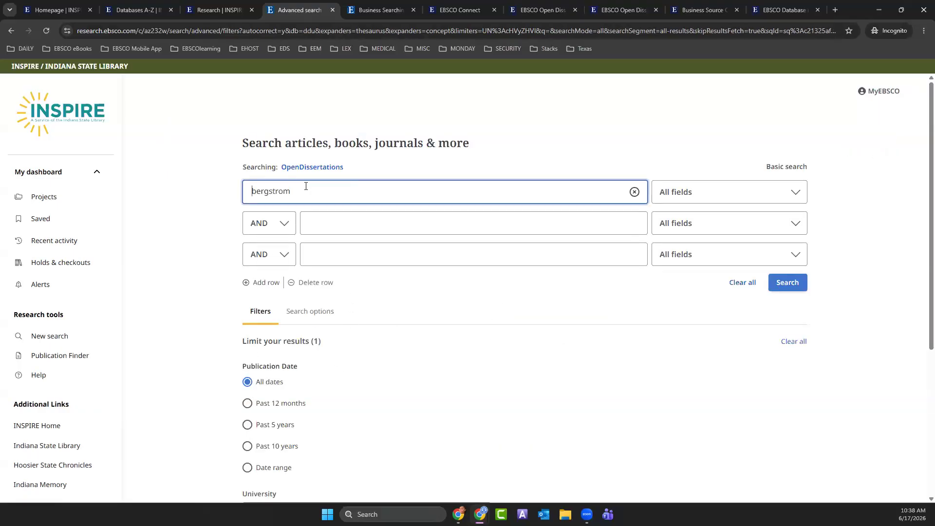
key("ctrl+a")
key("BackSpace")
scroll(362, 380, "down", 5)
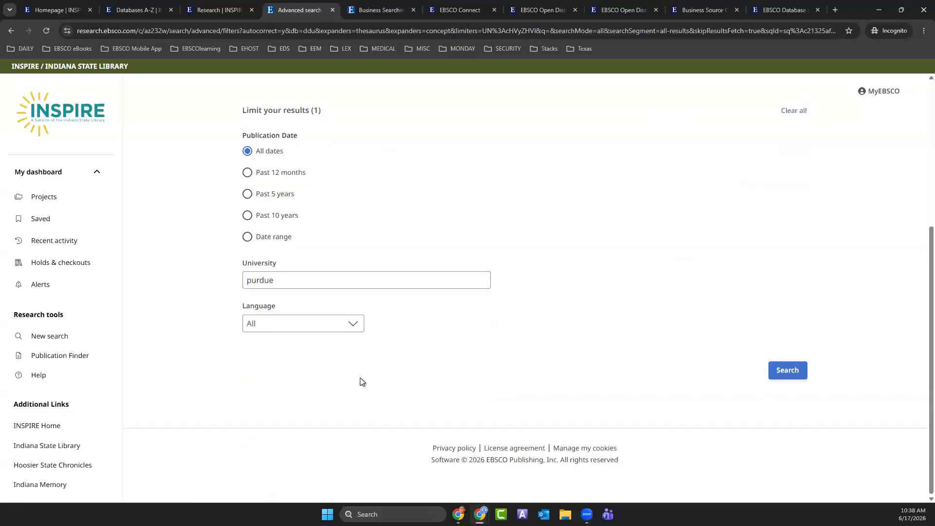
scroll(361, 380, "up", 5)
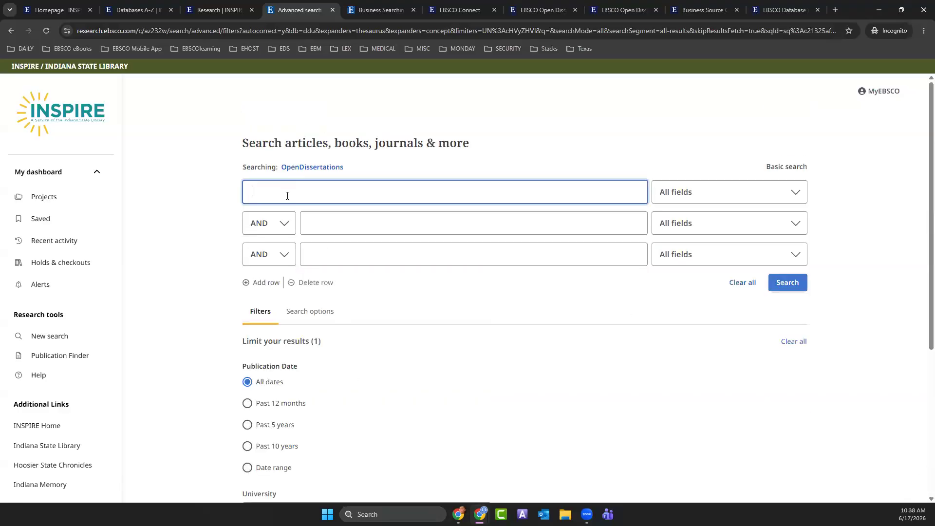
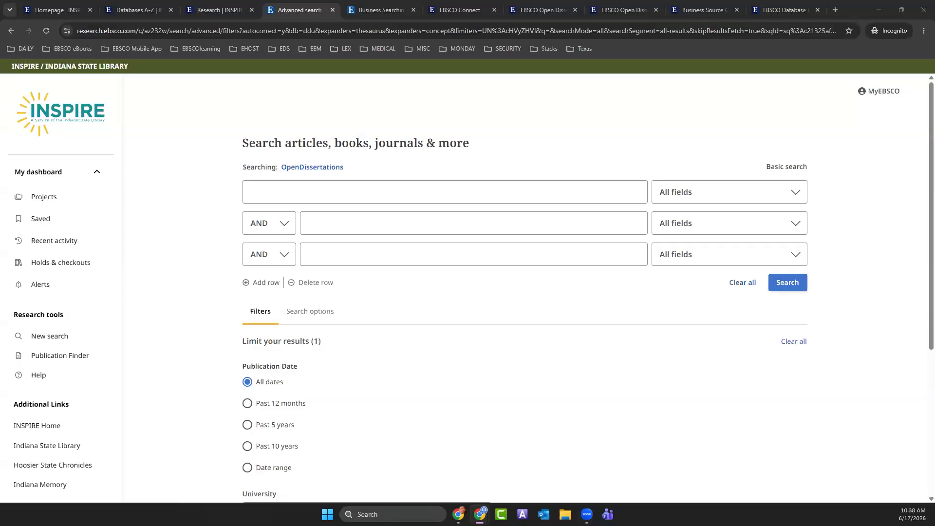
Start a fresh advanced search in OpenDissertations and enter engineering as the first search term
left_click(51, 336)
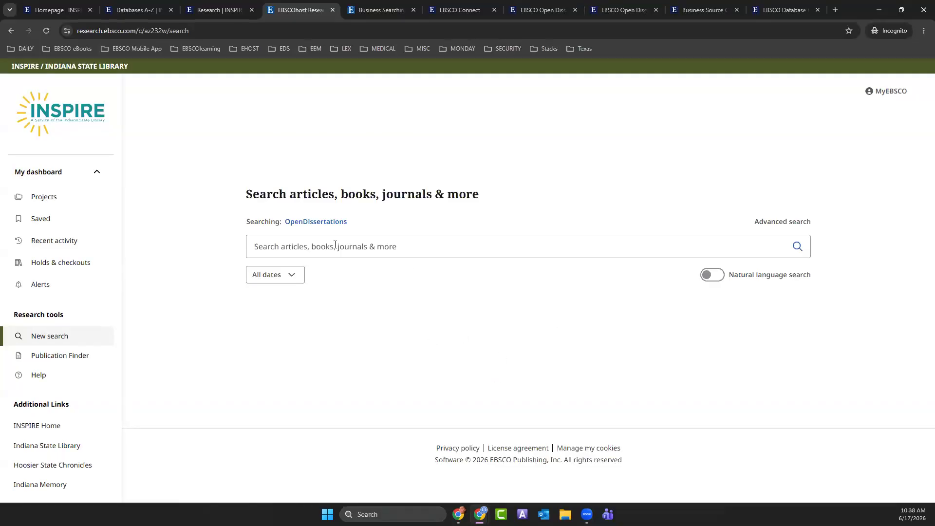
left_click(792, 222)
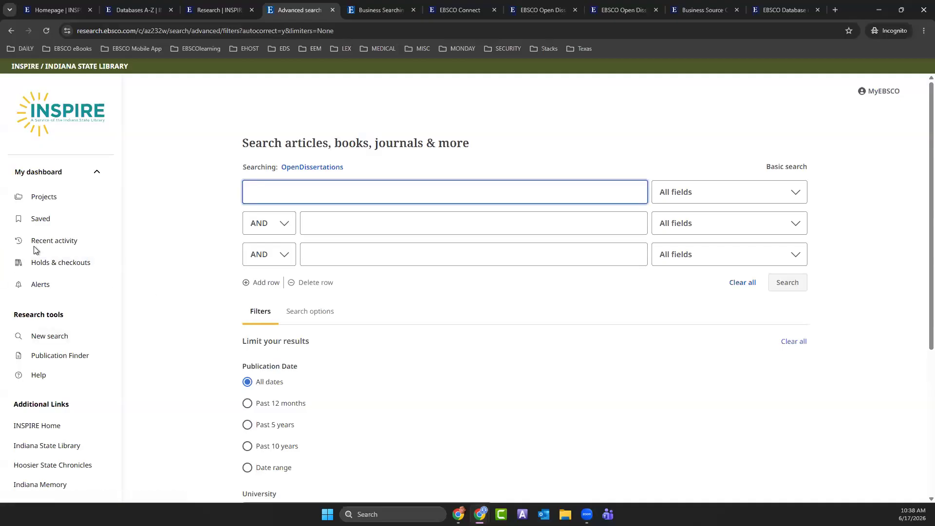
type("engi")
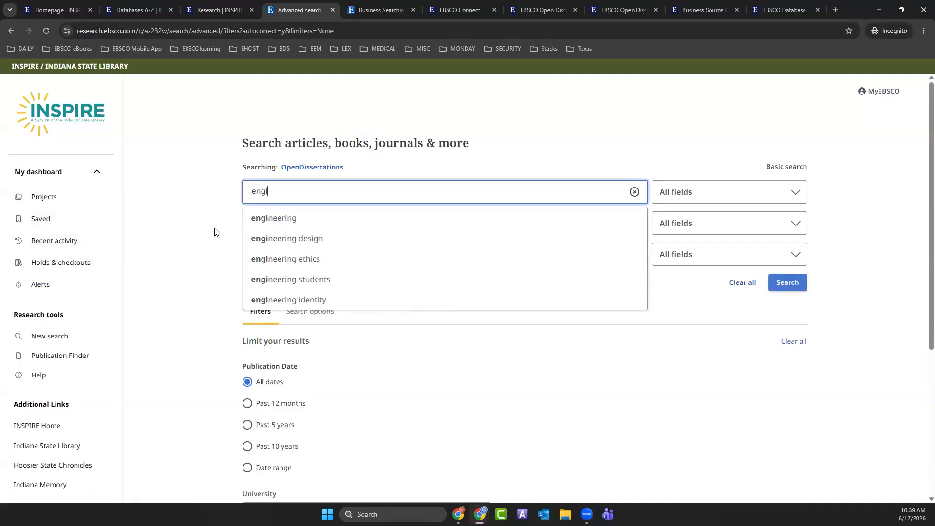
type("neering")
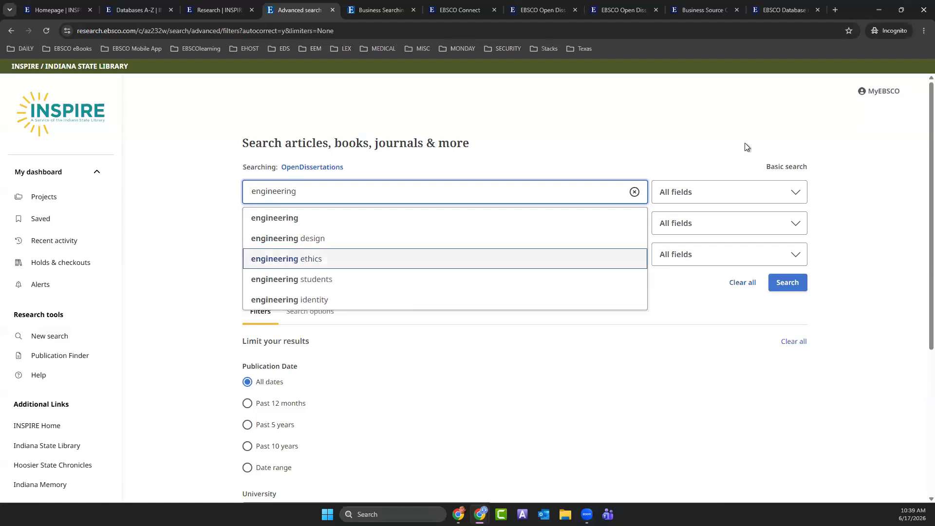
left_click(597, 133)
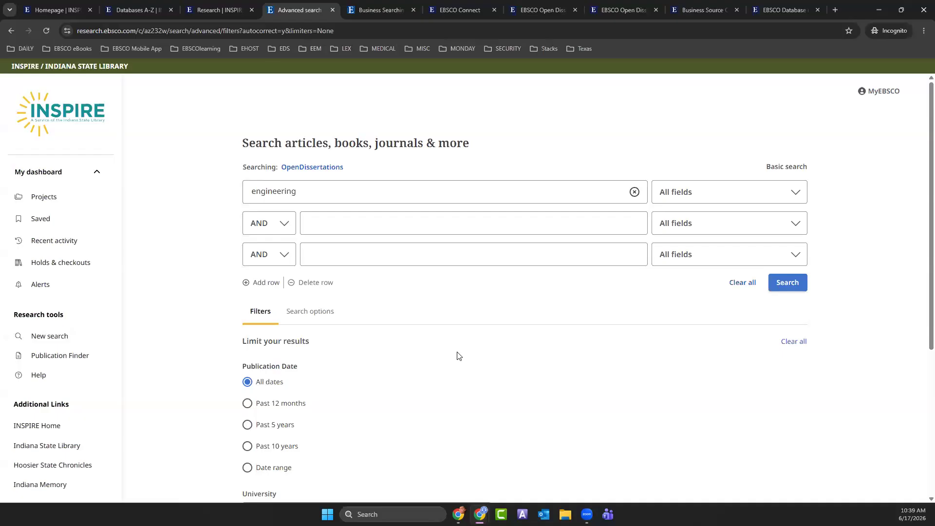
Limit the University to purdue and try to run the engineering search, continuing to the sign-in page
scroll(456, 355, "down", 4)
left_click(312, 317)
type("p")
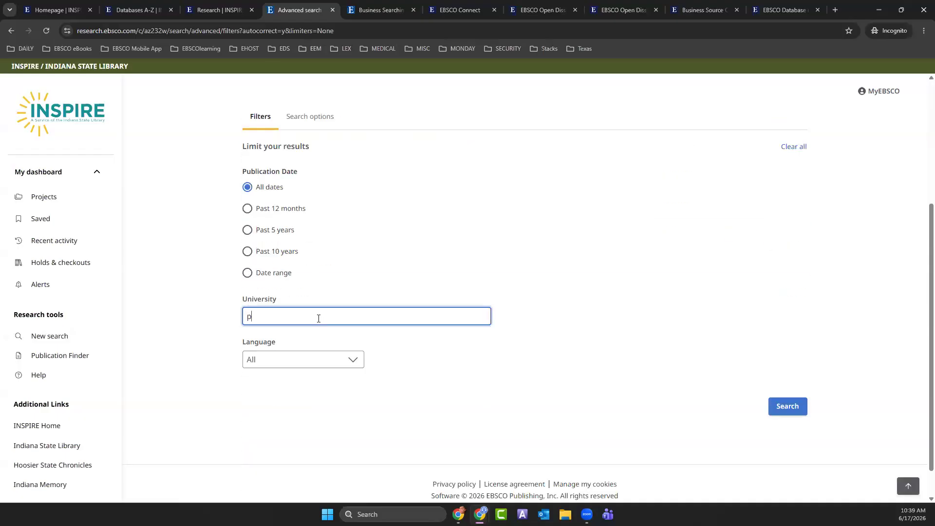
type("urdue")
scroll(725, 341, "down", 1)
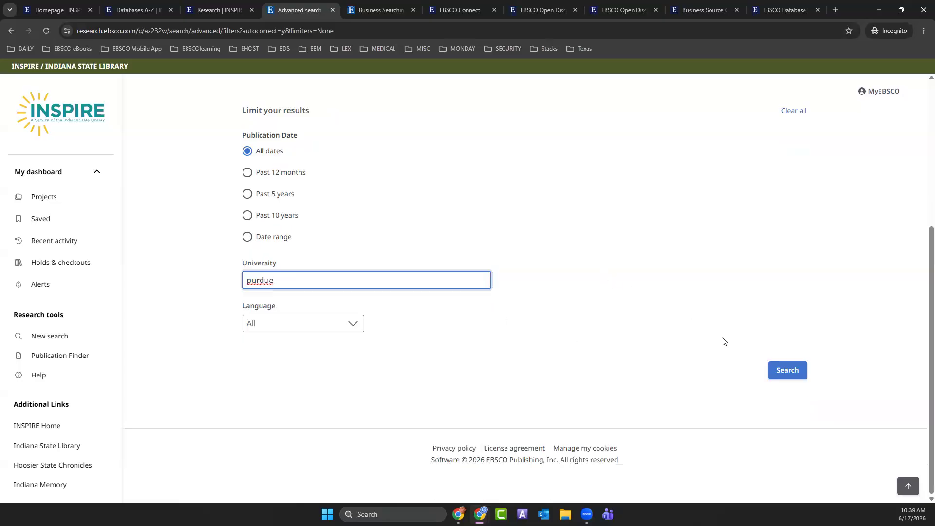
left_click(776, 371)
left_click(553, 340)
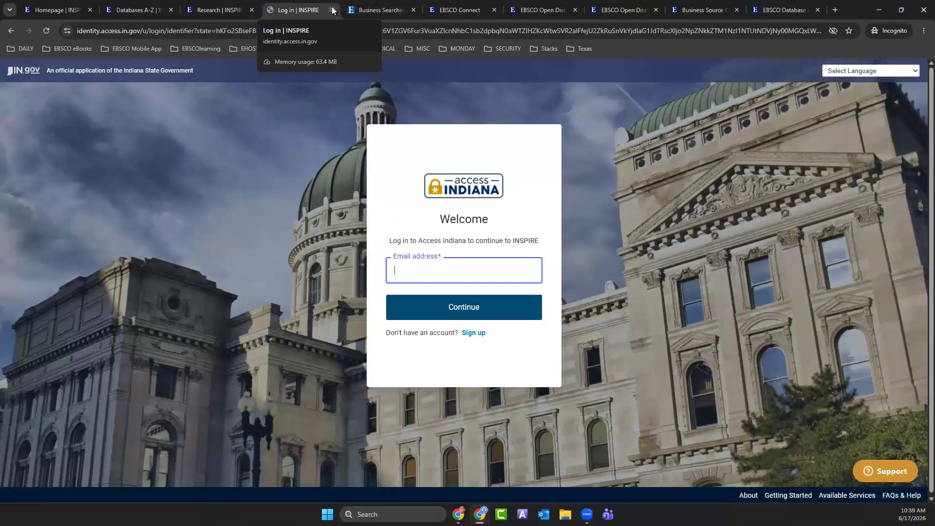
left_click(332, 9)
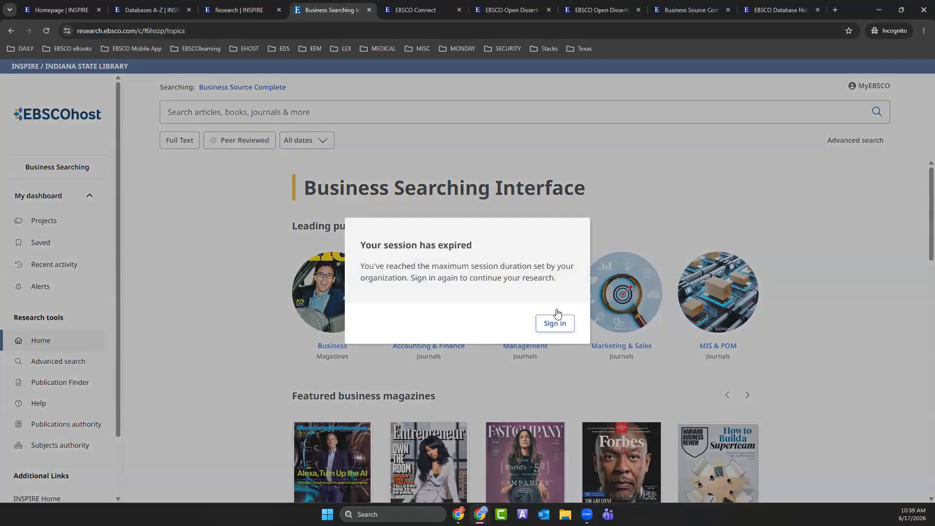
left_click(369, 10)
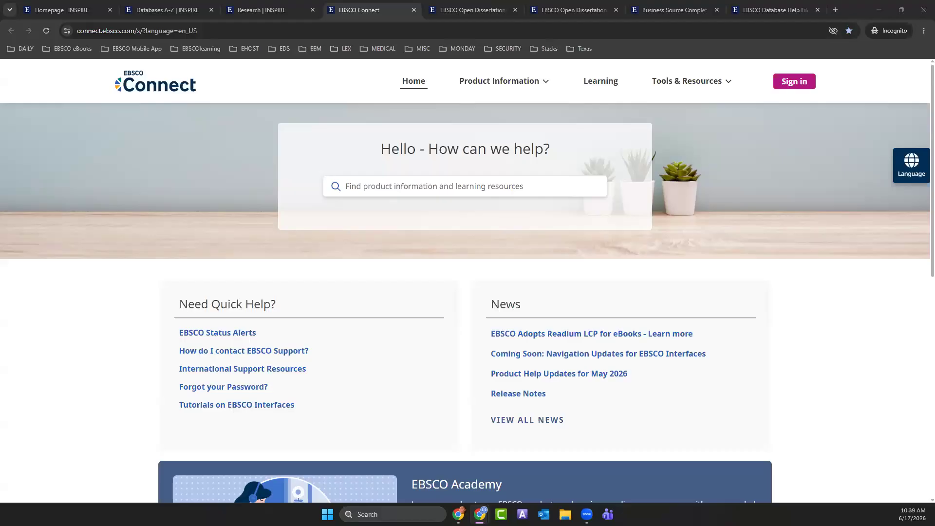
left_click(835, 10)
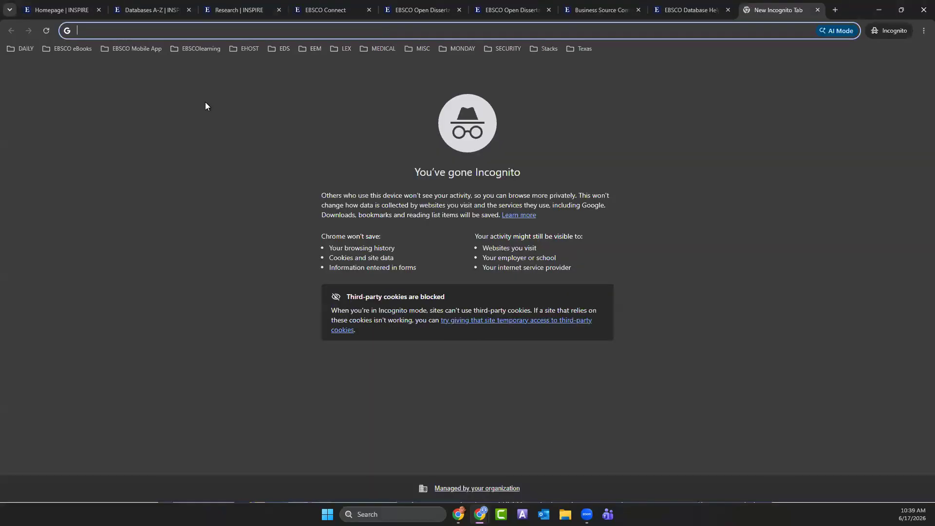
type("https://research.ebsco.com/c/az232w?acr_values=uid")
key("Return")
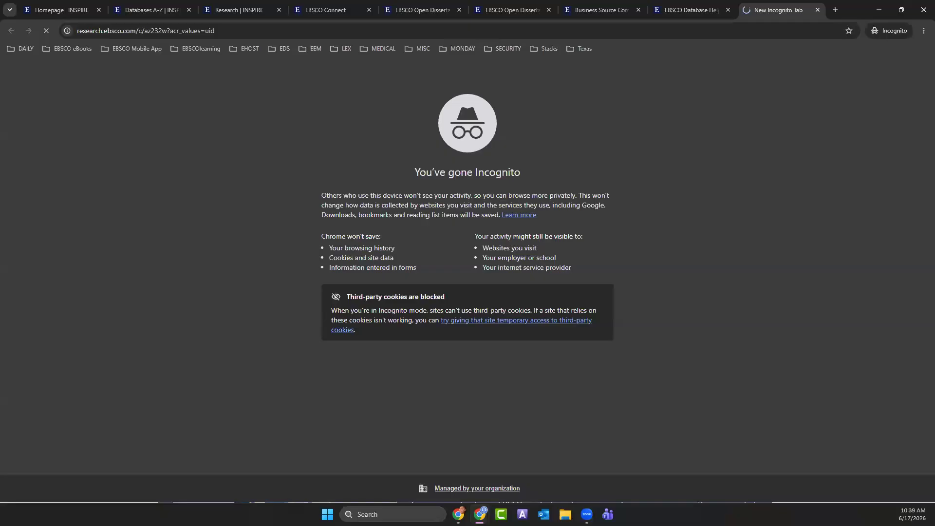
Sign in to INSPIRE by entering the account username and pasting the password
left_click(400, 263)
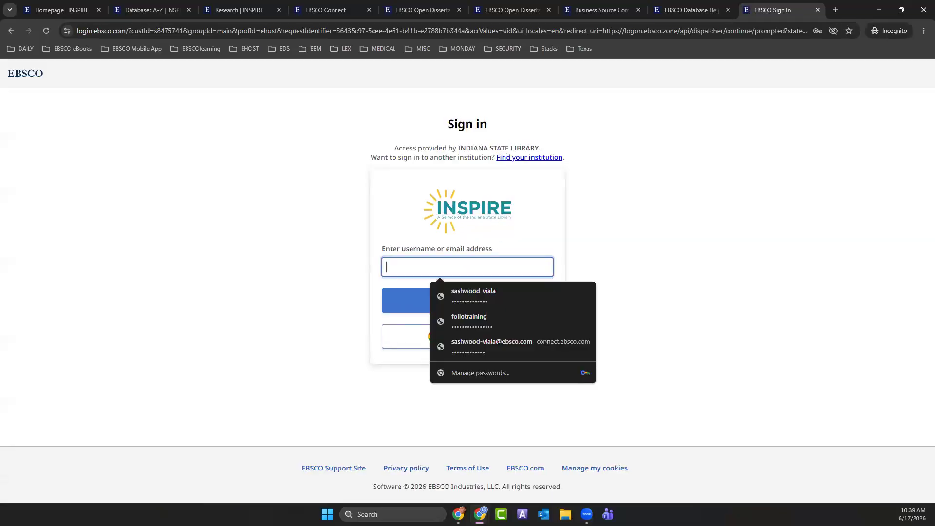
type("SBCOT")
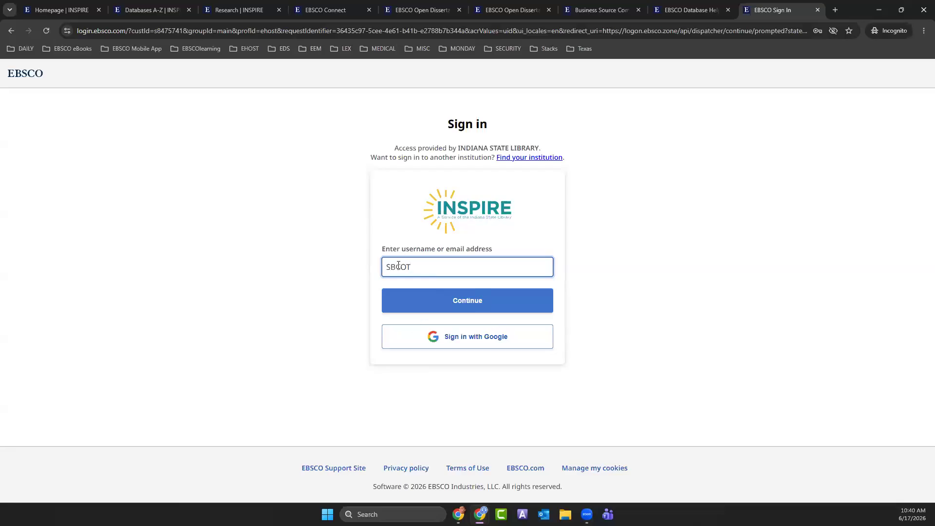
key("BackSpace")
key("BackSpace")
type("EBS")
left_click(506, 317)
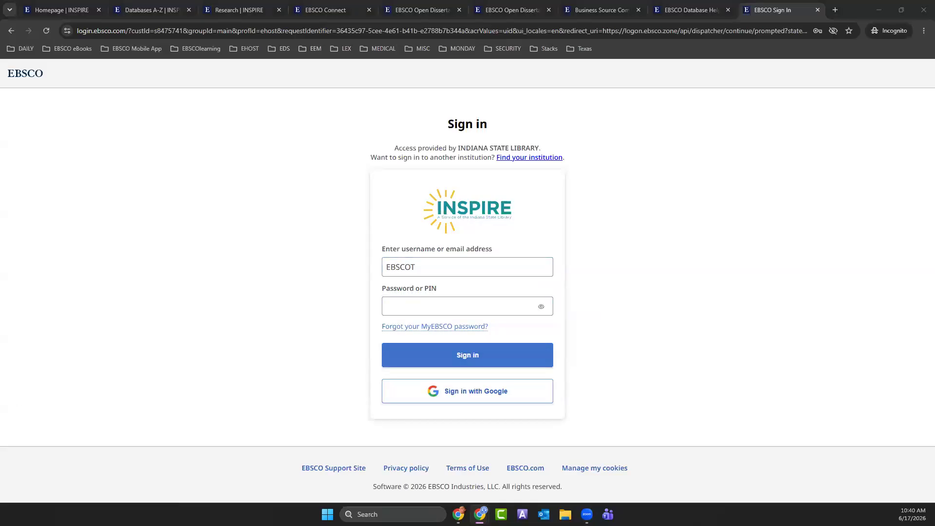
left_click(417, 305)
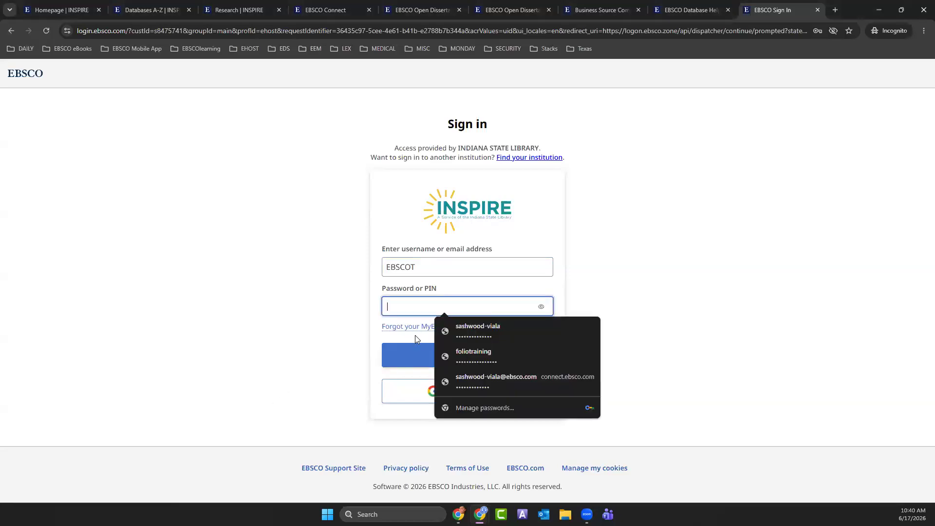
key("ctrl+v")
key("Return")
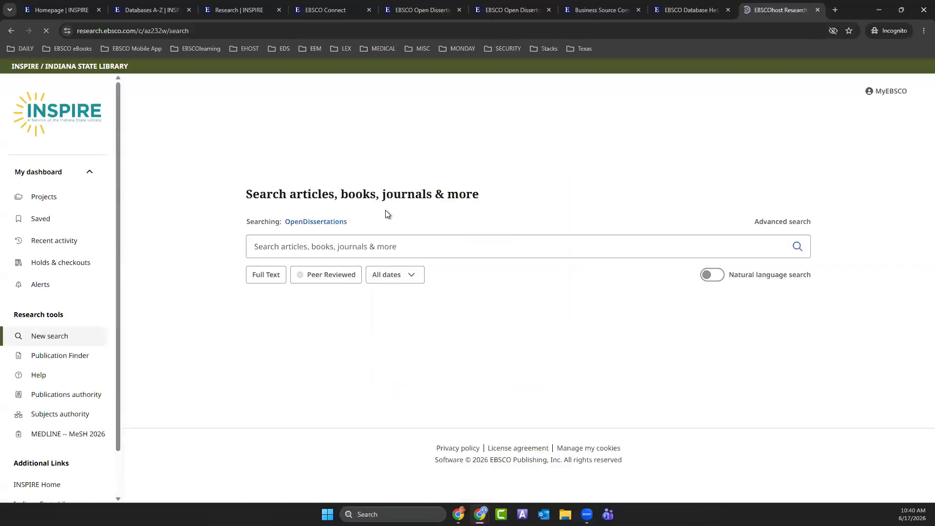
Switch to the advanced search of OpenDissertations and enter engineering as the first search term
left_click(372, 241)
left_click(807, 222)
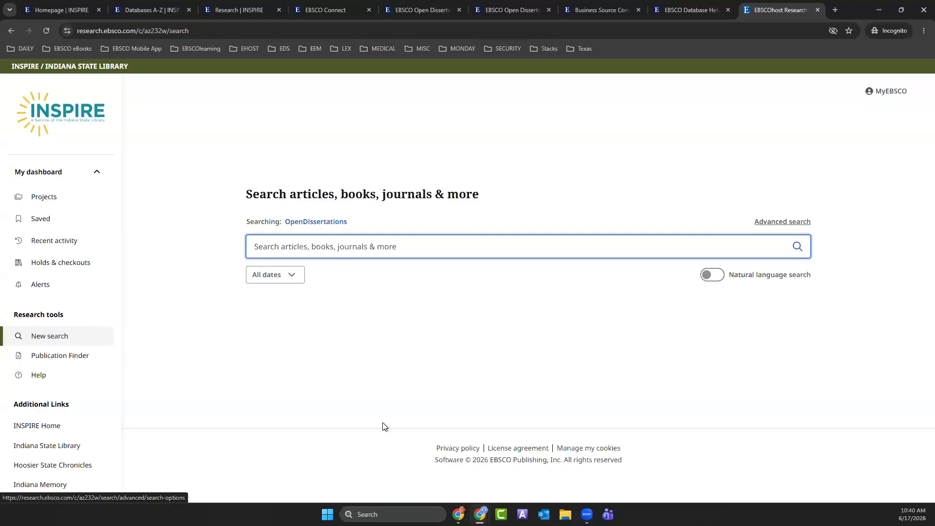
type("engineering")
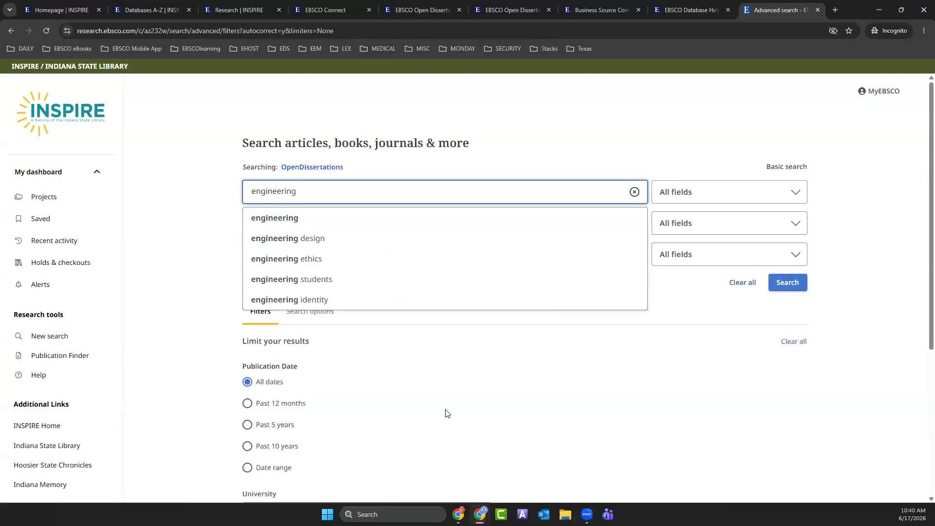
left_click(303, 378)
Limit the University to purdue and run the engineering search
scroll(341, 292, "down", 1)
scroll(341, 366, "down", 3)
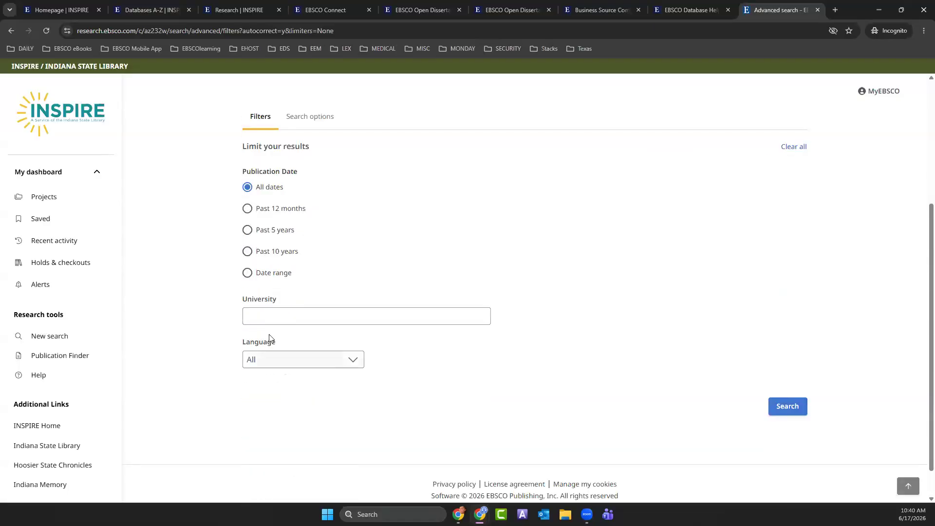
left_click(276, 315)
type("purdue")
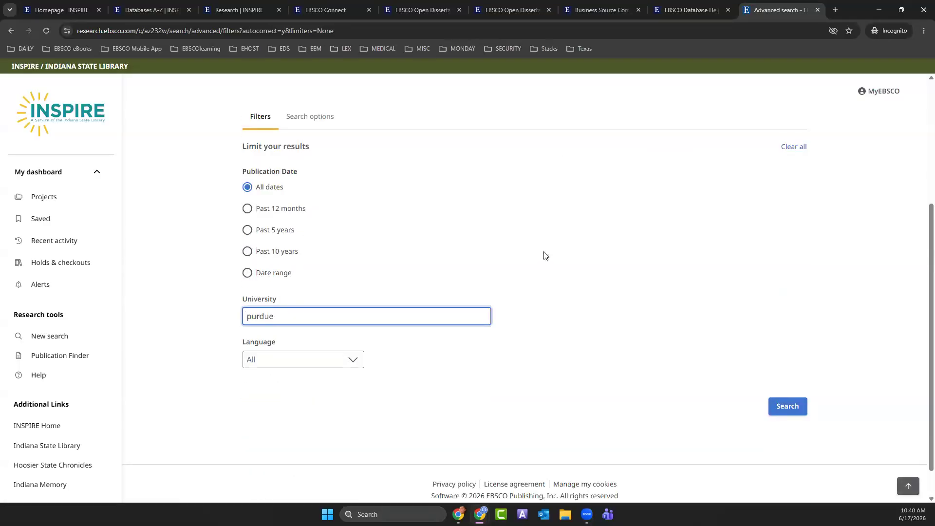
scroll(546, 258, "up", 1)
scroll(546, 259, "up", 3)
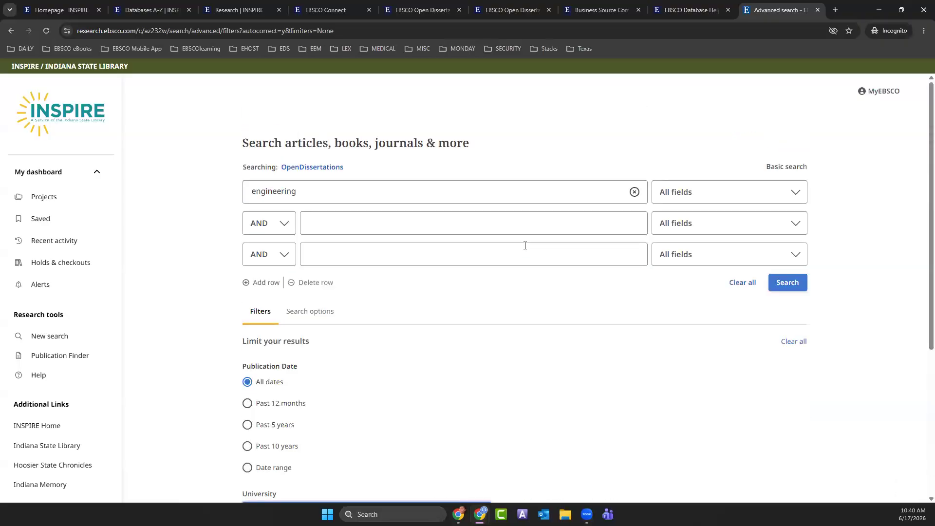
scroll(780, 424, "down", 4)
left_click(788, 408)
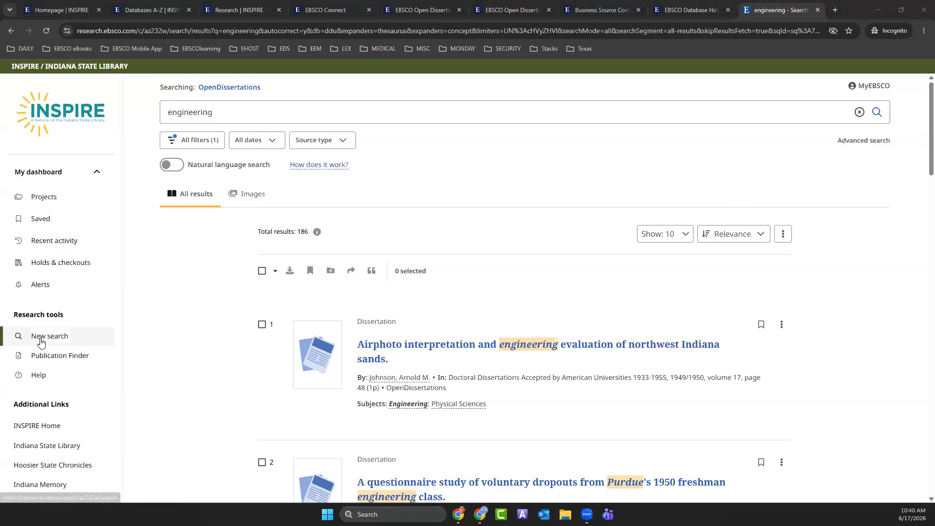
Start a new advanced search in OpenDissertations and enter Relationships of Reform as the first search term
left_click(45, 337)
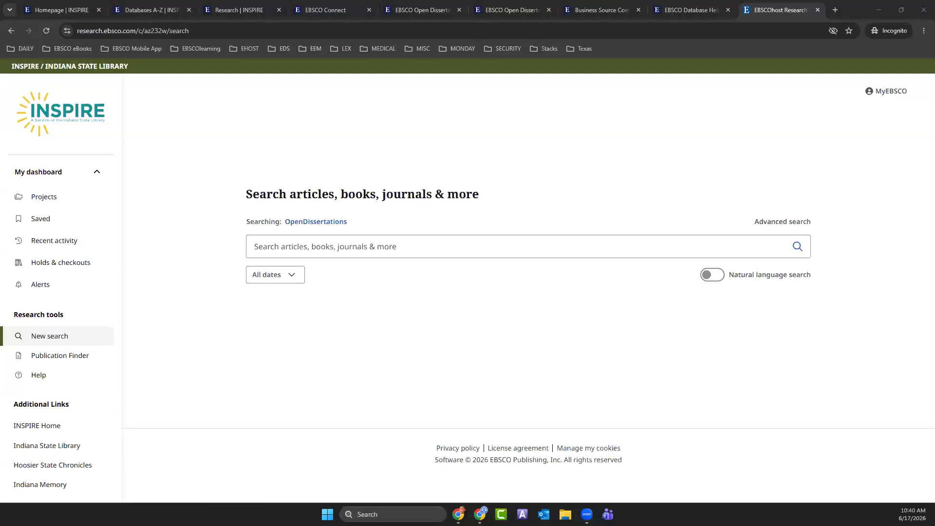
left_click(292, 246)
type("Relationships of Reform")
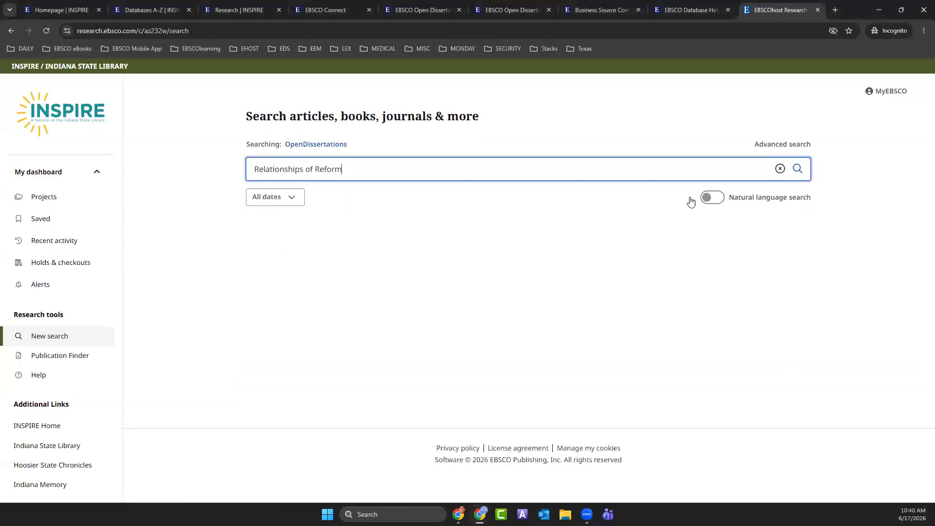
left_click(791, 146)
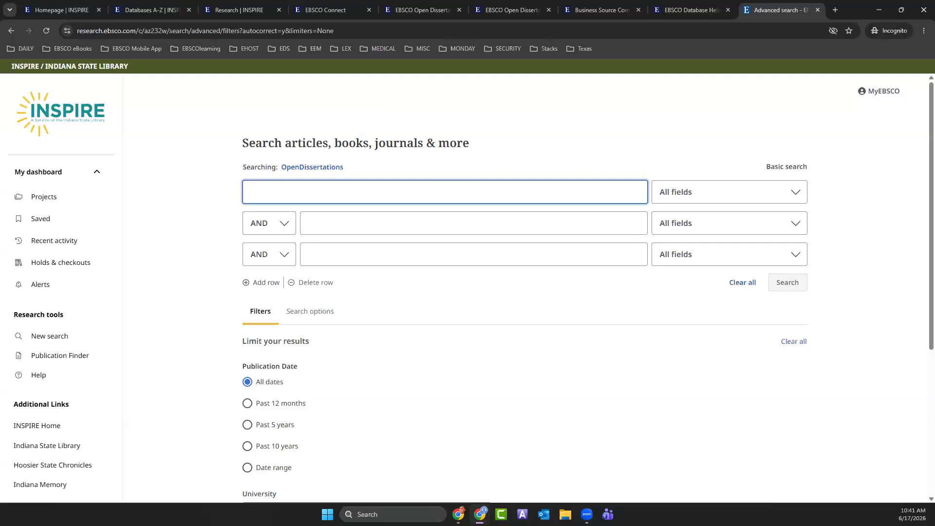
type("Relationships of Reform")
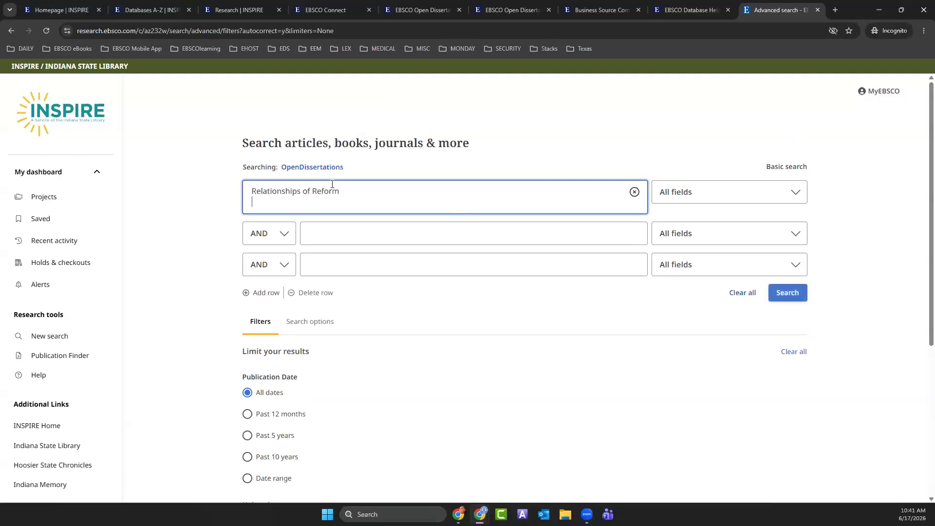
key("BackSpace")
Restrict the first search term to the Title - TI field and run the search
left_click(779, 201)
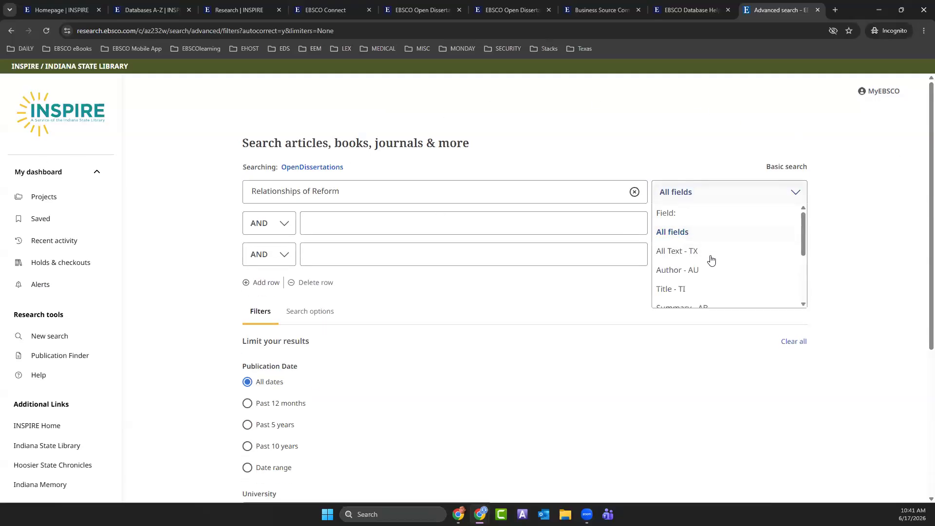
left_click(683, 289)
scroll(402, 283, "down", 2)
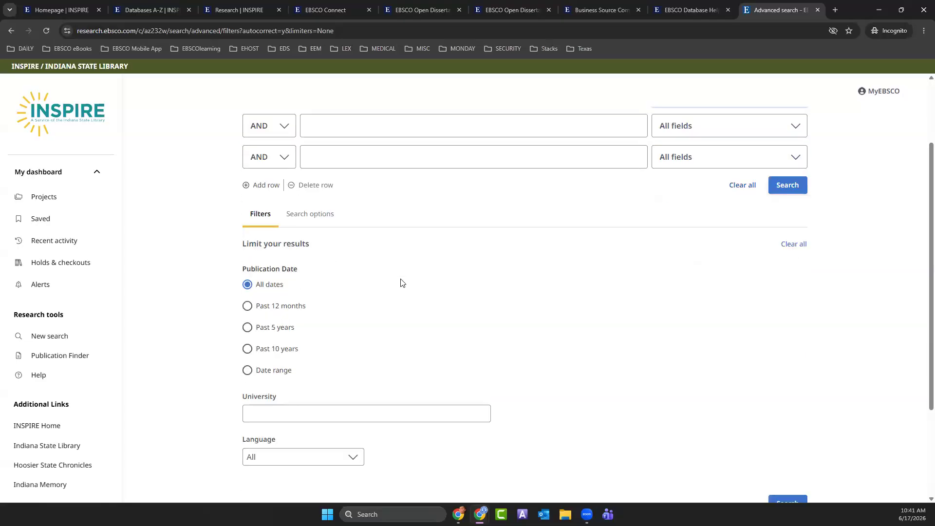
left_click(787, 187)
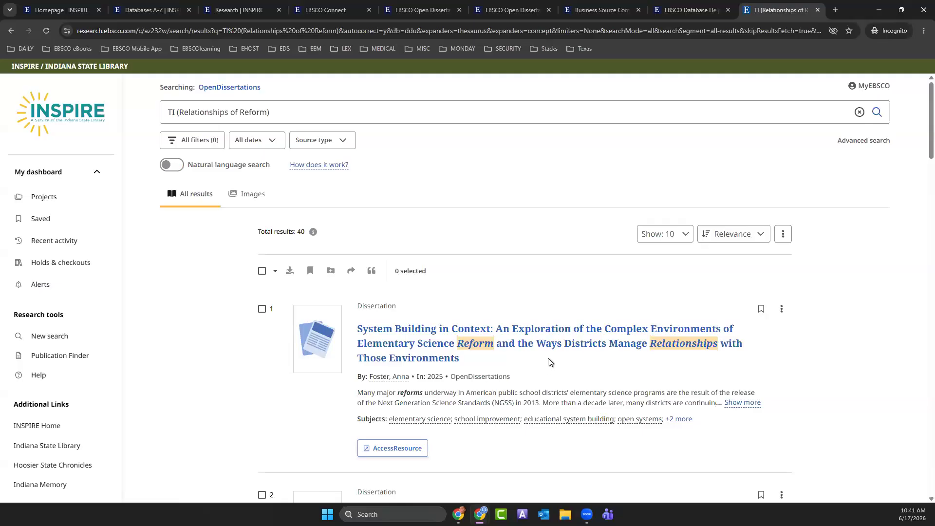
Review the title results, then refine the advanced search with the author's surname as a second term in Author - AU and run it
scroll(500, 319, "down", 6)
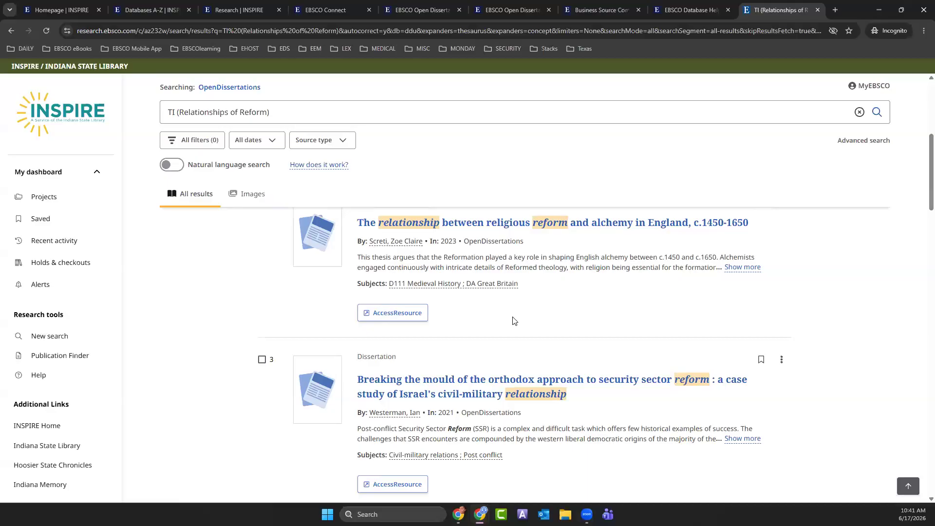
scroll(668, 281, "up", 3)
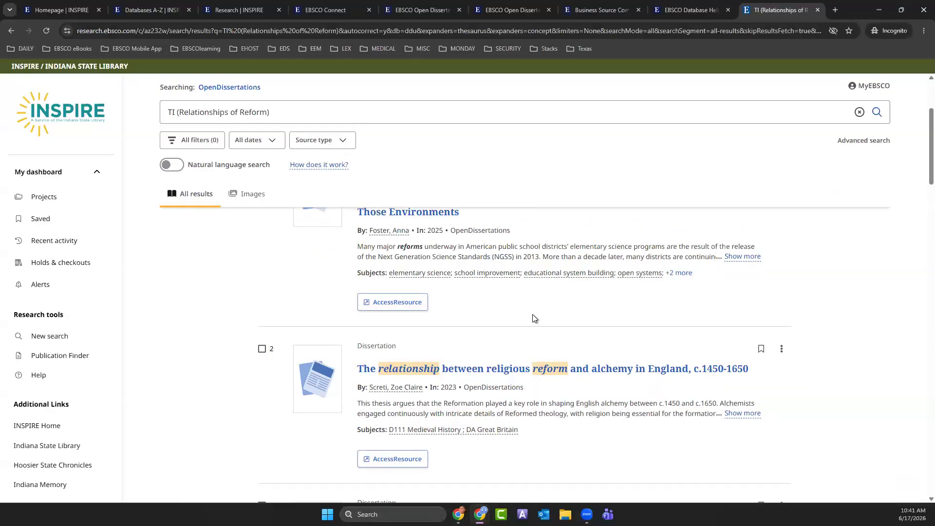
scroll(534, 318, "up", 3)
left_click(857, 146)
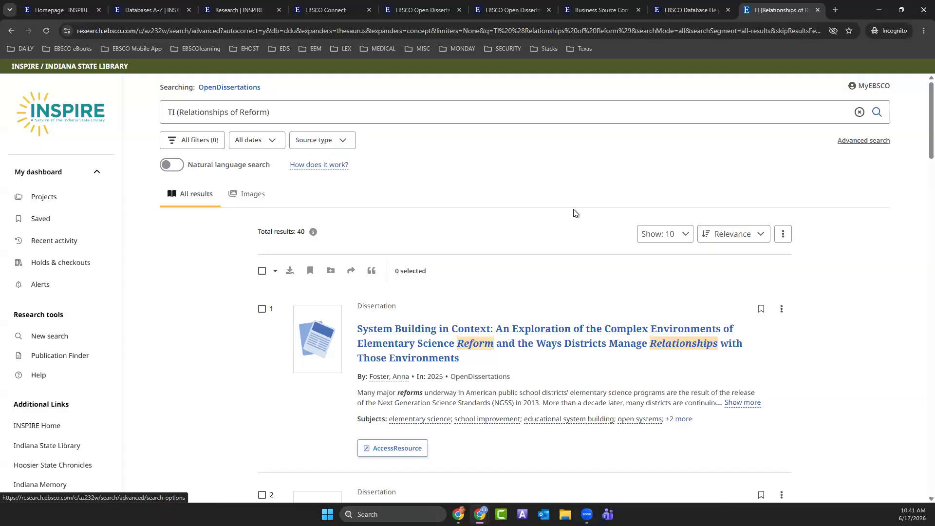
left_click(346, 223)
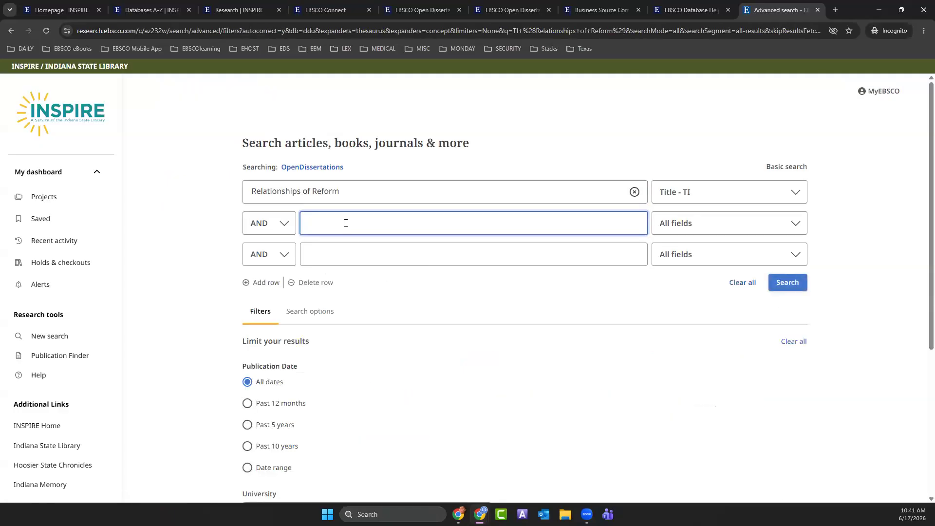
type("bergs")
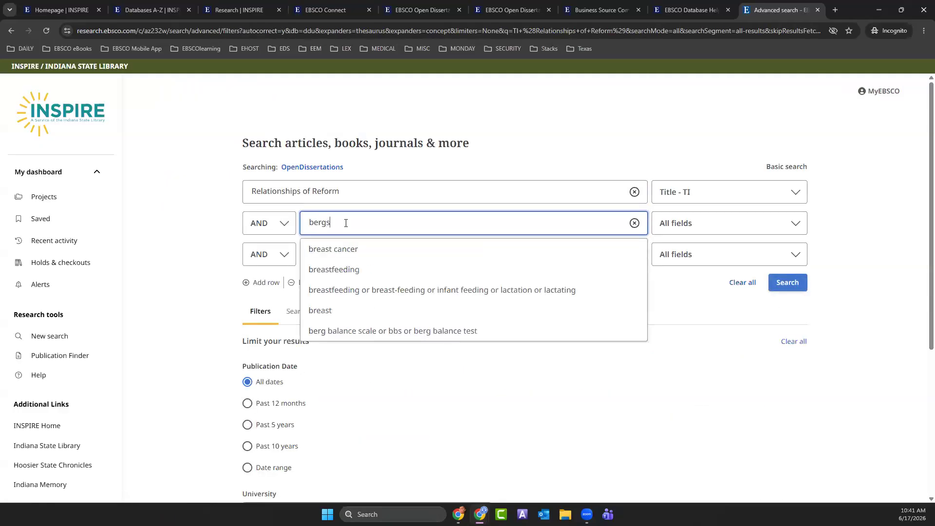
type("trom")
left_click(795, 223)
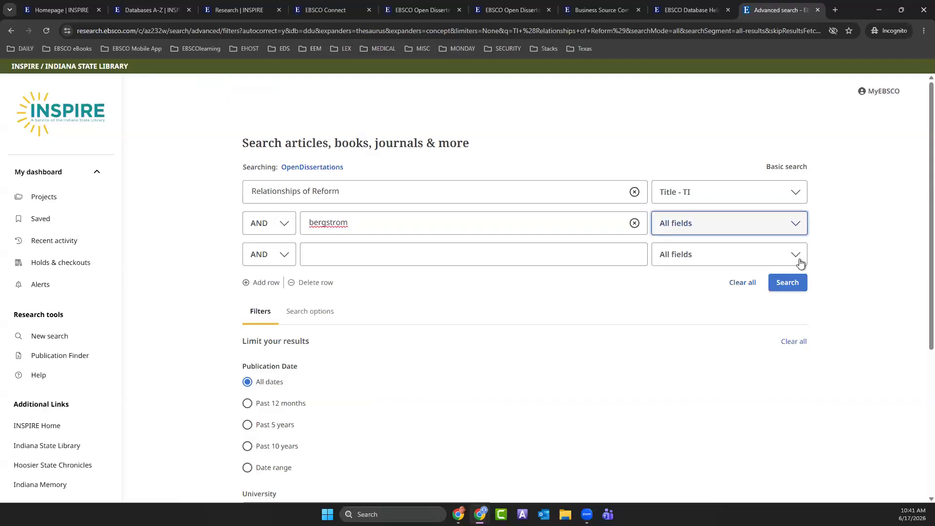
left_click(708, 306)
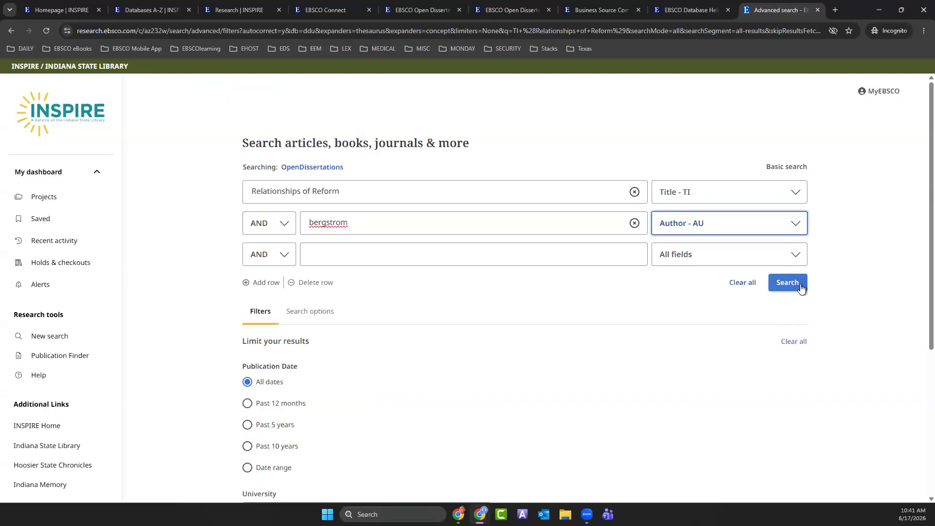
left_click(787, 282)
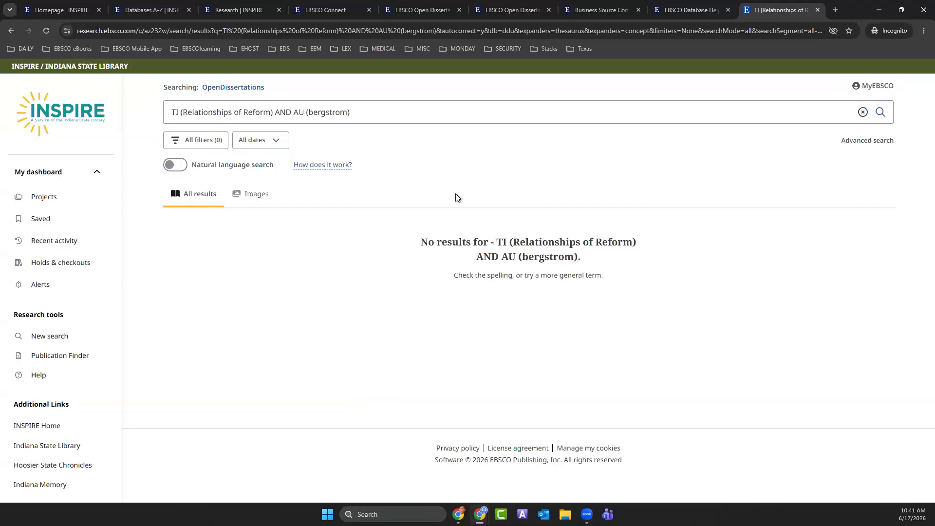
Go back to the advanced search form, clear the author term, and reset its field to All fields
left_click(11, 32)
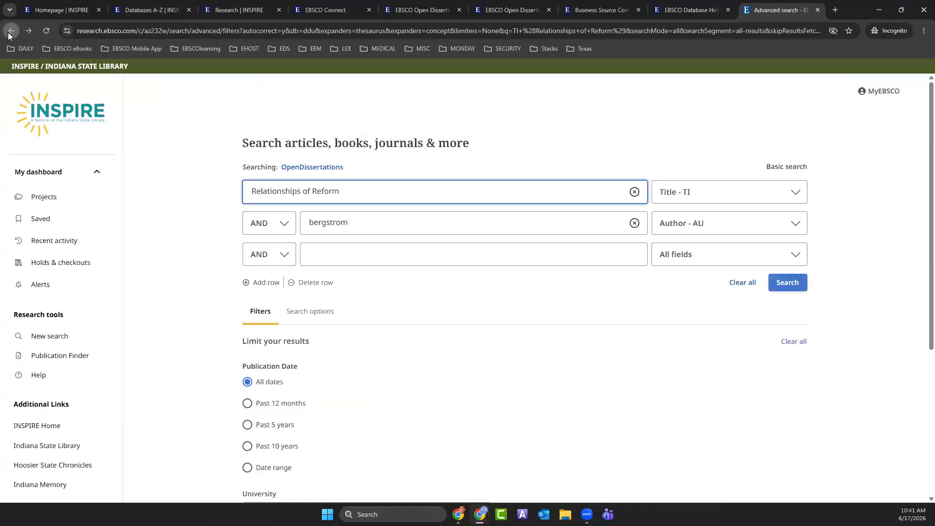
right_click(9, 35)
left_click(547, 390)
scroll(548, 390, "down", 4)
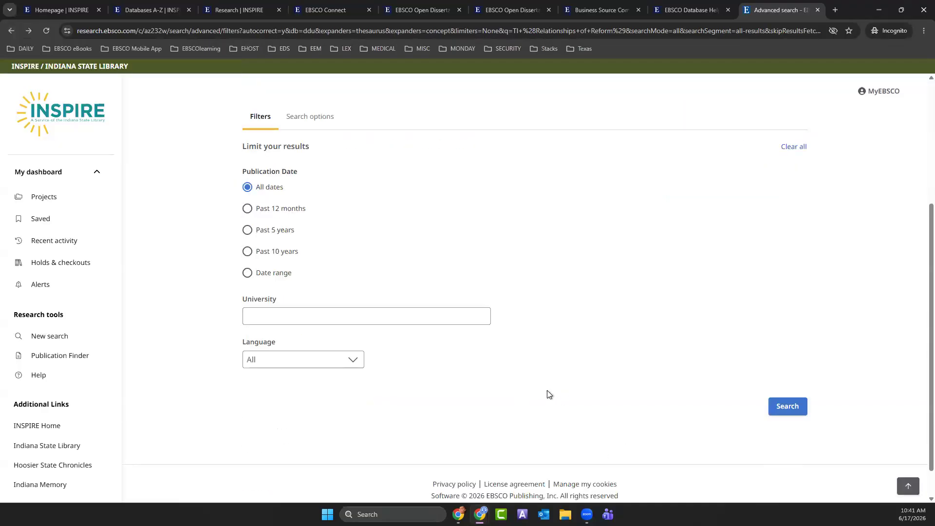
scroll(547, 390, "up", 3)
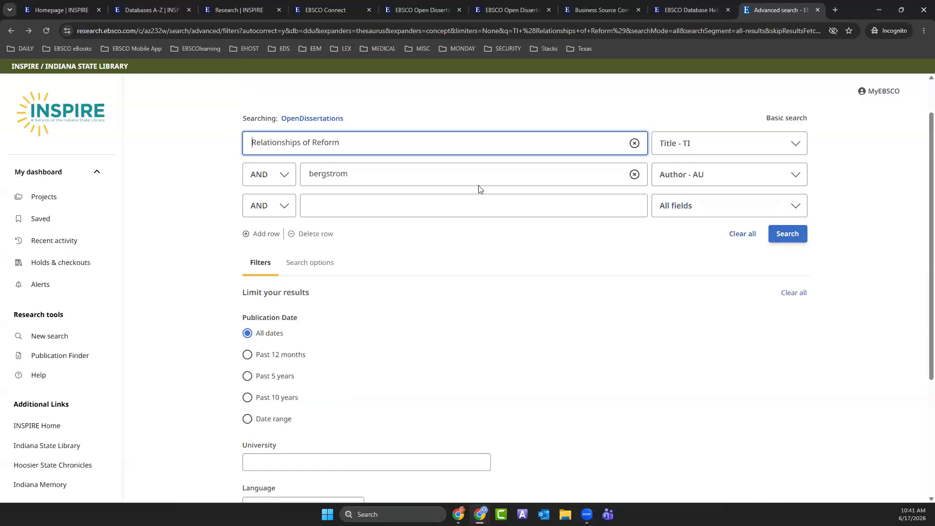
left_click(634, 173)
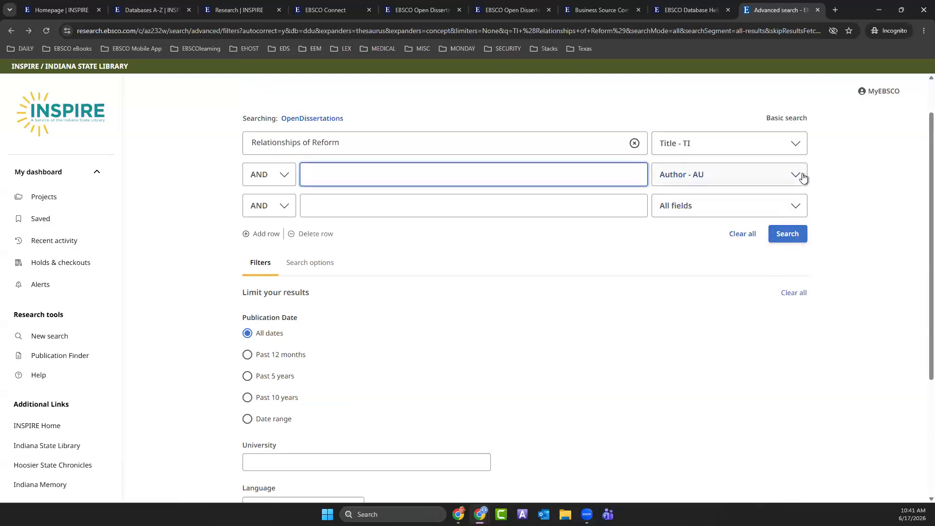
left_click(803, 178)
left_click(677, 213)
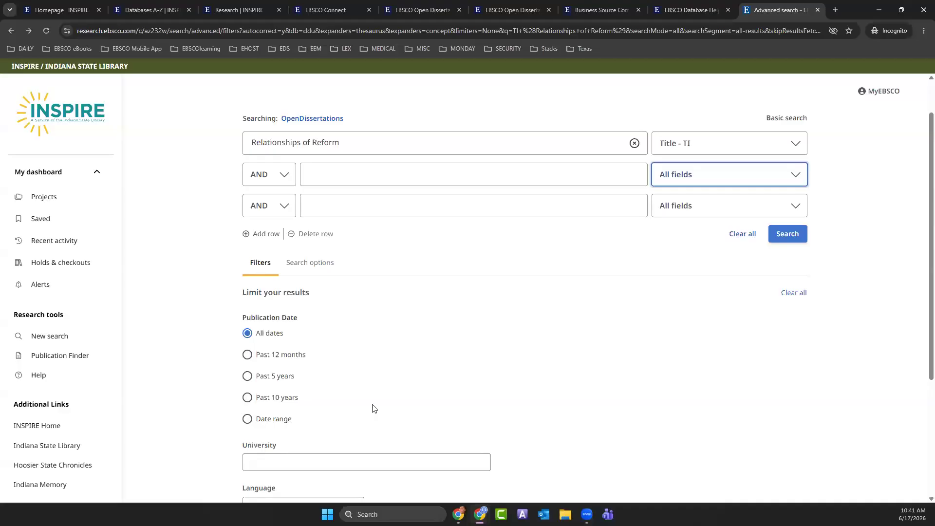
Limit the University to purdue and run the Relationships of Reform title search
scroll(373, 408, "down", 1)
left_click(317, 417)
type("purdue")
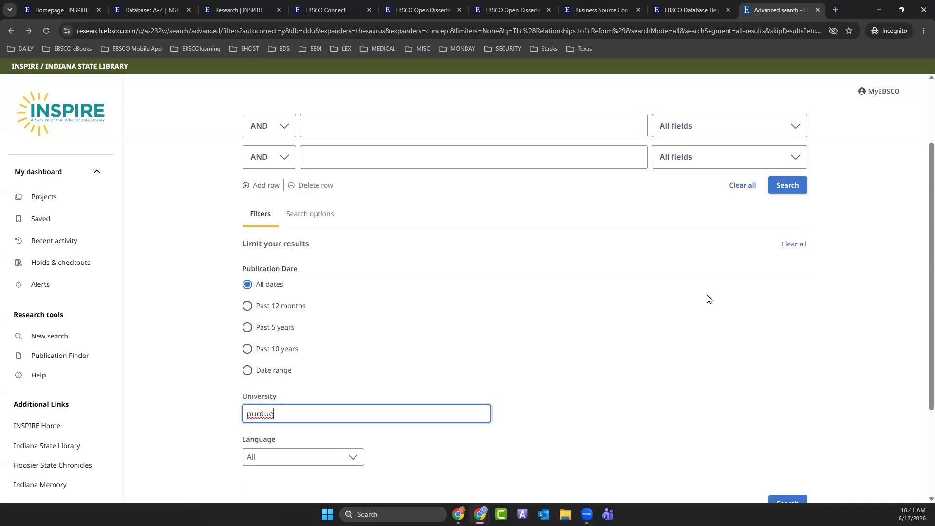
scroll(731, 316, "down", 3)
left_click(799, 375)
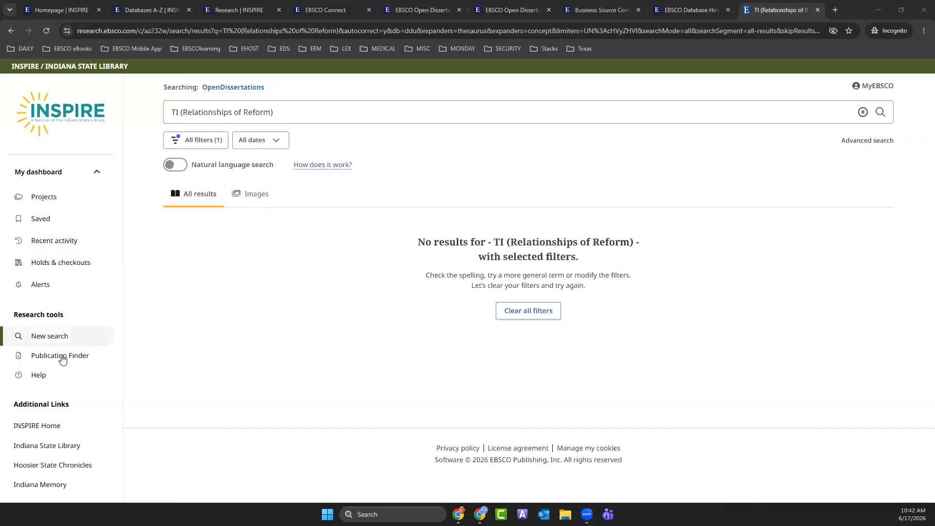
Start a new basic search and select all databases as its search scope
left_click(98, 336)
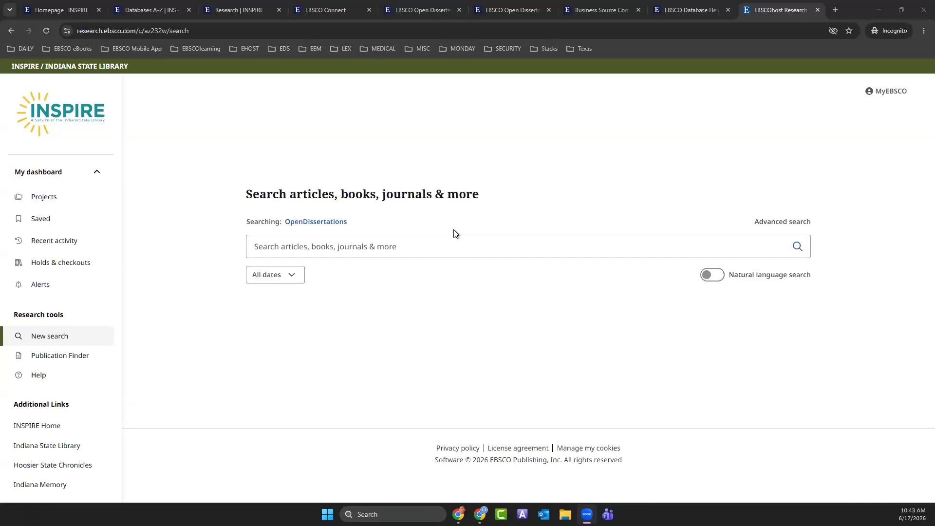
left_click(315, 223)
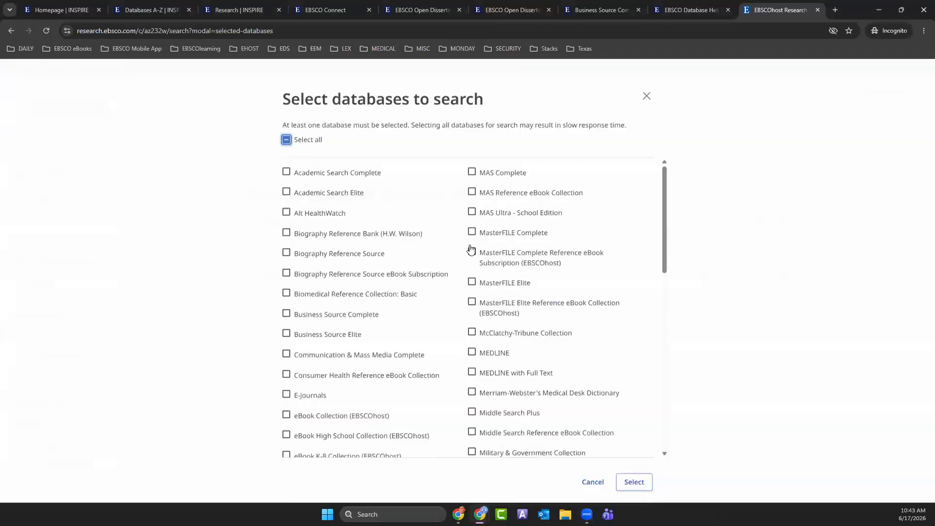
left_click(287, 141)
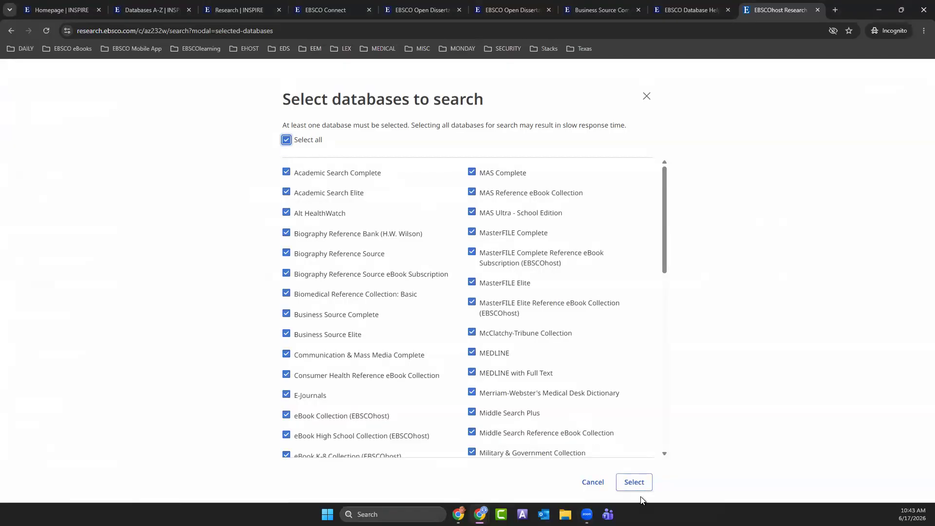
left_click(644, 487)
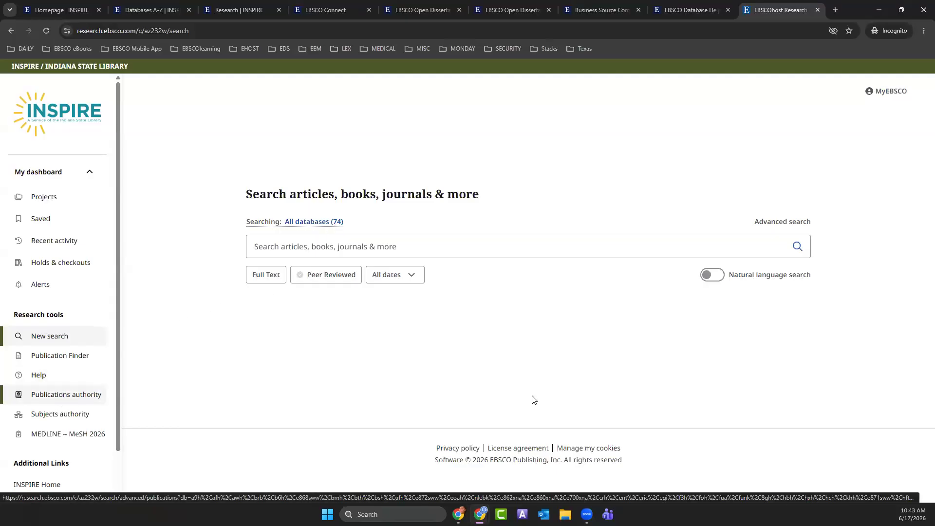
Open the publications browser in the advanced search, try Business Source Complete, and switch back to Academic Search Complete
left_click(785, 221)
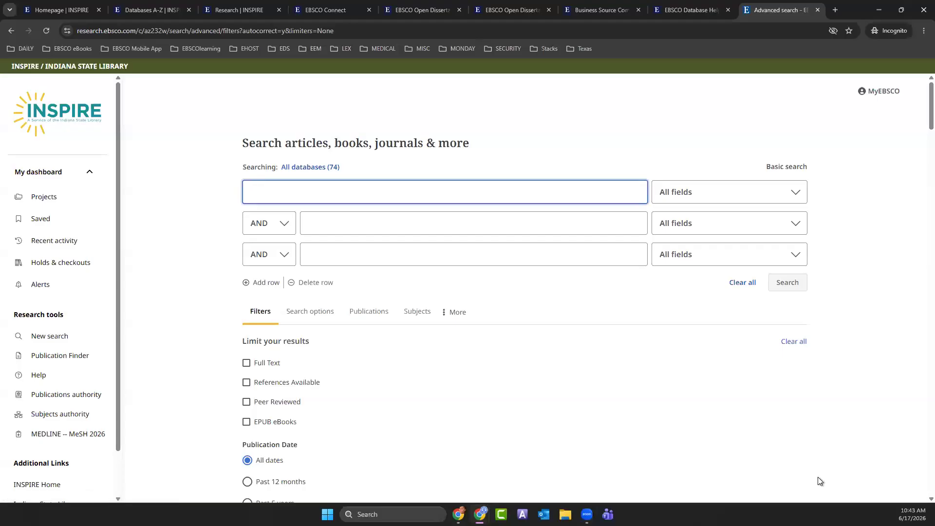
left_click(365, 315)
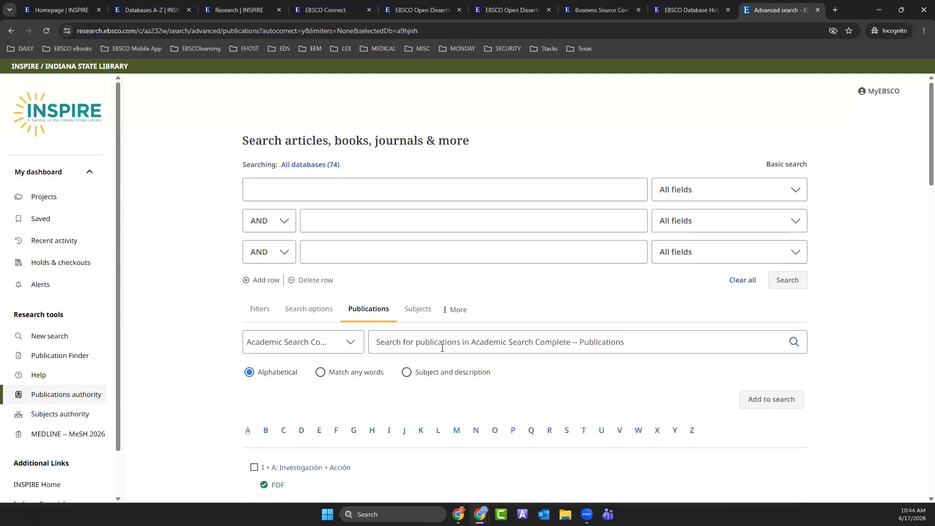
left_click(353, 343)
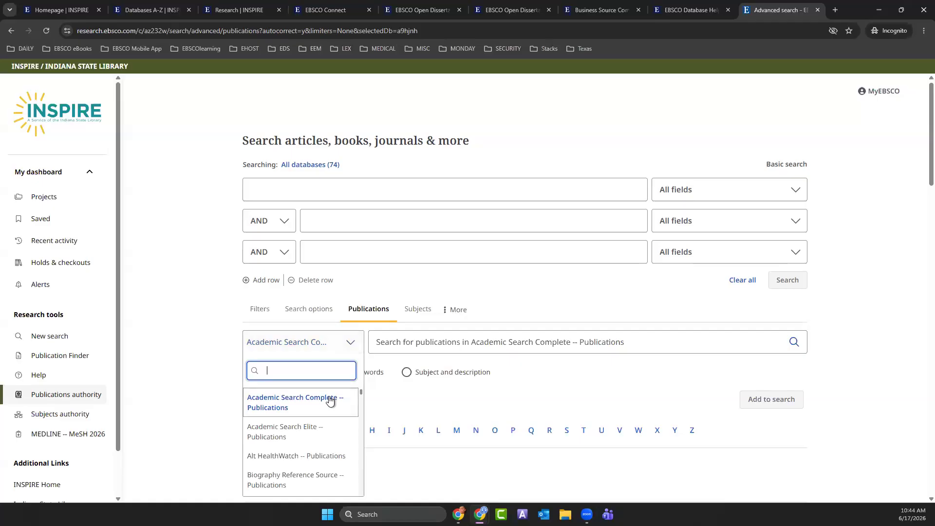
scroll(330, 402, "down", 1)
scroll(329, 402, "up", 1)
scroll(310, 409, "down", 2)
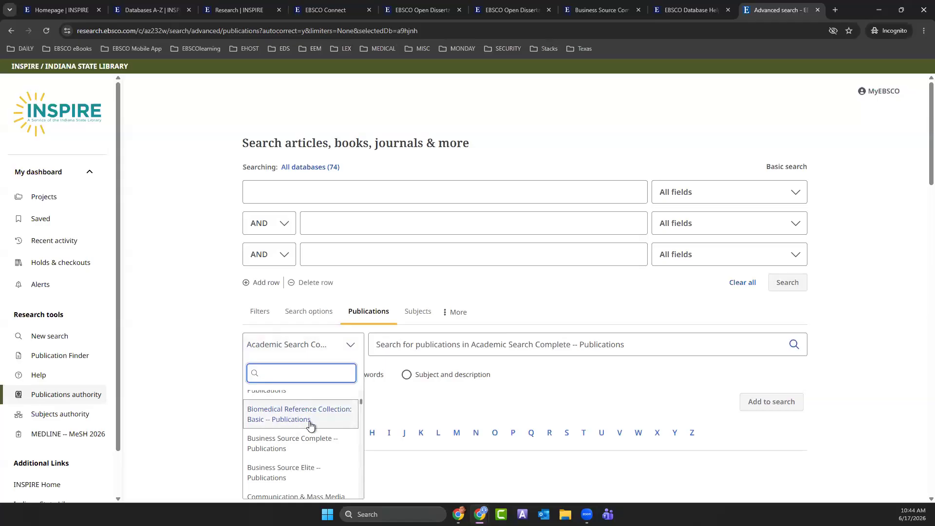
left_click(309, 442)
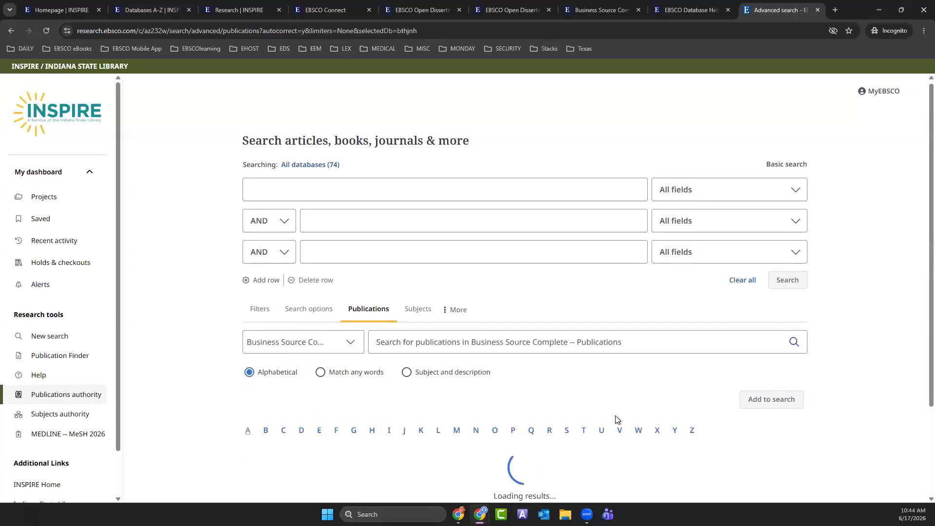
left_click(348, 344)
left_click(294, 402)
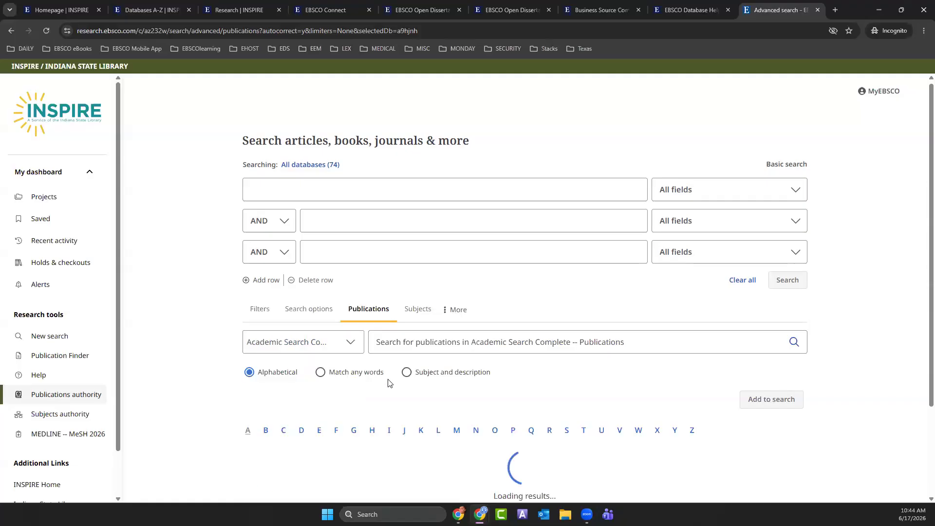
Search the Academic Search Complete publications for management, matching by Subject and description
left_click(398, 338)
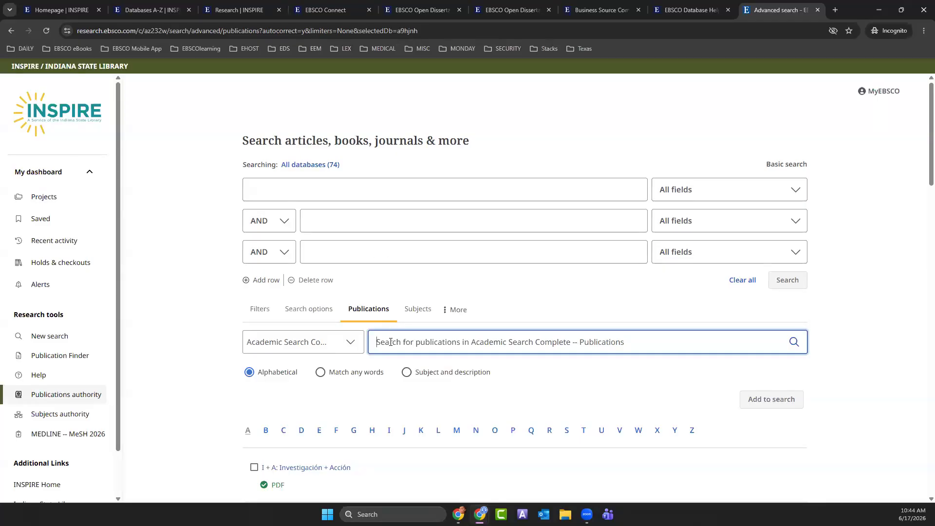
type("jo")
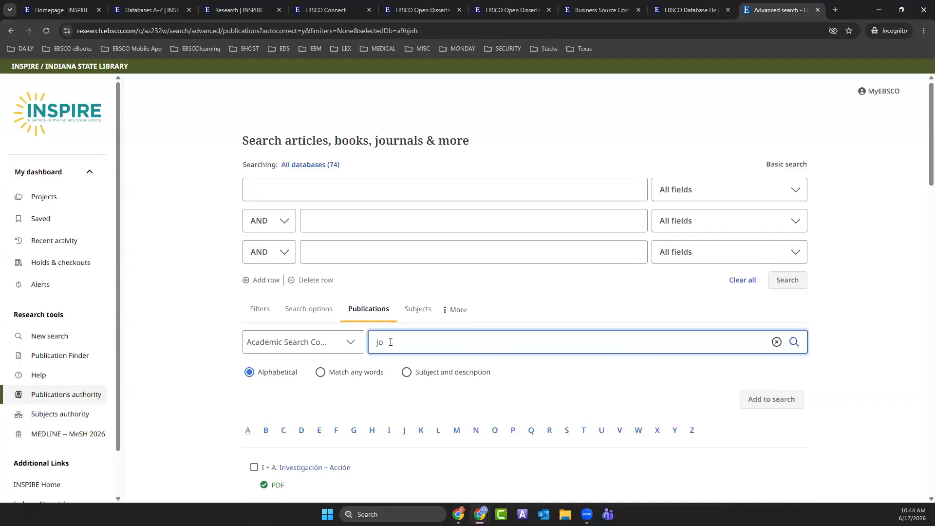
key("BackSpace")
key("BackSpace")
type("maria")
left_click(409, 372)
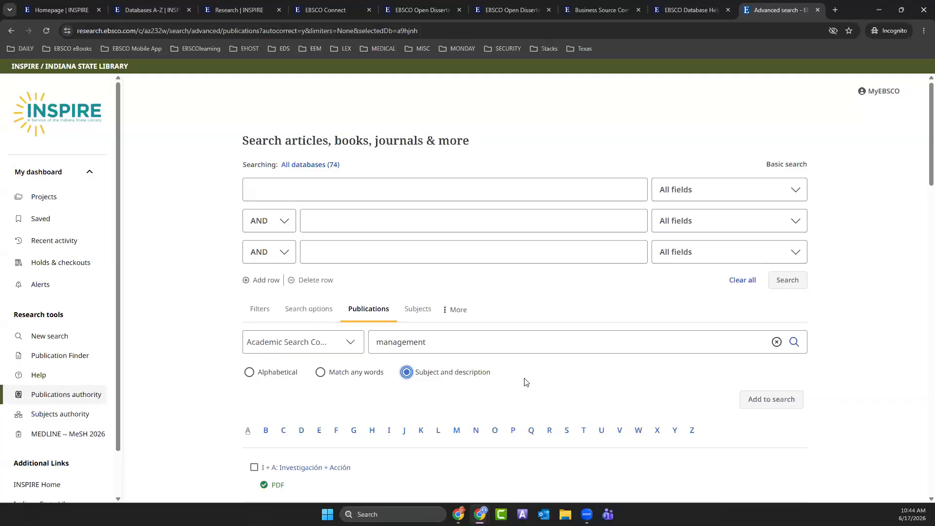
scroll(247, 300, "down", 4)
scroll(436, 344, "up", 3)
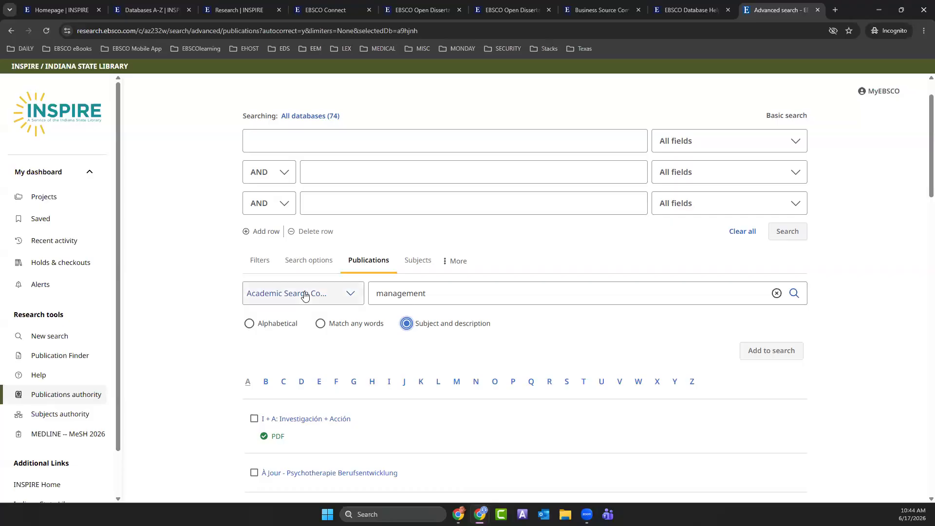
left_click(795, 294)
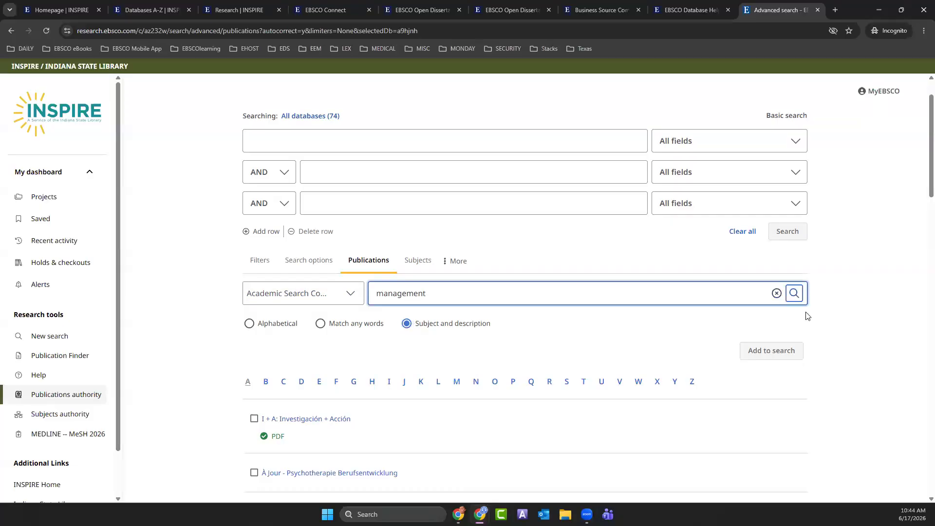
Open the Journal of Management in Engineering record and examine its publication details, full-text coverage and list of issues
scroll(507, 384, "down", 3)
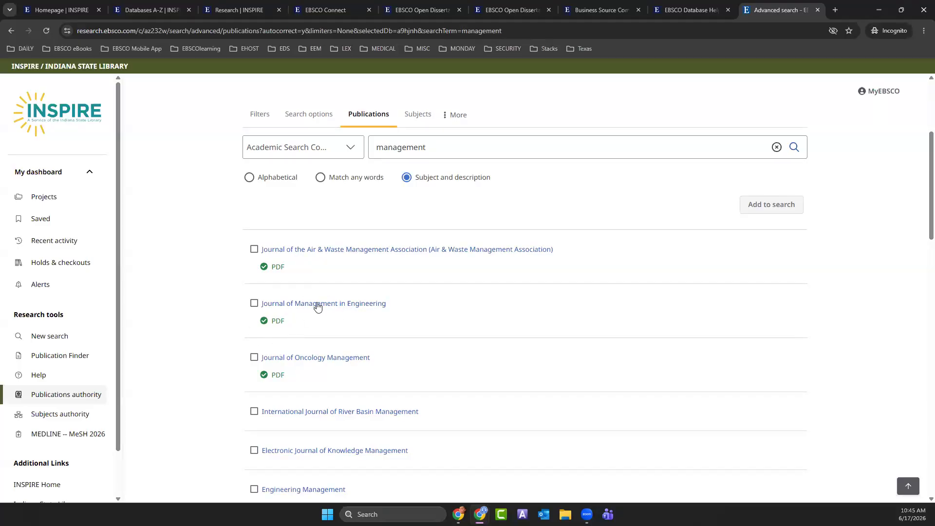
left_click(383, 305)
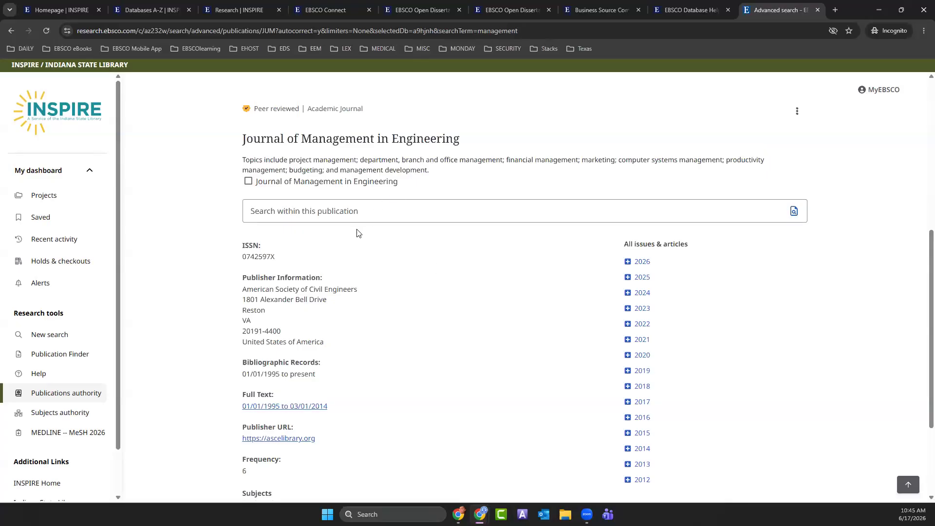
scroll(339, 322, "down", 1)
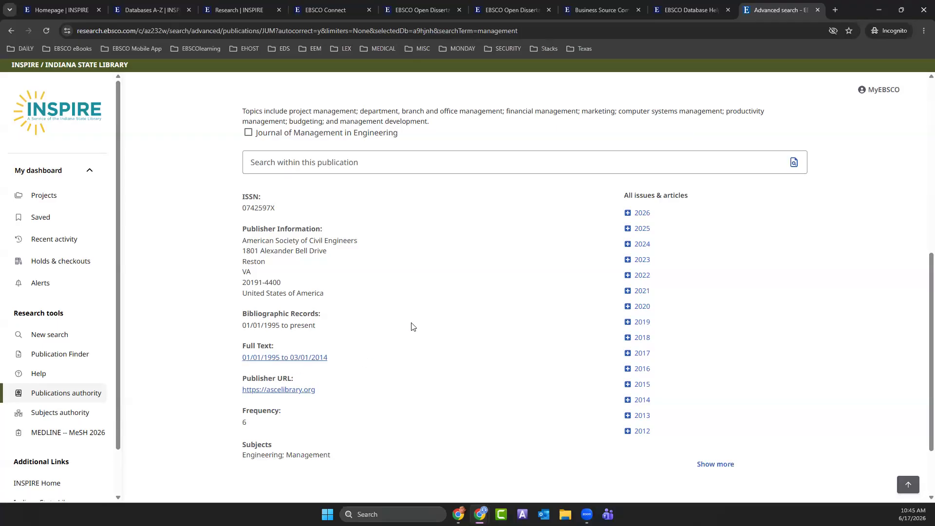
scroll(412, 325, "down", 2)
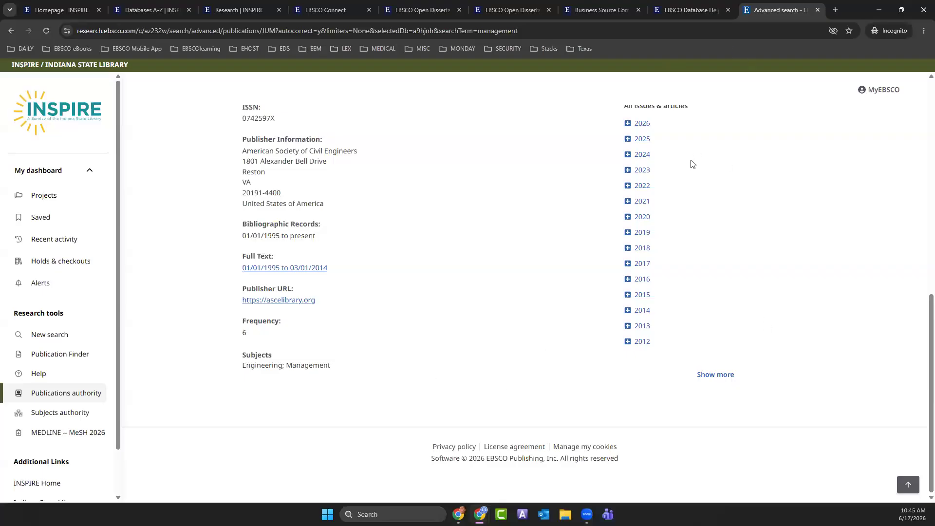
scroll(694, 161, "up", 3)
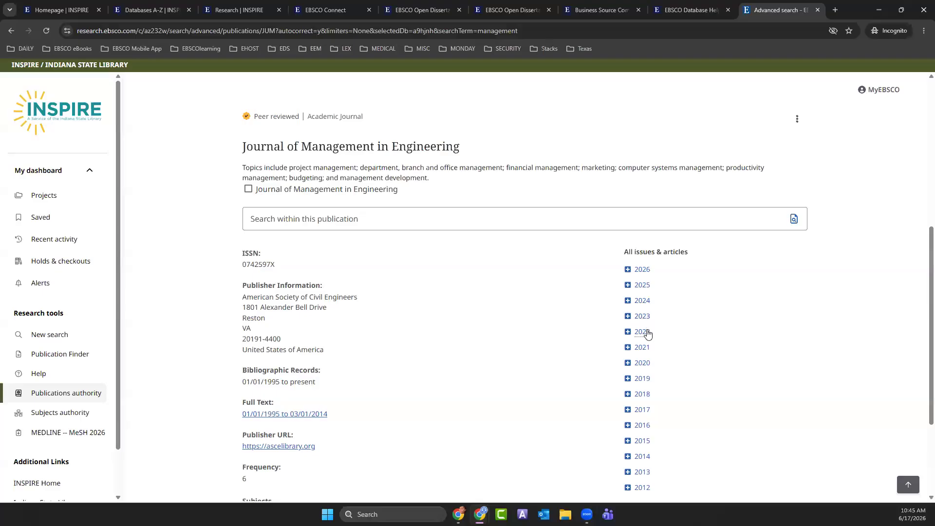
scroll(646, 333, "down", 2)
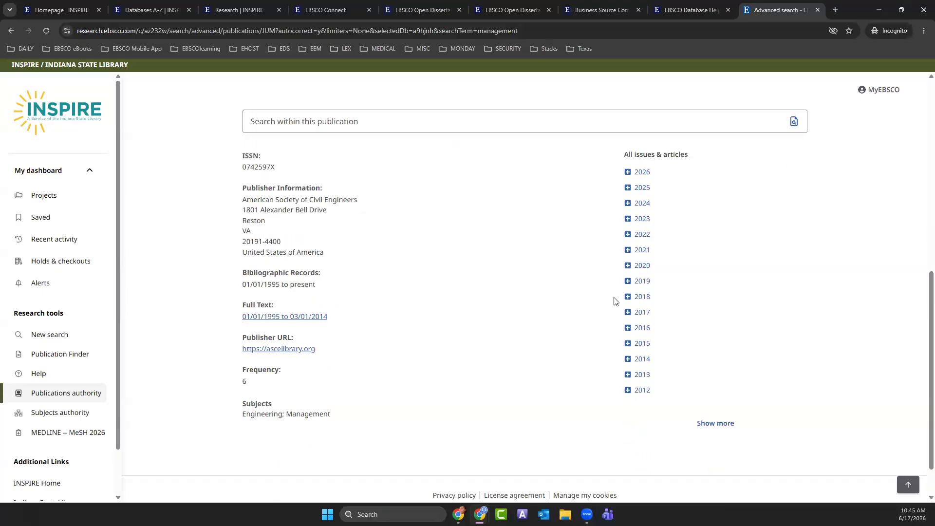
Expand the journal's 2014 issues and open Vol. 30 Issue 6 – Nov2014 to look through its articles
left_click(628, 359)
scroll(690, 236, "down", 3)
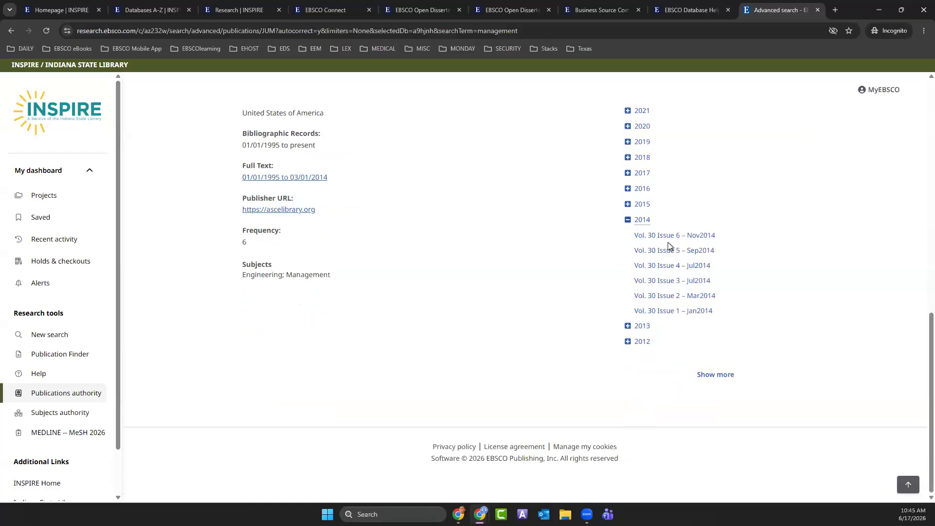
left_click(670, 238)
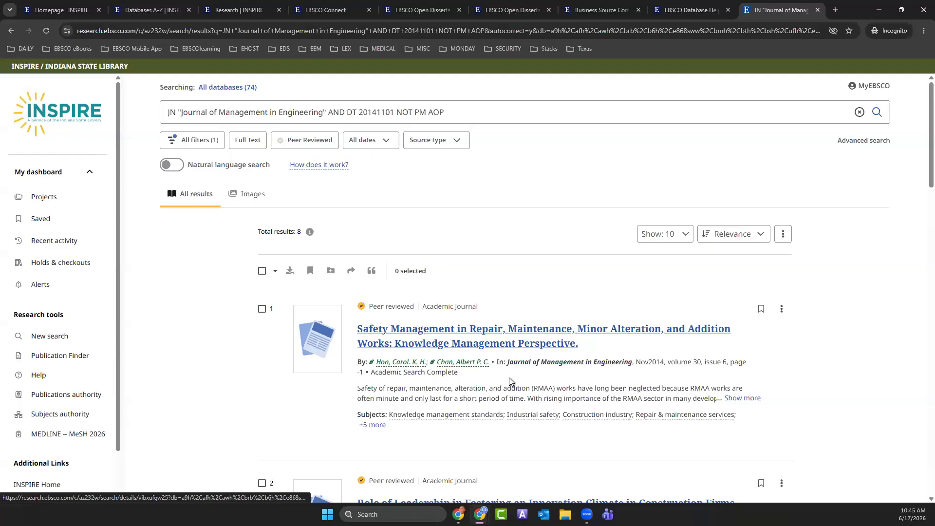
scroll(510, 380, "down", 6)
scroll(510, 376, "up", 4)
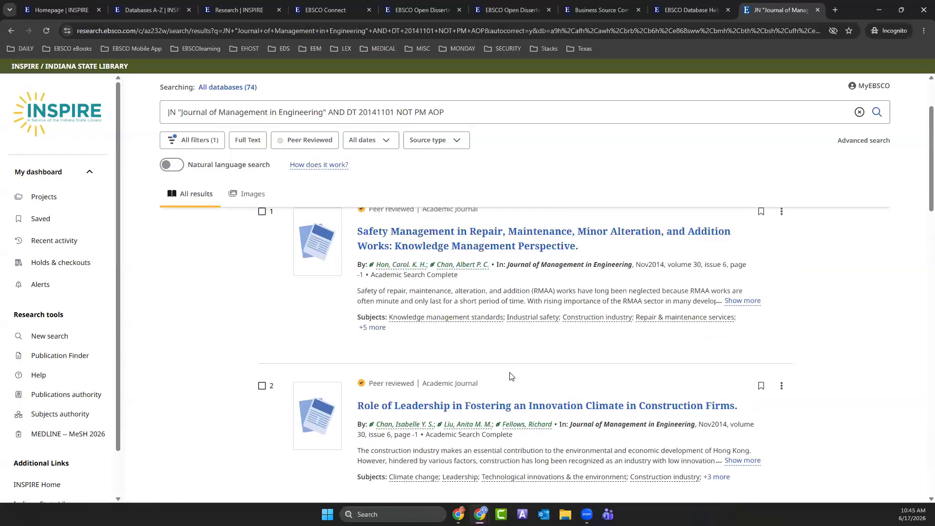
scroll(510, 376, "up", 2)
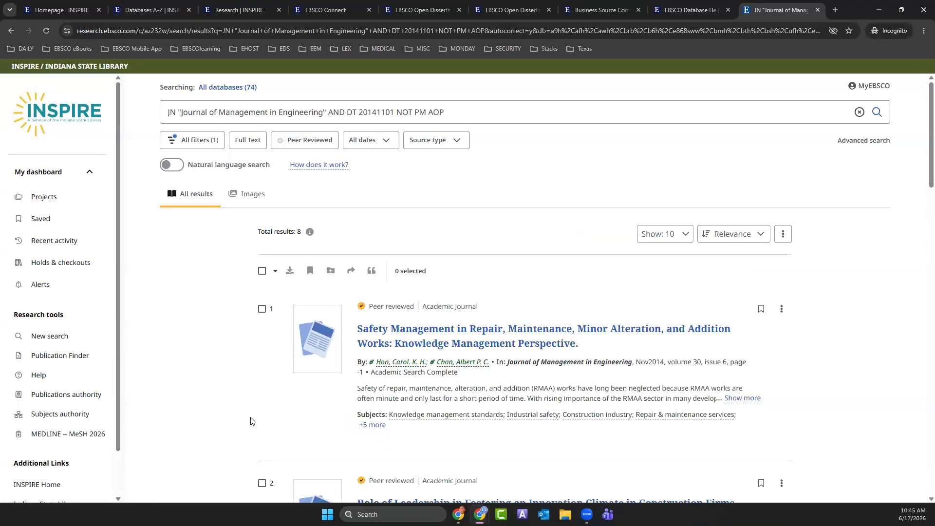
Return to the Publications authority and switch its database to MasterFILE Elite -- Publications
left_click(65, 395)
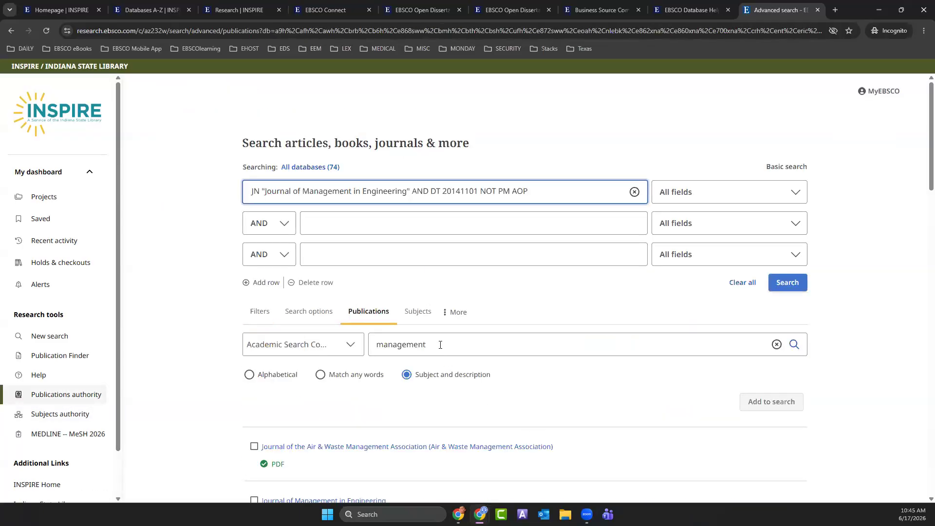
left_click(350, 344)
scroll(330, 414, "down", 3)
scroll(330, 413, "down", 5)
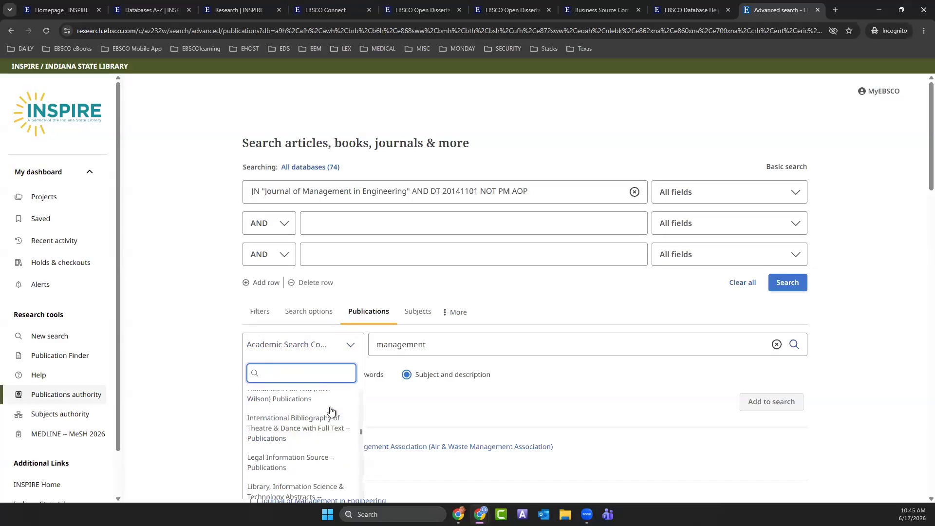
scroll(331, 411, "down", 2)
scroll(331, 406, "down", 3)
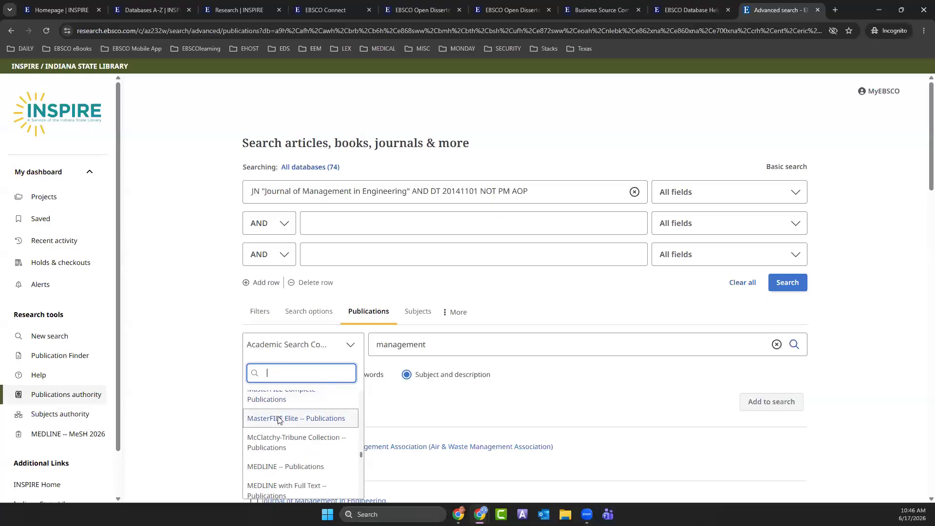
left_click(279, 419)
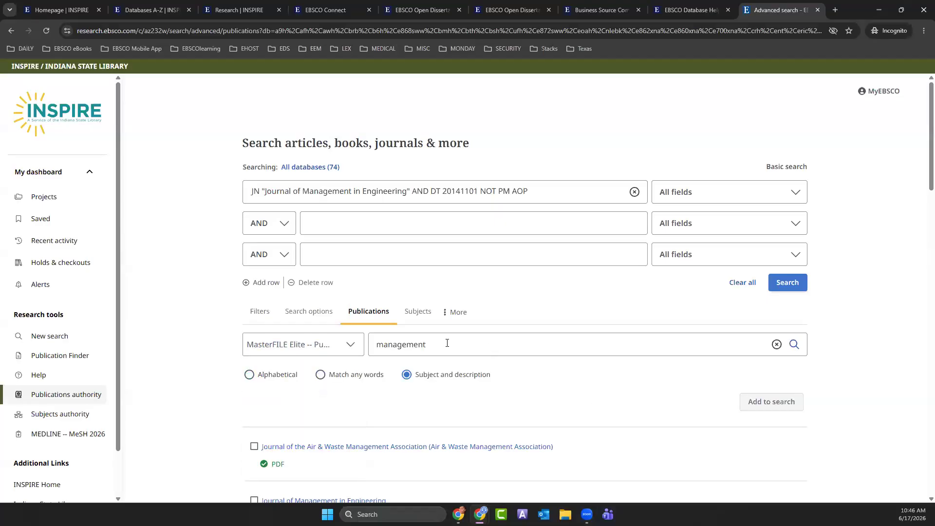
Clear the leftover journal query, search the MasterFILE Elite publications alphabetically for time, and look through the listed titles
left_click(634, 192)
left_click_drag(445, 344, 300, 285)
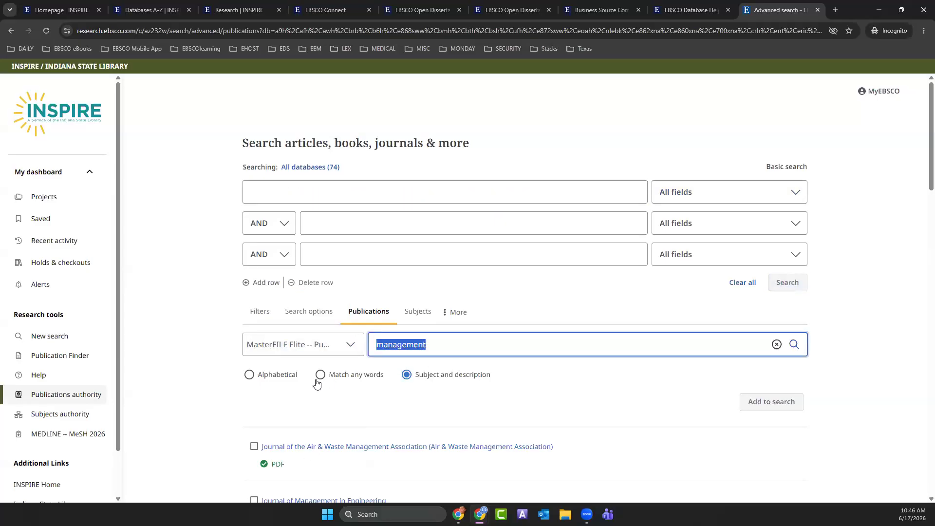
left_click(248, 376)
double_click(382, 341)
type("time")
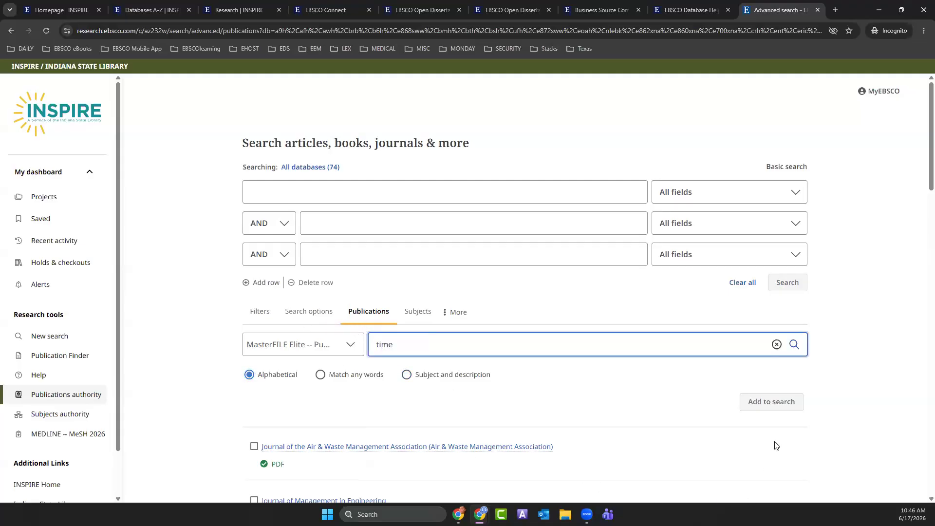
left_click(799, 355)
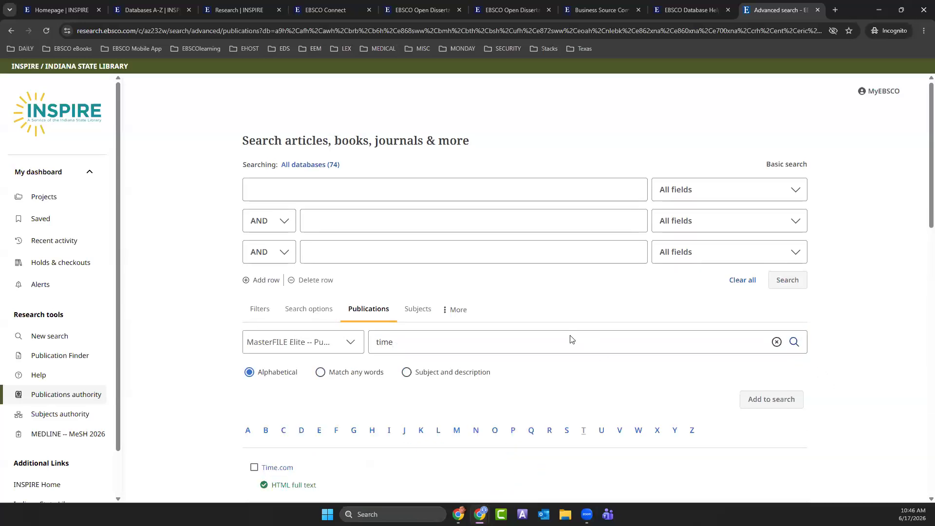
scroll(570, 338, "down", 5)
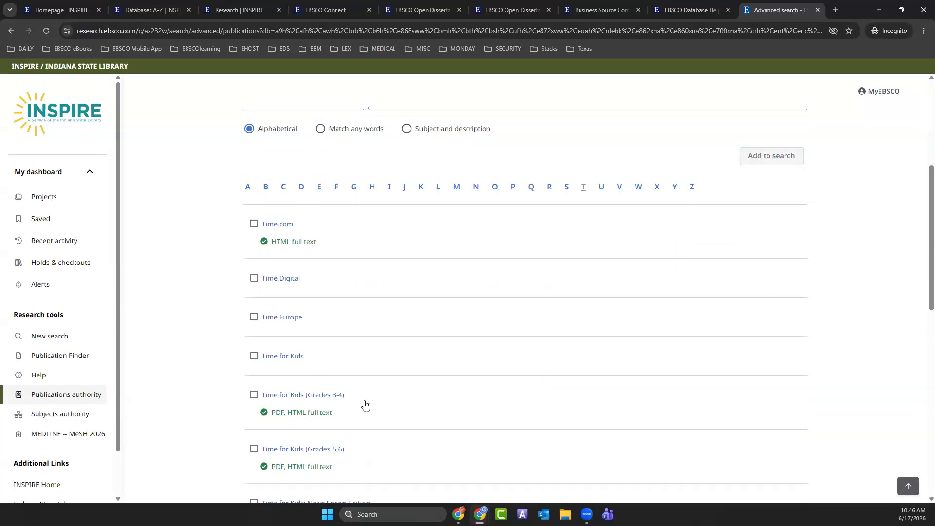
scroll(376, 401, "down", 3)
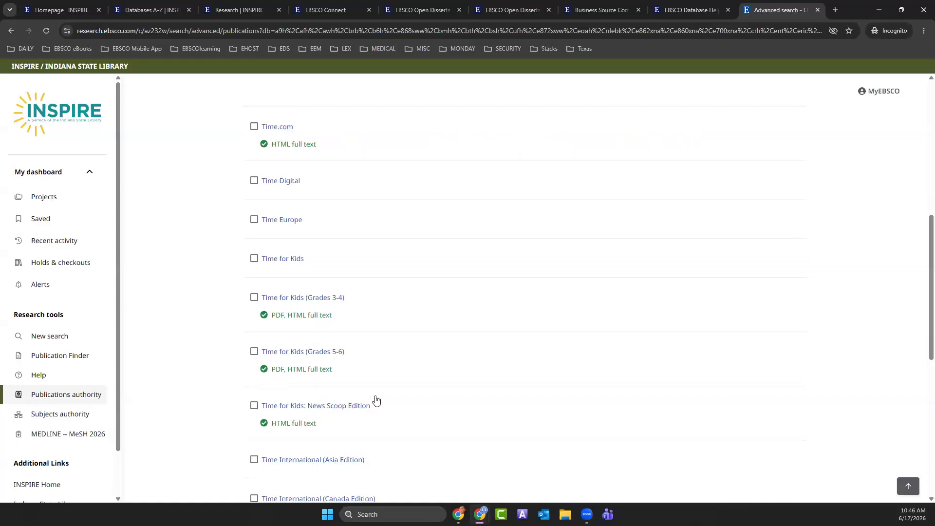
scroll(376, 399, "up", 2)
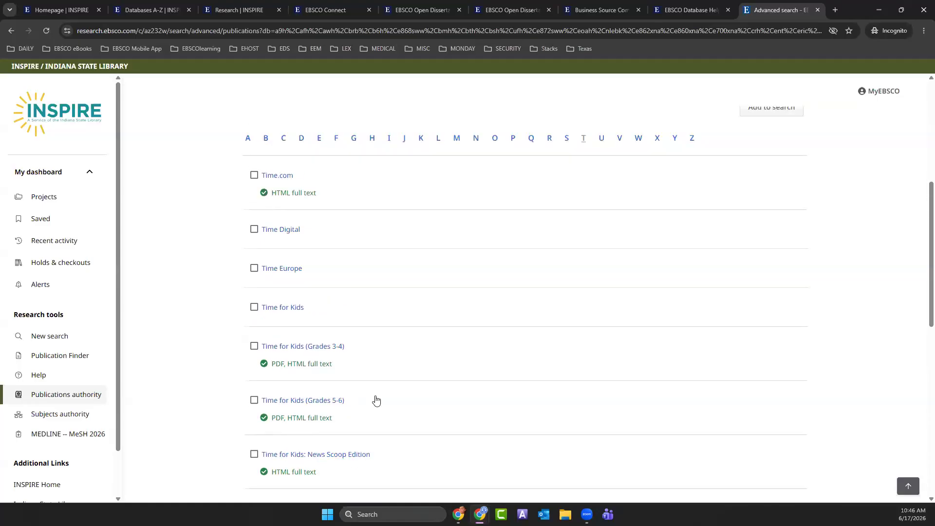
Open the TIME Magazine record from the publications list and examine its full-text coverage and list of issue years
scroll(333, 271, "down", 5)
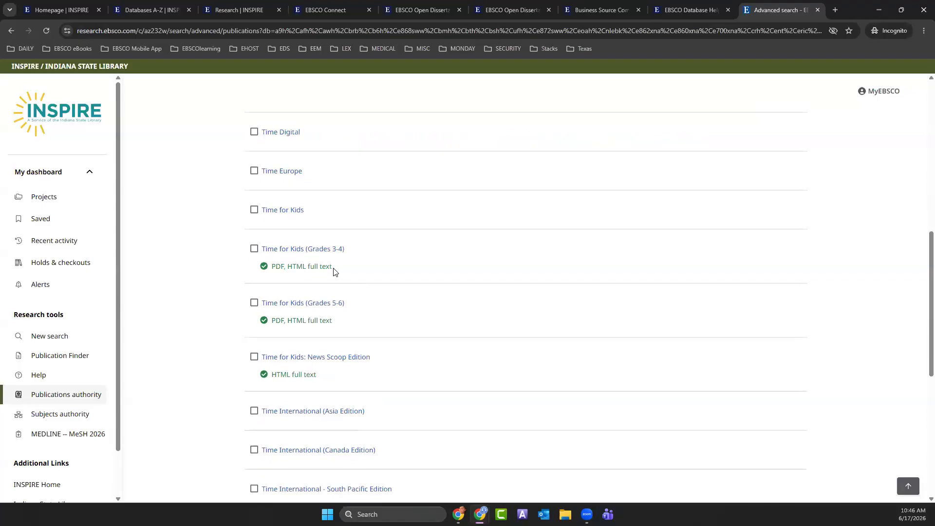
scroll(325, 299, "down", 2)
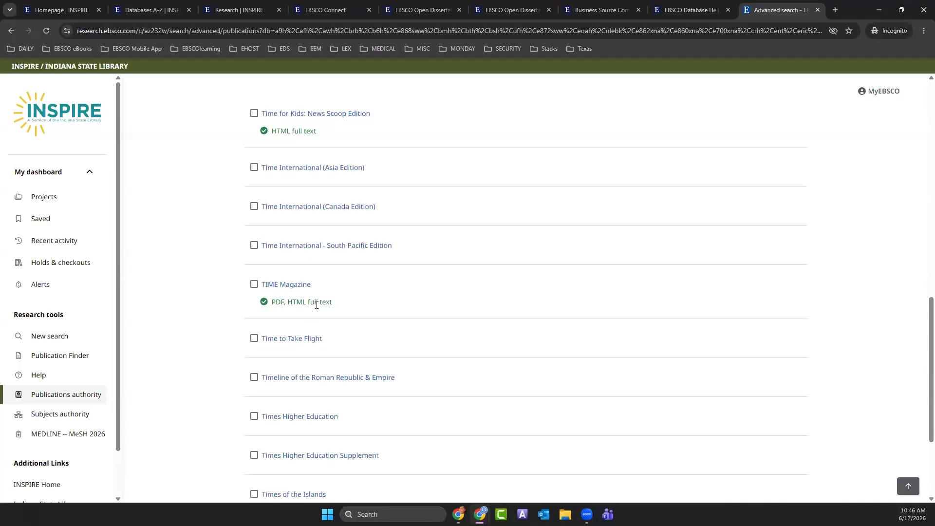
left_click(288, 285)
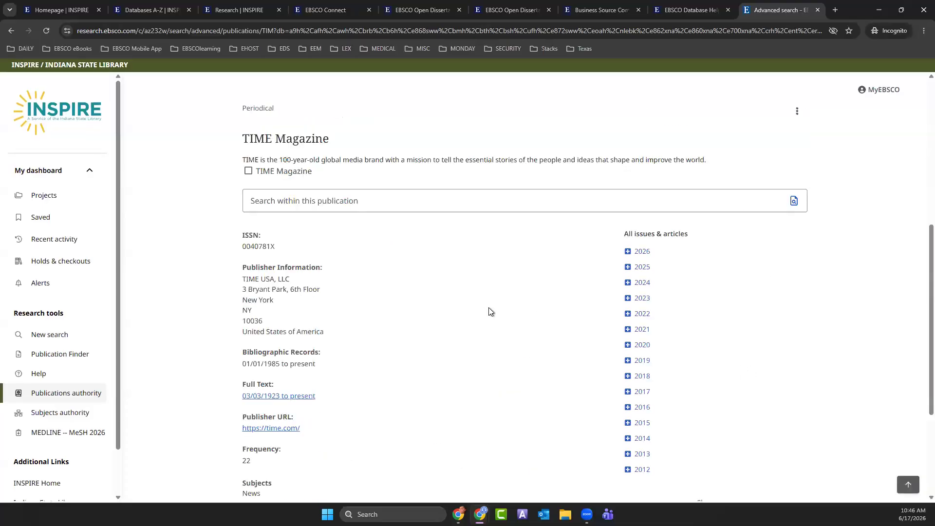
scroll(423, 297, "down", 3)
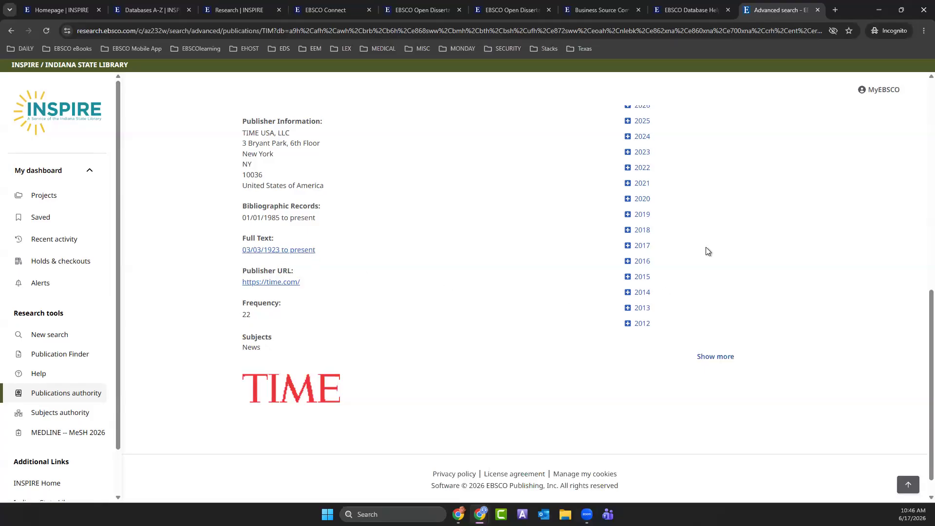
scroll(692, 248, "up", 2)
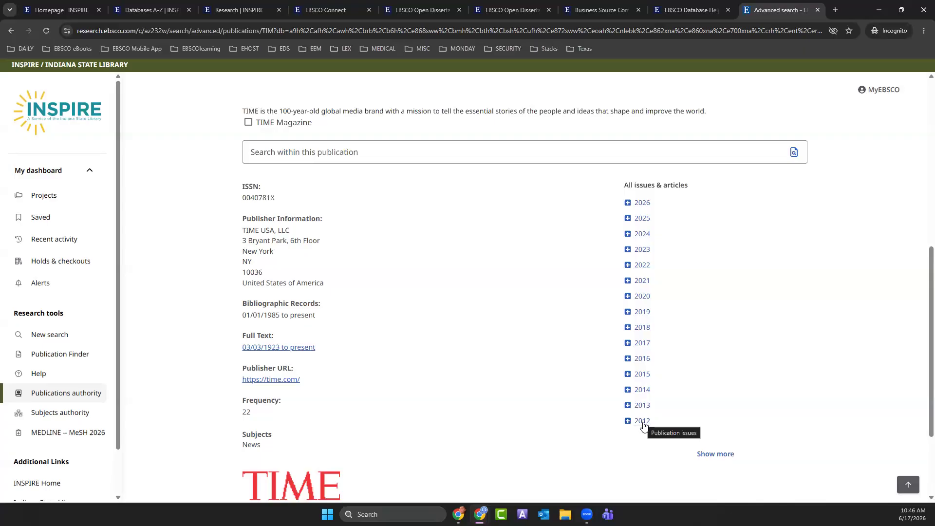
Show the remaining years of TIME Magazine issues and expand 1973 to list its issues
left_click(721, 456)
scroll(641, 352, "down", 12)
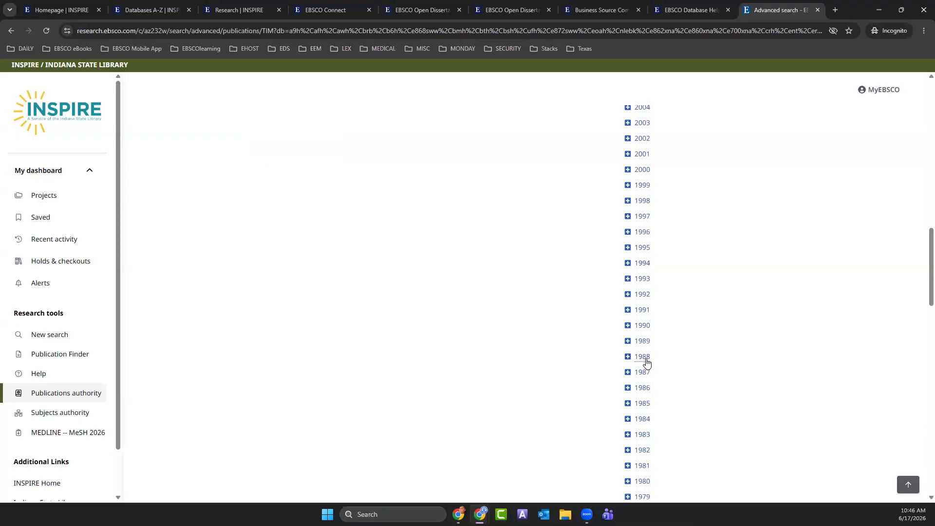
scroll(647, 363, "down", 1)
left_click(643, 396)
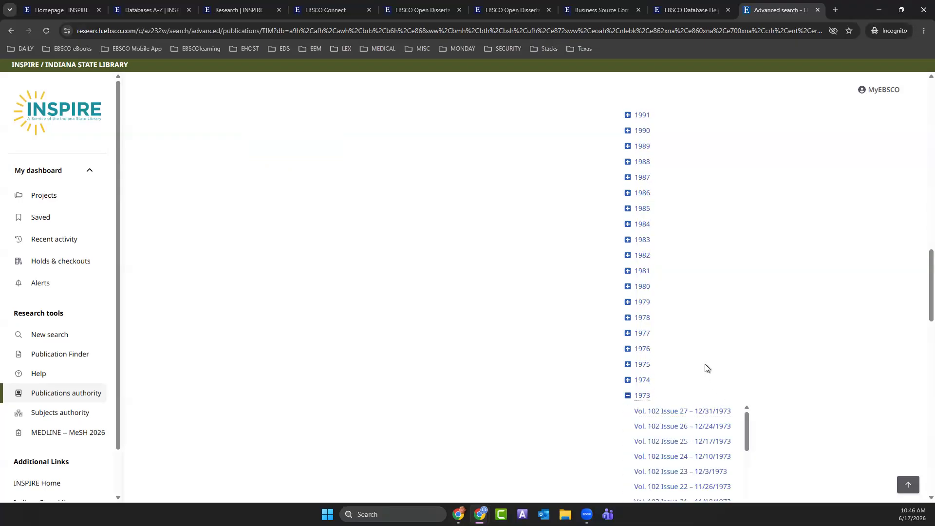
scroll(706, 368, "down", 2)
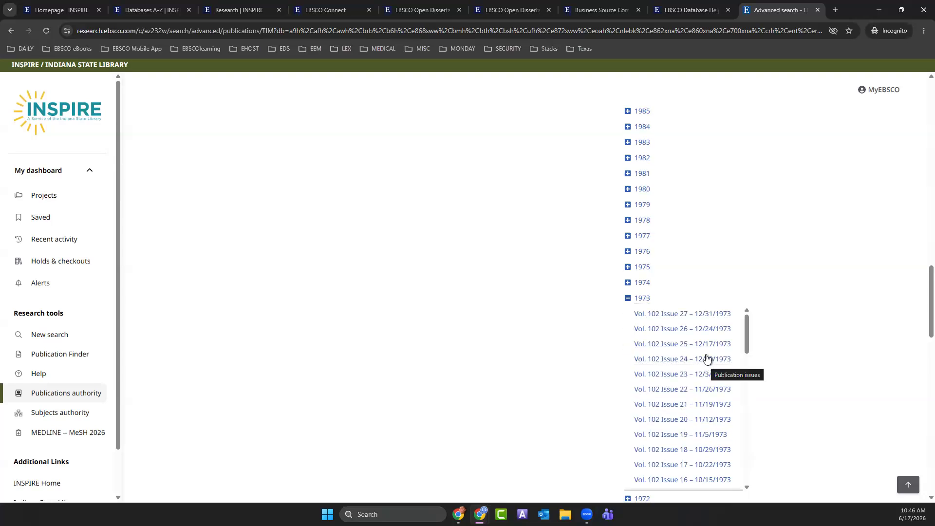
Open Vol. 102 Issue 27 – 12/31/1973 and examine the details of its article The Painful Change to Thinking Small
left_click(677, 314)
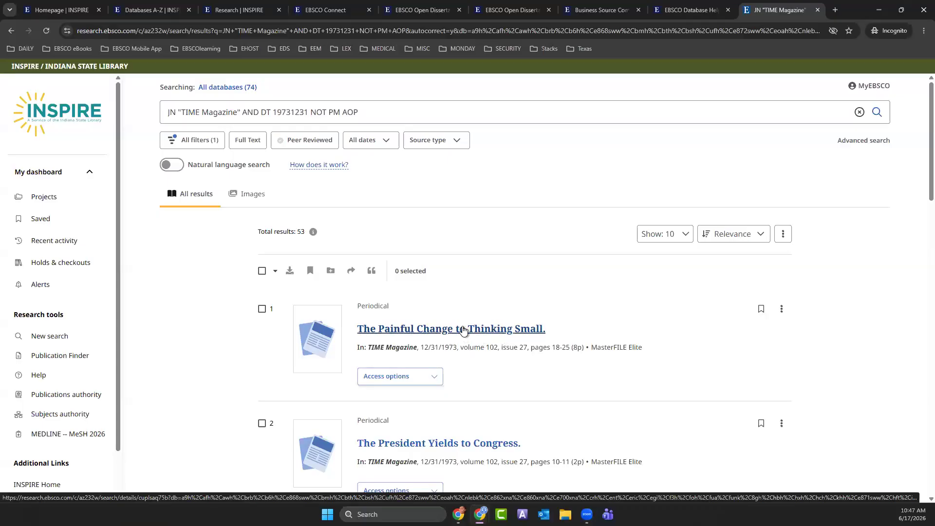
left_click(493, 333)
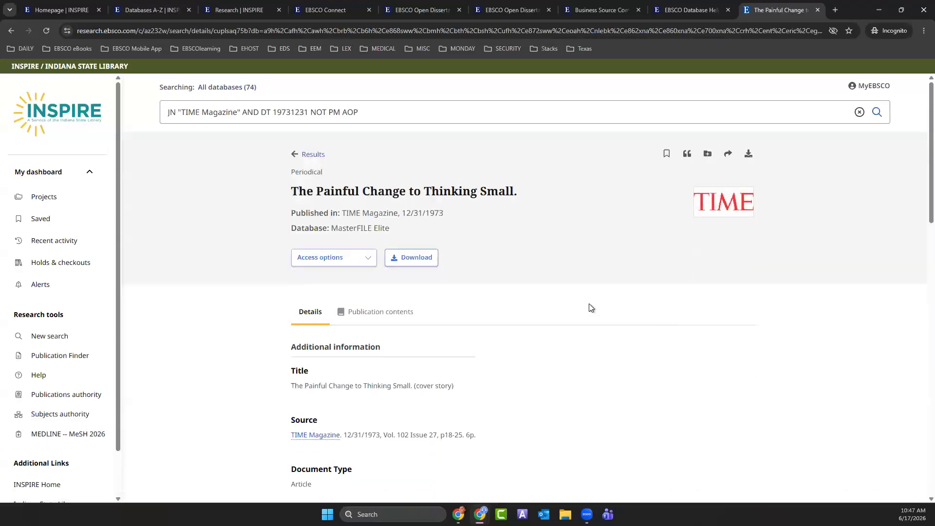
scroll(698, 356, "down", 2)
scroll(697, 355, "down", 3)
scroll(696, 355, "up", 3)
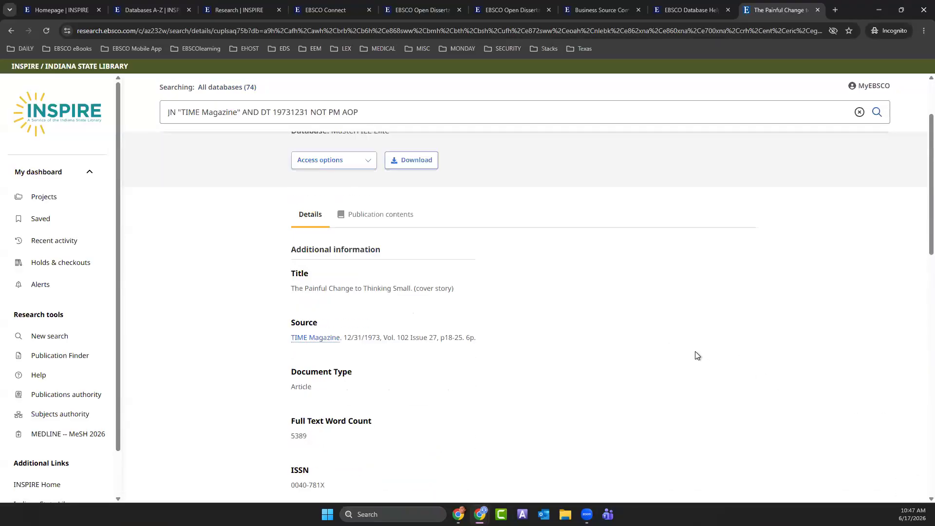
scroll(694, 349, "up", 2)
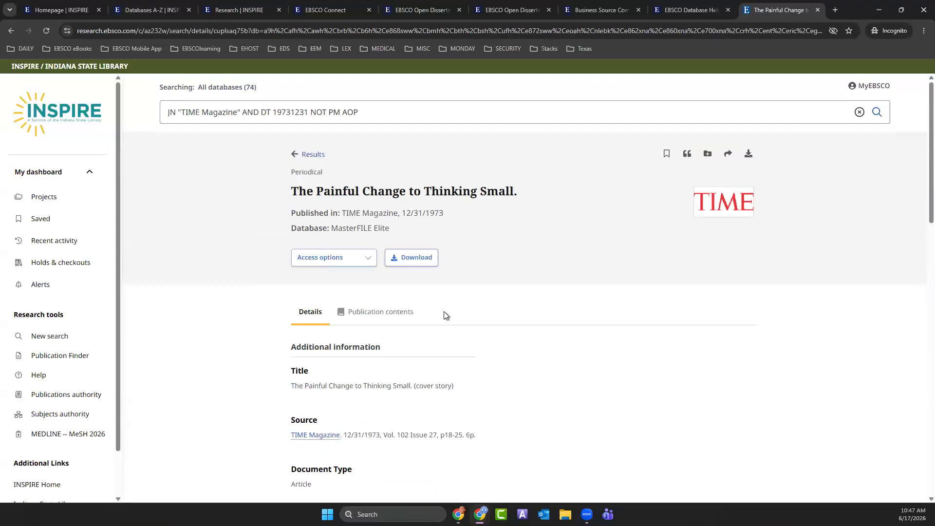
View the article's PDF, look through its scanned pages, and return to the article record
left_click(363, 259)
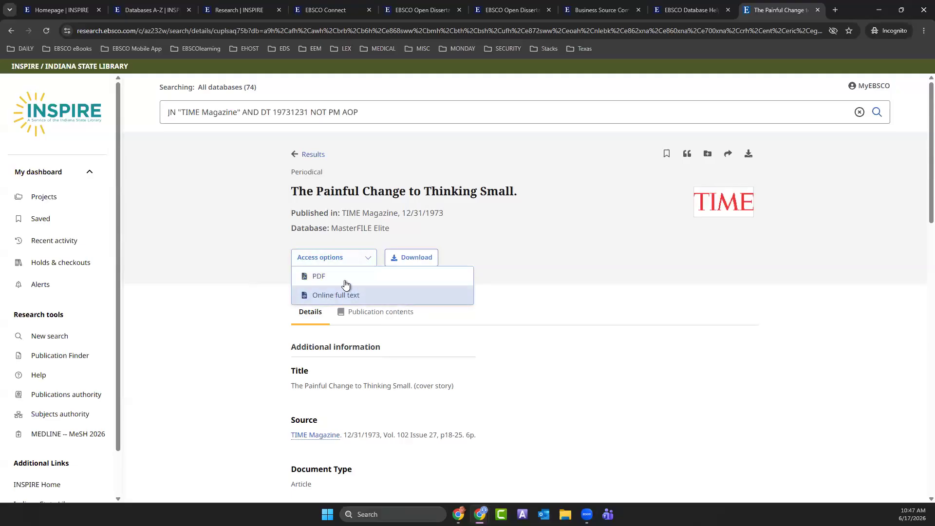
left_click(342, 277)
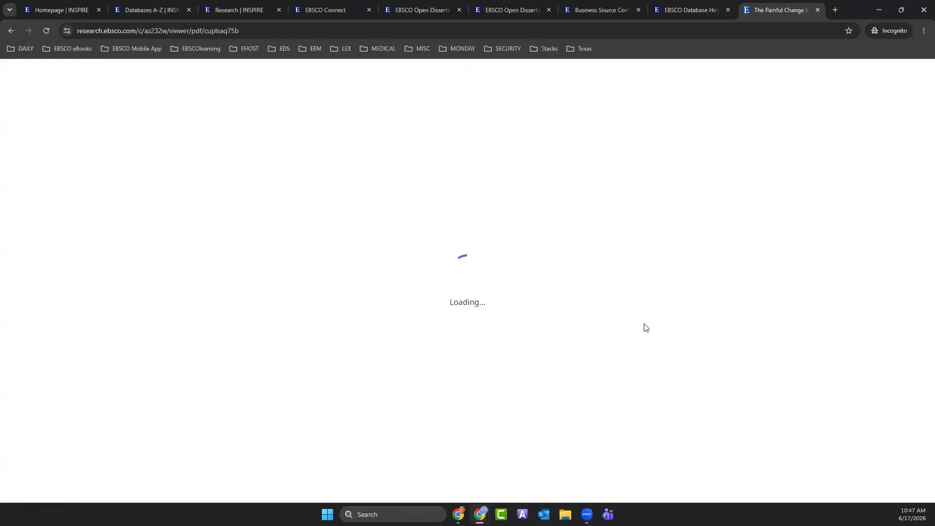
scroll(481, 322, "down", 2)
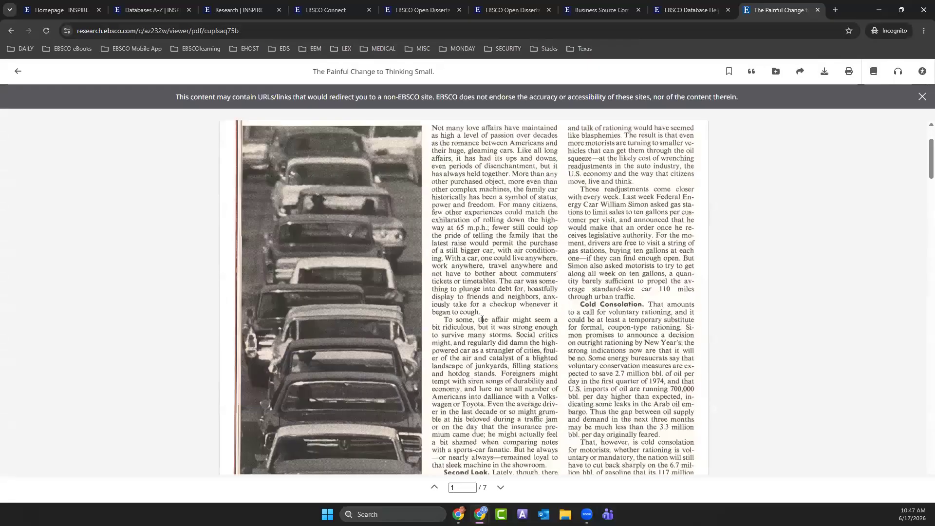
scroll(483, 319, "down", 6)
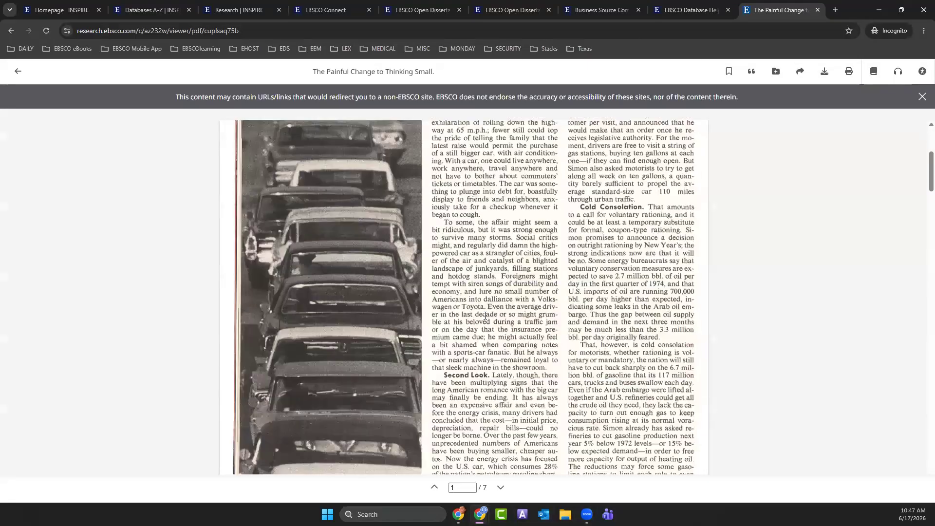
scroll(484, 317, "down", 10)
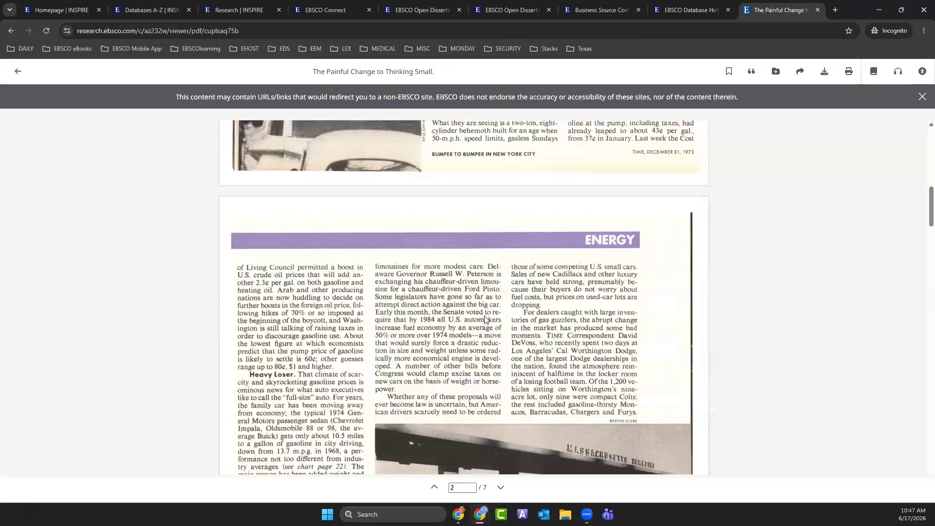
scroll(484, 316, "up", 10)
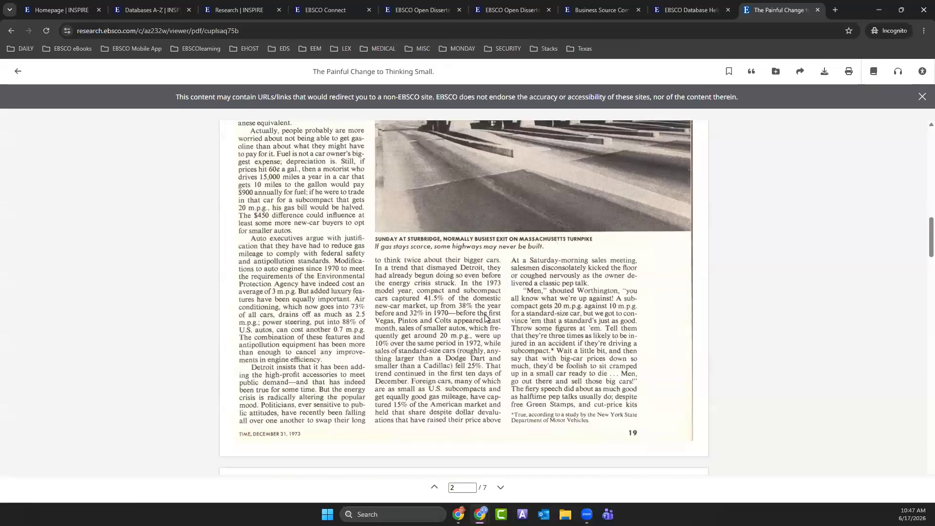
left_click(17, 71)
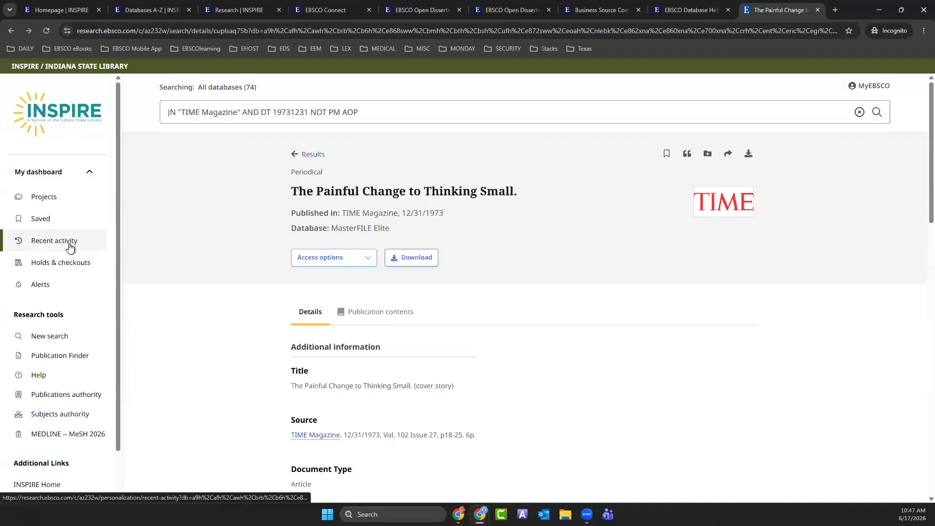
Start a new search, open the Subjects authority, and view its available databases, keeping Academic Search Complete -- Subject Terms
left_click(30, 336)
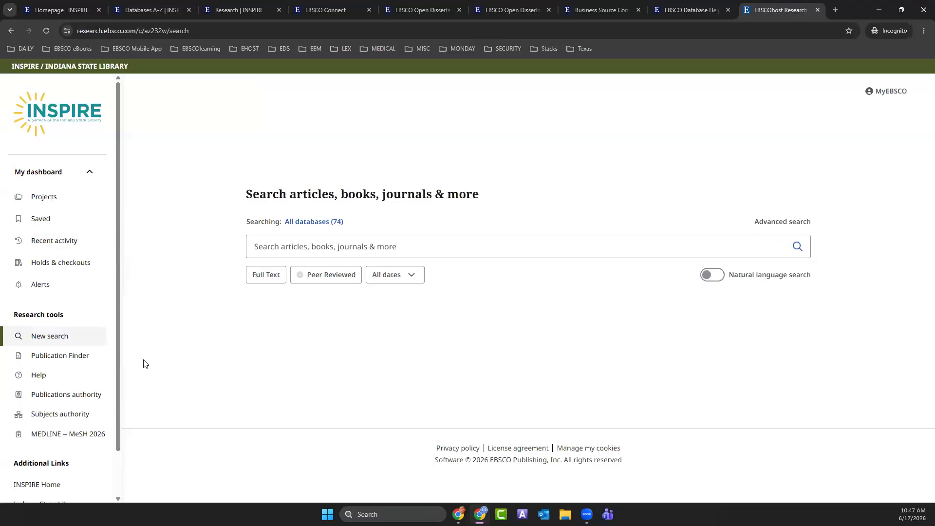
left_click(54, 414)
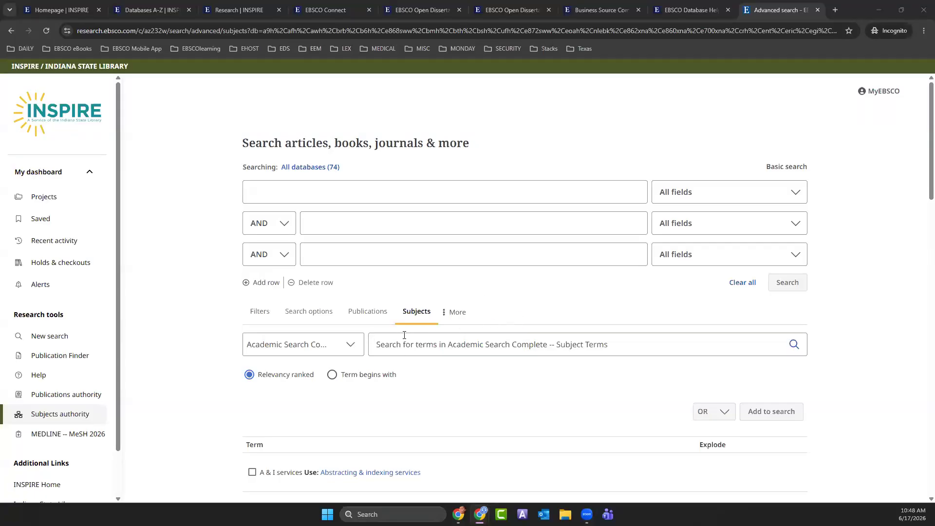
left_click(353, 346)
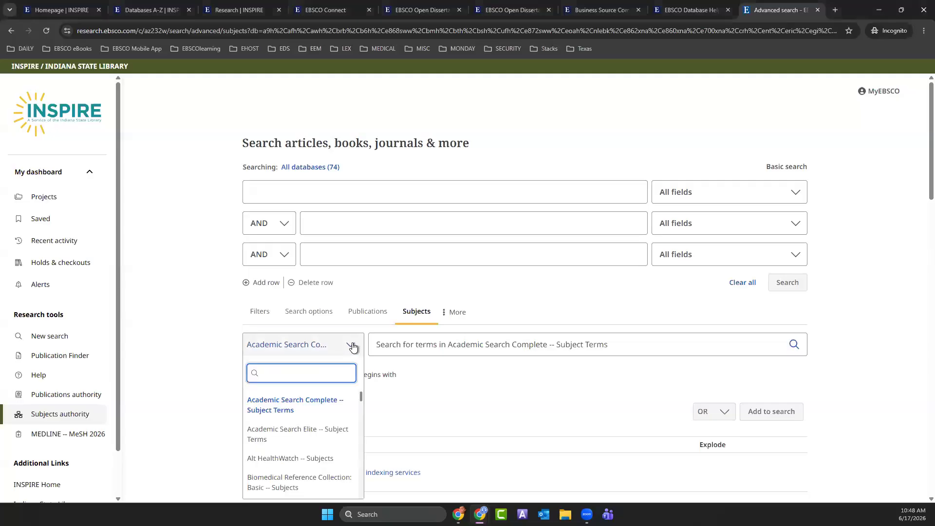
left_click(426, 401)
Search the Academic Search Complete subject terms for foreign policy, ranked by relevancy
left_click(419, 346)
type("fo")
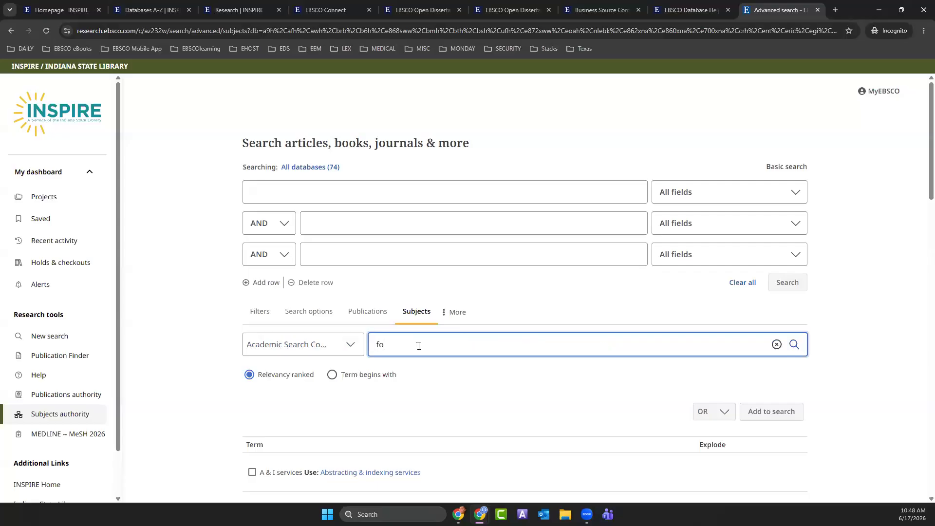
type("reign policy")
left_click(793, 345)
scroll(463, 391, "down", 3)
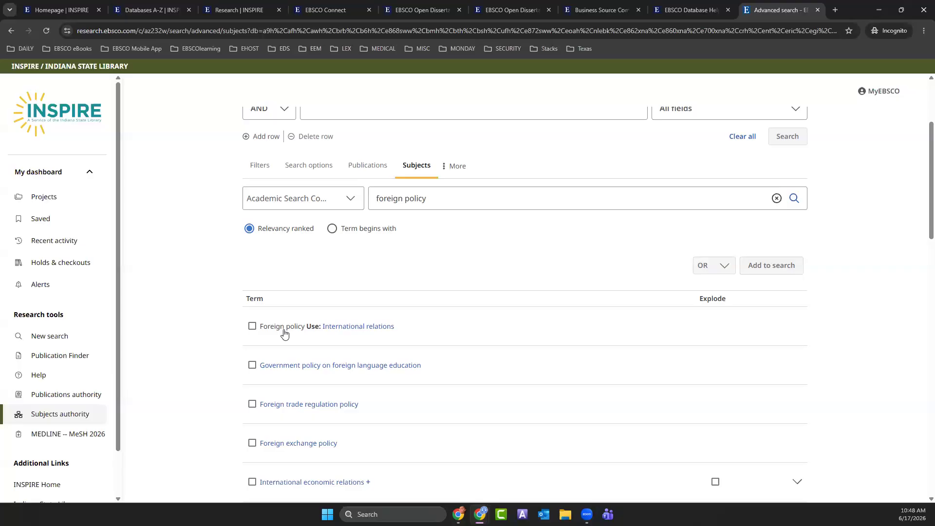
Open the preferred term International relations for Foreign policy and examine its scope note, broader terms and narrower terms
left_click(347, 331)
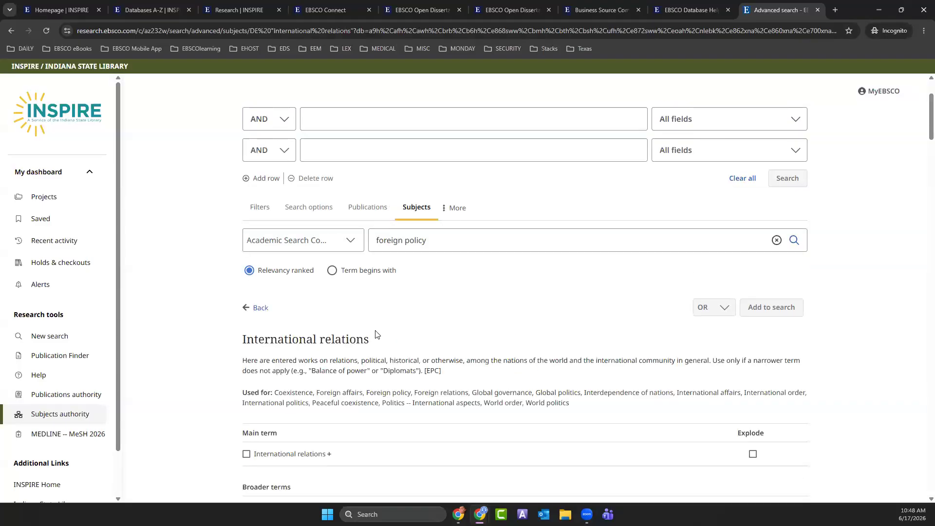
scroll(373, 334, "down", 2)
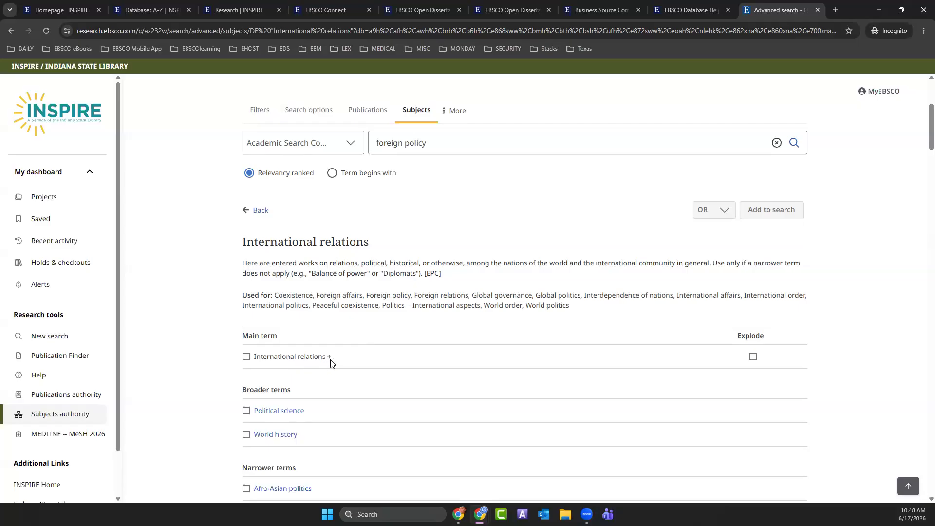
scroll(330, 363, "down", 3)
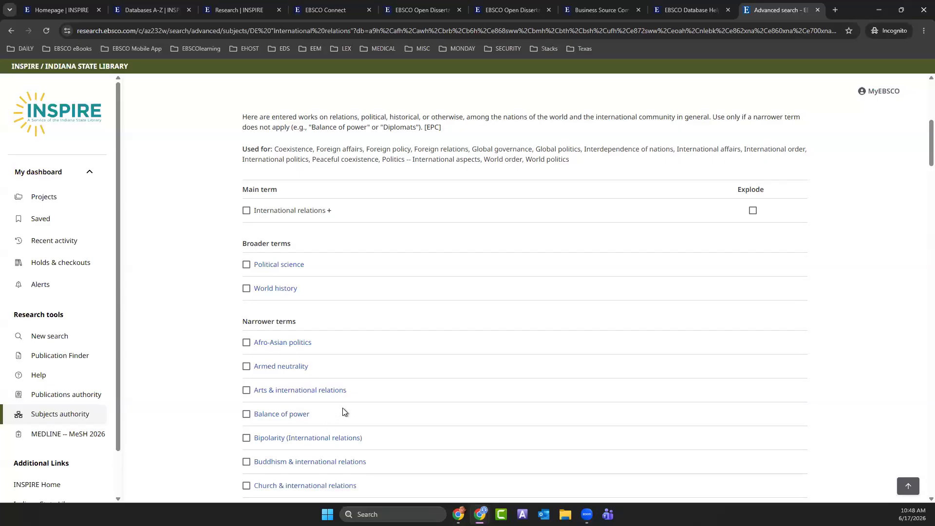
Select the main term International relations, look through the exploded narrower terms, and turn off Explode
left_click(247, 210)
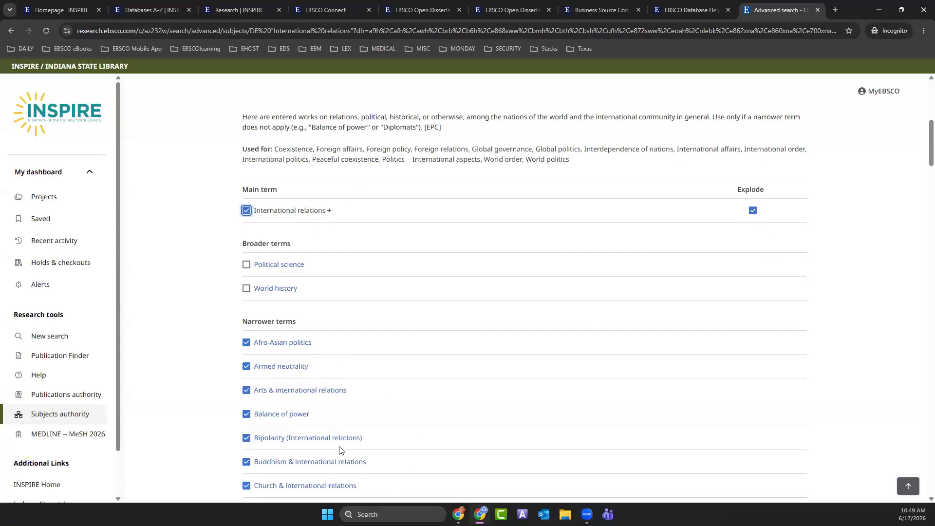
scroll(350, 449, "down", 8)
scroll(361, 448, "up", 9)
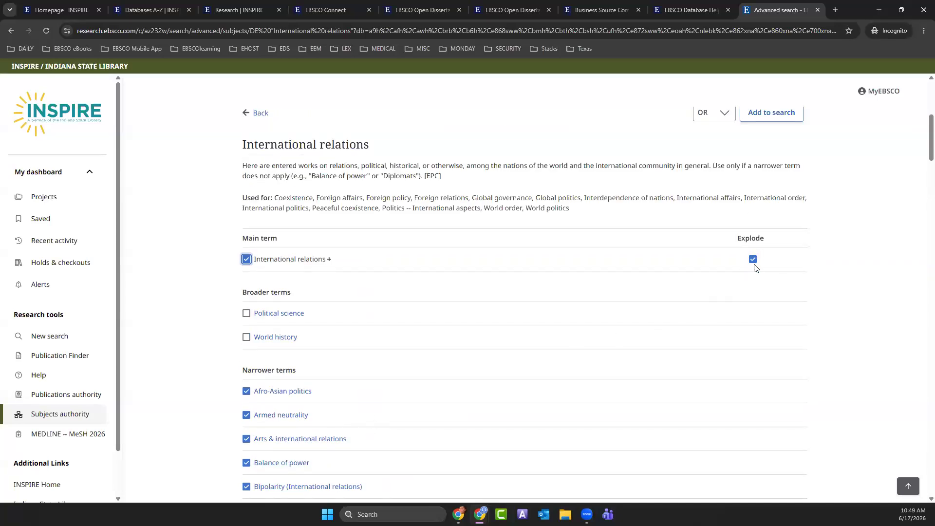
left_click(754, 263)
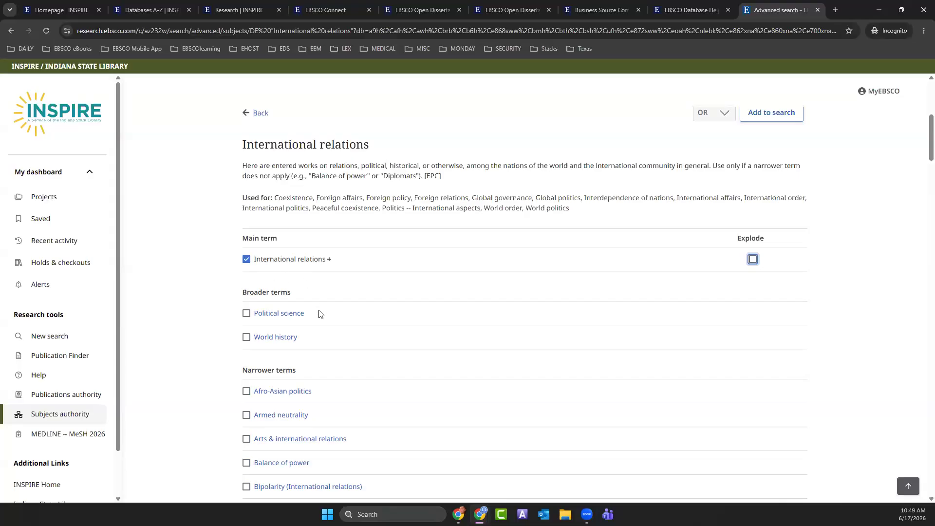
Select Diplomacy among the narrower terms of International relations
scroll(318, 311, "down", 4)
scroll(317, 312, "down", 4)
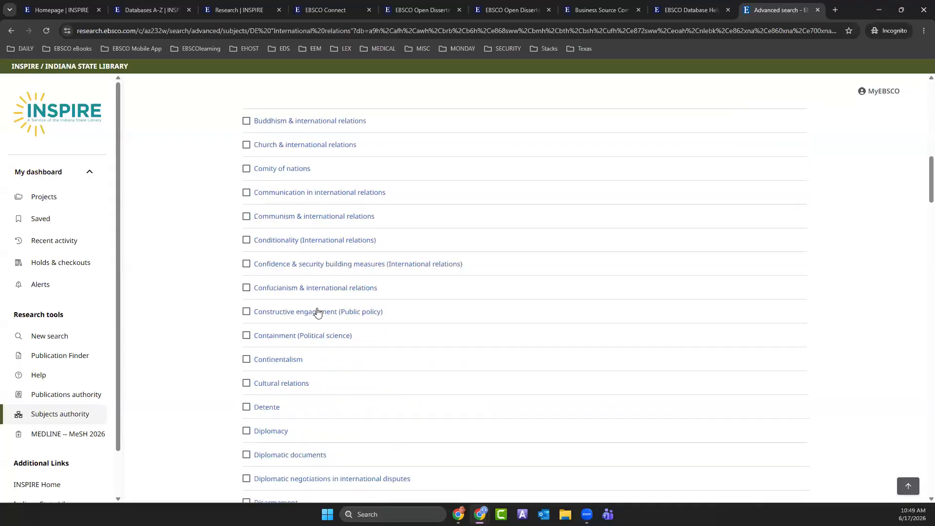
scroll(293, 395, "down", 1)
left_click(246, 383)
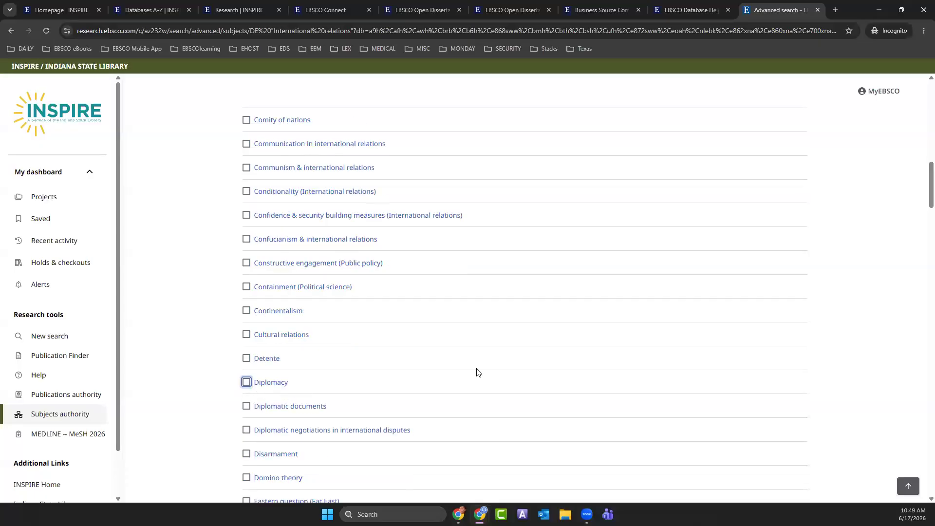
Combine the selected subject terms International relations and Diplomacy with AND, add them to the search, and run it
scroll(555, 369, "up", 3)
scroll(556, 369, "up", 7)
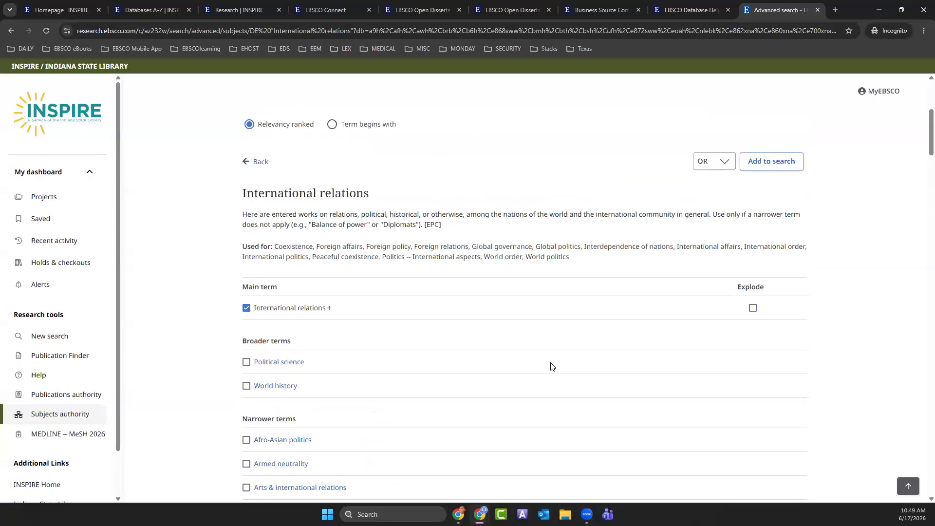
scroll(552, 367, "up", 3)
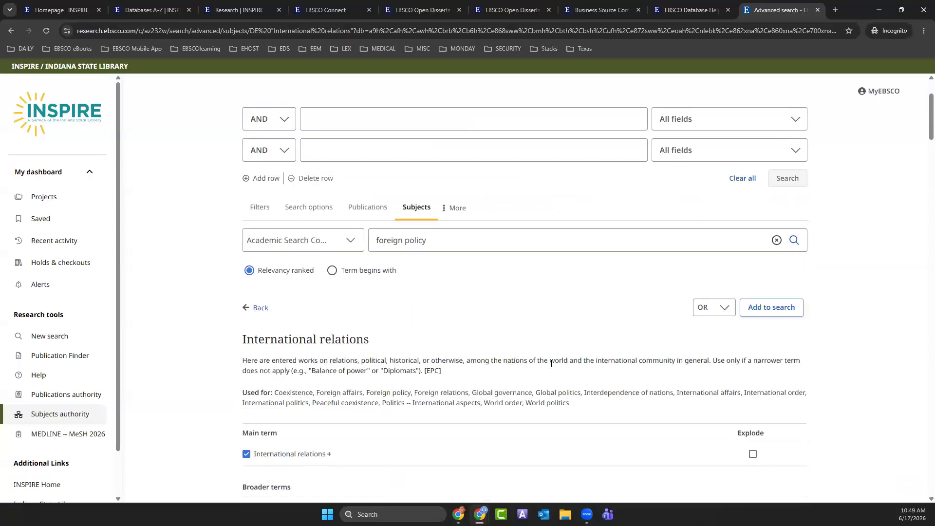
left_click(727, 309)
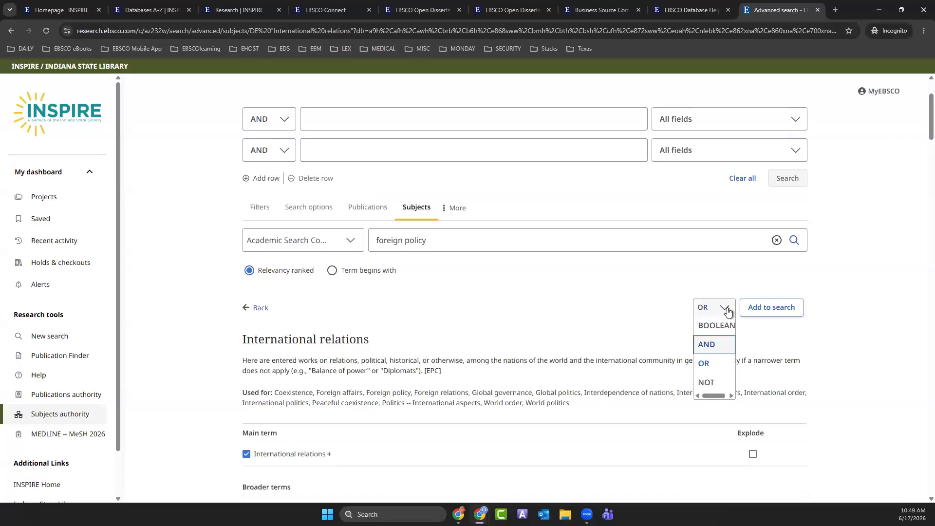
left_click(706, 346)
left_click(765, 309)
scroll(472, 292, "up", 2)
left_click_drag(464, 193, 288, 225)
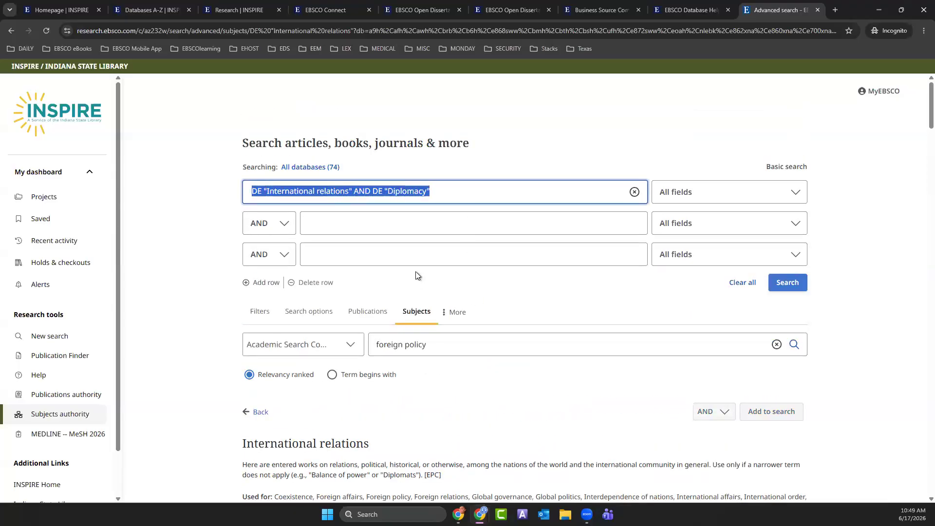
left_click(786, 285)
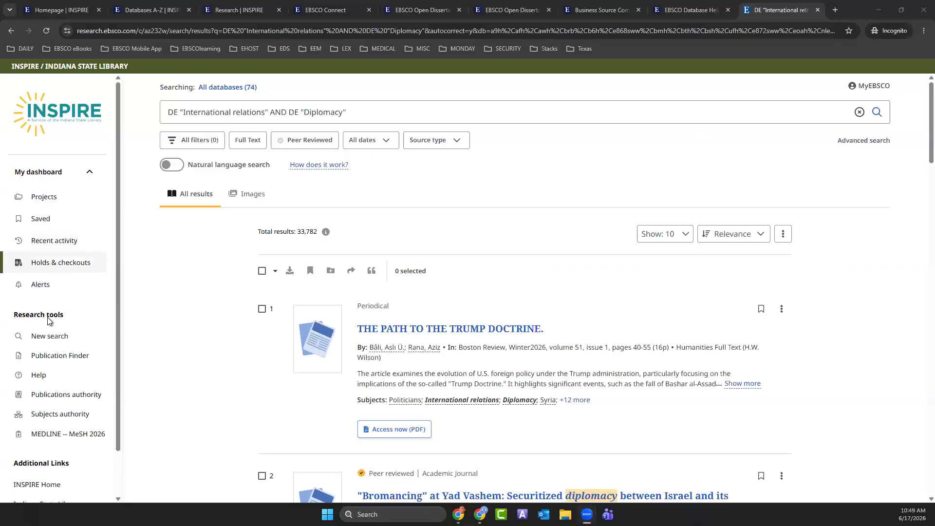
Start a new search and view the list of databases available for searching, leaving the selection as is
left_click(43, 340)
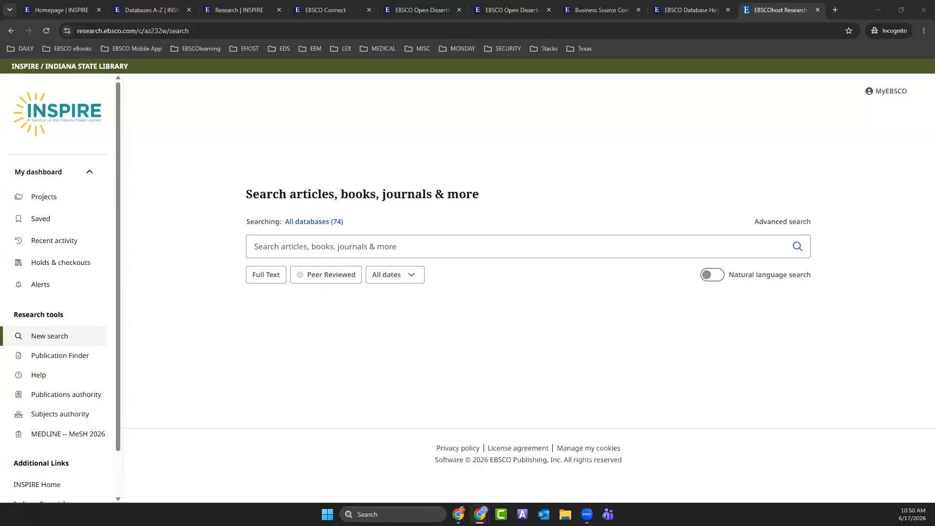
left_click(302, 223)
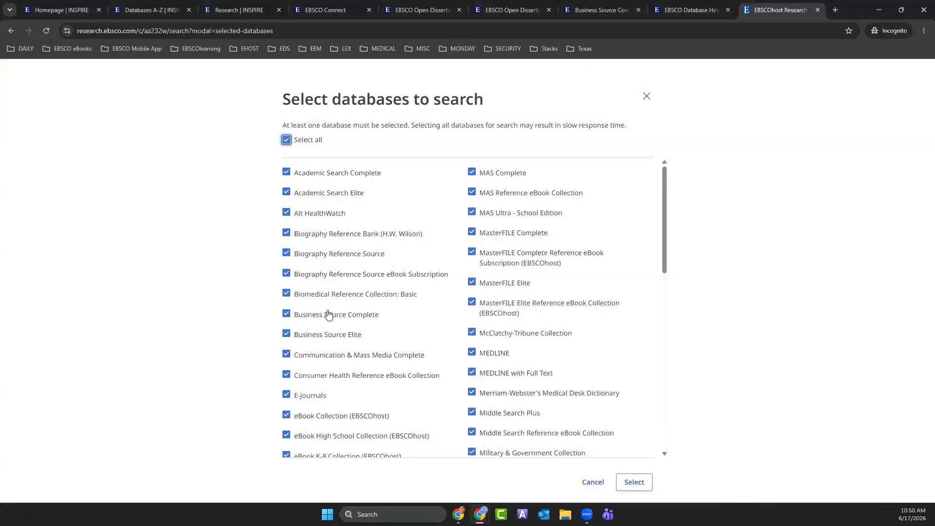
left_click(647, 97)
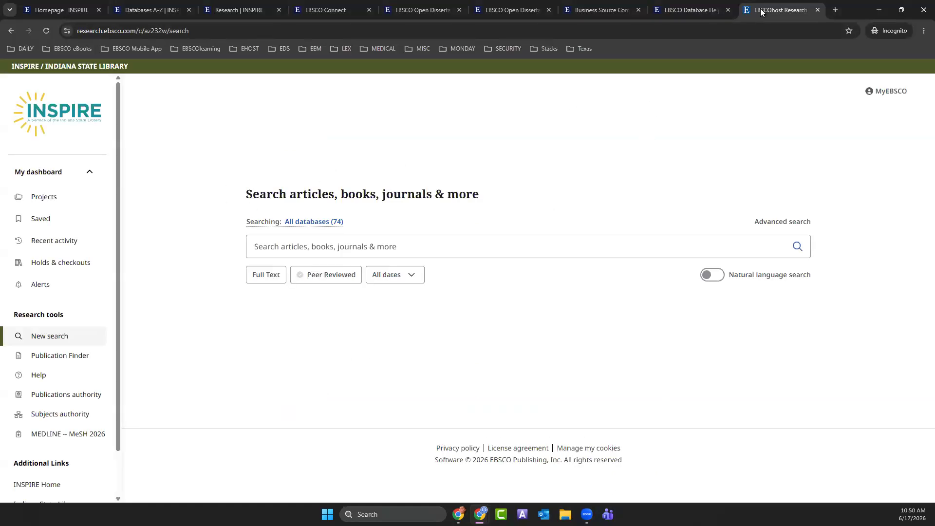
left_click(835, 10)
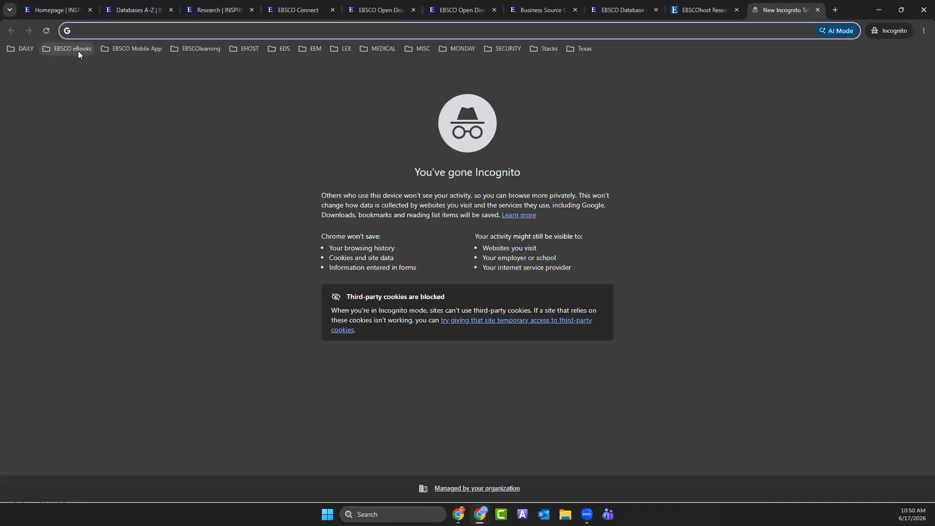
type("https://research.ebsco.com/c/f6hxzp?acr_values=uid")
left_click(108, 56)
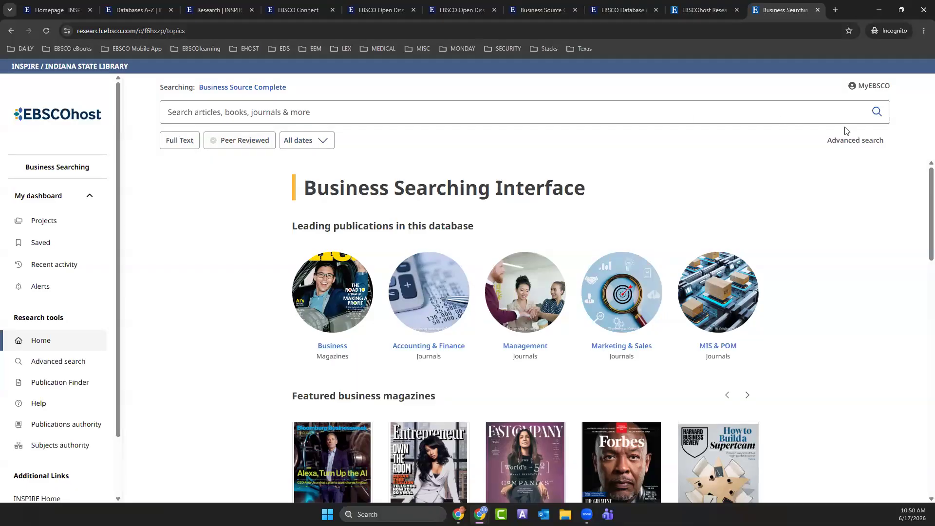
scroll(744, 184, "down", 2)
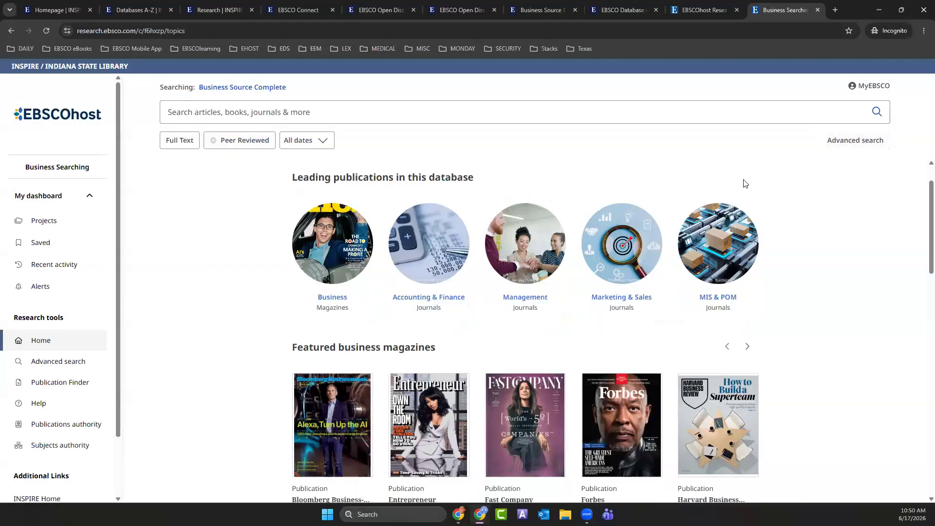
scroll(738, 185, "down", 8)
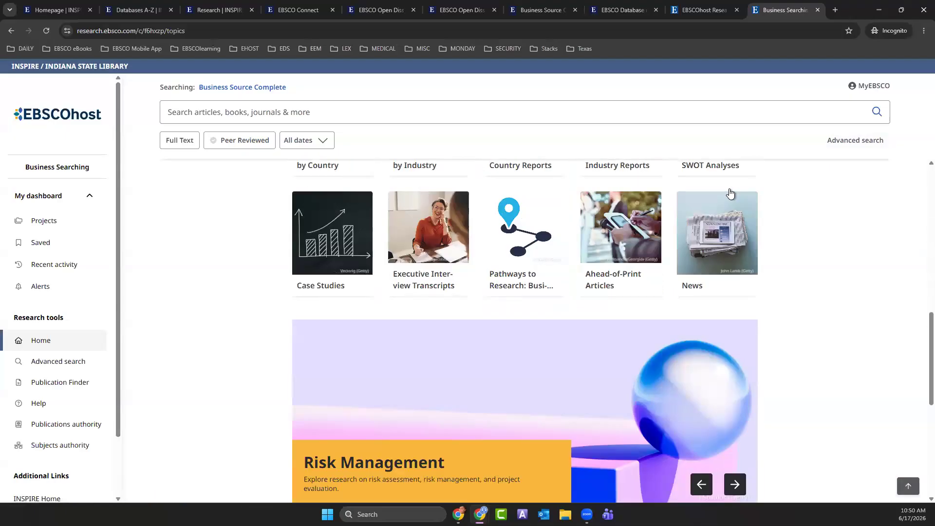
scroll(728, 188, "up", 10)
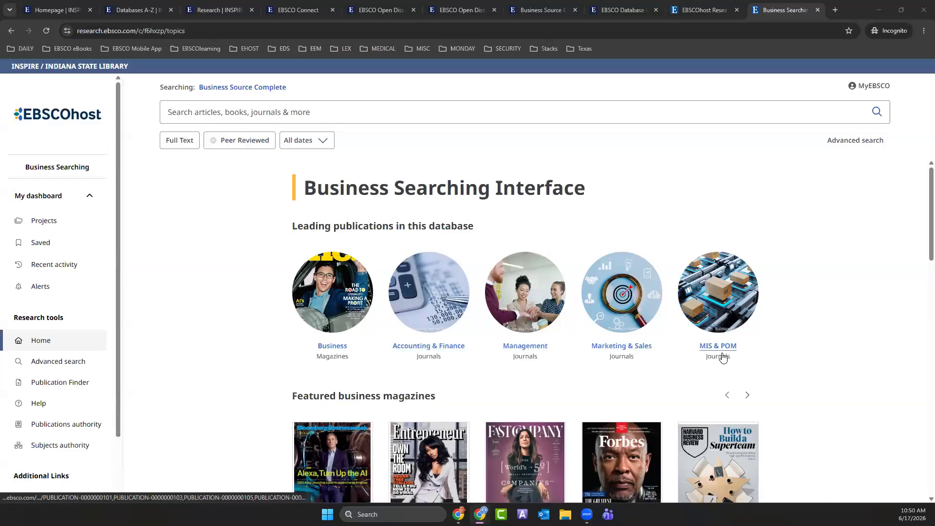
Open Harvard Business Review from the featured business magazines and examine its full-text coverage dates
scroll(638, 402, "down", 2)
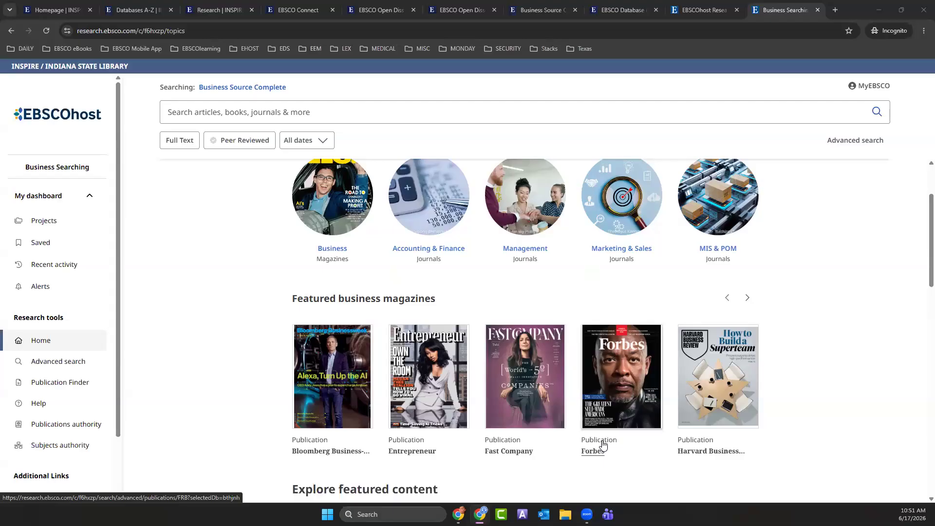
left_click(707, 452)
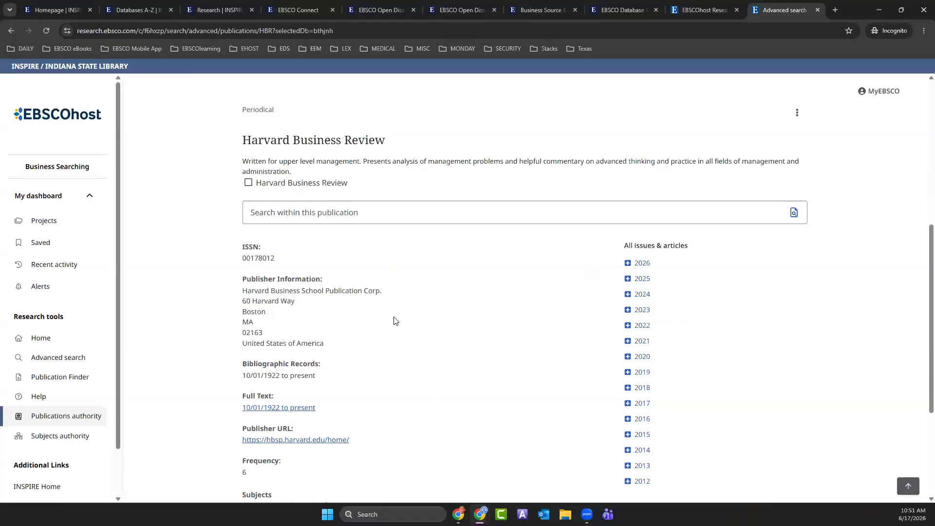
scroll(402, 321, "down", 1)
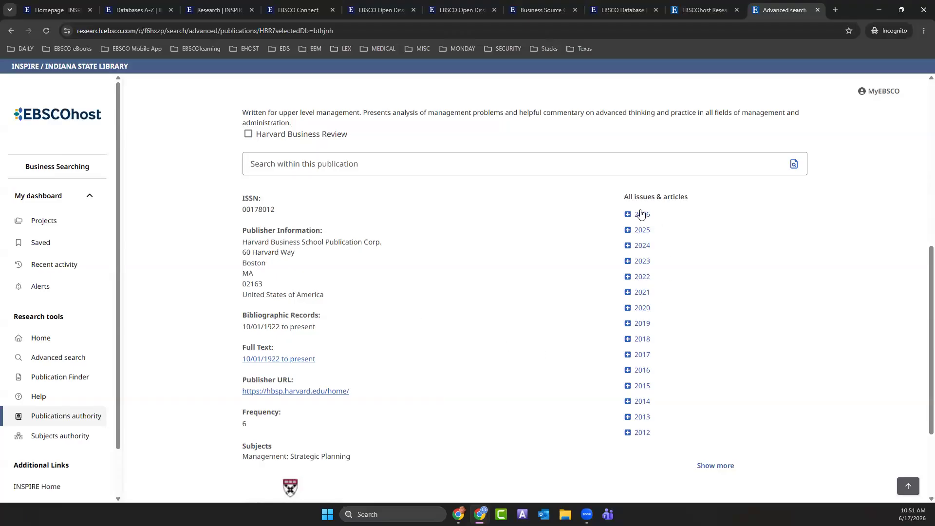
left_click_drag(334, 363, 235, 362)
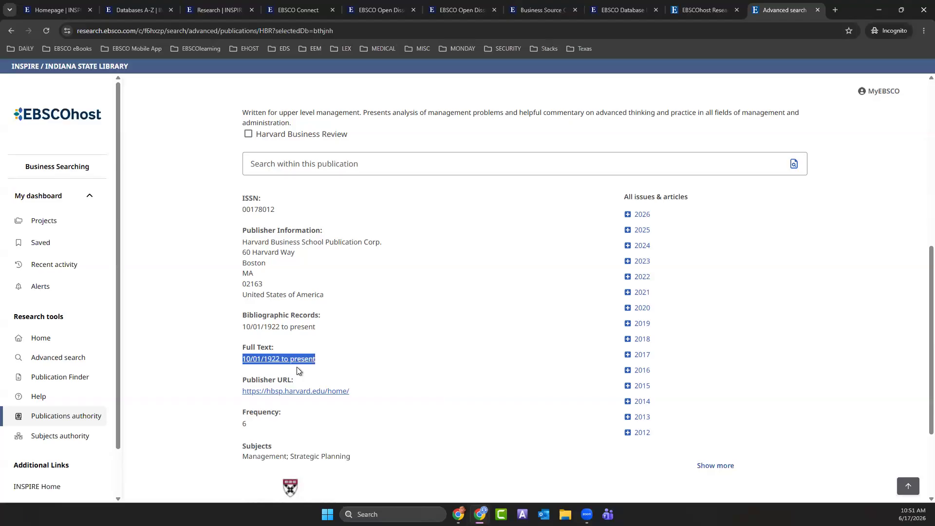
Expand the 2026 issues of Harvard Business Review, open Vol. 104 Issue 4 – Jul/Aug2026, and look through its articles
left_click(630, 216)
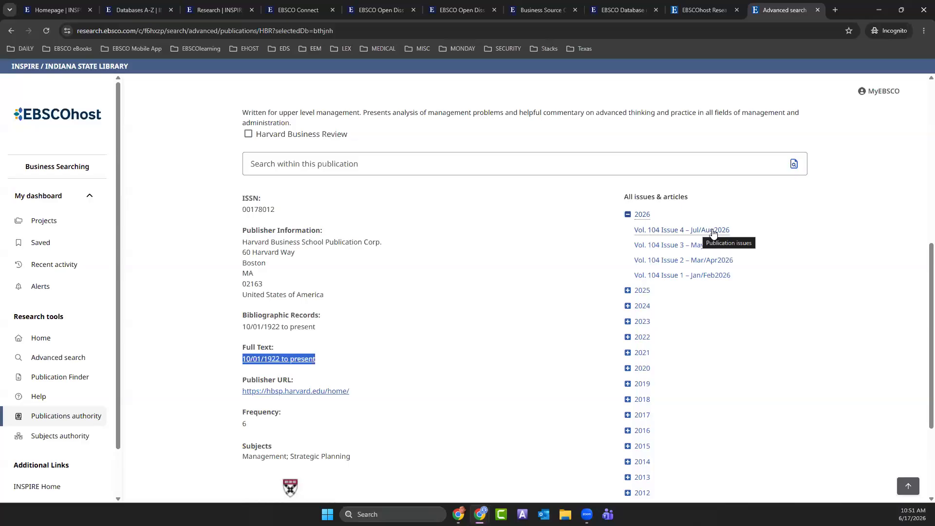
left_click(677, 233)
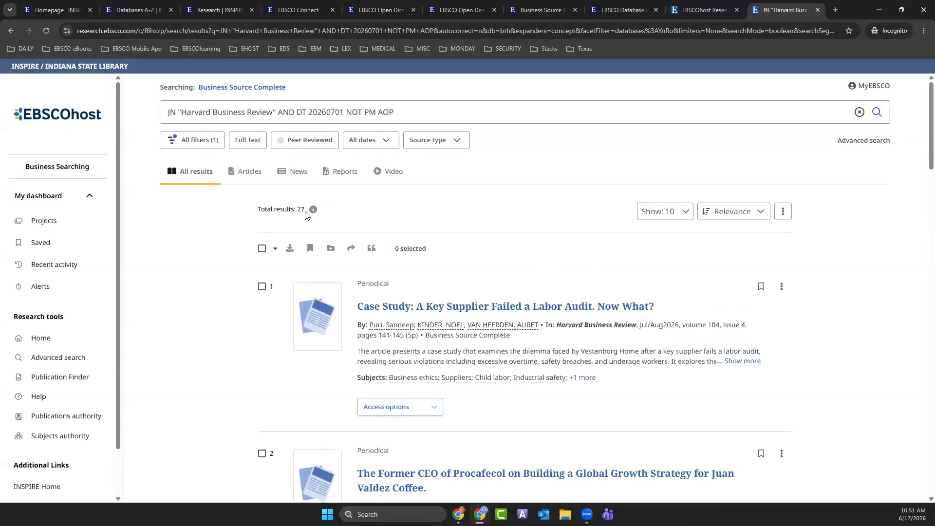
scroll(432, 456, "down", 3)
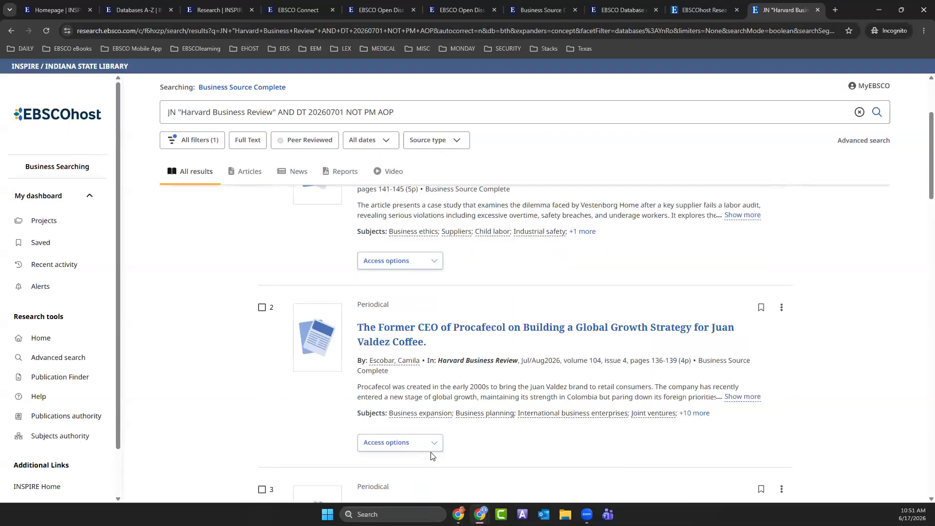
scroll(432, 445, "up", 3)
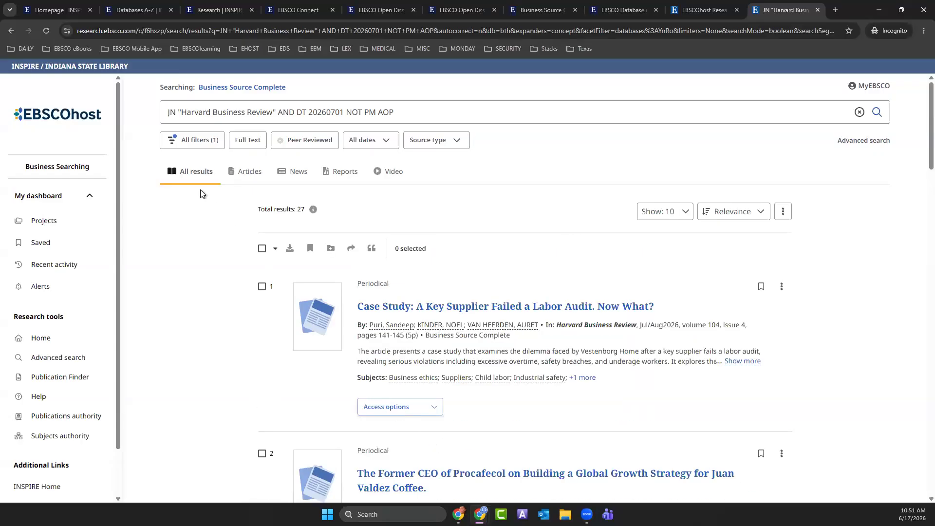
Return to the Business Searching home page and open Industry Reports by Sector within the featured Industry Reports
left_click(72, 133)
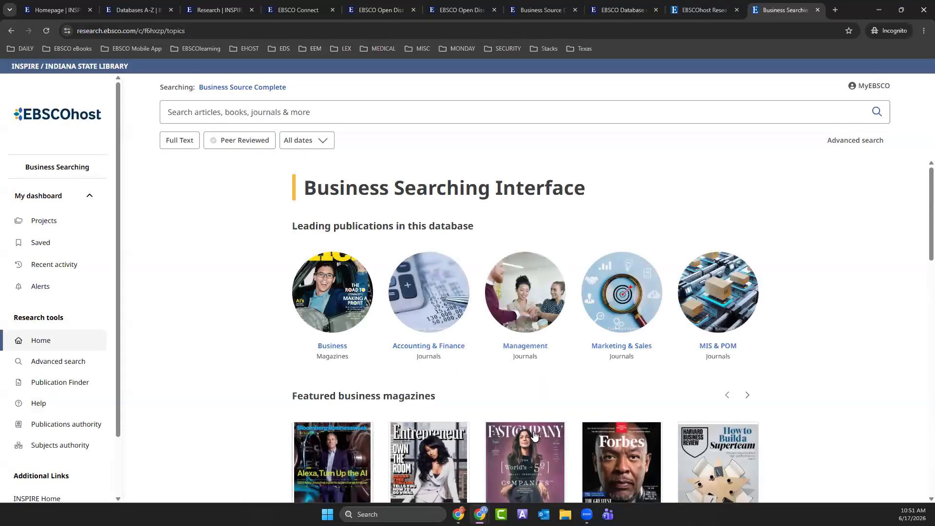
scroll(533, 423, "down", 7)
scroll(533, 424, "down", 1)
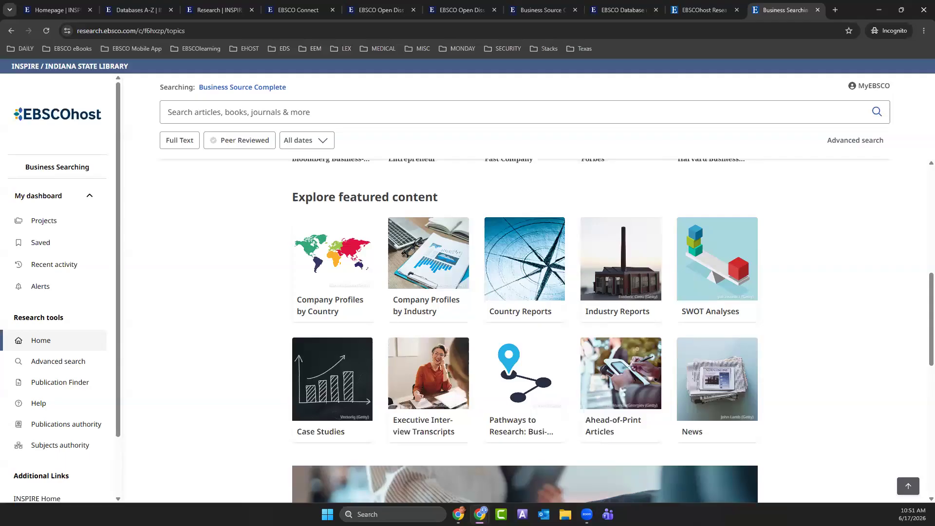
left_click(631, 314)
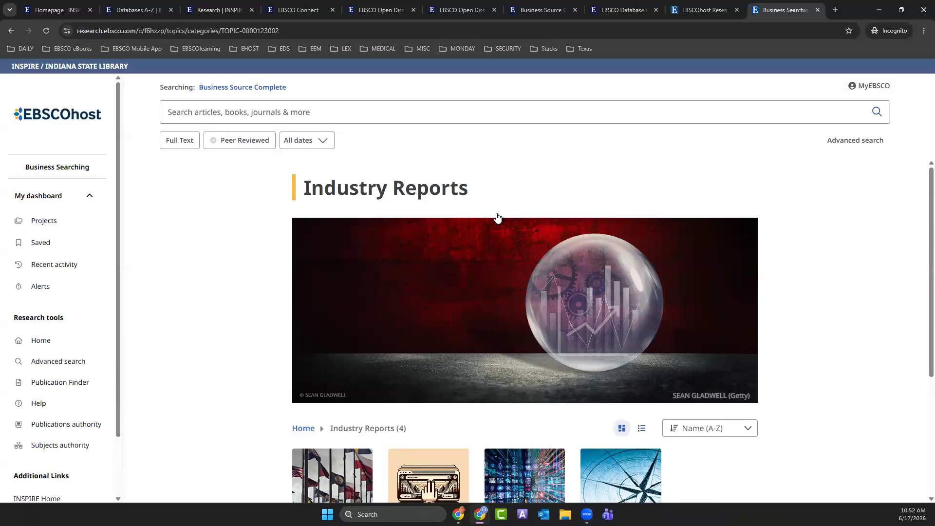
scroll(512, 248, "down", 2)
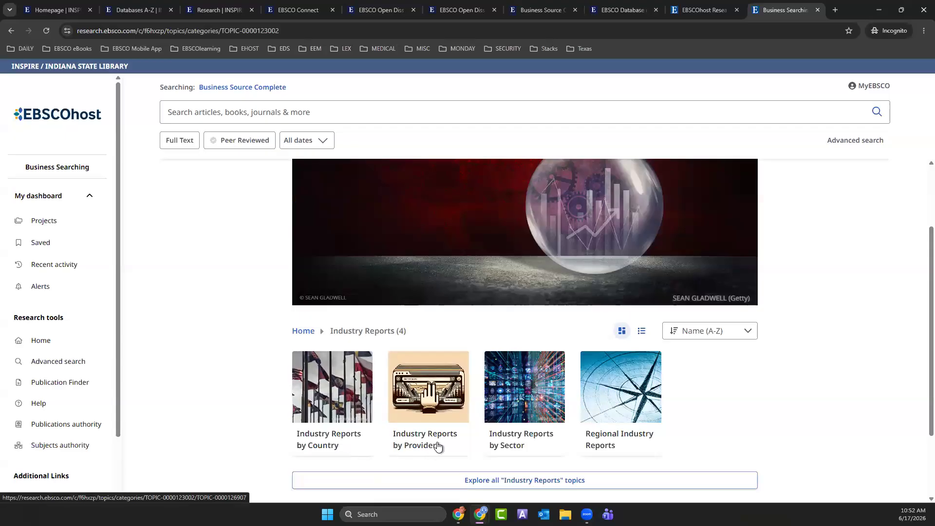
left_click(517, 442)
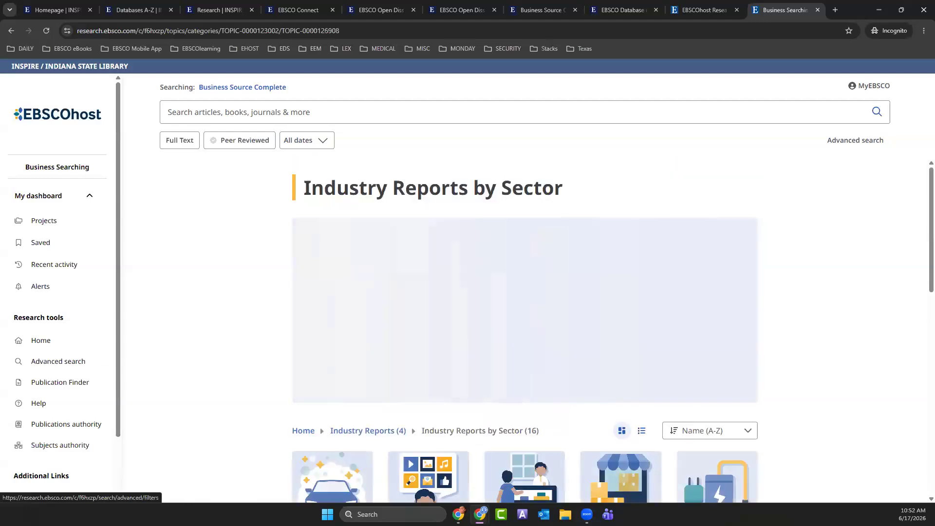
Look through the industry sectors and open the Information Technology sector
scroll(690, 320, "down", 1)
scroll(690, 320, "down", 3)
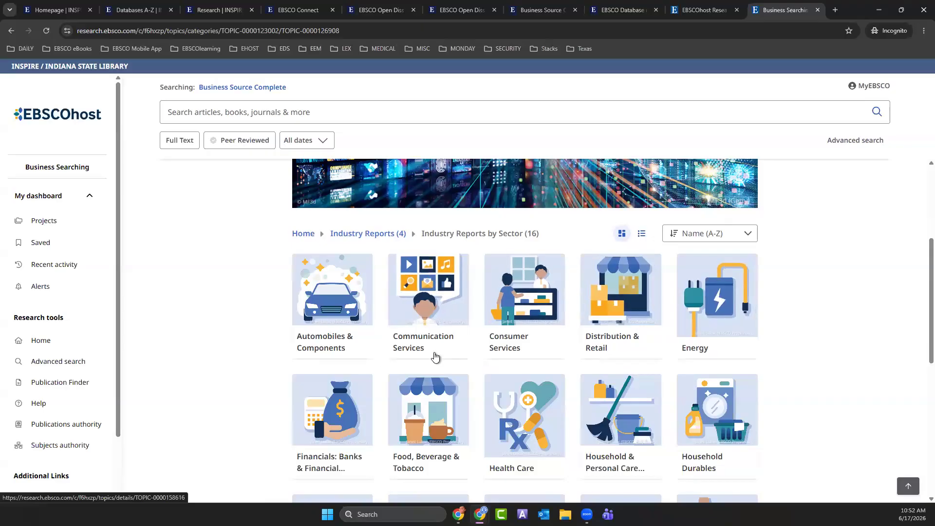
scroll(696, 423, "down", 1)
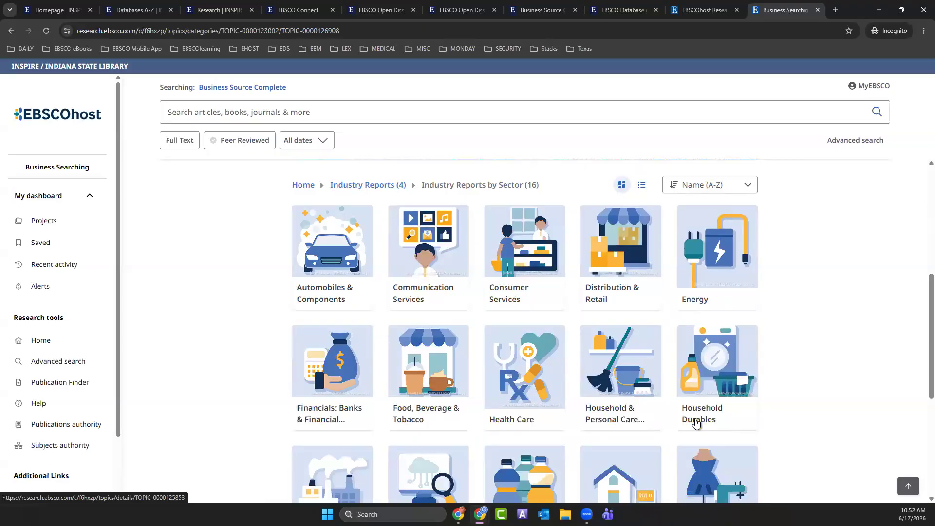
scroll(697, 423, "down", 2)
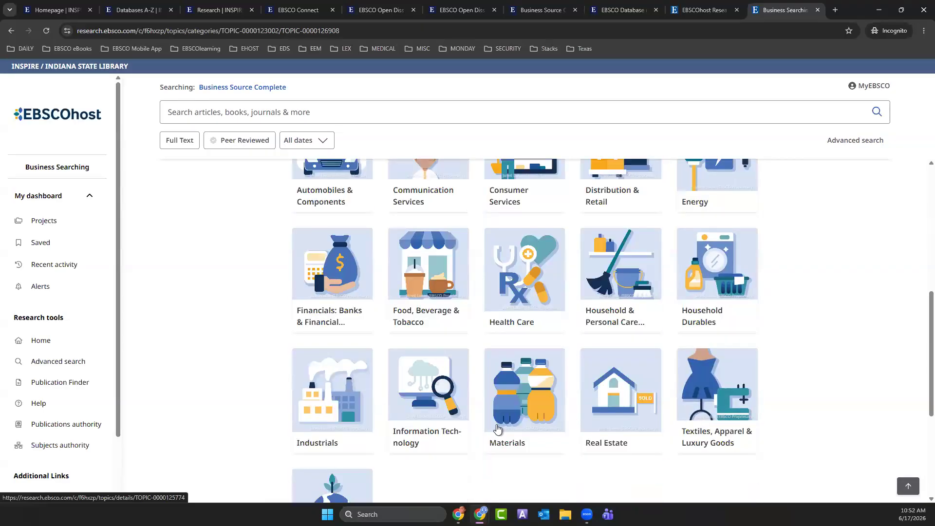
left_click(429, 439)
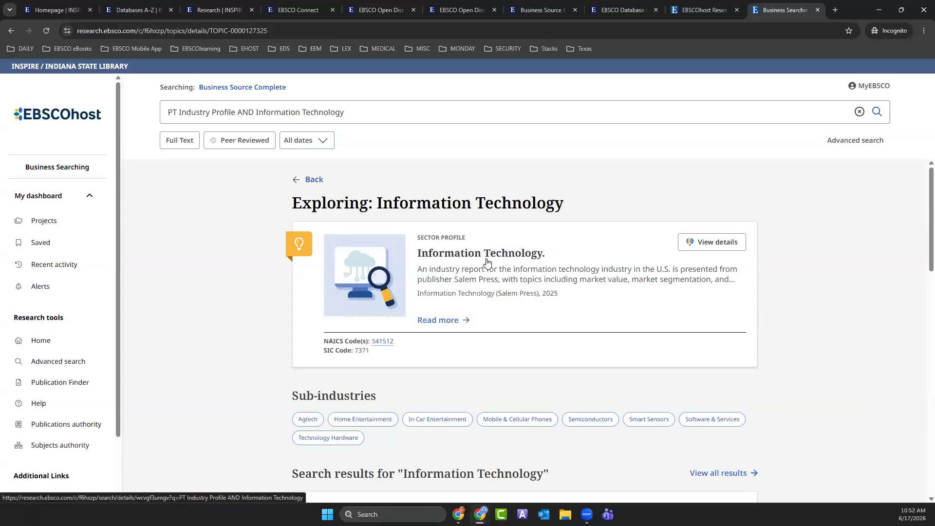
Review the Information Technology sub-industries and search query, view all results, and open Industry Surveys: IT Consulting & Other Services
scroll(487, 259, "down", 2)
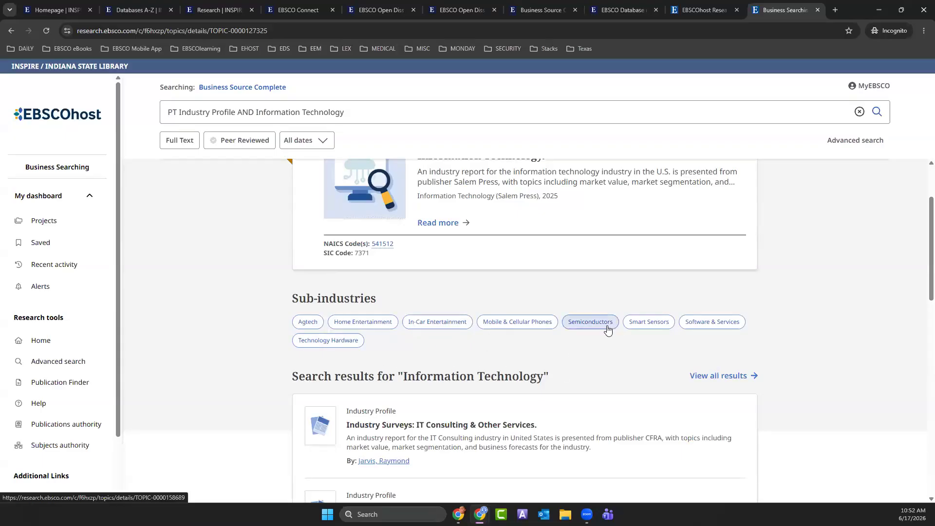
scroll(608, 329, "down", 3)
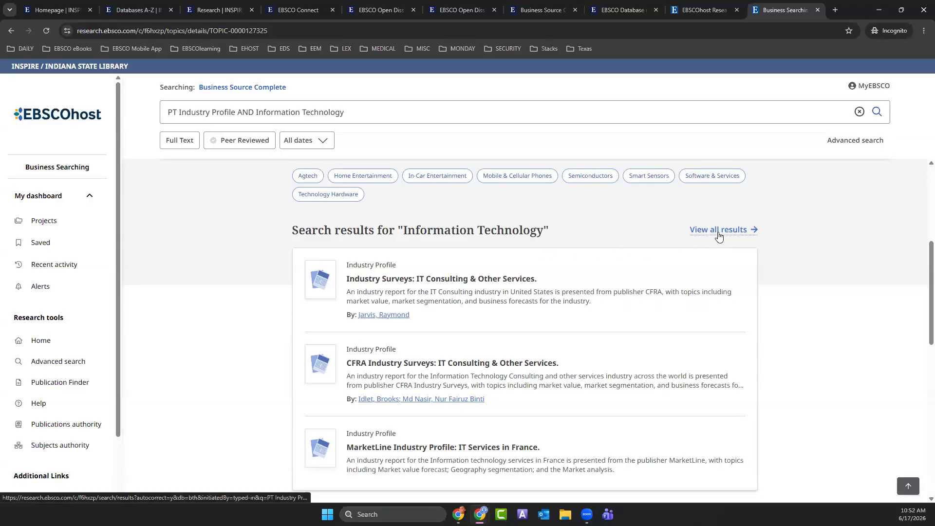
left_click_drag(345, 113, 161, 96)
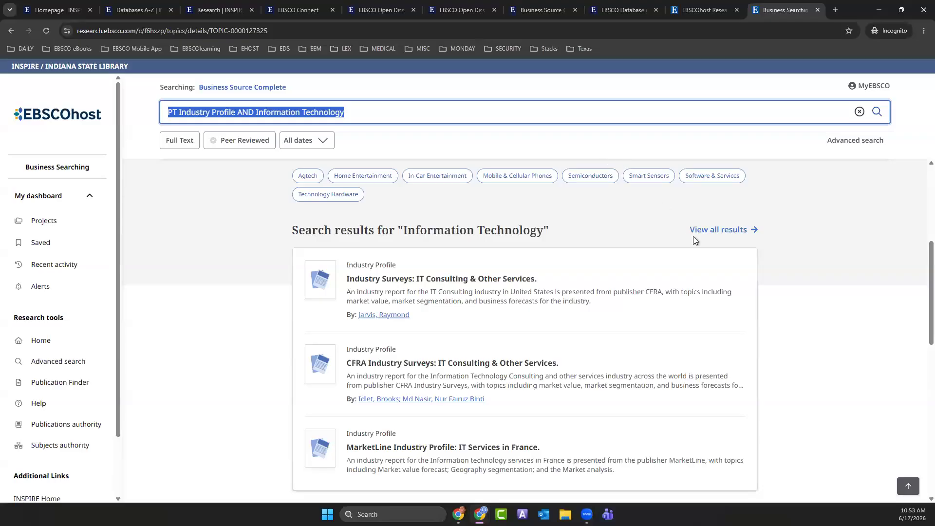
left_click(720, 229)
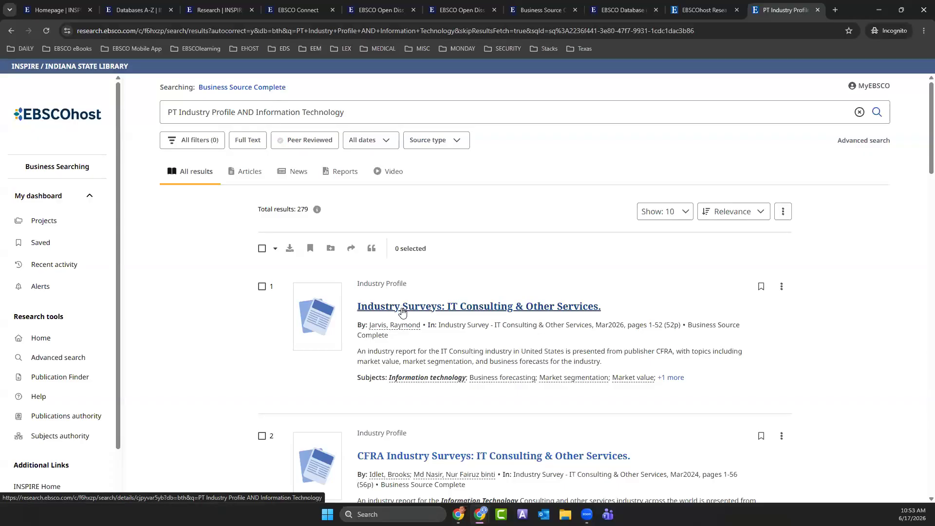
left_click(486, 312)
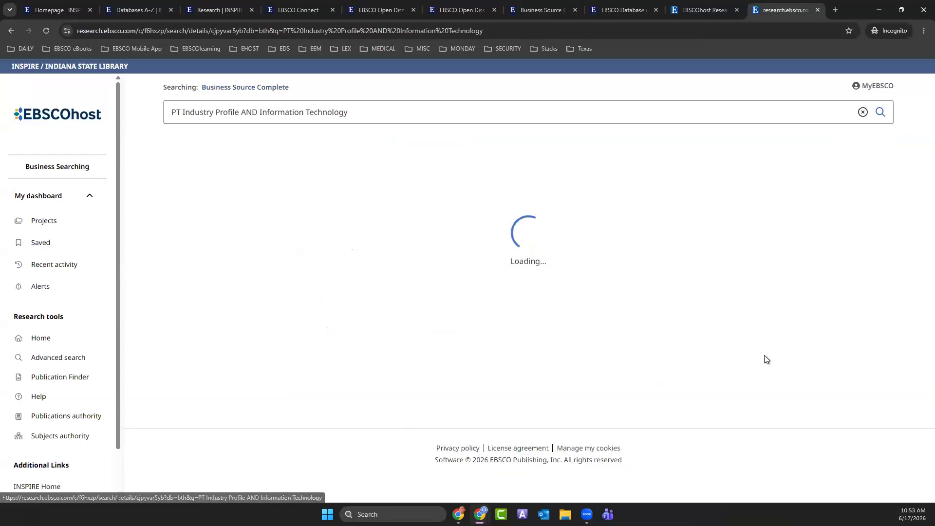
Review the details record of Industry Surveys: IT Consulting & Other Services and check its publication contents
scroll(460, 283, "down", 4)
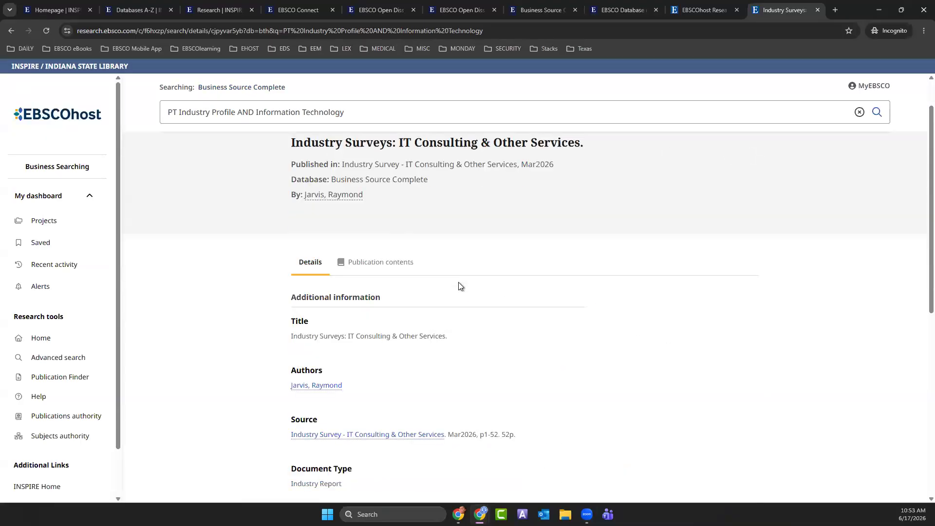
scroll(459, 285, "down", 2)
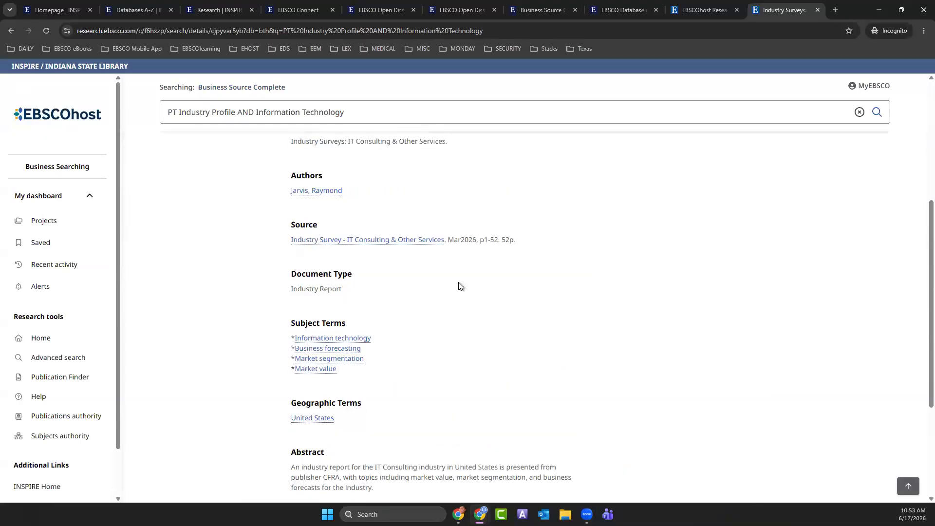
scroll(460, 286, "up", 6)
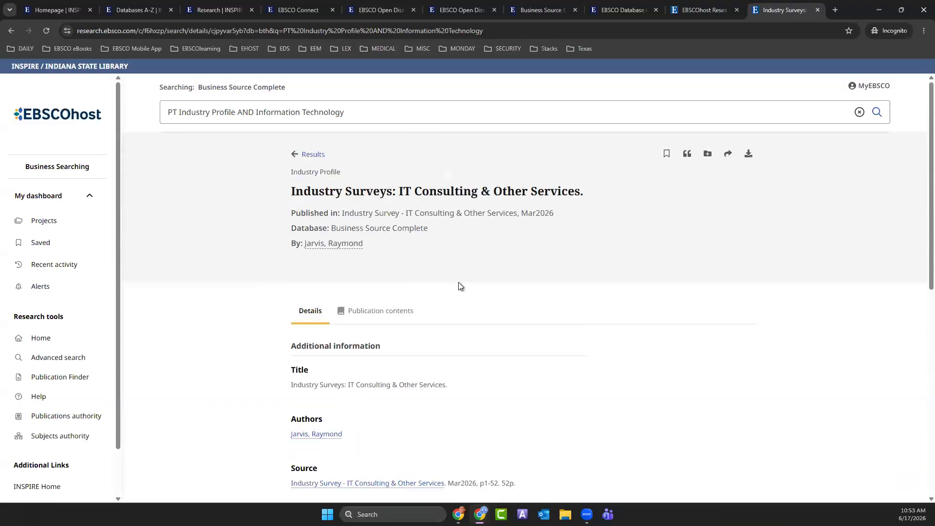
left_click(399, 310)
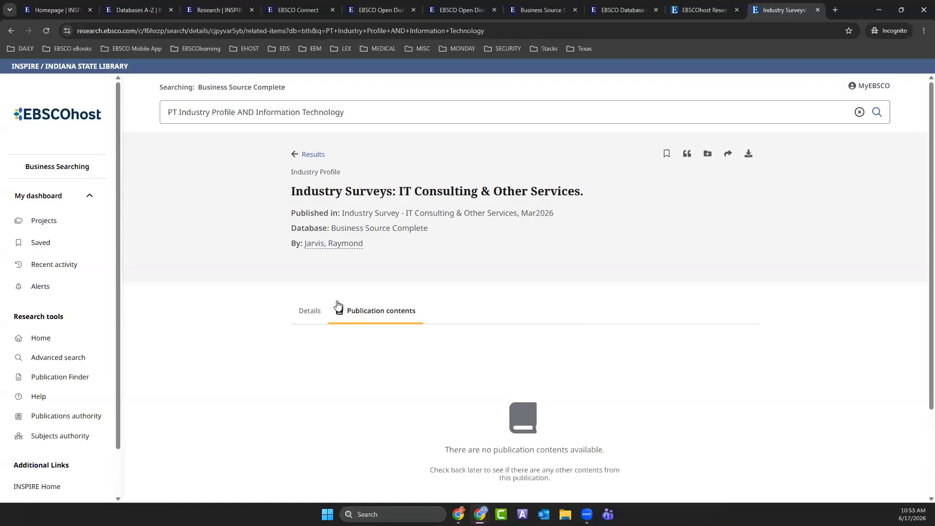
left_click(309, 312)
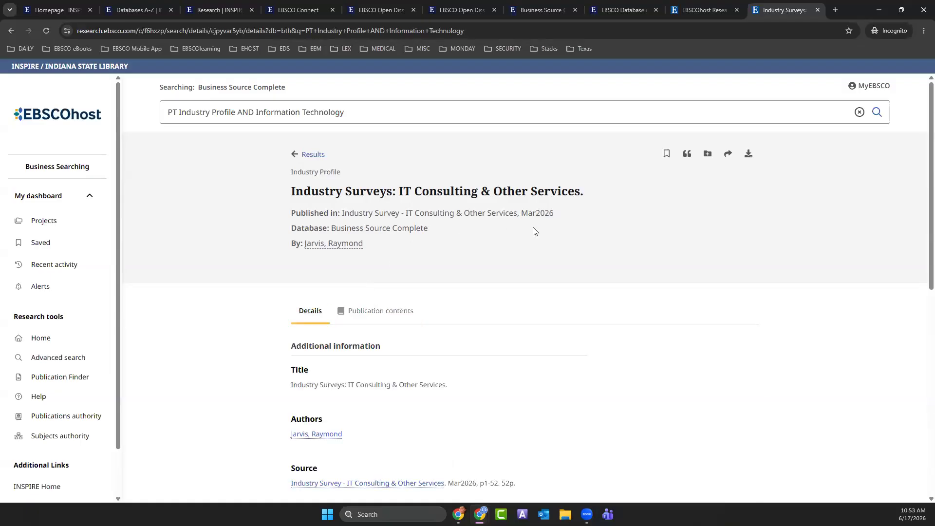
scroll(500, 274, "down", 2)
scroll(500, 277, "down", 3)
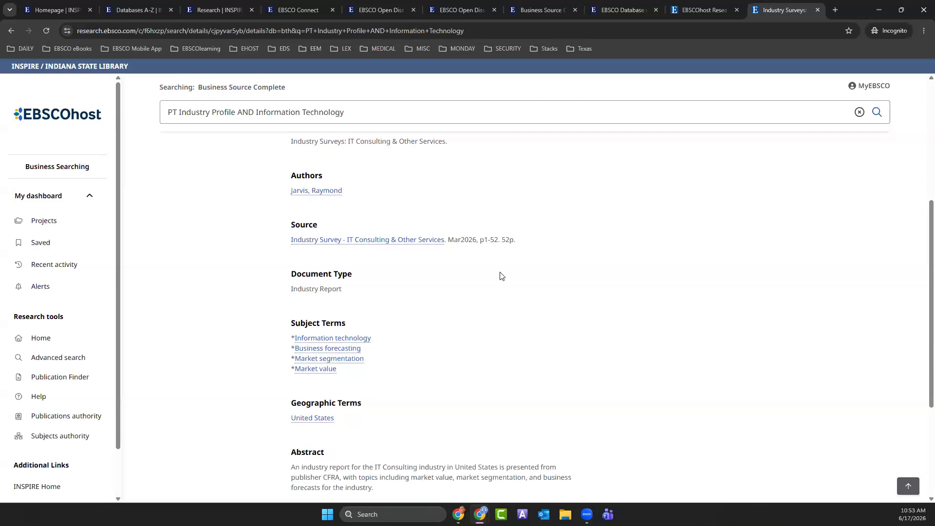
scroll(502, 276, "down", 3)
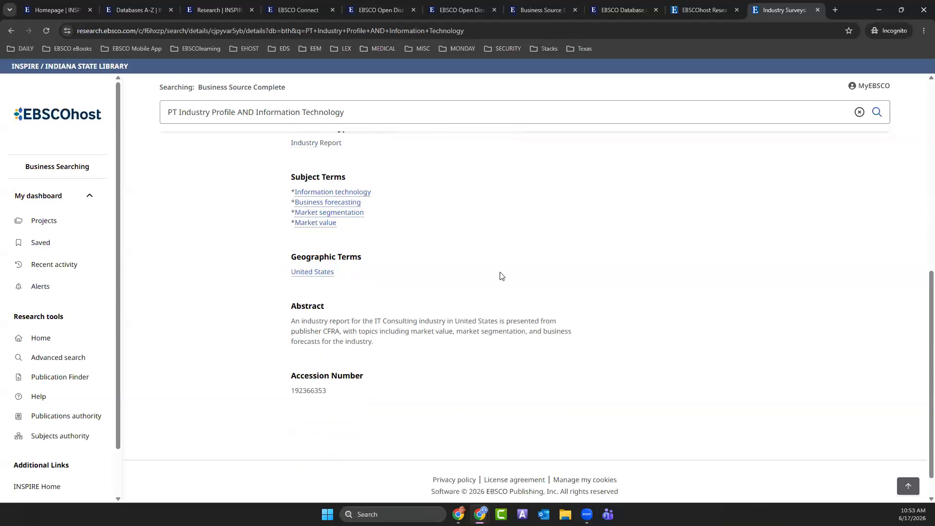
scroll(502, 276, "up", 8)
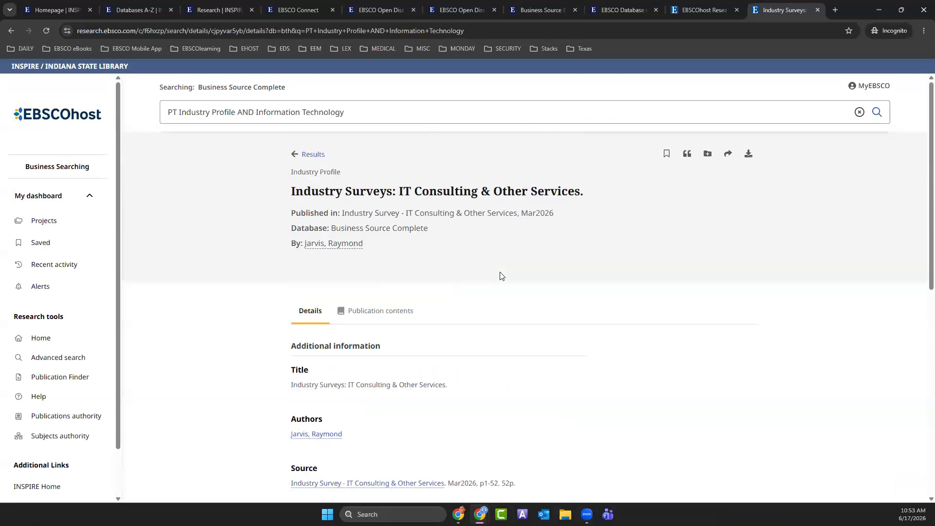
Return to the results list and show the access options for MarketLine Industry Profile: IT Services in France
left_click(313, 155)
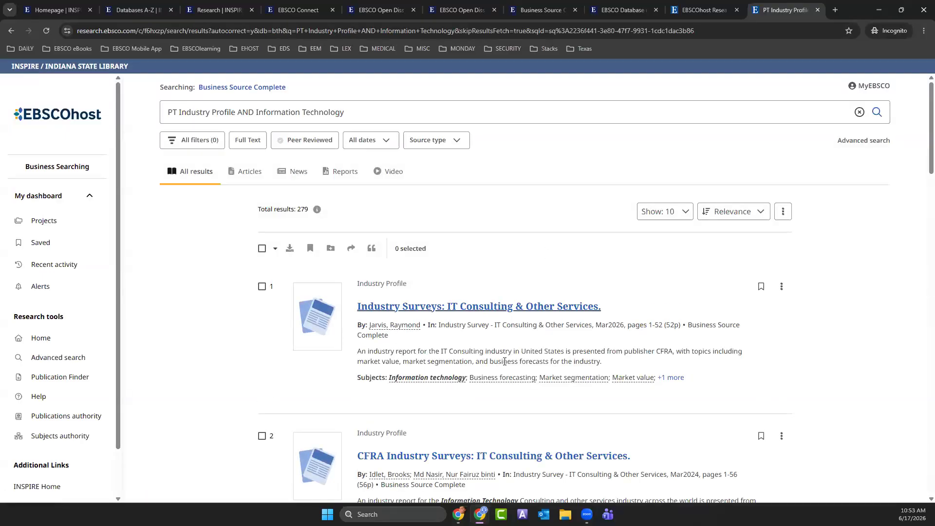
scroll(504, 361, "down", 5)
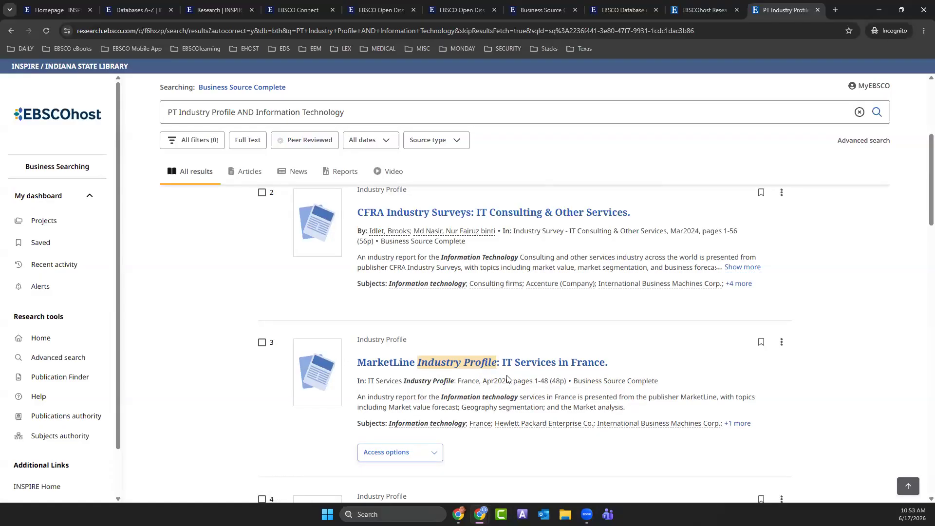
scroll(428, 348, "down", 2)
left_click(432, 354)
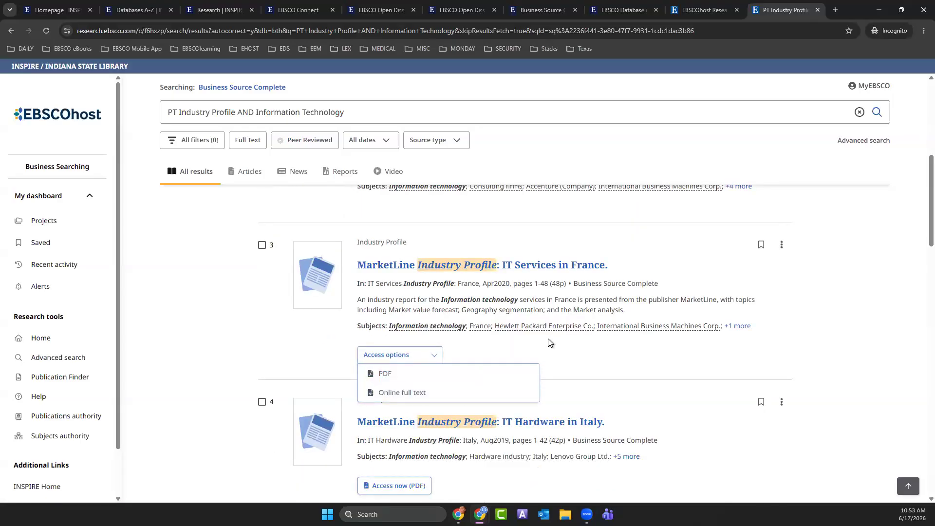
scroll(548, 338, "up", 6)
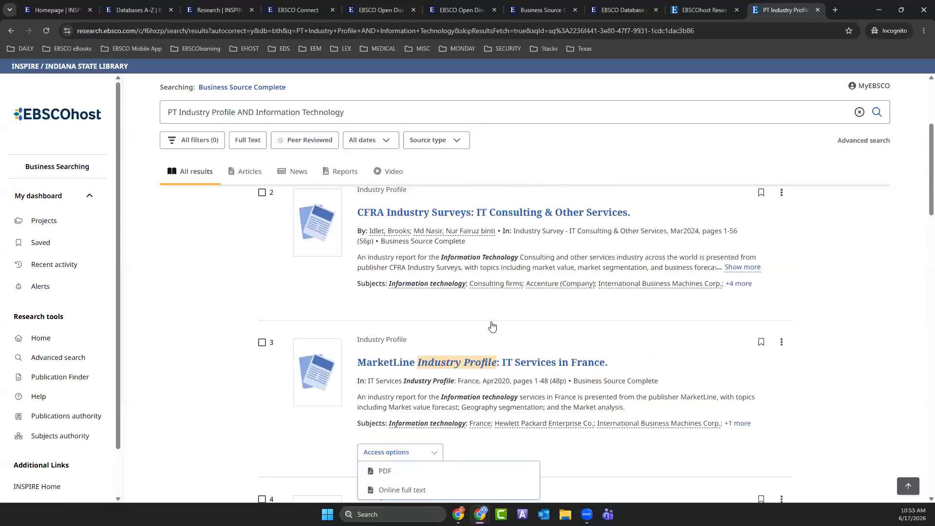
Return to the Business Searching home page and look through the featured content down to the Leadership banner
left_click(61, 118)
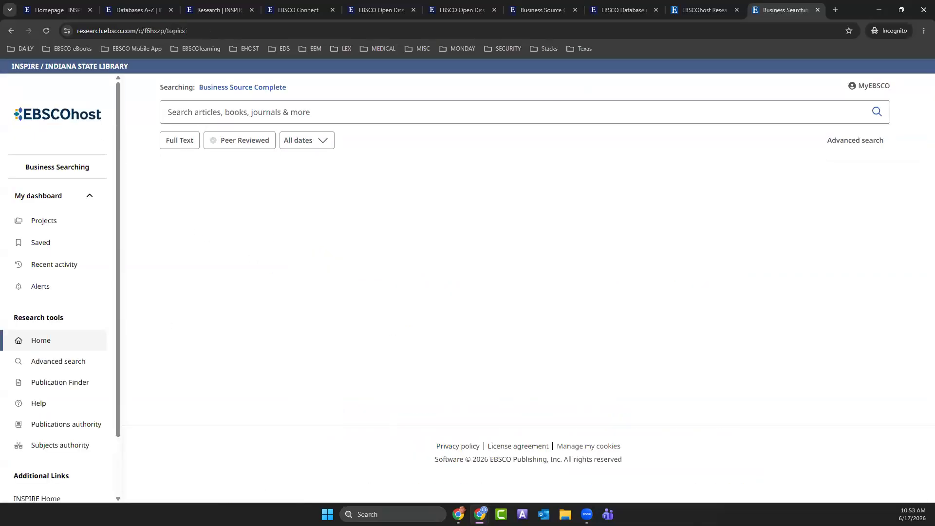
scroll(698, 392, "down", 3)
scroll(699, 392, "down", 7)
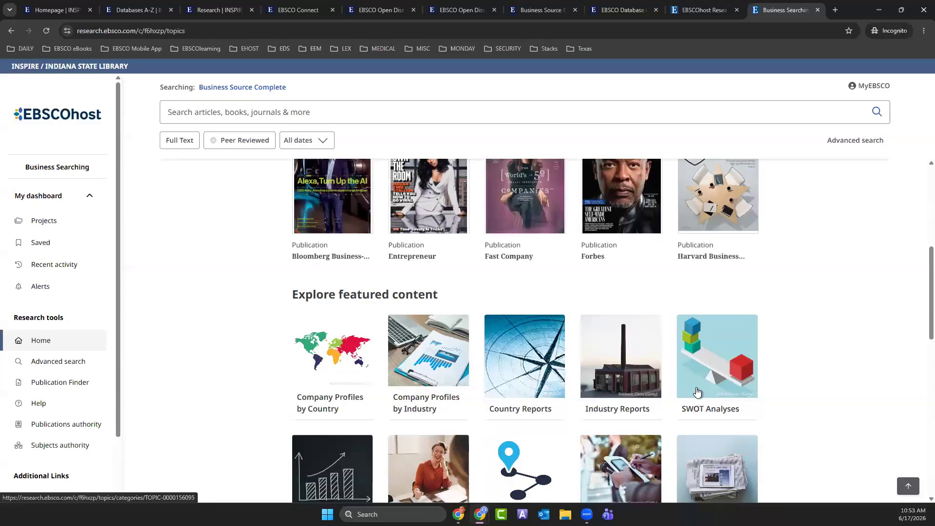
scroll(696, 390, "up", 2)
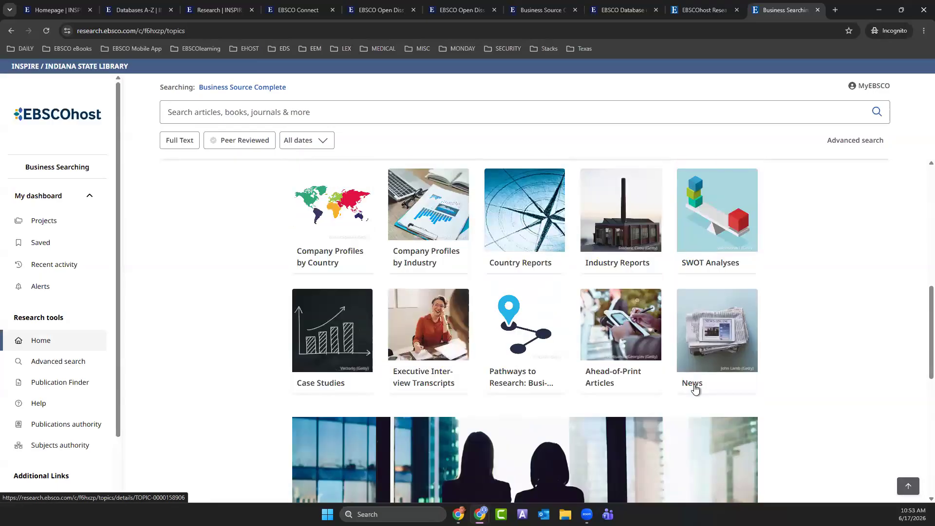
scroll(633, 277, "down", 6)
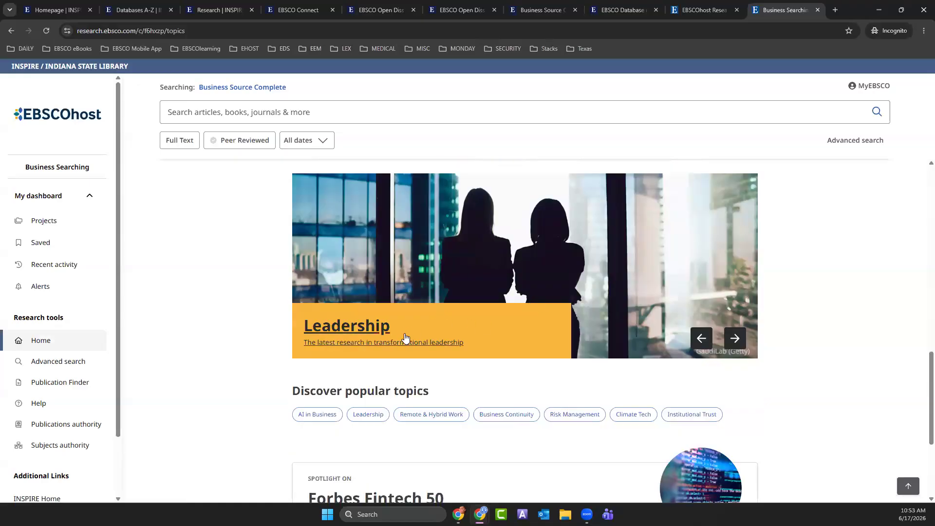
scroll(480, 325, "up", 1)
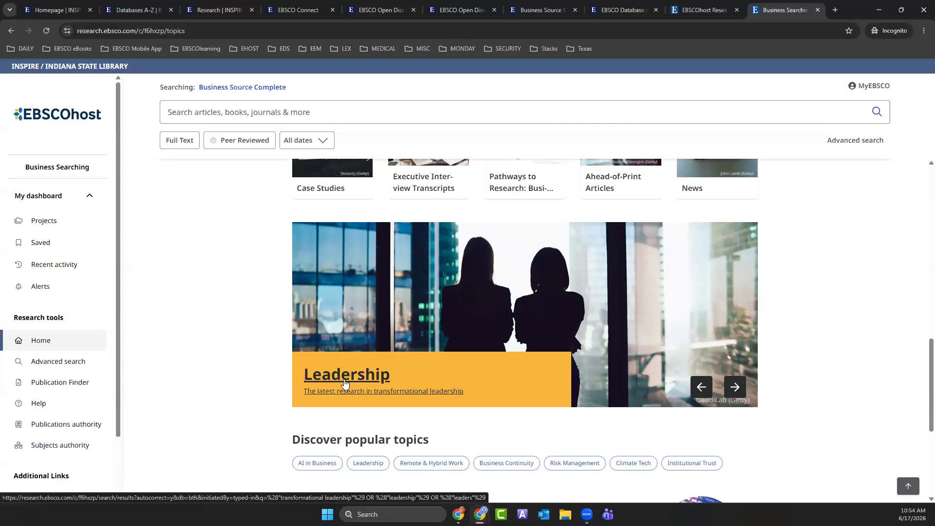
Advance the featured topic banner from Leadership to Climate Tech, highlighting the Discover popular topics heading along the way
left_click(736, 388)
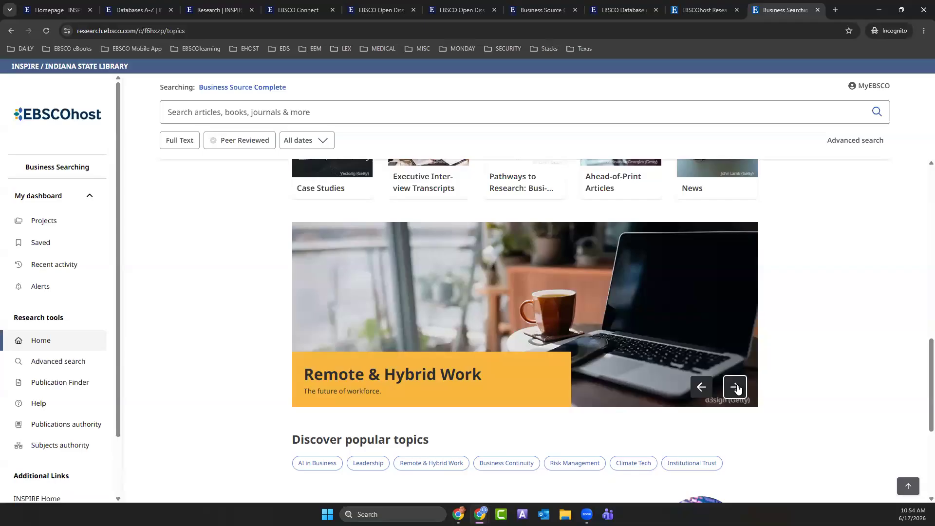
left_click(737, 387)
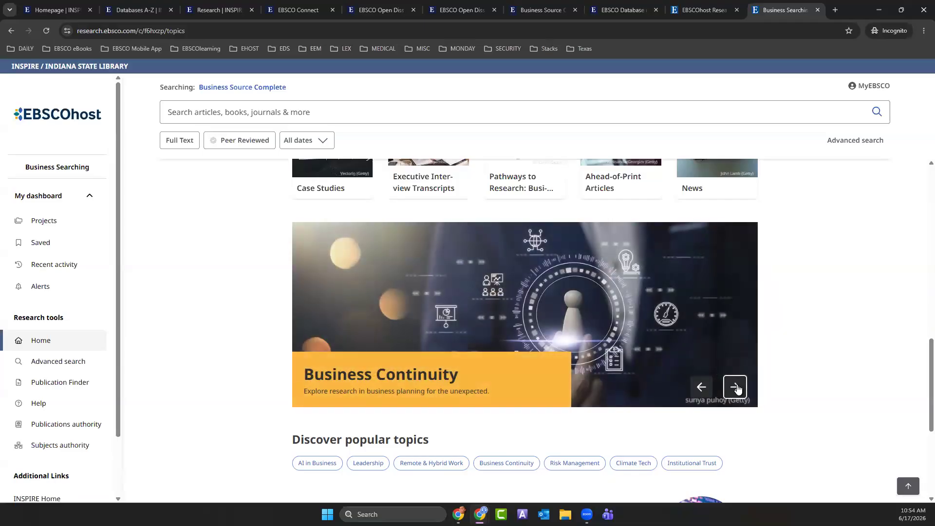
left_click(737, 387)
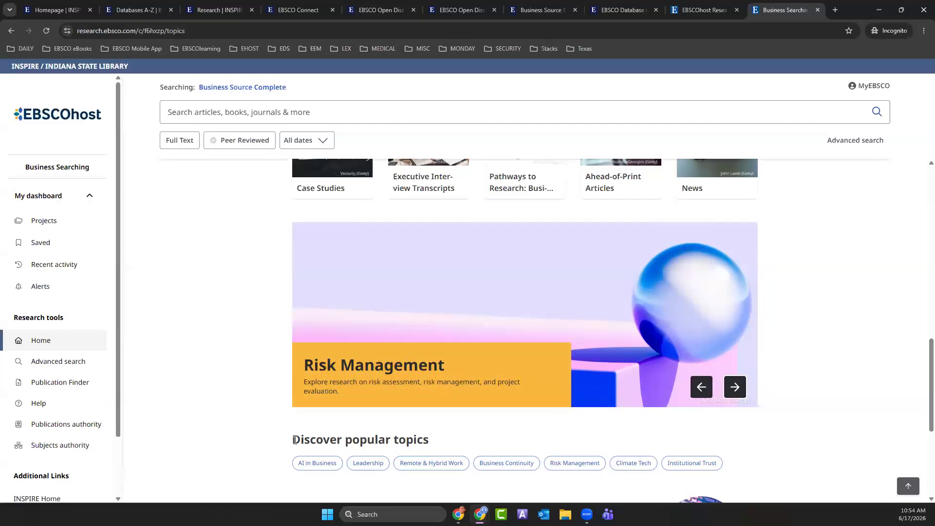
left_click_drag(294, 438, 429, 440)
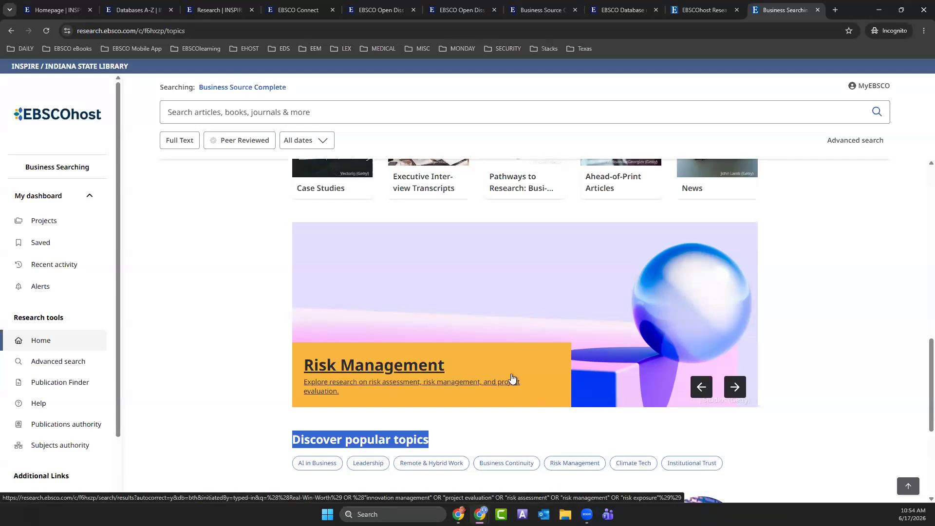
left_click(735, 387)
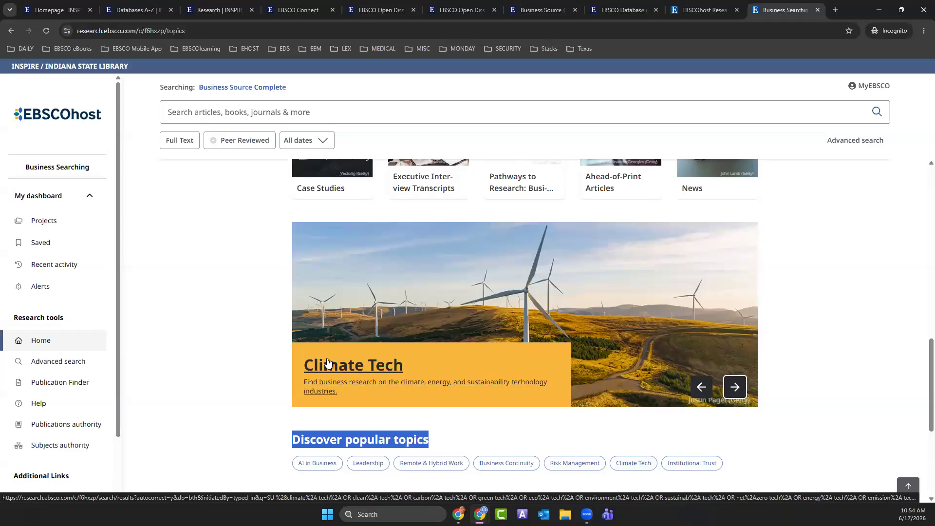
Open the Climate Tech search from the popular topics and look over its results
left_click(636, 461)
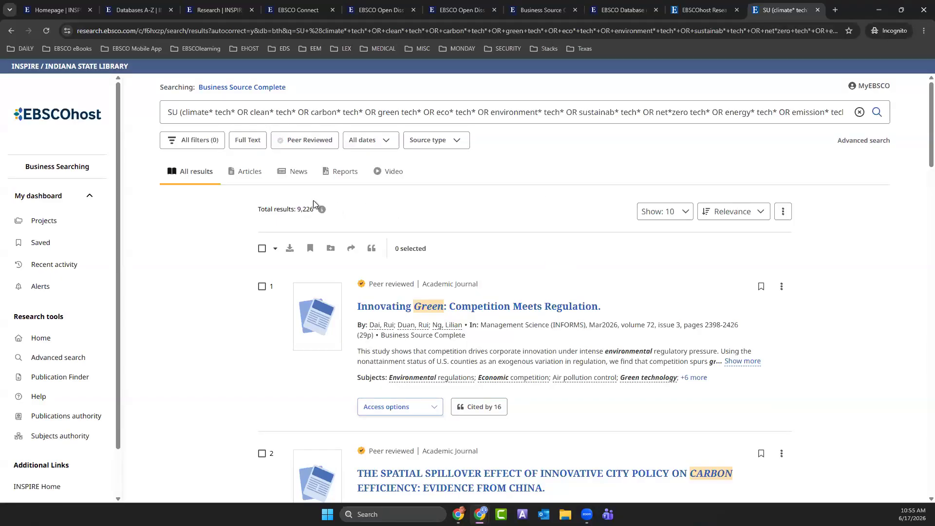
scroll(614, 341, "down", 4)
scroll(615, 338, "up", 4)
View the articles citing Innovating Green: Competition Meets Regulation, look through them, and close the citation list
left_click(486, 413)
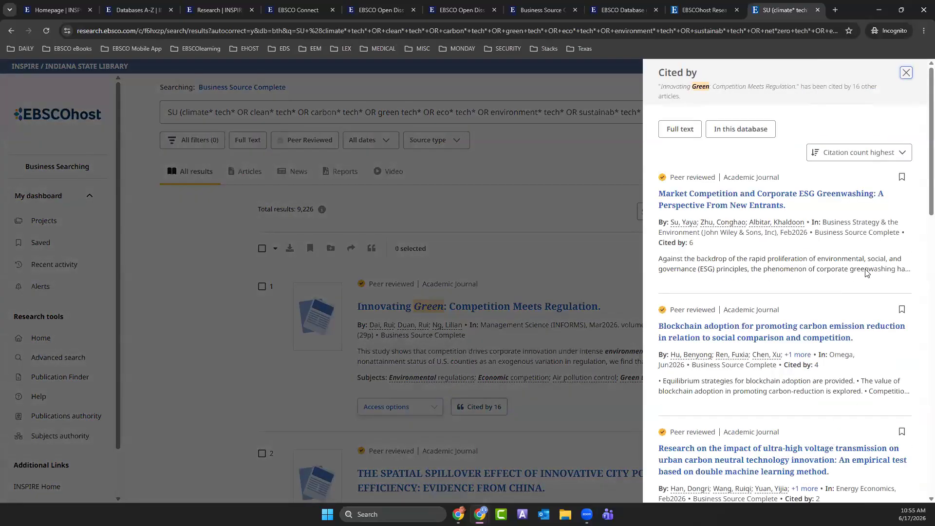
scroll(776, 188, "down", 10)
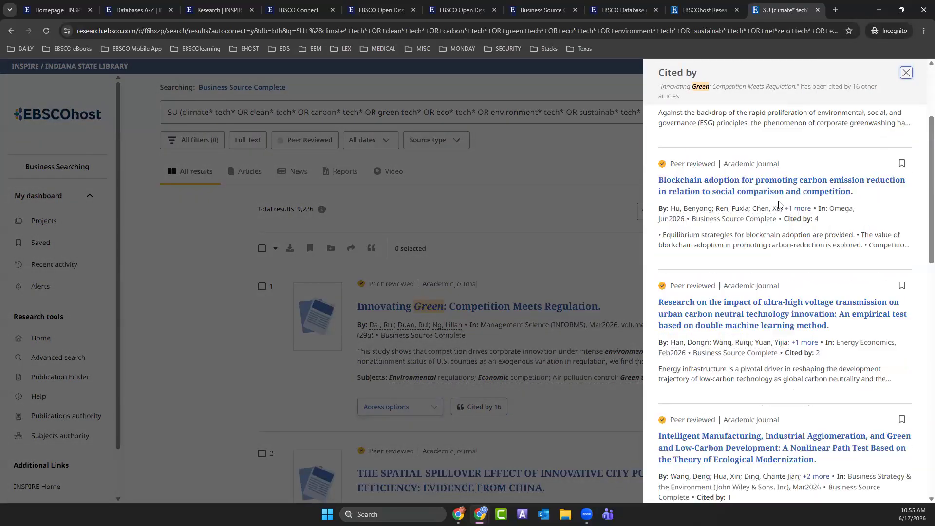
scroll(780, 207, "down", 3)
scroll(780, 208, "up", 8)
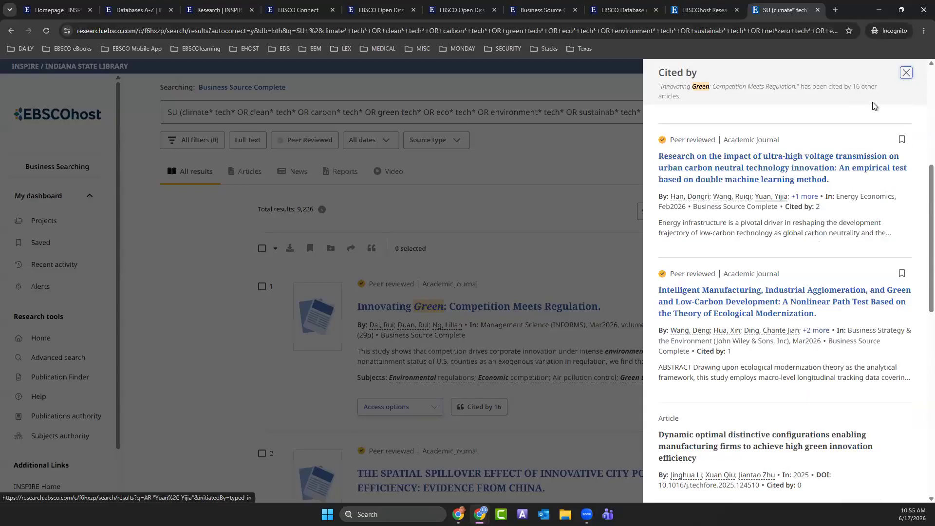
left_click(905, 73)
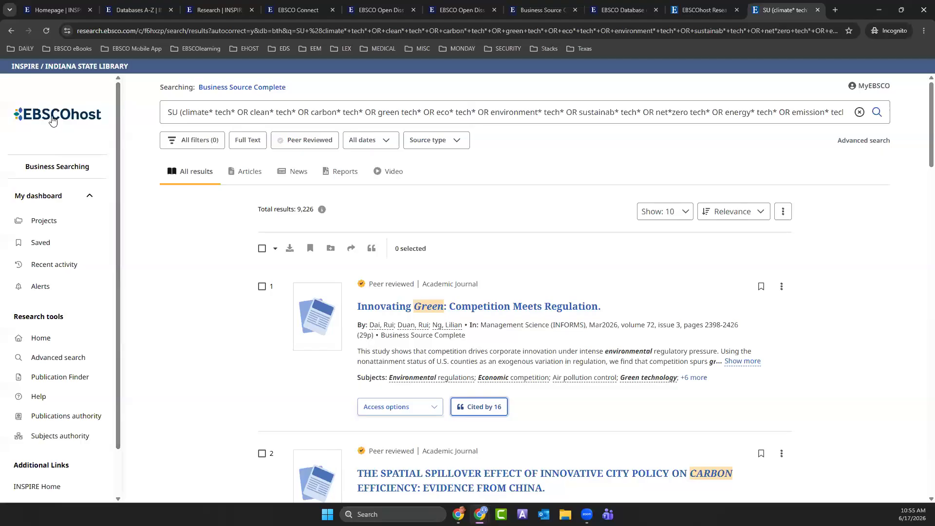
Return to the Business Searching home page and review its featured content, popular topics, and Forbes Fintech 50 spotlight
left_click(51, 265)
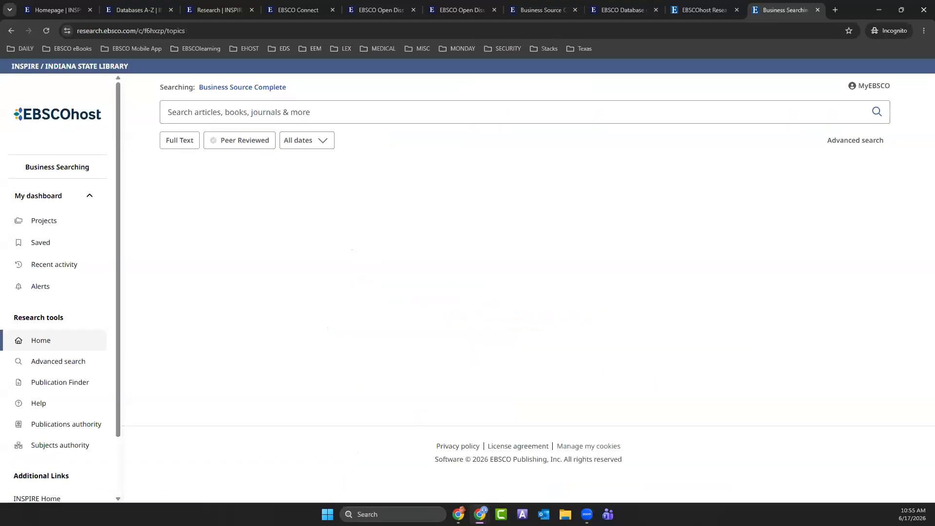
scroll(483, 368, "down", 15)
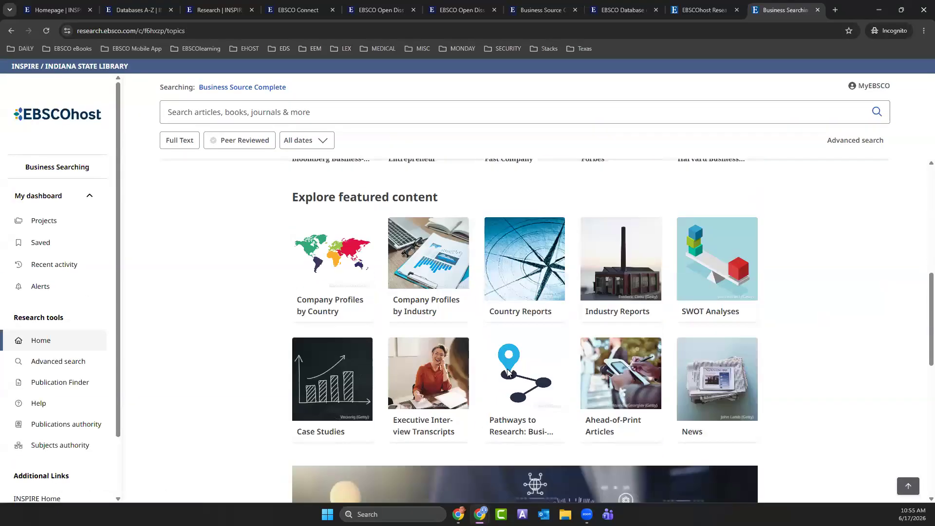
scroll(510, 369, "down", 1)
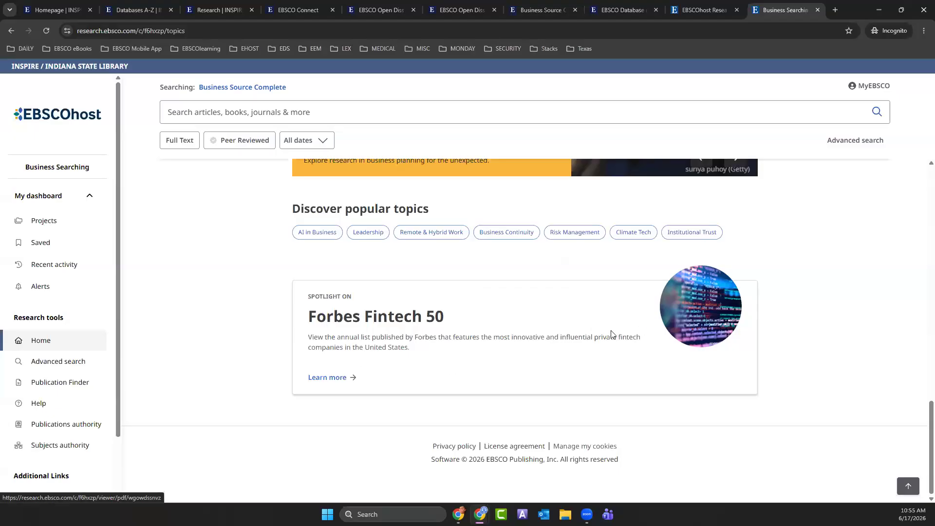
scroll(557, 327, "up", 8)
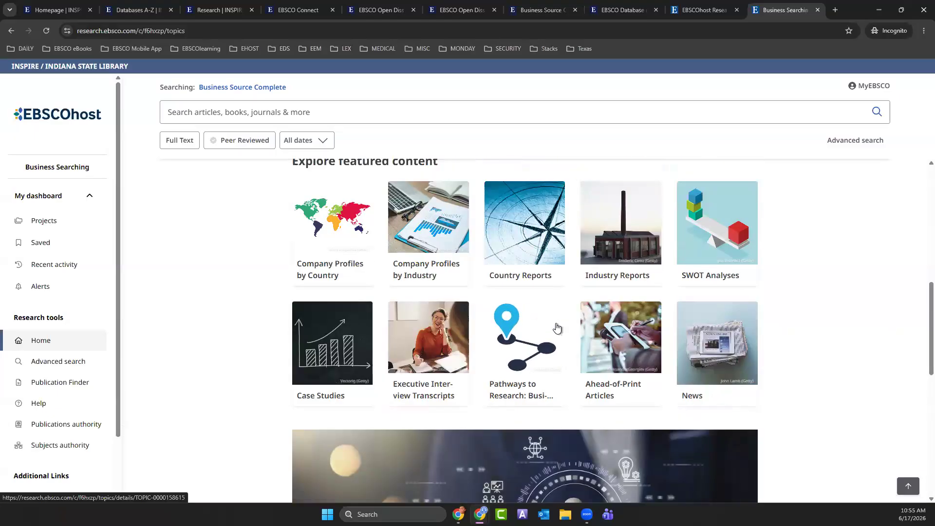
scroll(558, 329, "up", 10)
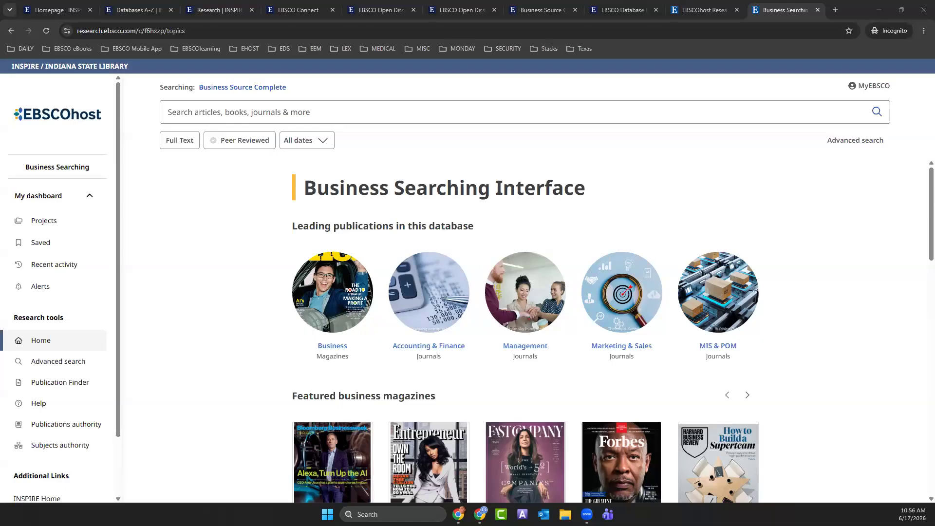
Switch to the EBSCOhost_Indiana_INSPIRE_June 2026 presentation in PowerPoint and open slide 25, Navigation Updates Coming July 2026
mouse_move(480, 513)
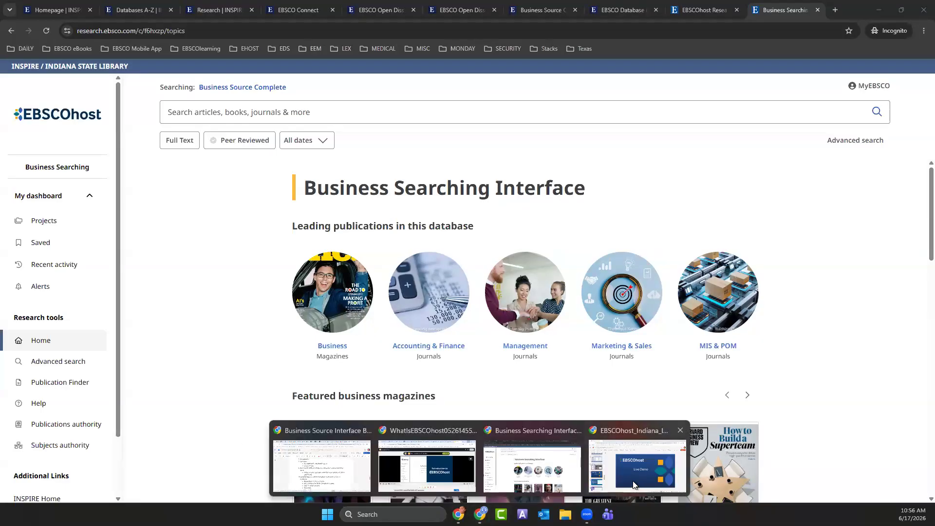
left_click(604, 463)
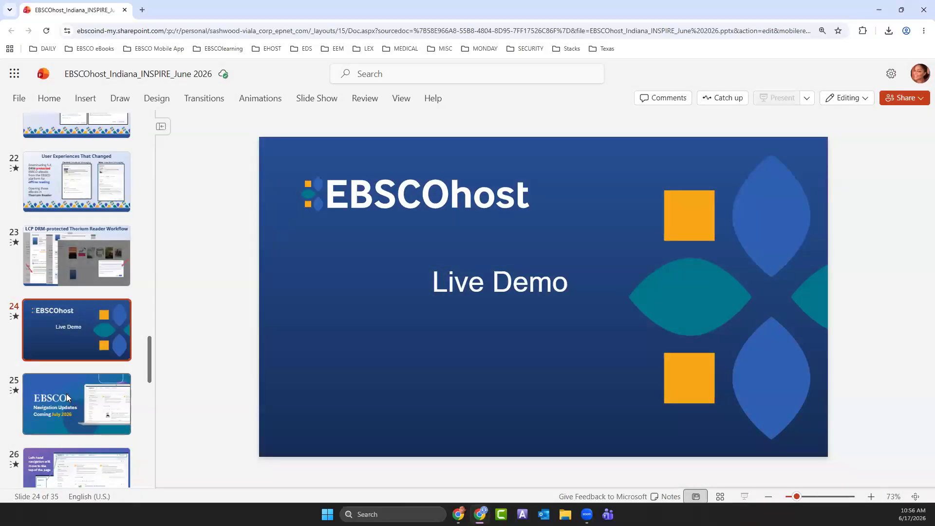
left_click(66, 398)
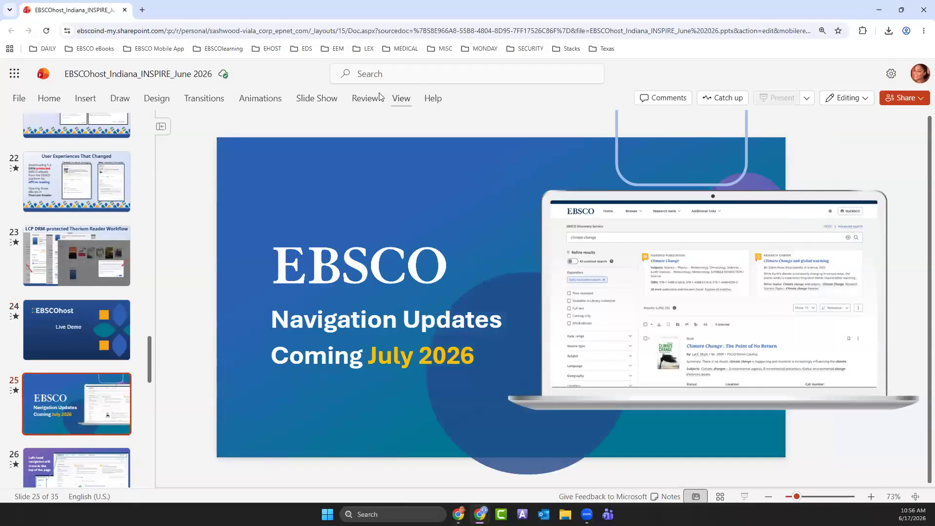
Reload the presentation page and reopen slide 25, Navigation Updates Coming July 2026
left_click(310, 99)
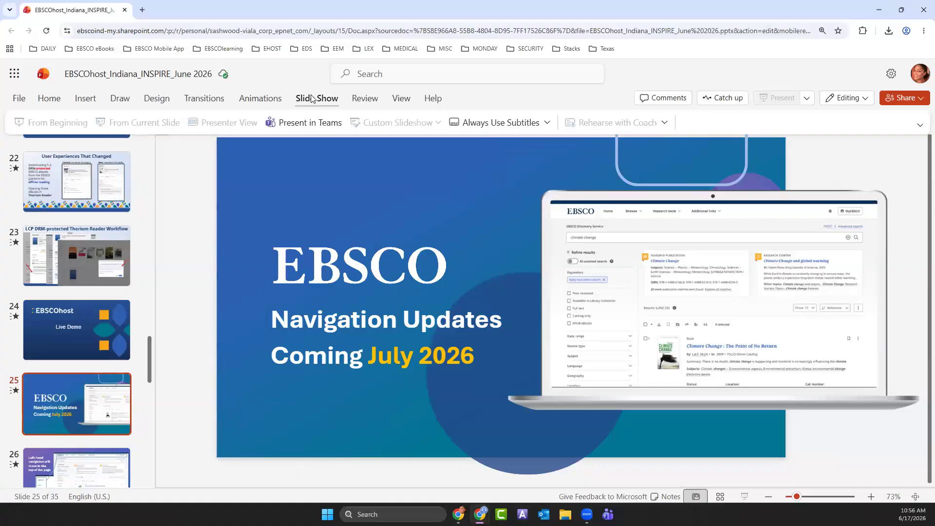
left_click(46, 30)
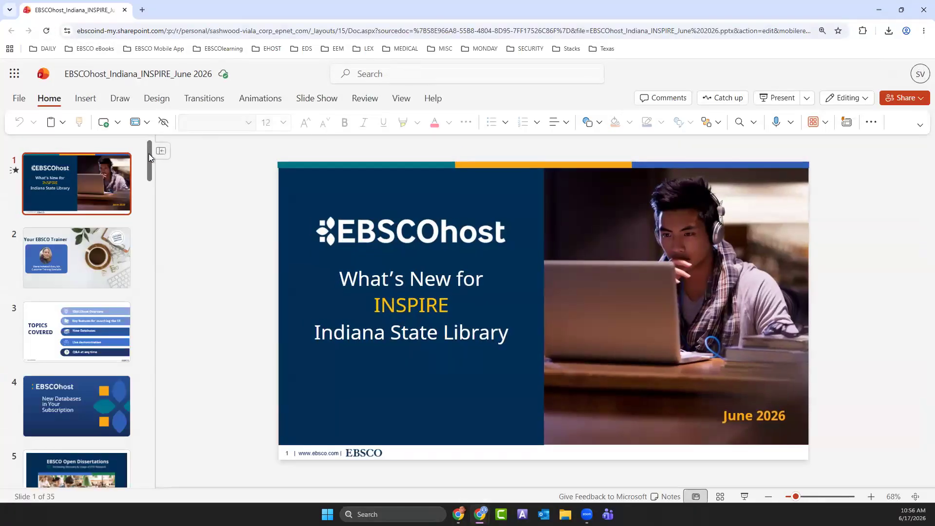
left_click_drag(148, 153, 168, 329)
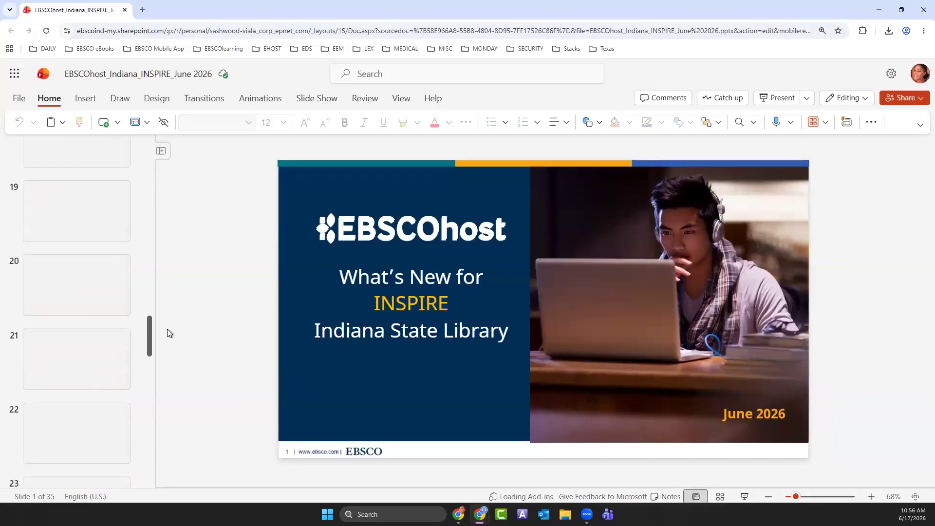
left_click_drag(146, 293, 146, 282)
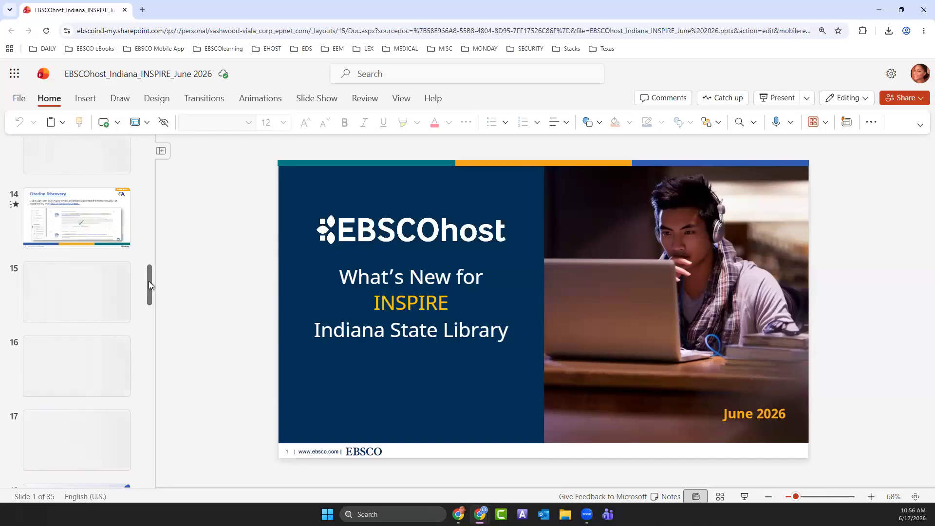
left_click_drag(152, 282, 145, 387)
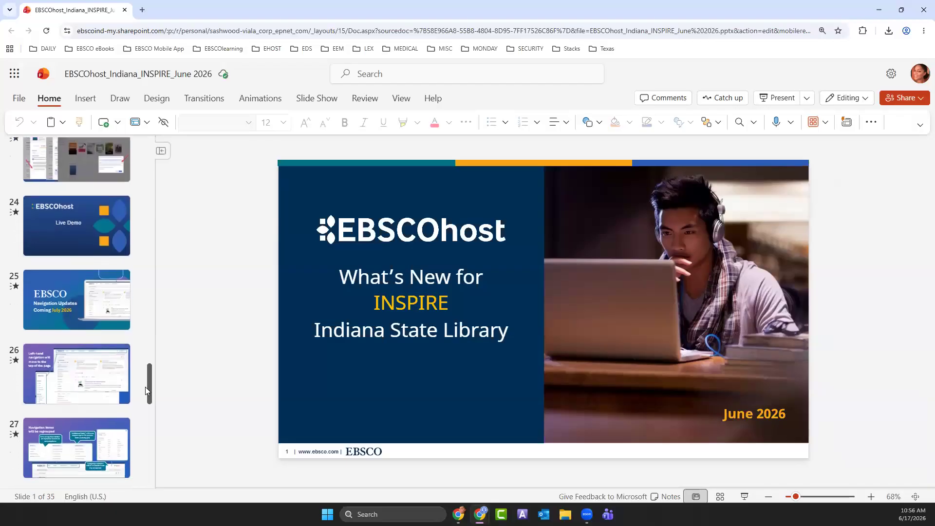
left_click(59, 282)
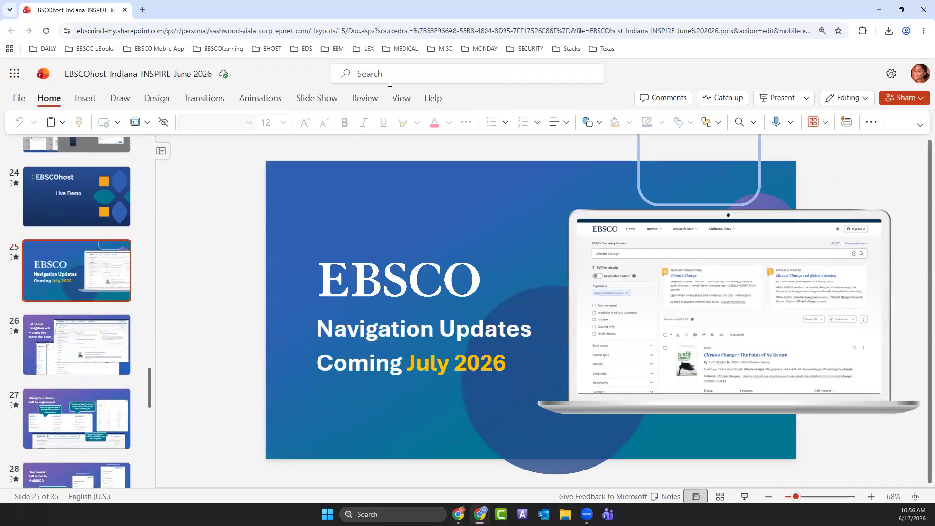
Start the slide show from slide 25 and advance through the navigation update slides up to "Results list will be paginated"
left_click(316, 98)
left_click(126, 121)
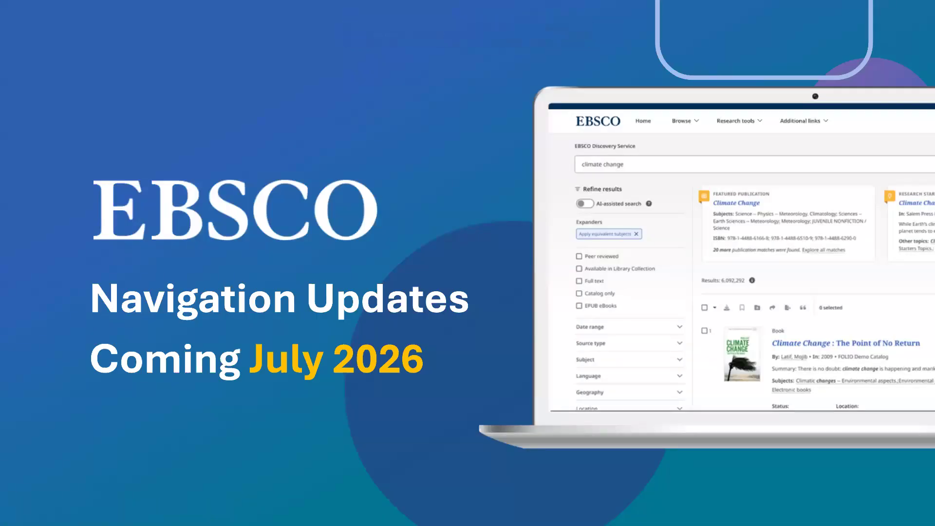
left_click(416, 92)
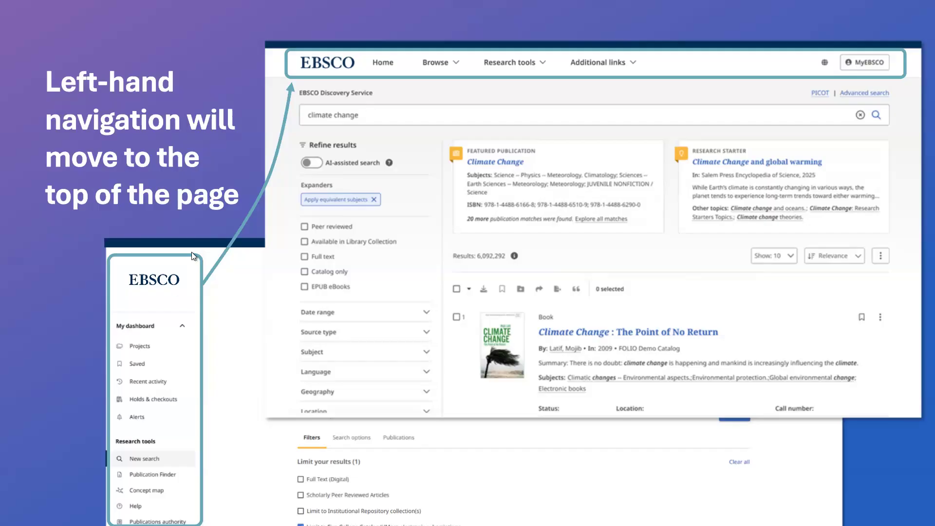
left_click(72, 244)
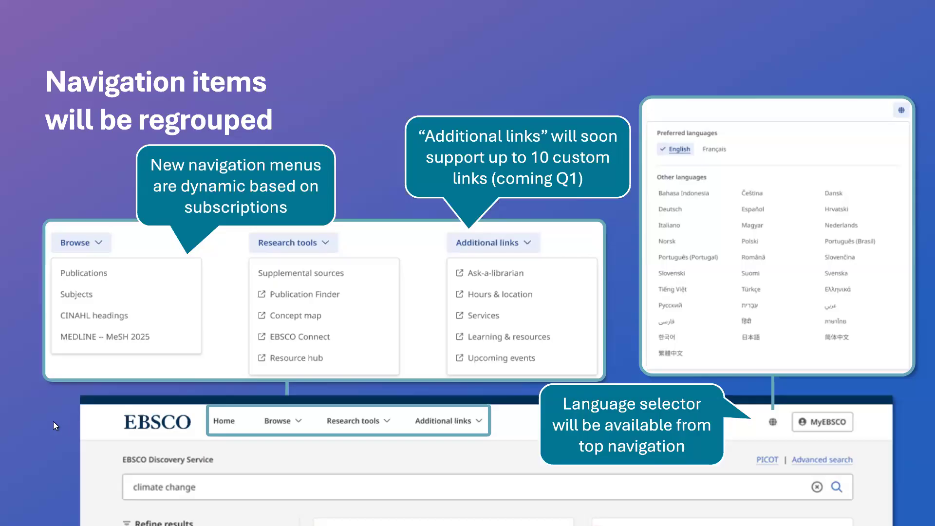
left_click(81, 383)
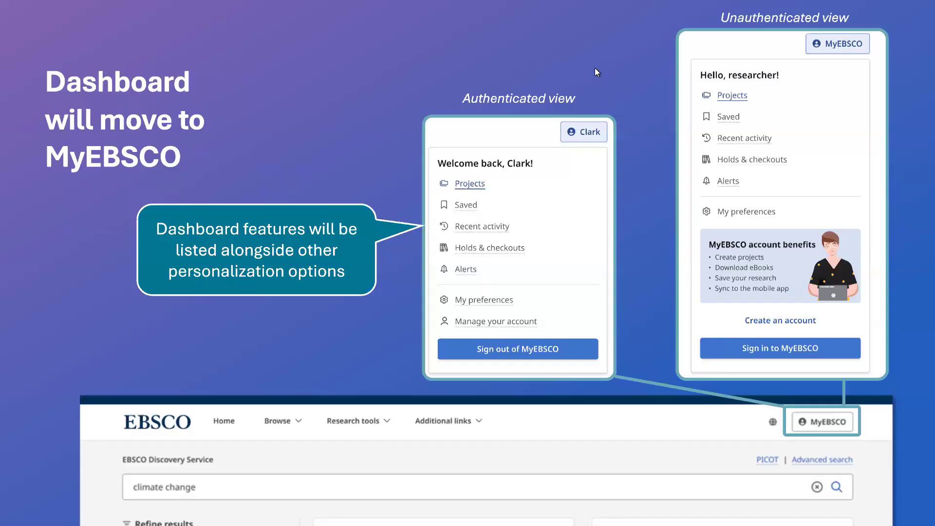
key("Right")
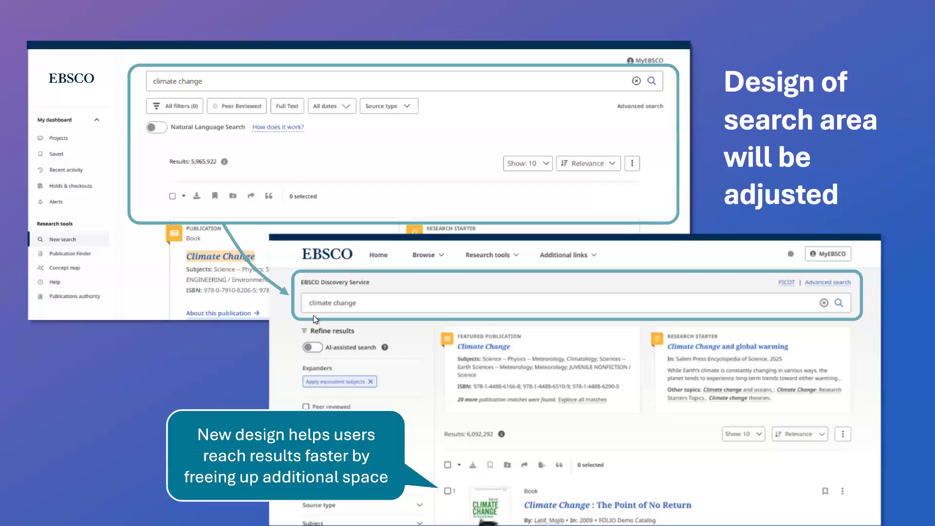
left_click(173, 391)
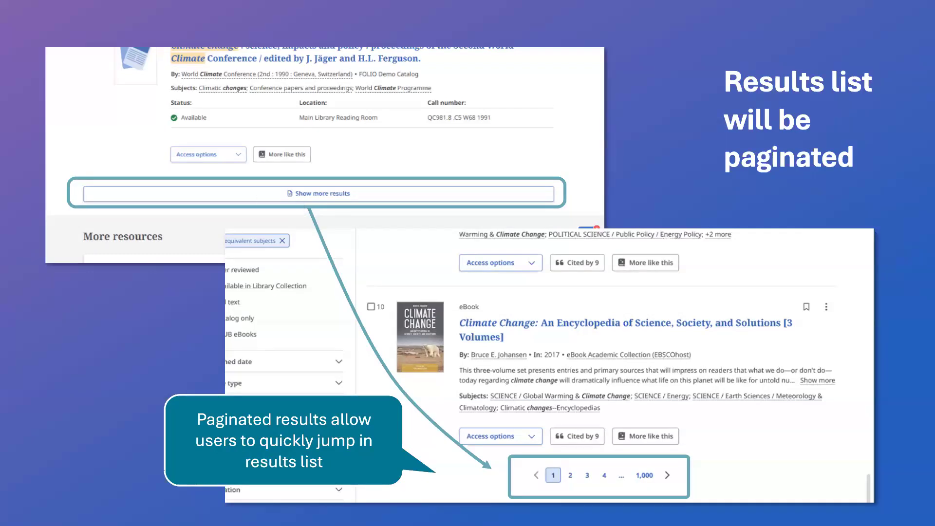
Advance through the Connect.EBSCO.com and Helpful EBSCOhost Links slides to the Important Resources slide
left_click(96, 350)
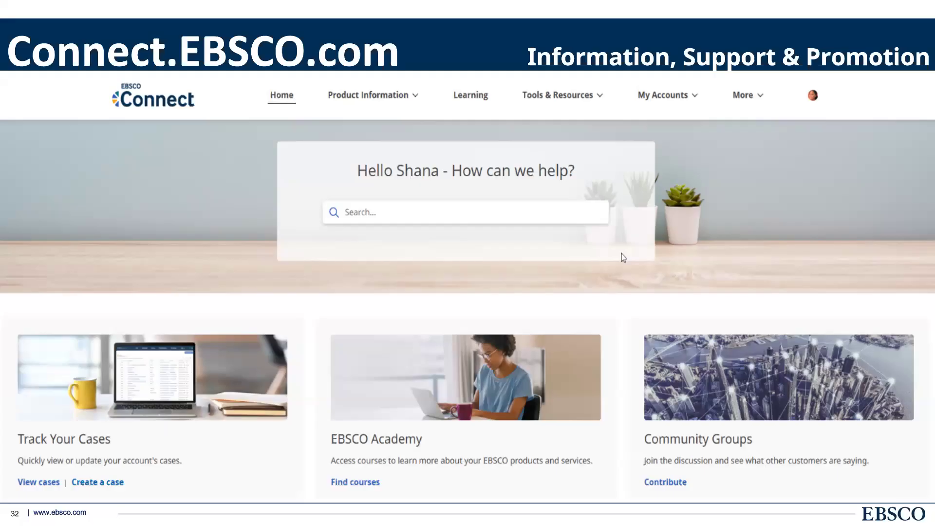
left_click(215, 212)
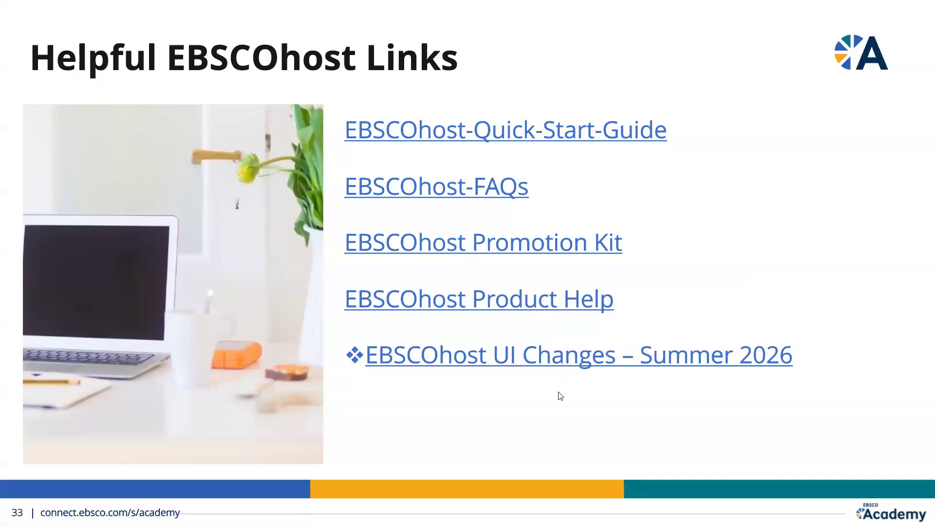
left_click(543, 397)
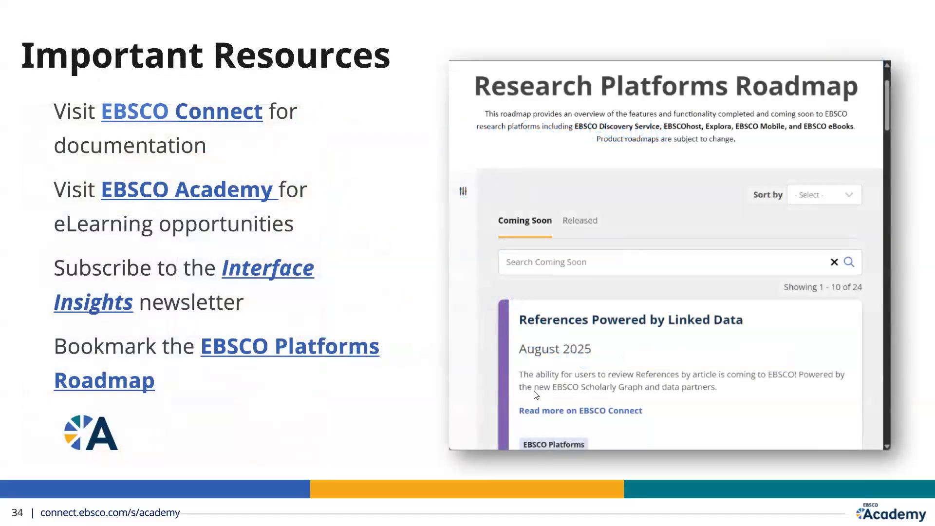